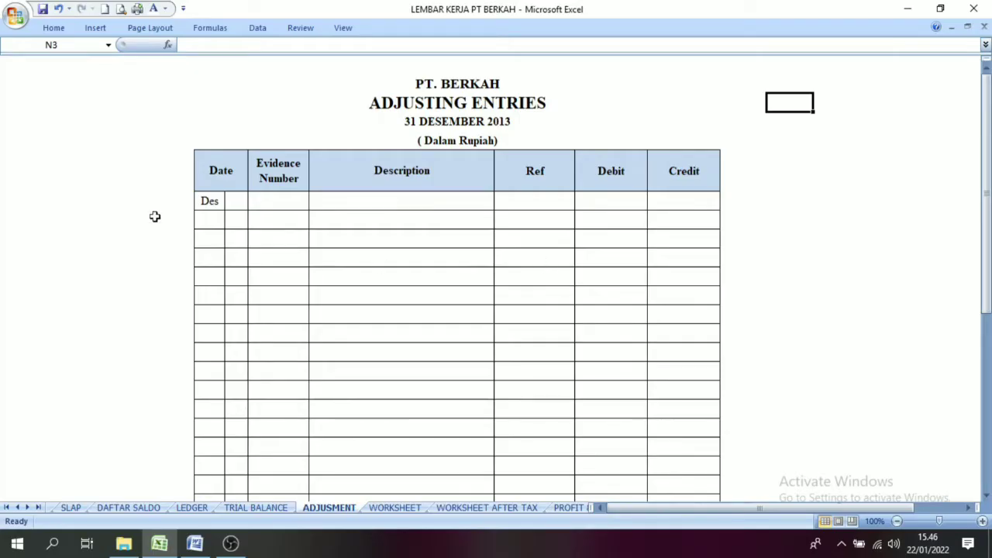
Step: Review the title and column headings of the adjusting entries table for PT. BERKAH
{"action": "left_click_drag", "start_coordinate": [221, 177], "coordinate": [671, 203]}
{"action": "left_click", "coordinate": [644, 86]}
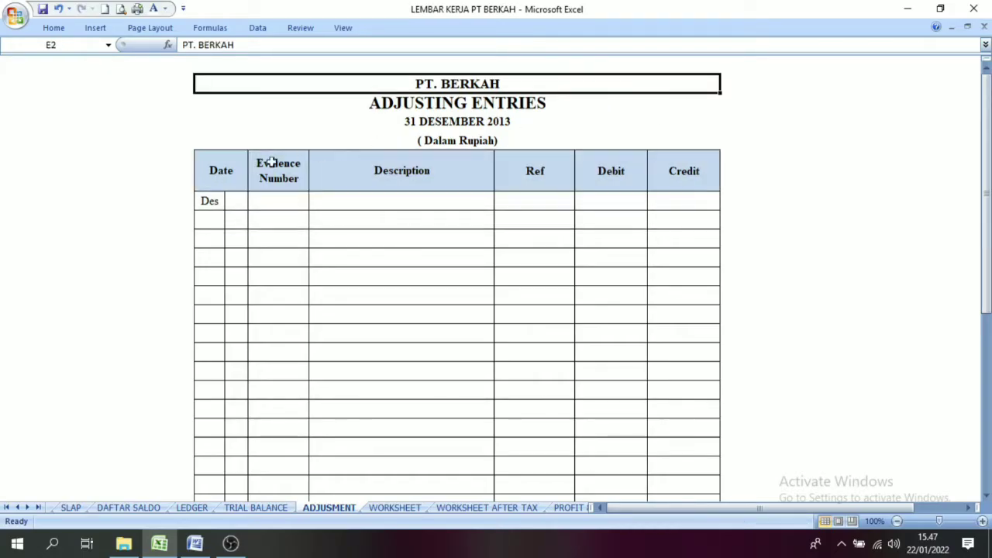
{"action": "left_click", "coordinate": [222, 171]}
{"action": "left_click", "coordinate": [302, 178]}
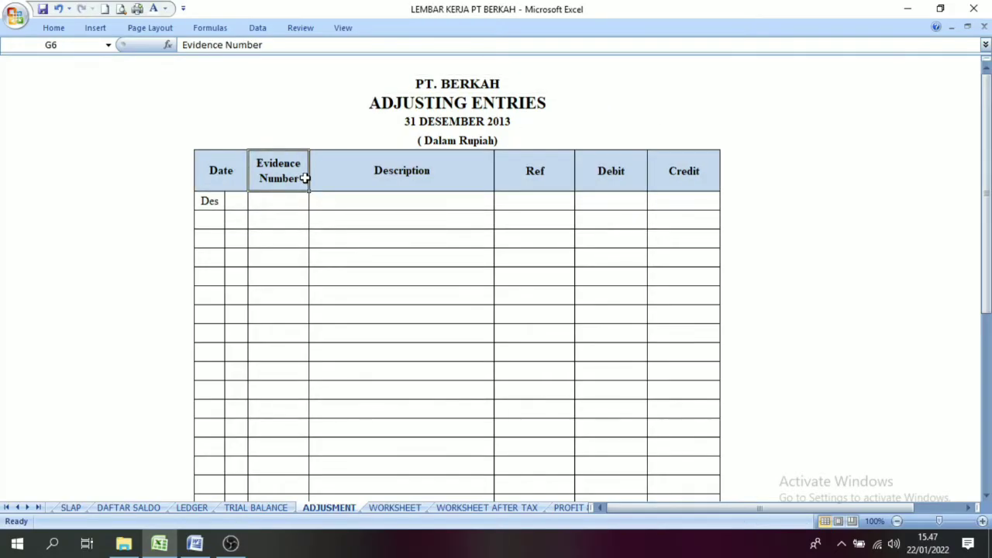
{"action": "left_click", "coordinate": [404, 177]}
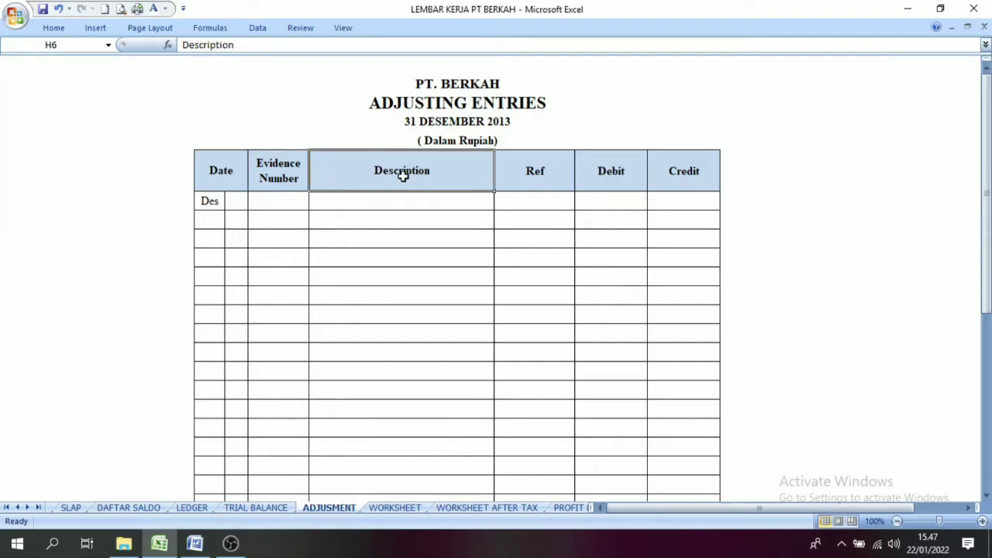
{"action": "left_click", "coordinate": [641, 186]}
{"action": "left_click", "coordinate": [777, 158]}
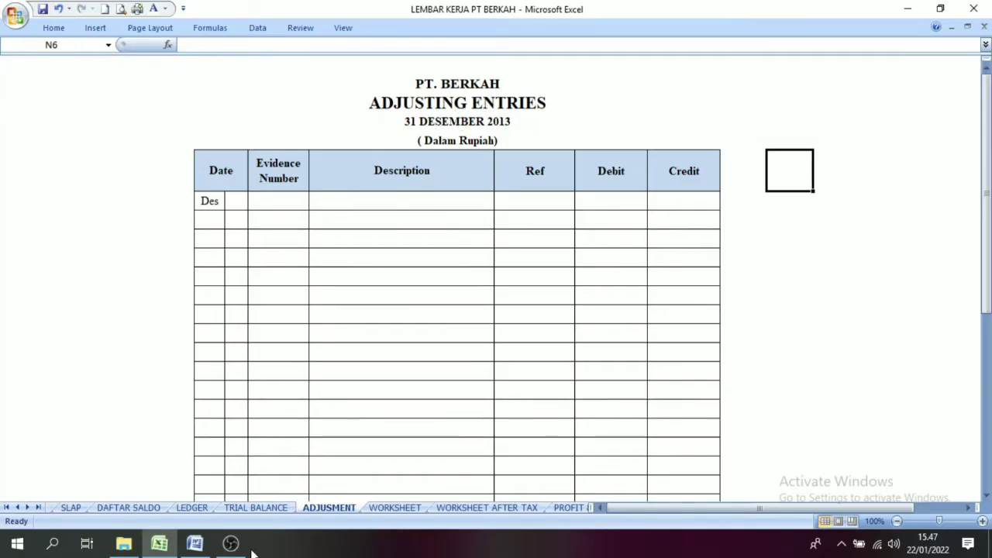
Step: Arrange the LEMBAR KERJA PT BERKAH workbook and the Word document 6018-p1-spk-akuntansi-komputer-akuntansi side by side, with the adjusting entries table in view
{"action": "left_click", "coordinate": [194, 543]}
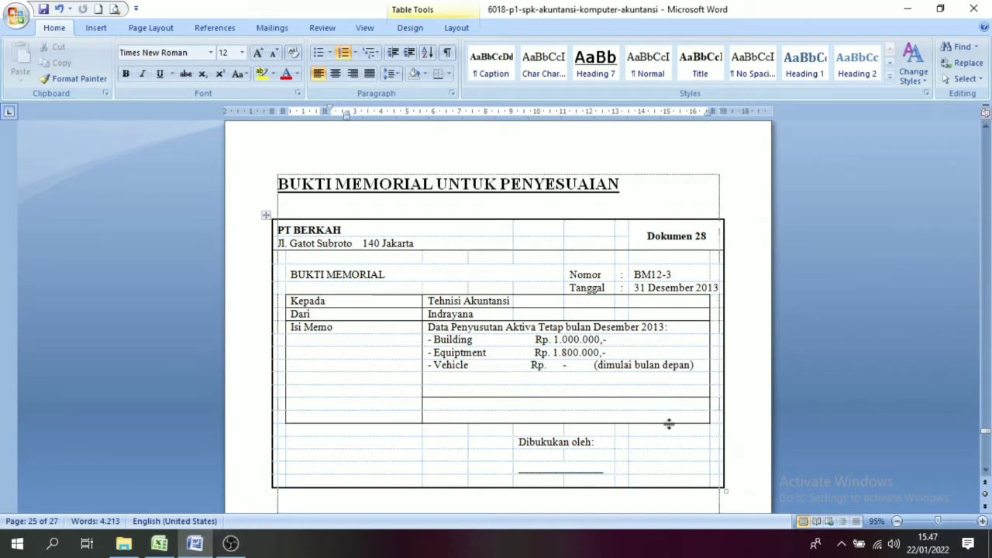
{"action": "key", "text": "super+Right"}
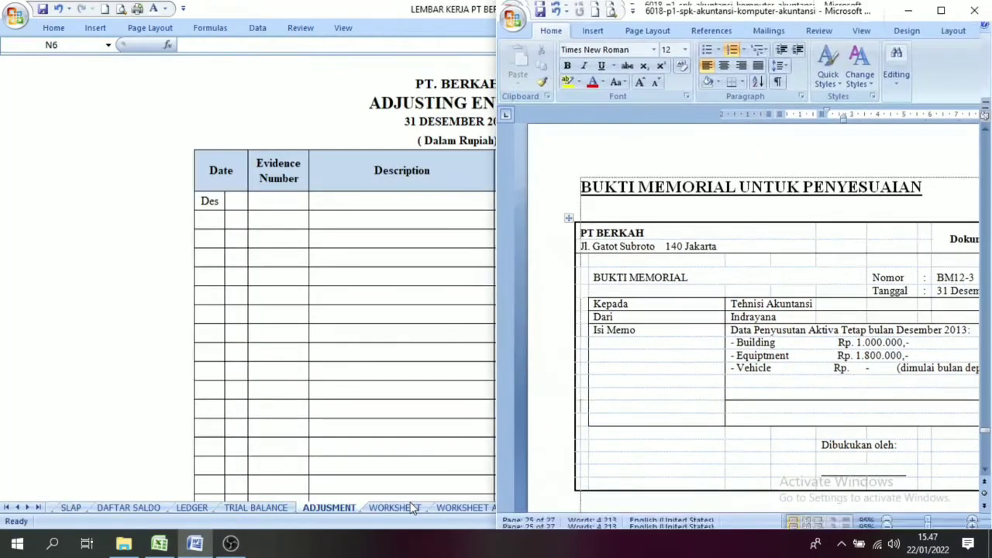
{"action": "left_click", "coordinate": [109, 177]}
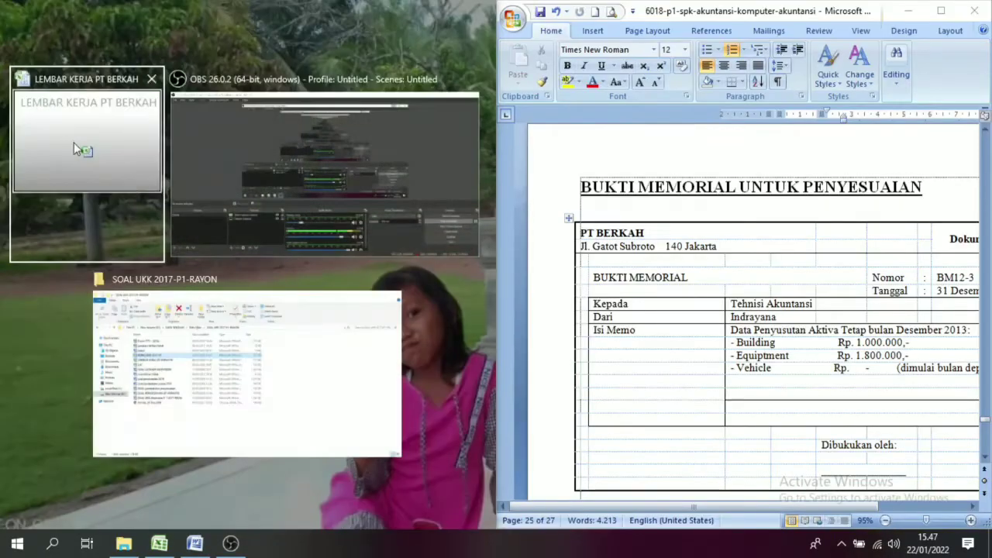
{"action": "left_click", "coordinate": [201, 205]}
{"action": "left_click", "coordinate": [200, 205]}
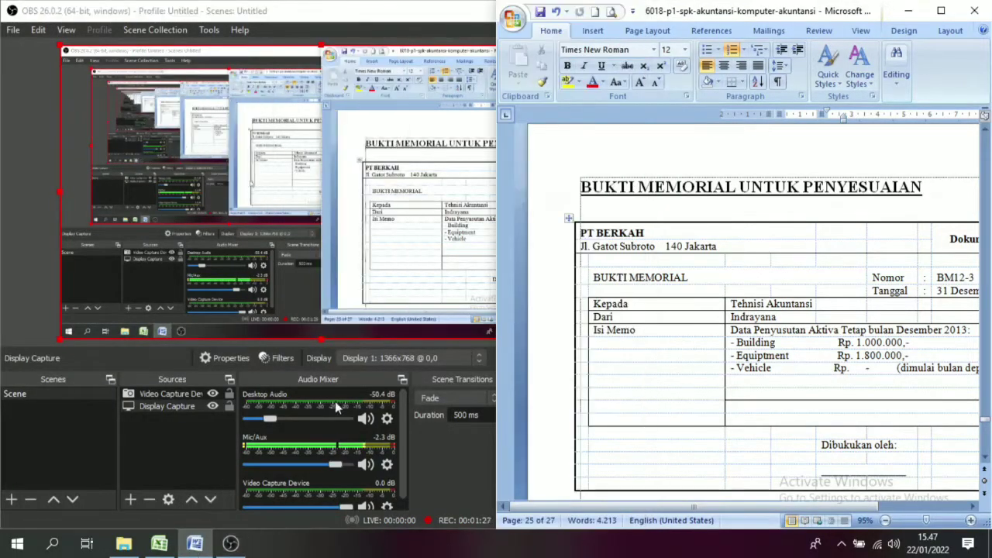
{"action": "left_click", "coordinate": [186, 552]}
{"action": "left_click", "coordinate": [162, 552]}
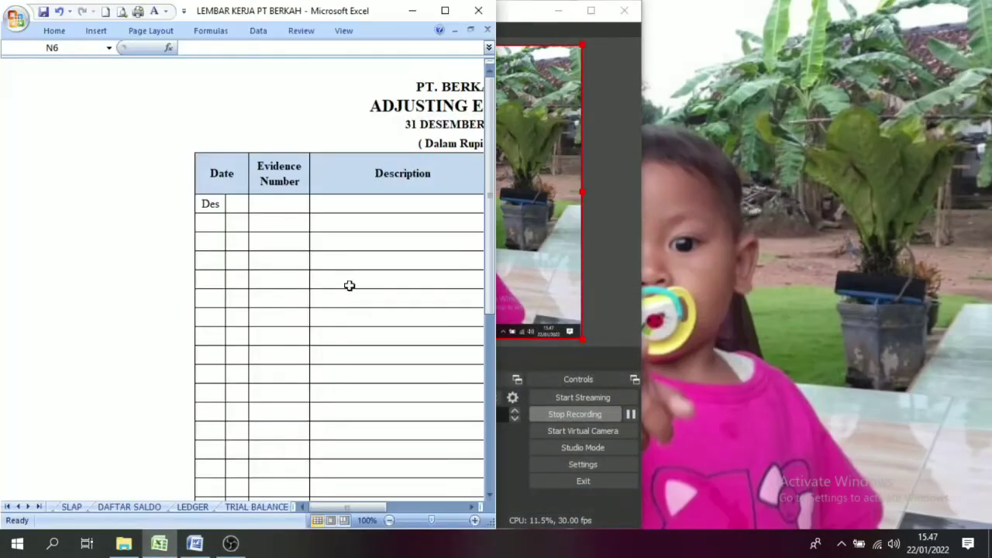
{"action": "left_click", "coordinate": [196, 550]}
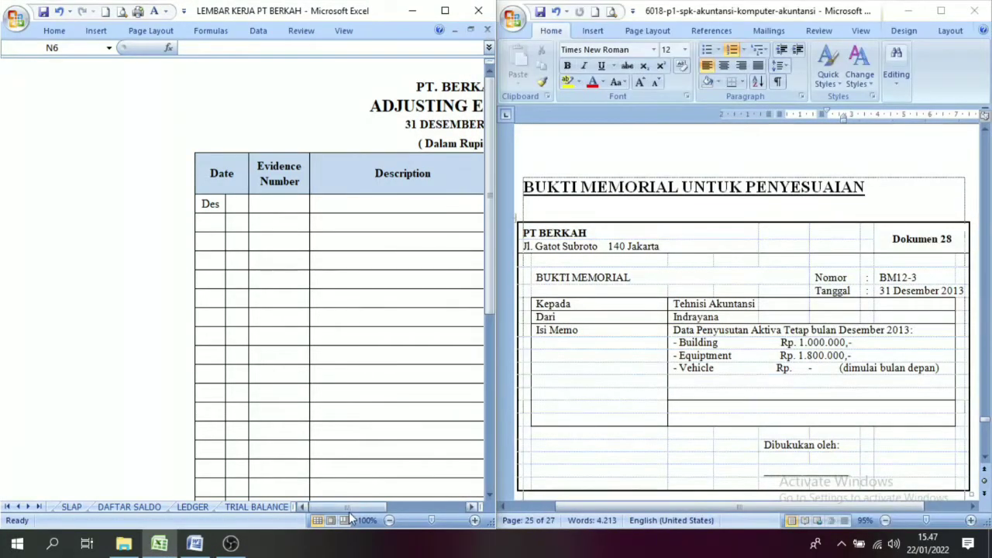
{"action": "left_click_drag", "start_coordinate": [358, 512], "coordinate": [378, 525]}
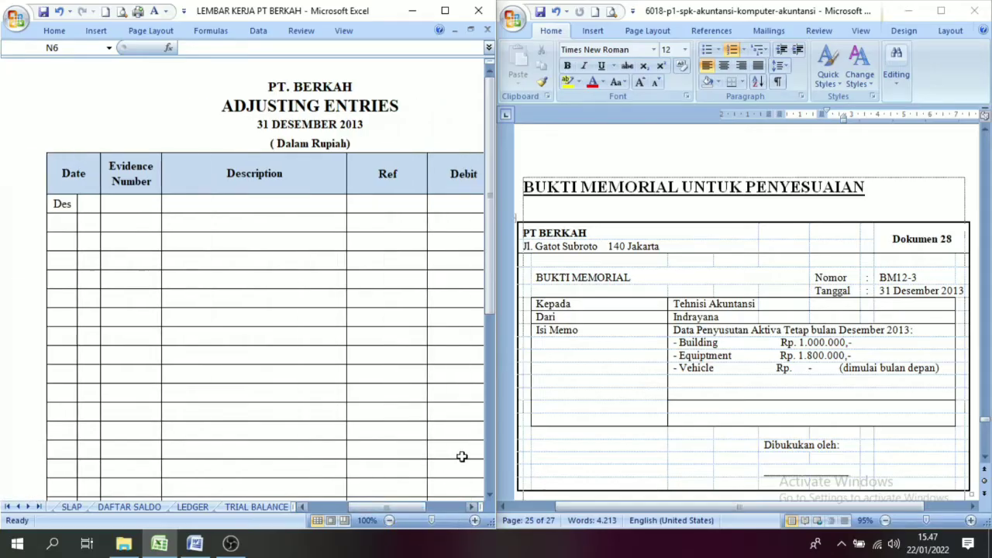
Step: Reveal day 31 and evidence number BM 12-3 in the first entry row by setting their font colour to Automatic, following memorial document 28
{"action": "left_click", "coordinate": [637, 283]}
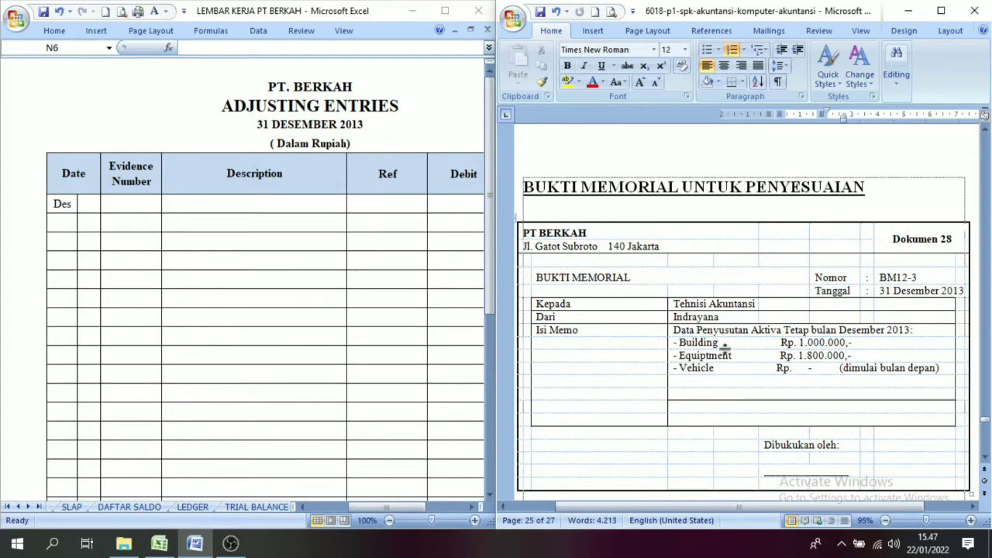
{"action": "left_click", "coordinate": [783, 357]}
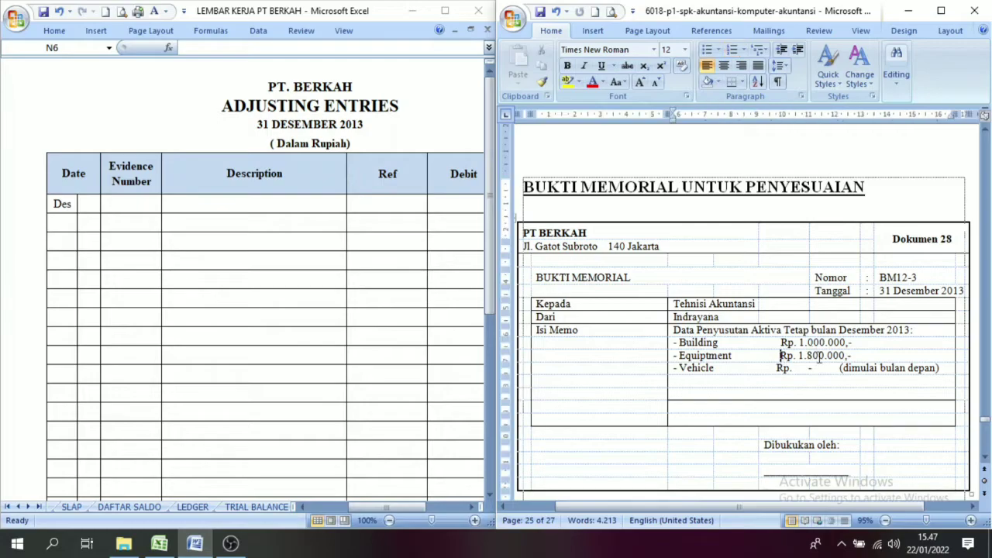
{"action": "left_click", "coordinate": [92, 204]}
{"action": "left_click", "coordinate": [166, 12]}
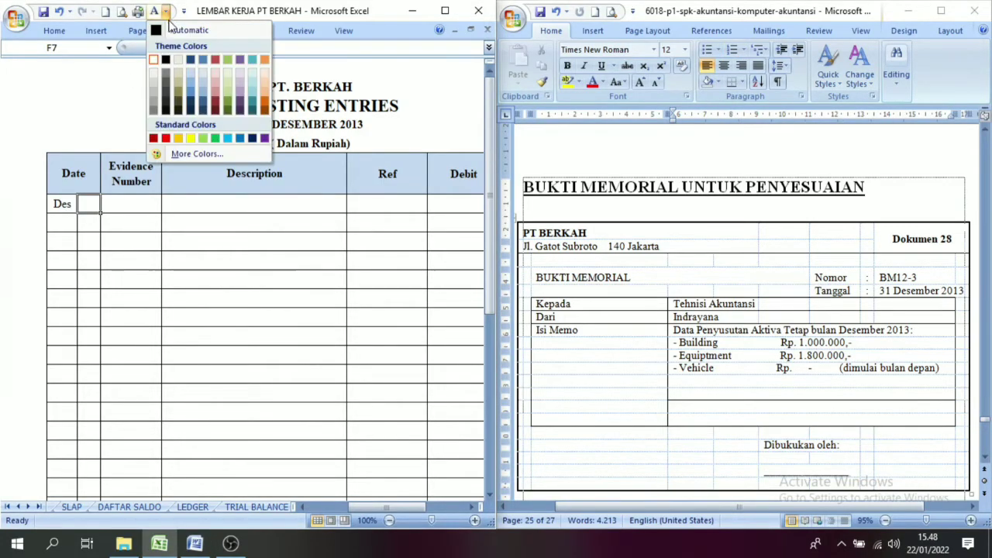
{"action": "left_click", "coordinate": [178, 29]}
{"action": "left_click", "coordinate": [127, 205]}
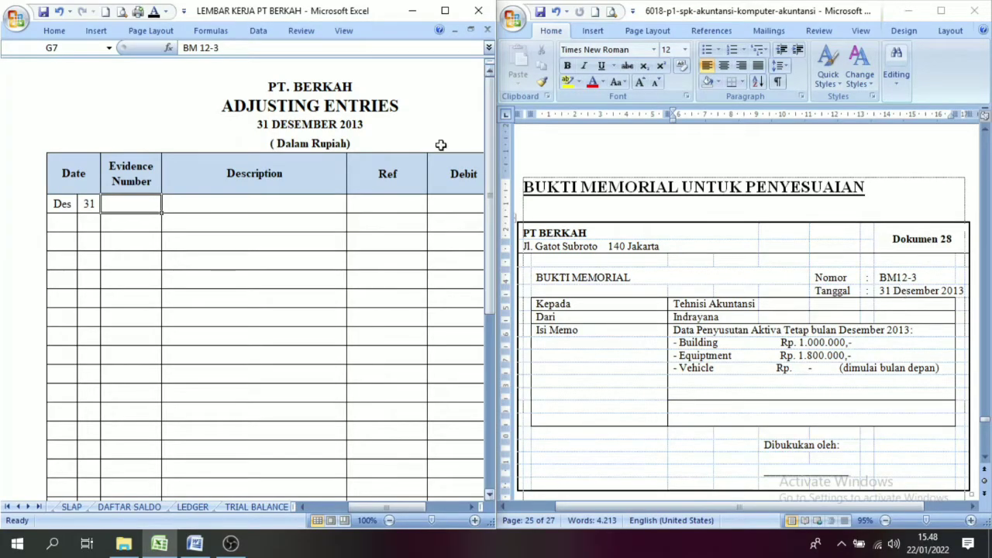
{"action": "left_click", "coordinate": [155, 17]}
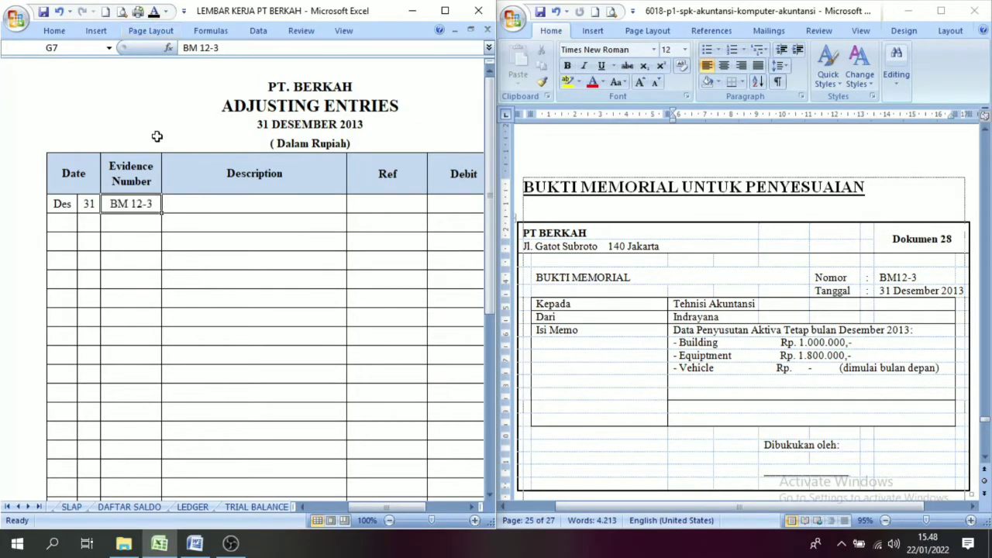
Step: Reveal the descriptions Depreciation Expense, Building Accum Depr and Equipment Accum Depr with the Automatic font colour, and check each one's trial balance link
{"action": "left_click", "coordinate": [179, 204]}
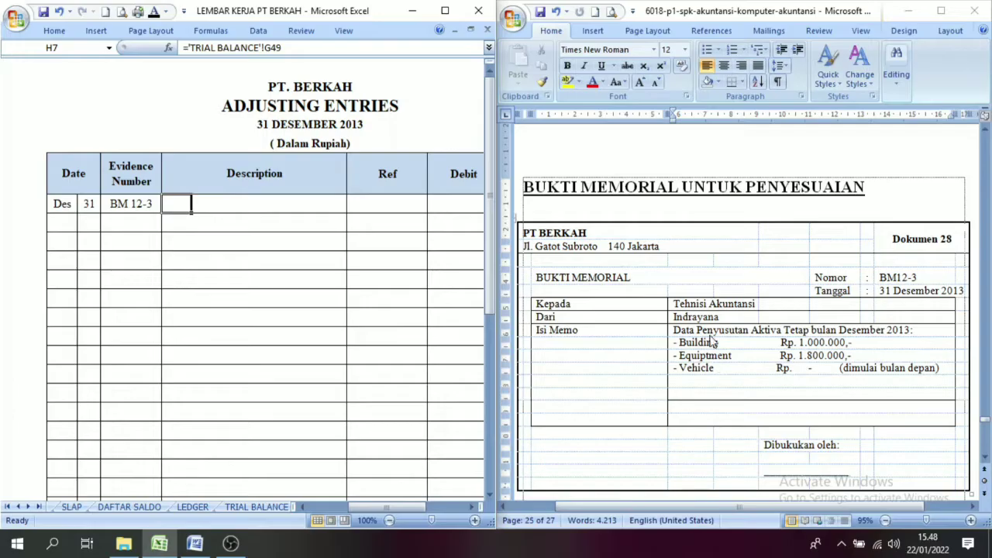
{"action": "left_click_drag", "start_coordinate": [200, 209], "coordinate": [207, 239]}
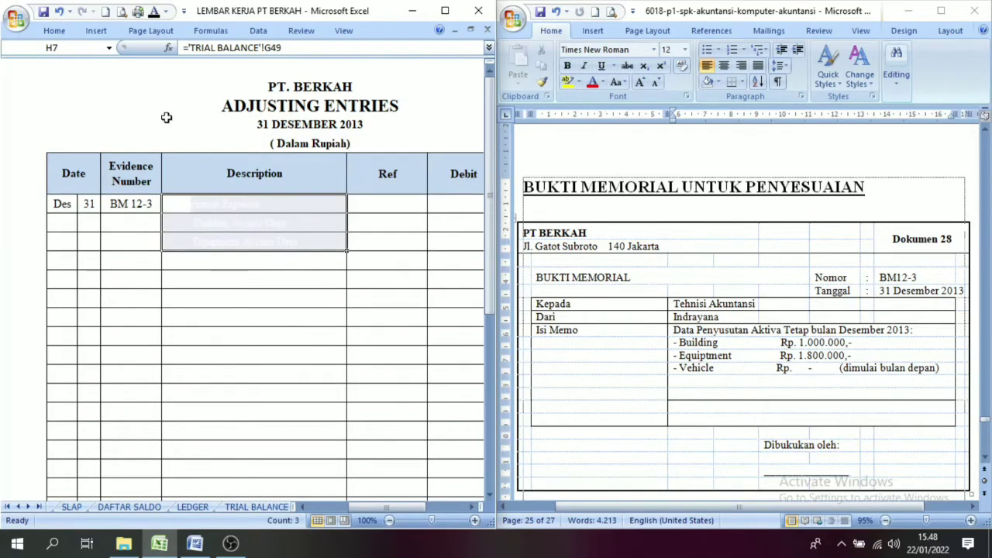
{"action": "left_click", "coordinate": [154, 13]}
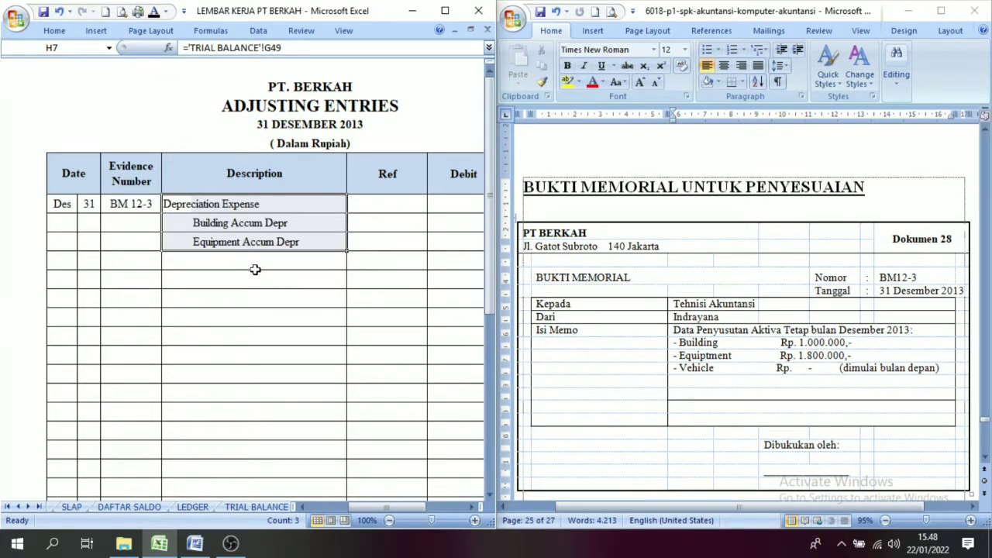
{"action": "left_click", "coordinate": [213, 240]}
{"action": "left_click", "coordinate": [190, 203]}
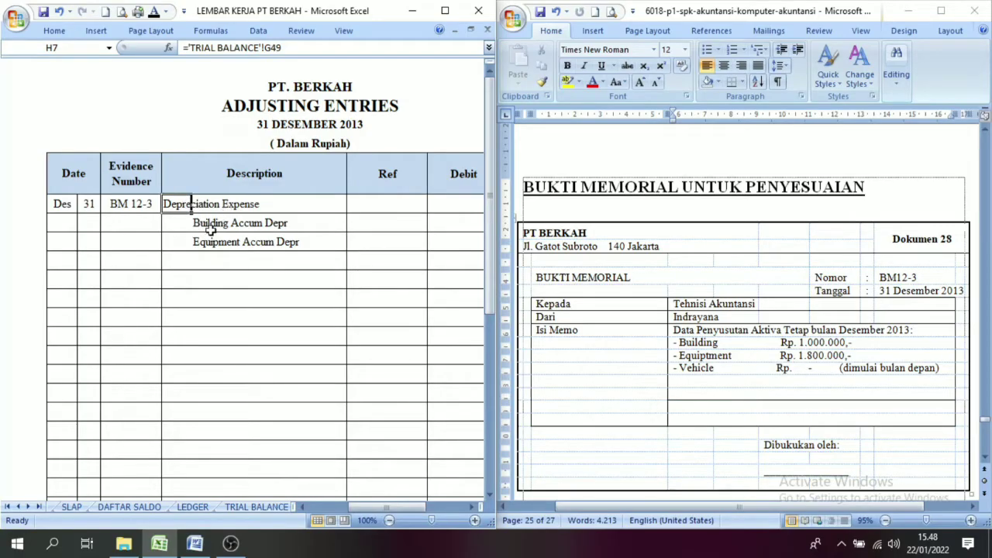
{"action": "left_click", "coordinate": [212, 222]}
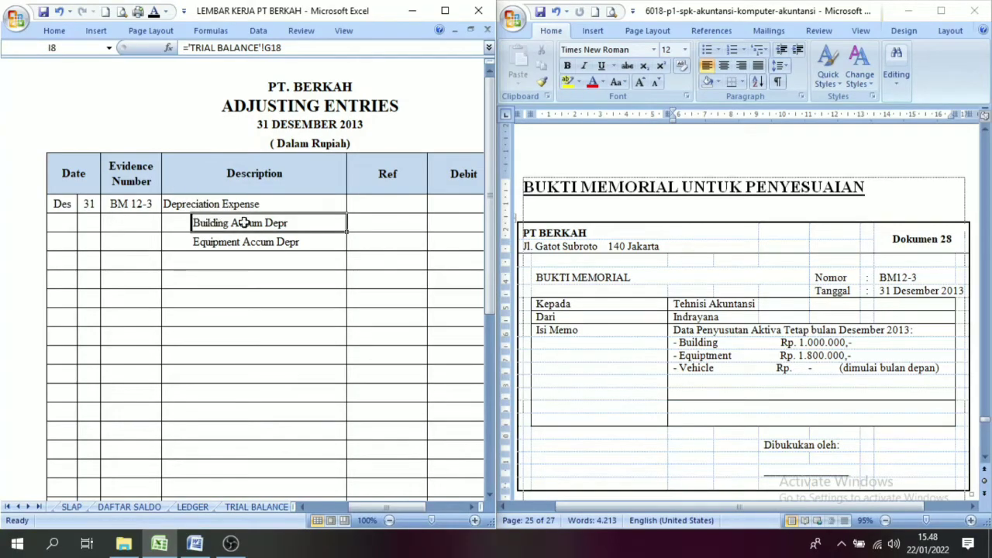
{"action": "left_click", "coordinate": [204, 244]}
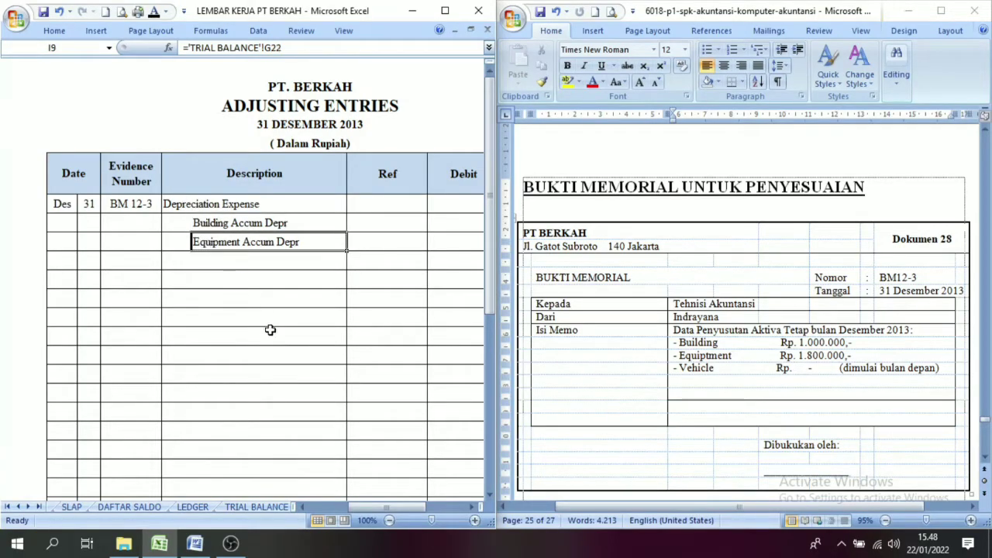
Step: Reveal the reference codes of the three depreciation accounts by applying the Automatic font colour to their Ref cells
{"action": "left_click", "coordinate": [472, 507]}
{"action": "left_click", "coordinate": [473, 507]}
{"action": "left_click", "coordinate": [473, 508]}
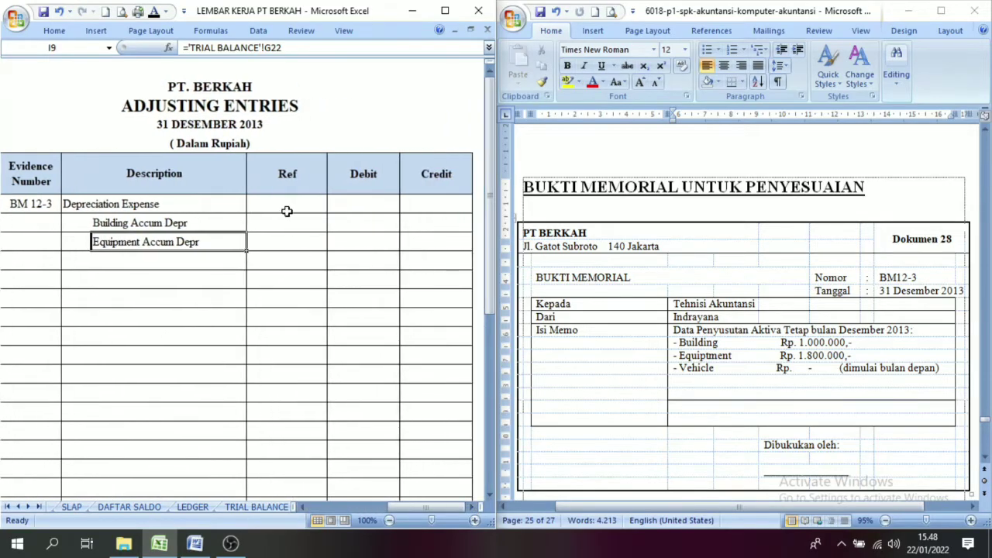
{"action": "left_click_drag", "start_coordinate": [287, 206], "coordinate": [281, 240]}
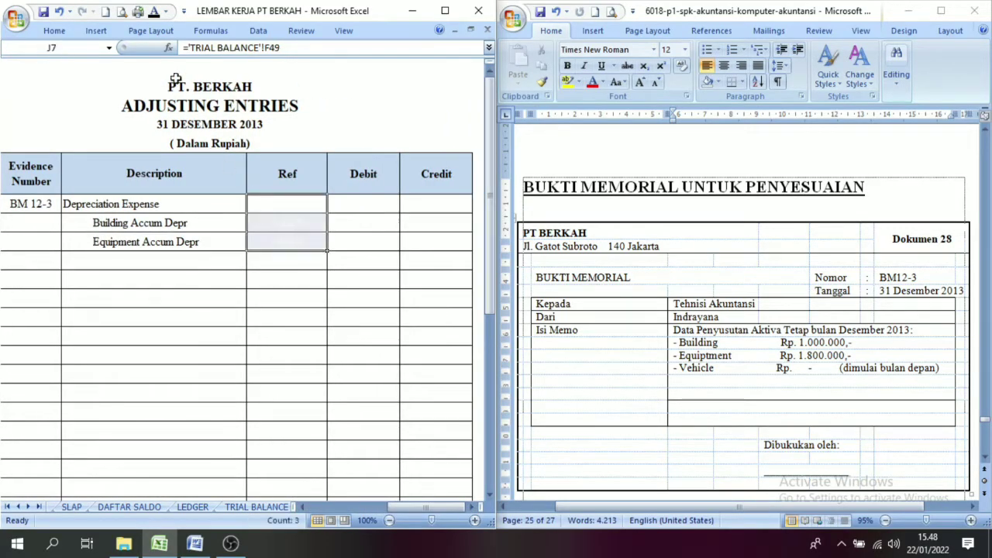
{"action": "left_click", "coordinate": [155, 14]}
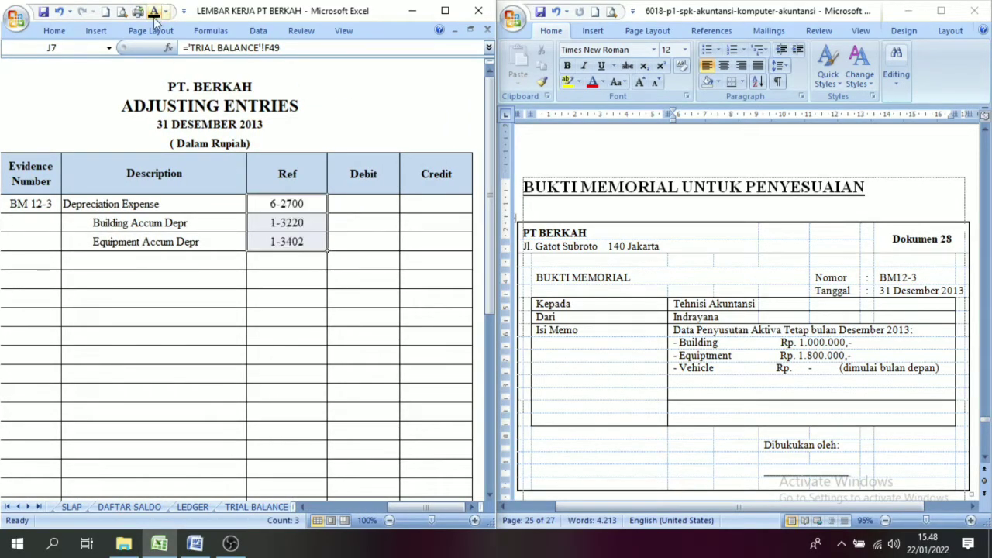
{"action": "left_click", "coordinate": [283, 222]}
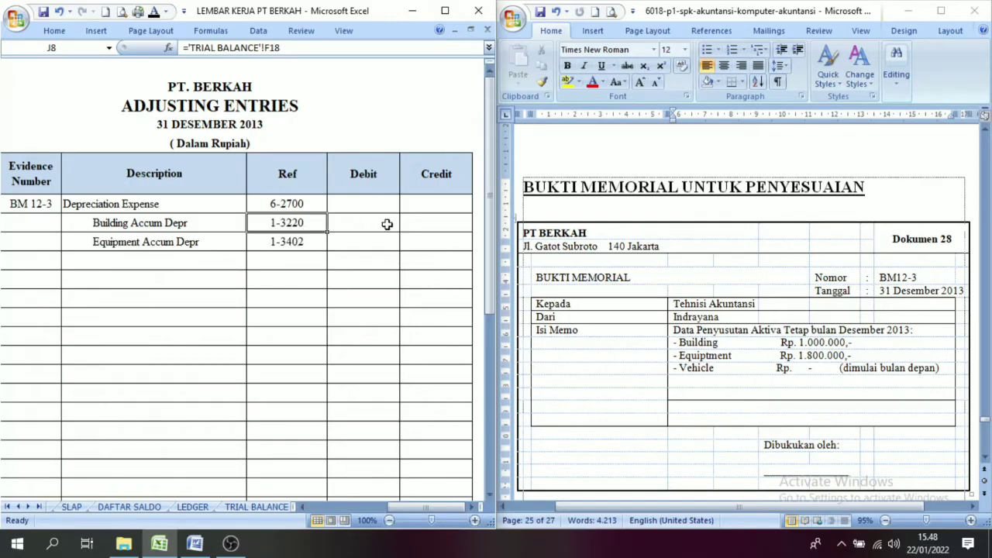
Step: Apply the Automatic font colour to the depreciation amounts: credits 1.000.000 for building and 1.800.000 for equipment, debit 2.800.000 for Depreciation Expense
{"action": "left_click", "coordinate": [423, 228]}
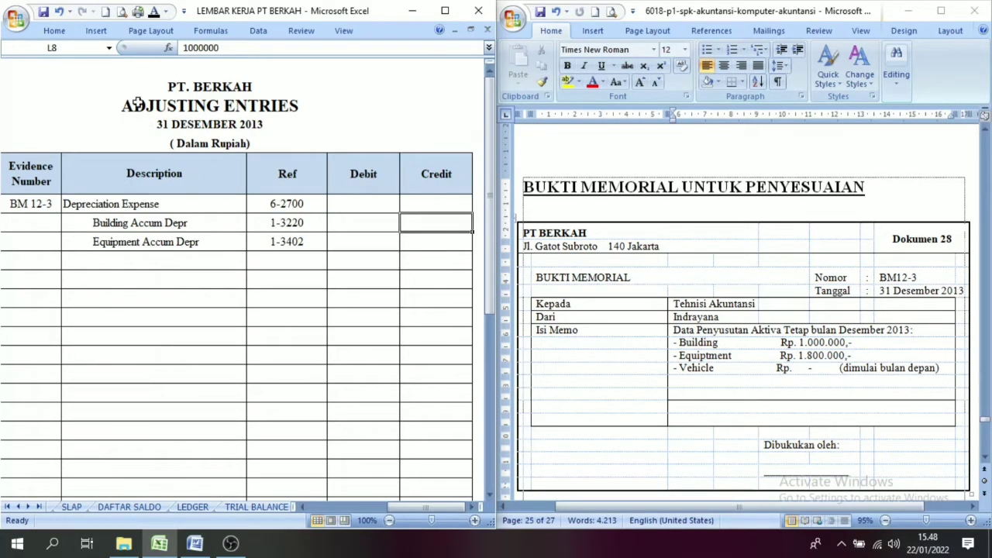
{"action": "left_click", "coordinate": [155, 14]}
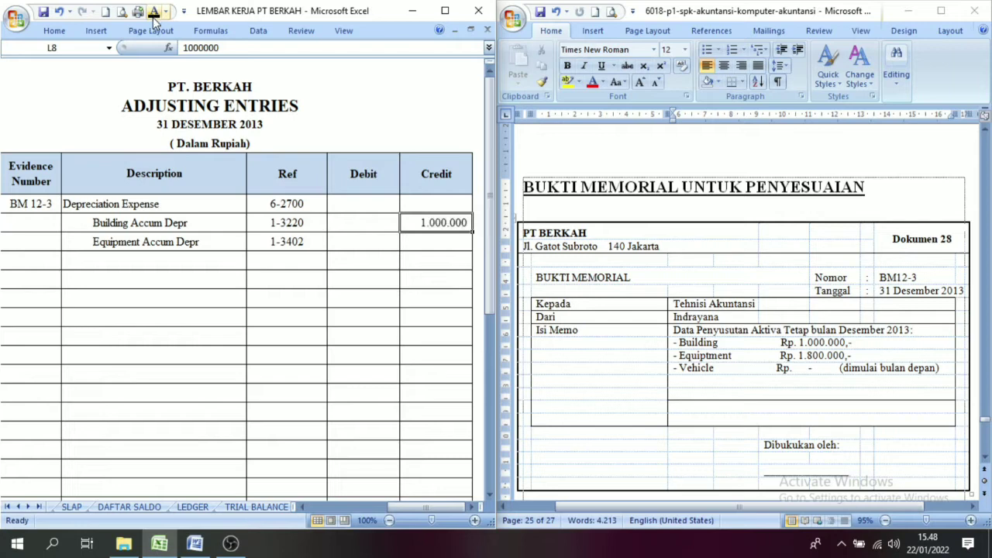
{"action": "left_click", "coordinate": [439, 246]}
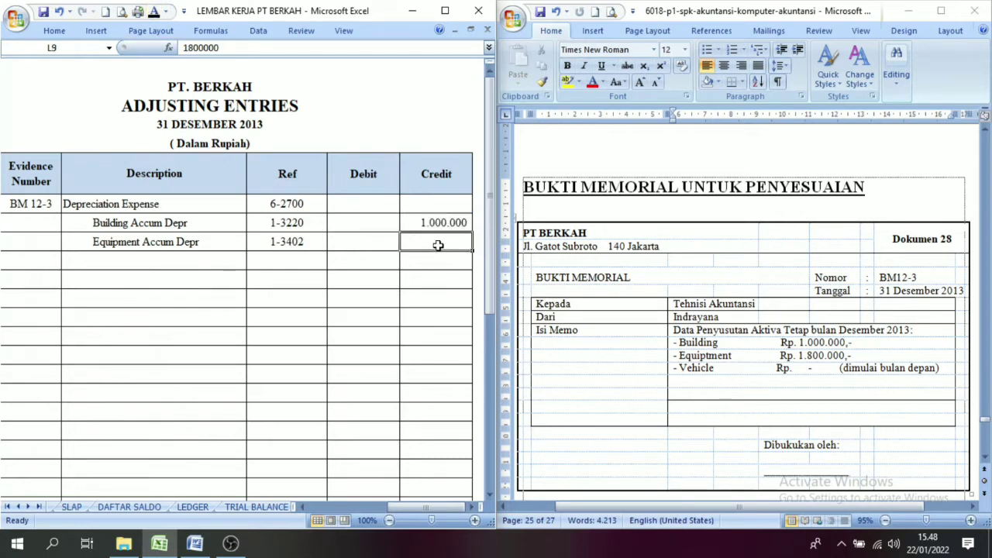
{"action": "left_click", "coordinate": [155, 15]}
{"action": "left_click", "coordinate": [357, 205]}
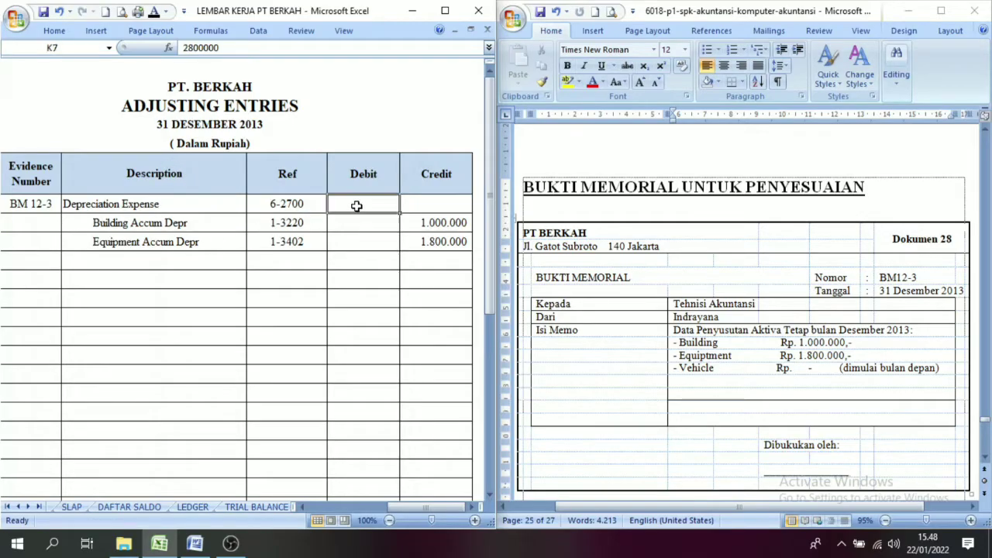
{"action": "left_click", "coordinate": [154, 13]}
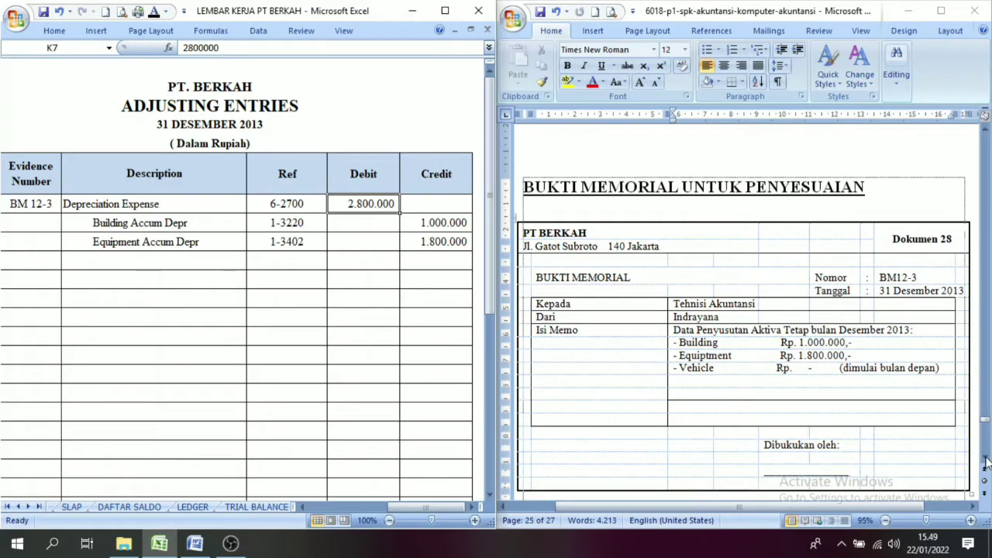
Step: Read memorial document 29 for the year-end supplies and insurance adjustment data, alongside the date columns of the adjusting entries
{"action": "scroll", "coordinate": [986, 460], "scroll_direction": "down", "scroll_amount": 5}
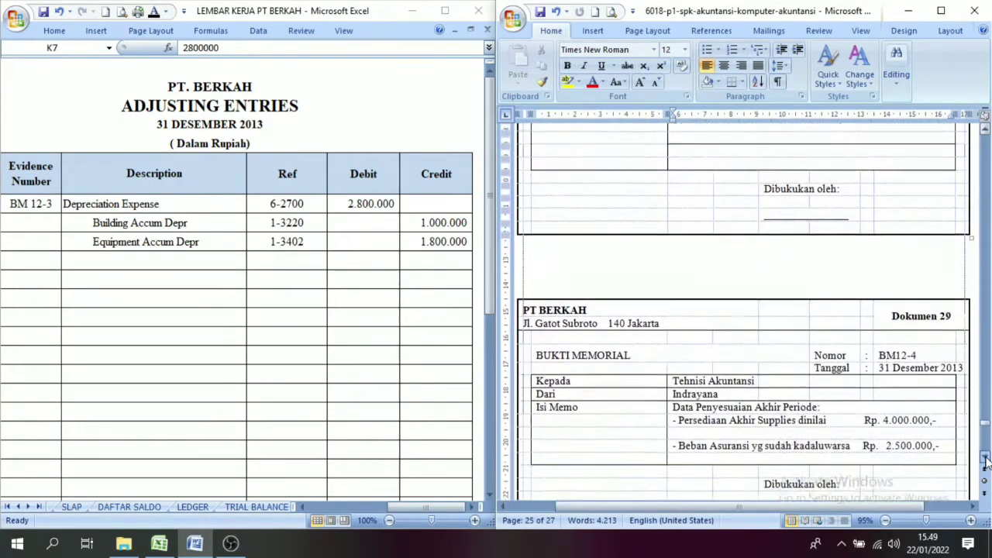
{"action": "scroll", "coordinate": [986, 460], "scroll_direction": "down", "scroll_amount": 3}
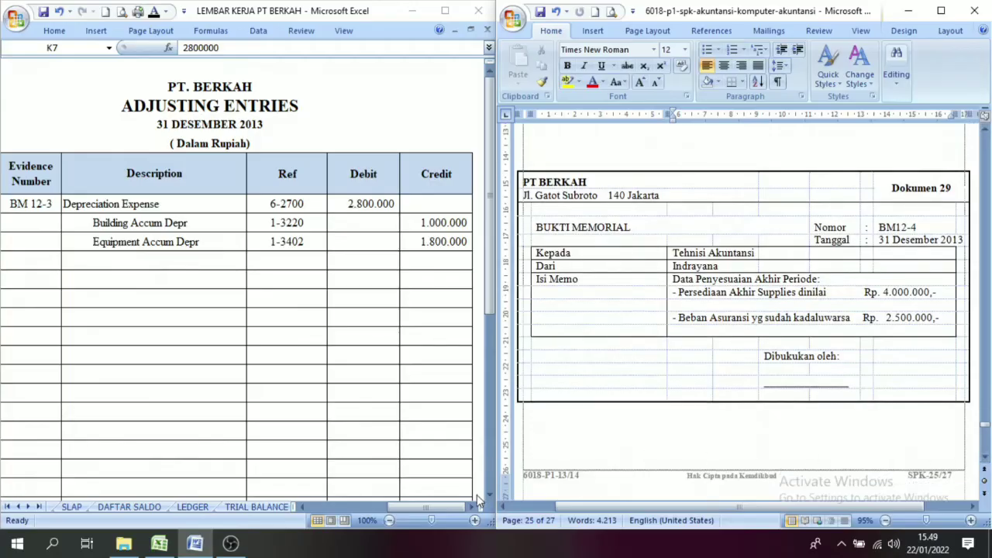
{"action": "left_click", "coordinate": [489, 502]}
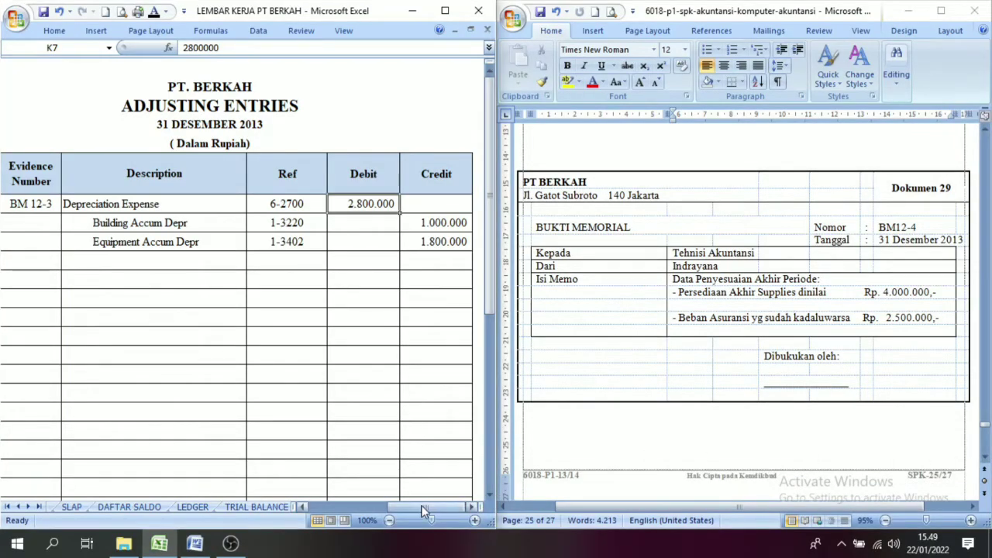
{"action": "left_click", "coordinate": [303, 506]}
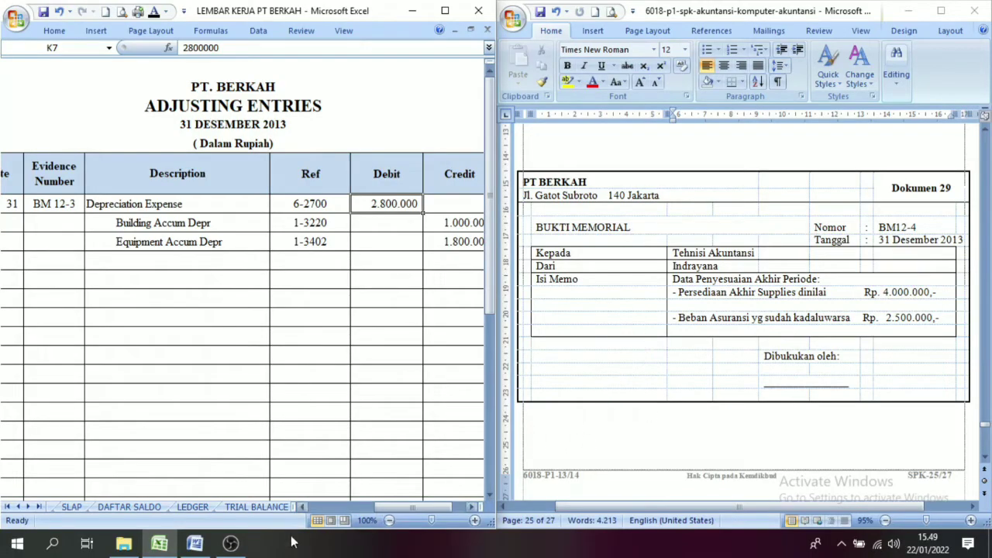
{"action": "left_click", "coordinate": [303, 507]}
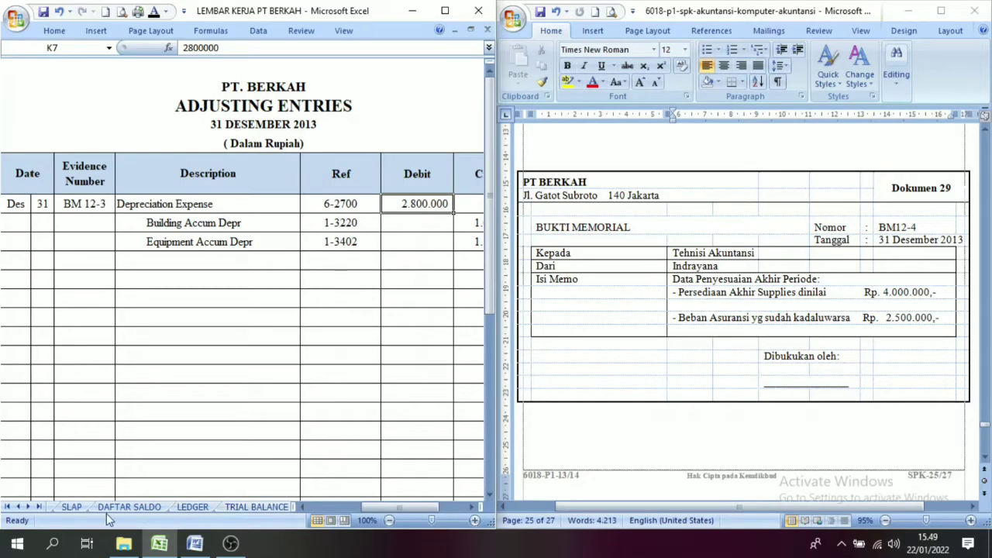
Step: Find the TRIAL BALANCE sheet and check the Supplies account's debit balance against the ending supplies value in document 29
{"action": "left_click", "coordinate": [19, 507]}
{"action": "left_click", "coordinate": [18, 507]}
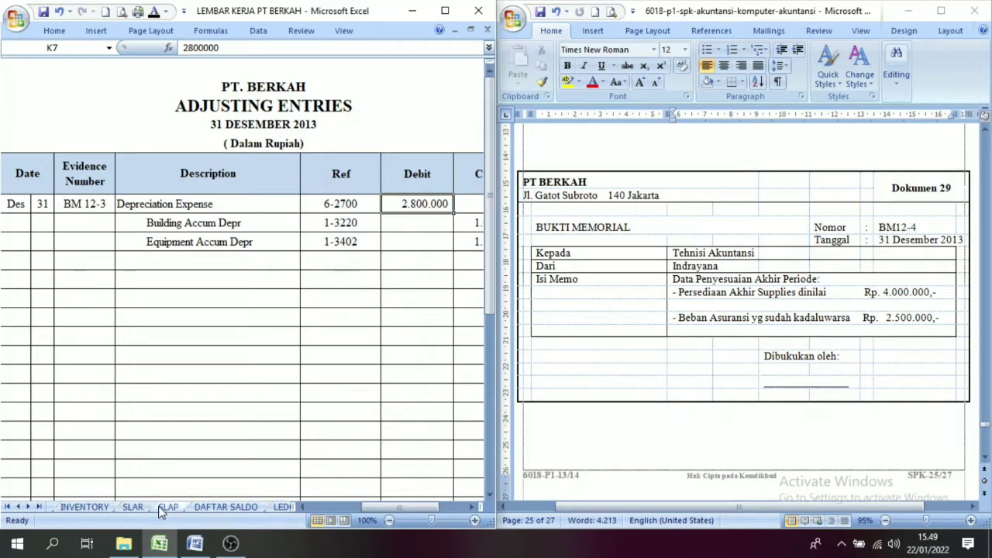
{"action": "left_click", "coordinate": [19, 507]}
{"action": "left_click", "coordinate": [18, 507]}
{"action": "left_click", "coordinate": [18, 506]}
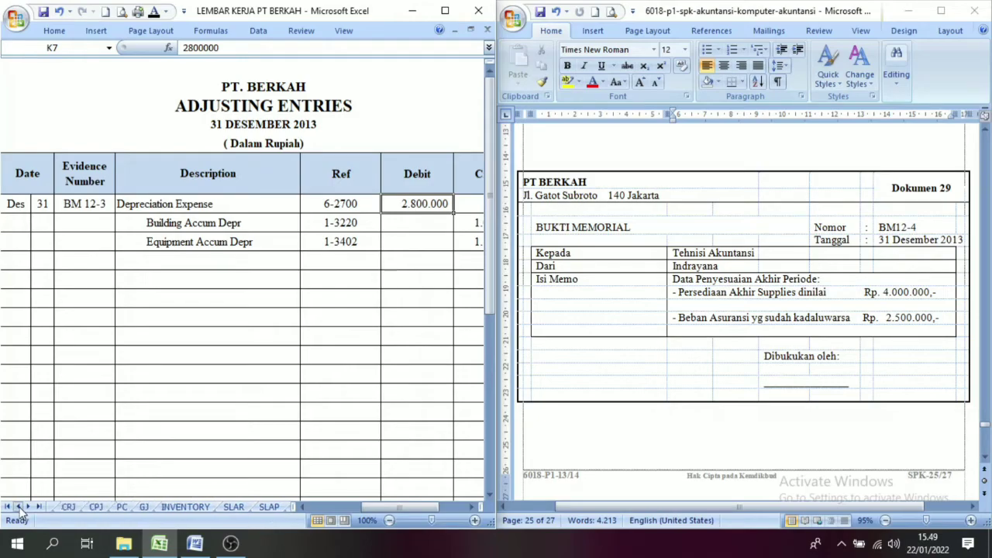
{"action": "left_click", "coordinate": [18, 507]}
{"action": "left_click", "coordinate": [19, 507]}
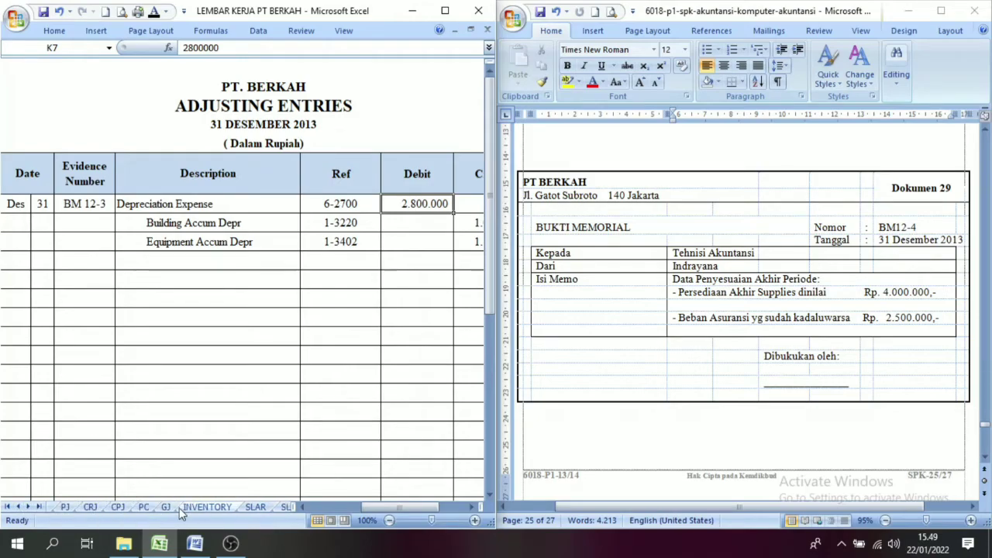
{"action": "left_click", "coordinate": [20, 508]}
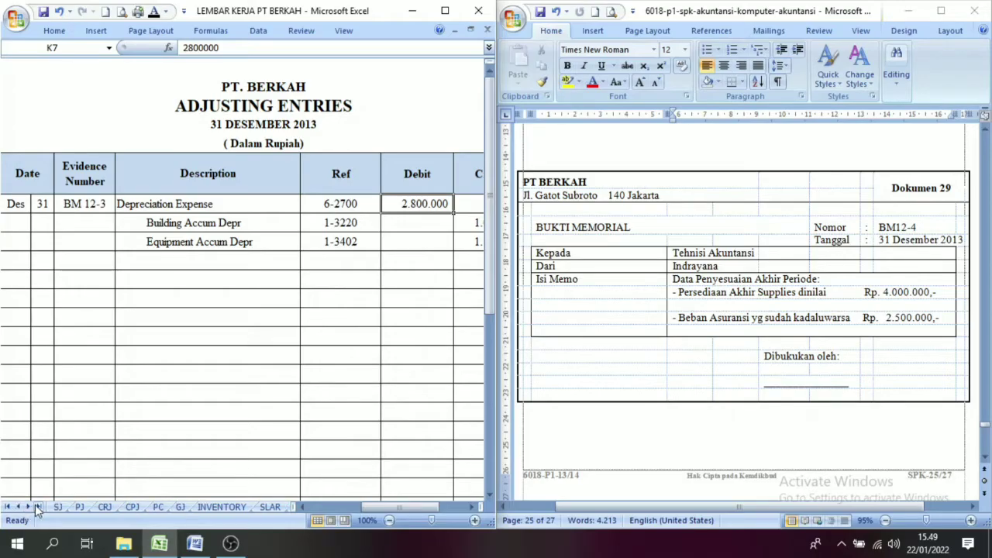
{"action": "left_click", "coordinate": [29, 507]}
{"action": "left_click", "coordinate": [29, 507]}
{"action": "left_click", "coordinate": [29, 508]}
{"action": "left_click", "coordinate": [29, 508]}
{"action": "left_click", "coordinate": [28, 507]}
{"action": "left_click", "coordinate": [29, 508]}
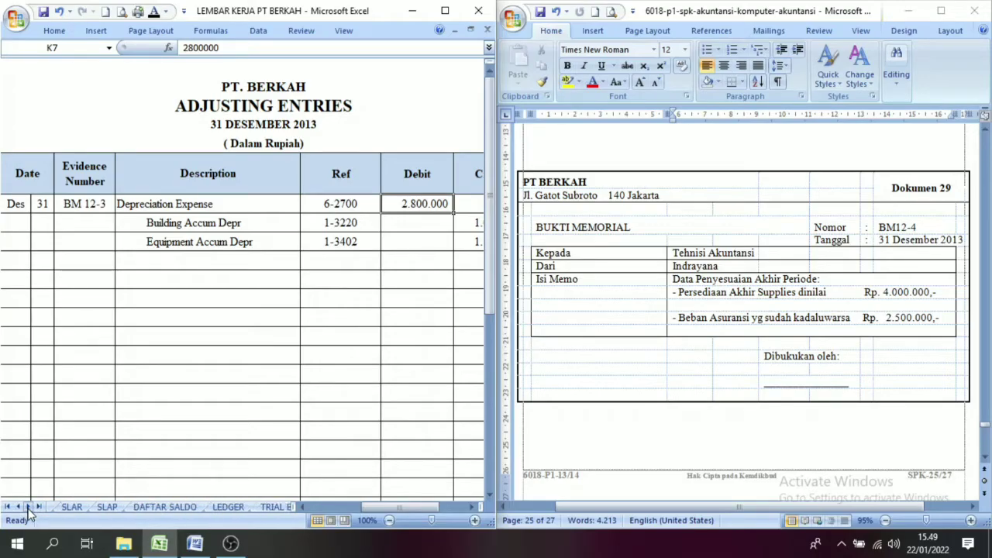
{"action": "left_click", "coordinate": [28, 508]}
{"action": "left_click", "coordinate": [29, 507]}
{"action": "left_click", "coordinate": [29, 507]}
{"action": "left_click", "coordinate": [96, 507]}
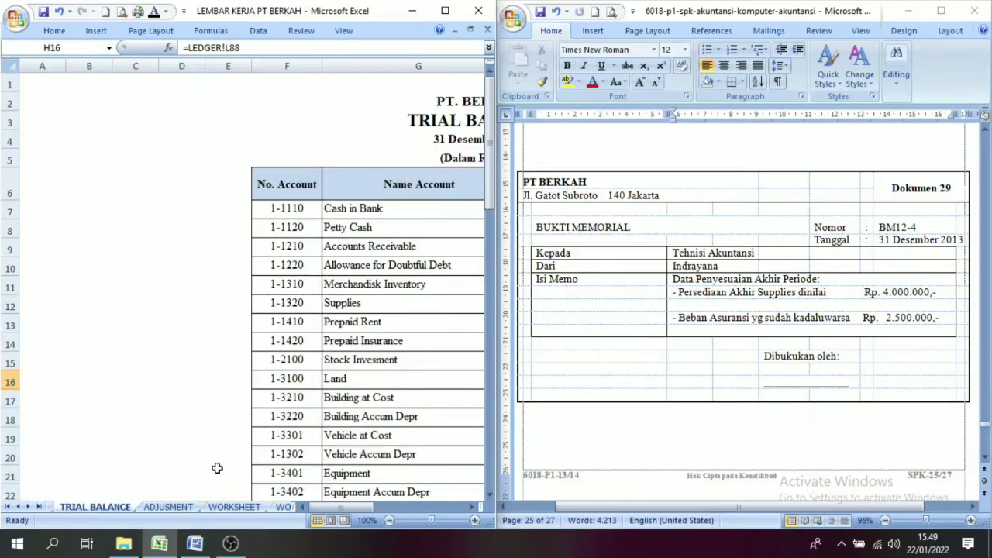
{"action": "left_click_drag", "start_coordinate": [342, 506], "coordinate": [392, 512]}
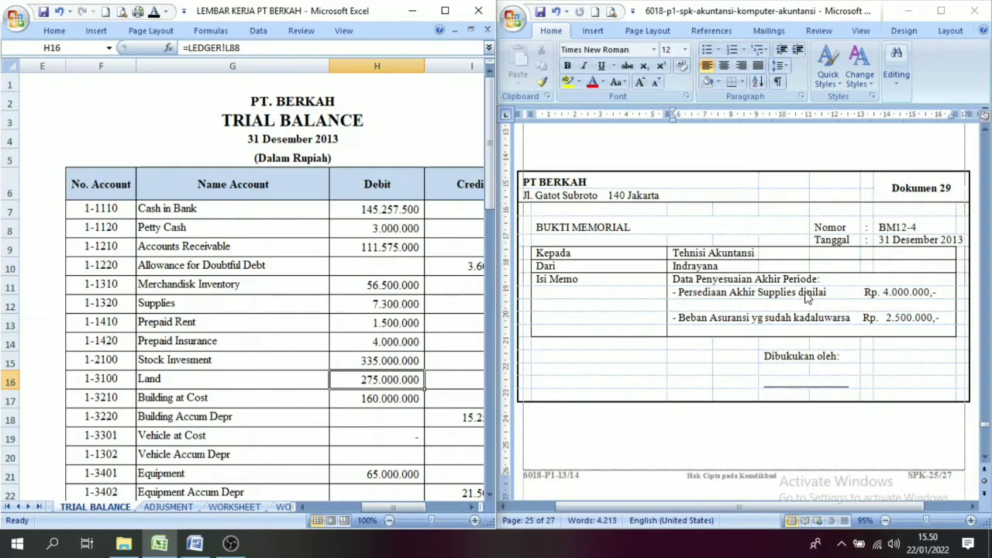
Step: On the ADJUSMENT sheet, reveal day 31 and evidence number BM12-4 of the second entry by applying the Automatic font colour
{"action": "left_click", "coordinate": [168, 506]}
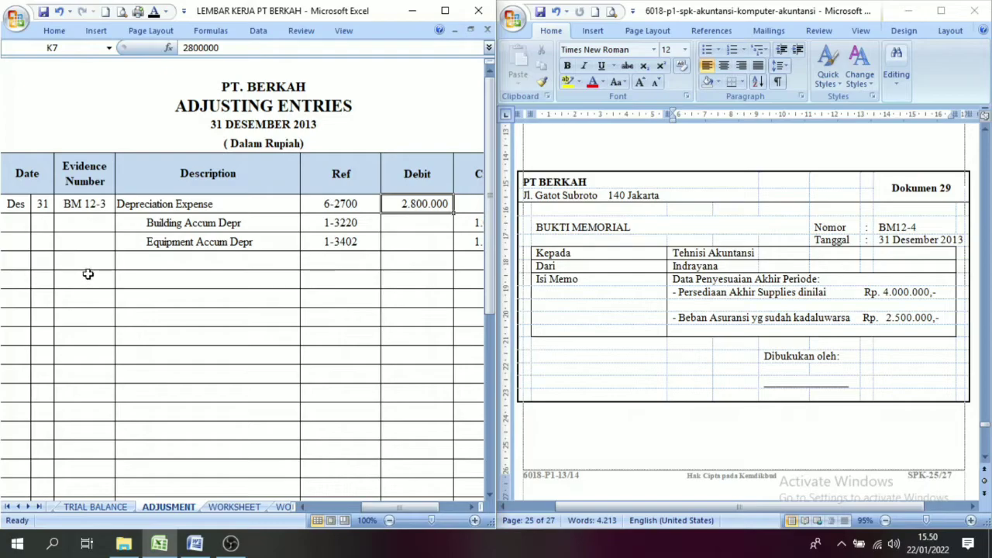
{"action": "left_click", "coordinate": [40, 278]}
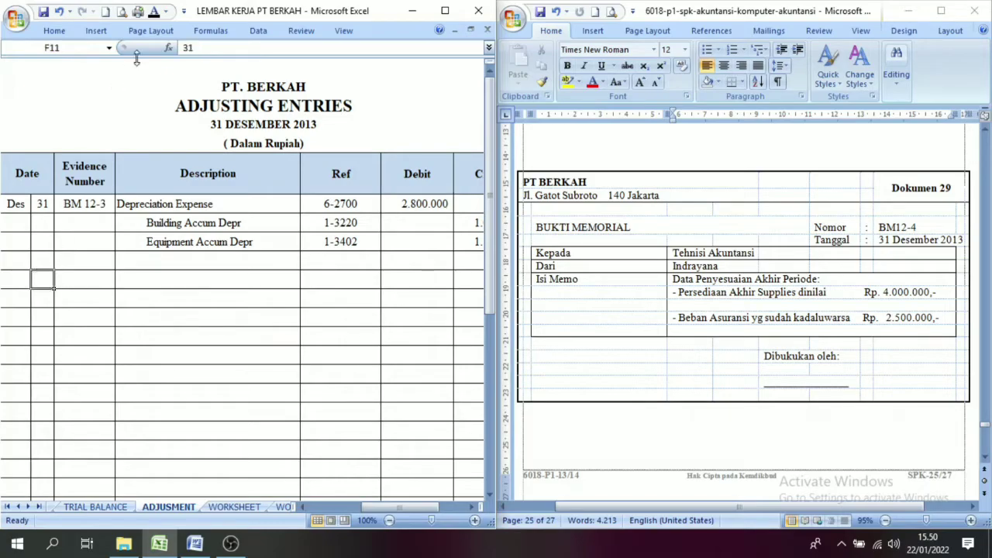
{"action": "left_click", "coordinate": [155, 14]}
{"action": "left_click", "coordinate": [85, 280]}
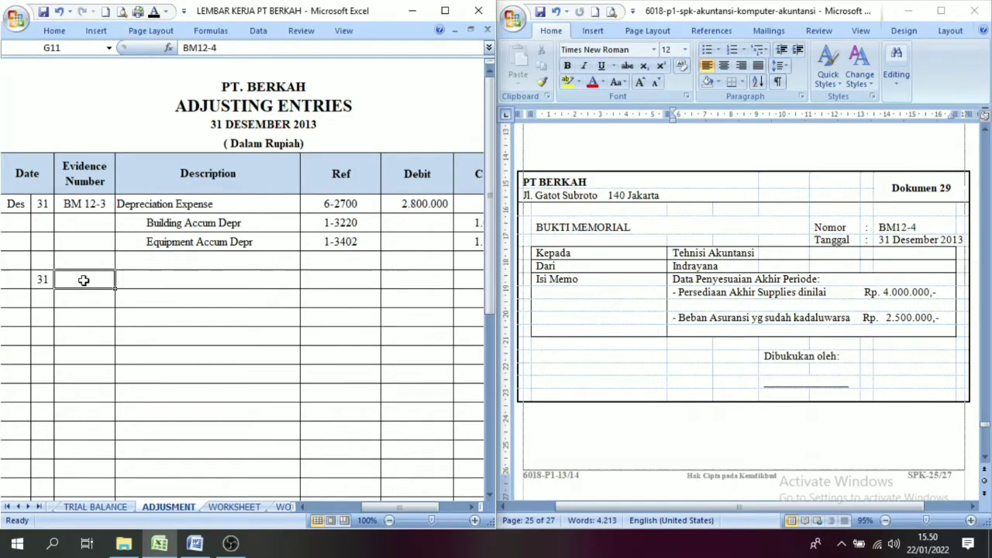
{"action": "left_click", "coordinate": [155, 15]}
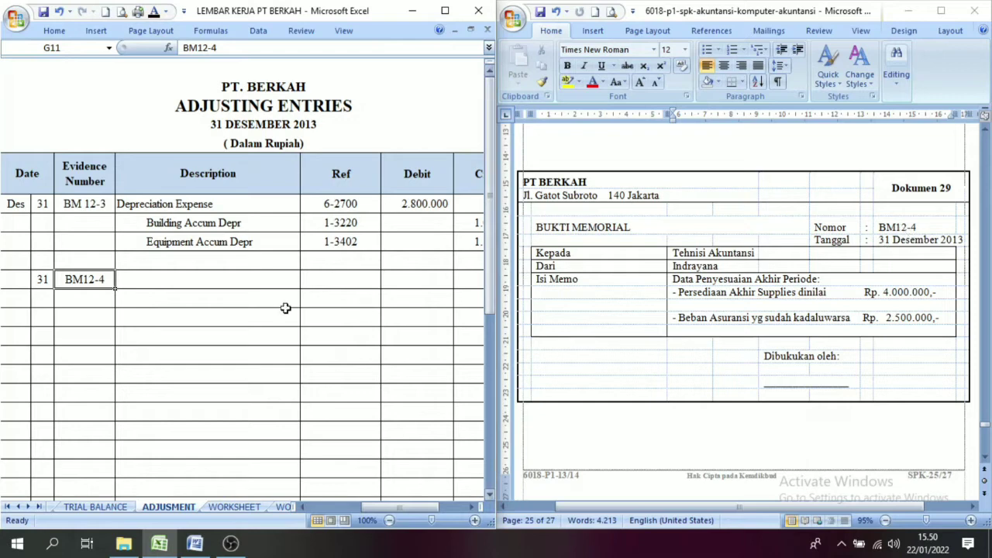
Step: Reveal the descriptions Supplies Expense and Supplies with their reference codes 6-2400 and 1-1320 using the Automatic font colour
{"action": "left_click_drag", "start_coordinate": [137, 285], "coordinate": [163, 302]}
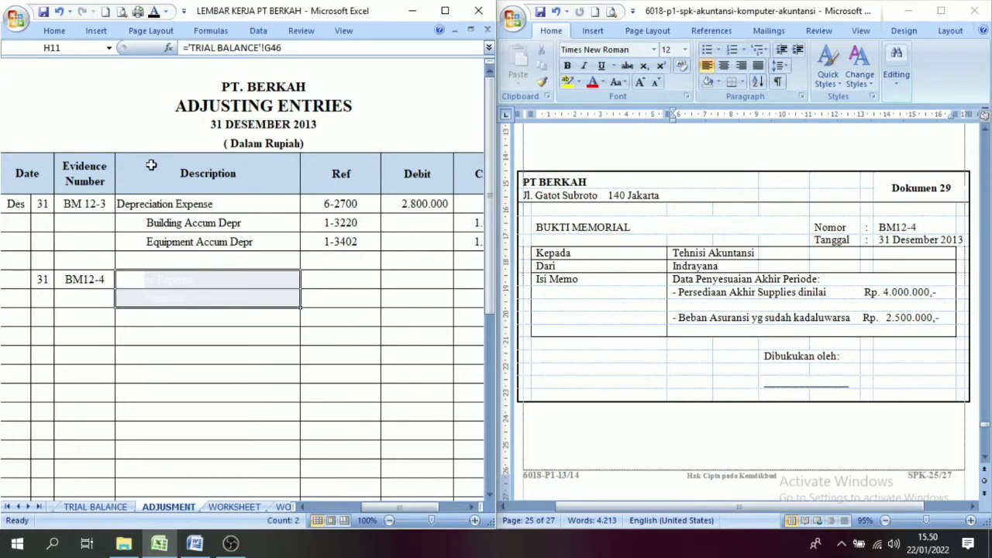
{"action": "left_click", "coordinate": [154, 13]}
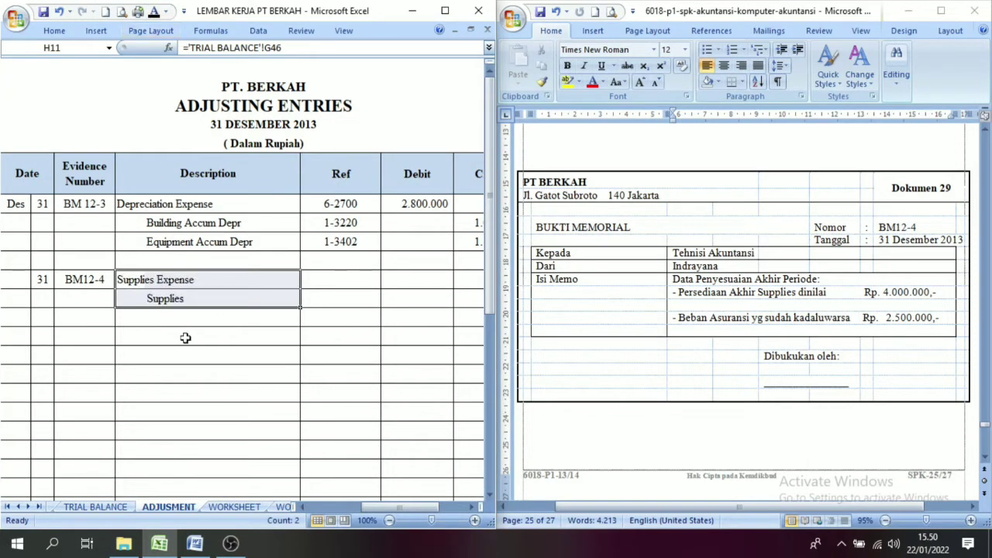
{"action": "left_click", "coordinate": [219, 302]}
{"action": "left_click_drag", "start_coordinate": [333, 277], "coordinate": [339, 304]}
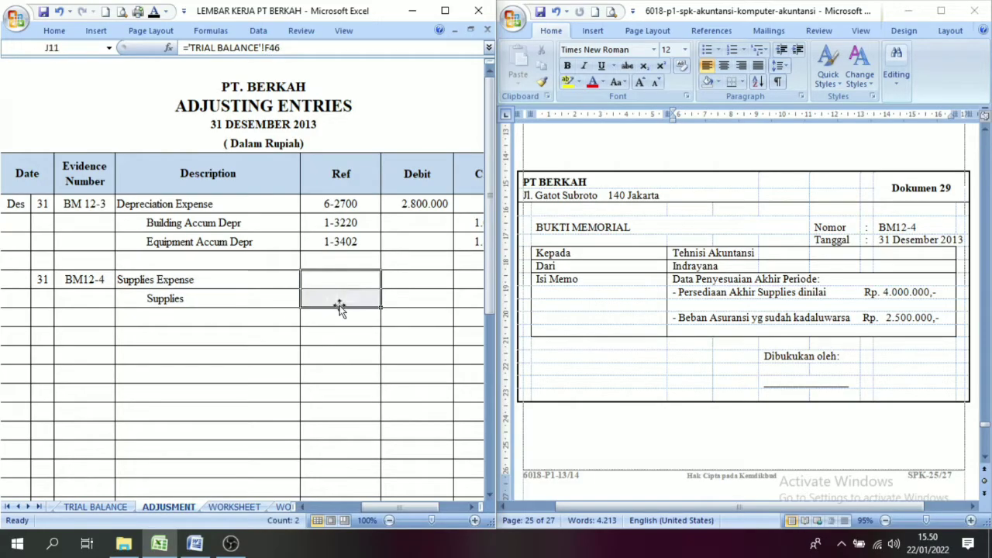
{"action": "left_click", "coordinate": [154, 13]}
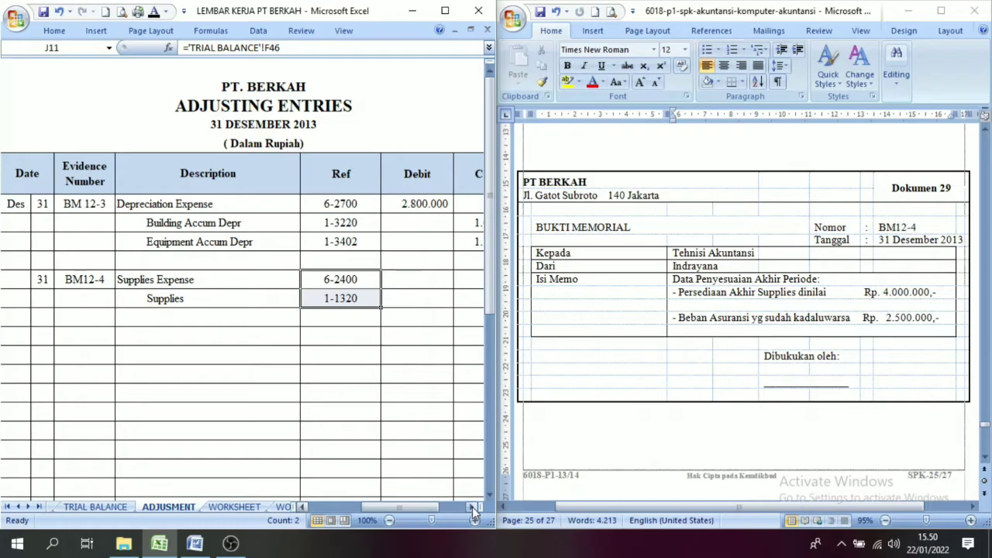
Step: Apply the Automatic font colour to the supplies amounts: 3.300.000 debit for Supplies Expense and 3.300.000 credit for Supplies
{"action": "left_click", "coordinate": [472, 508]}
{"action": "left_click", "coordinate": [472, 508]}
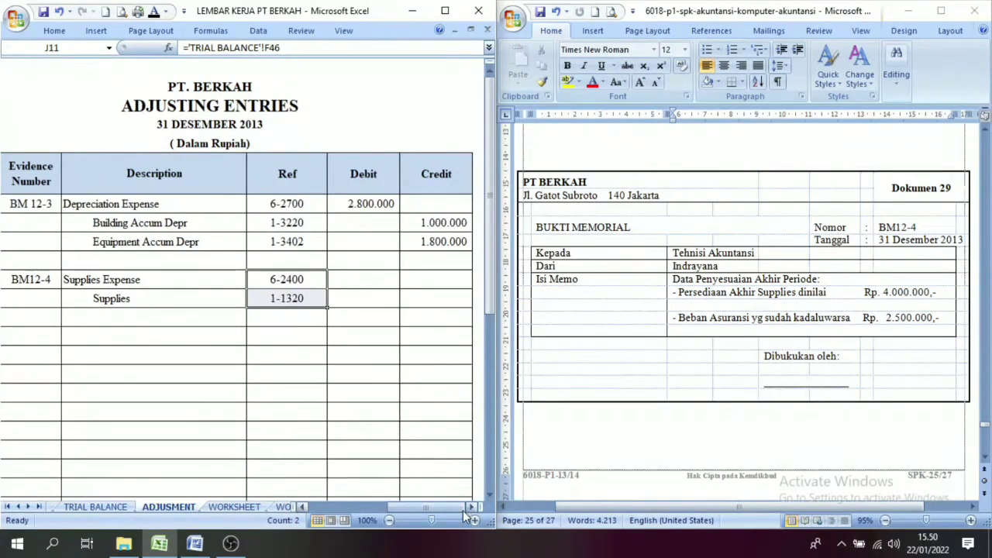
{"action": "left_click_drag", "start_coordinate": [379, 281], "coordinate": [414, 294]}
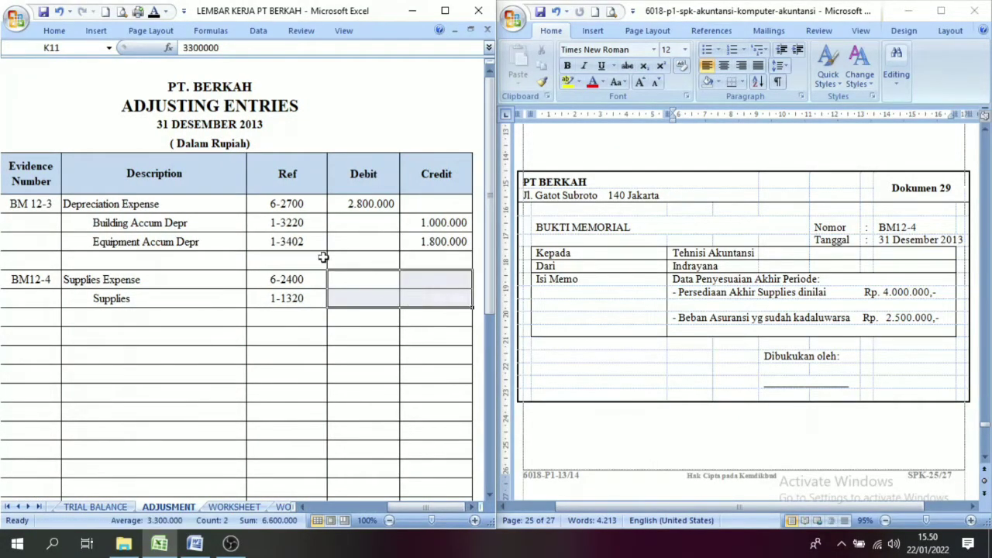
{"action": "left_click", "coordinate": [154, 11]}
{"action": "left_click", "coordinate": [394, 358]}
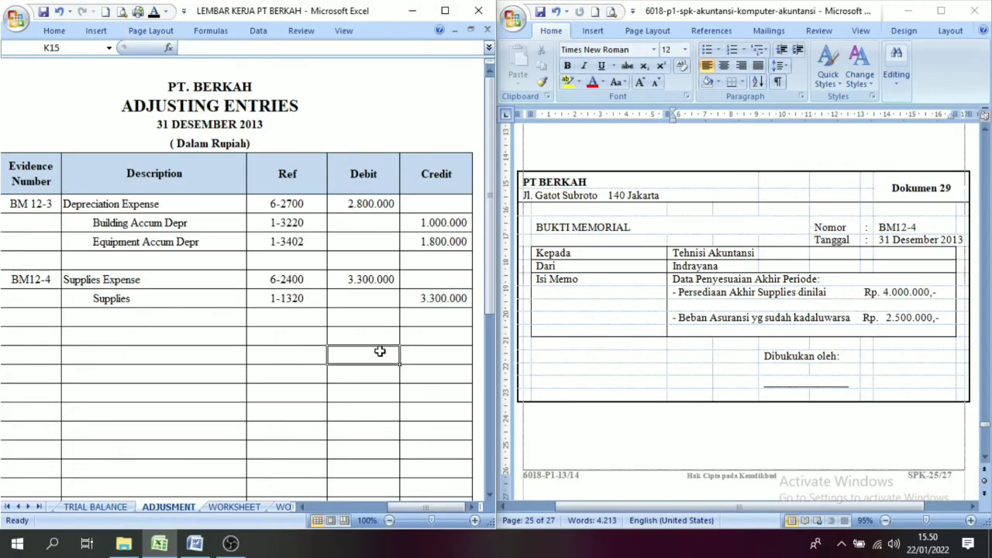
{"action": "left_click", "coordinate": [364, 282]}
{"action": "left_click", "coordinate": [416, 304]}
{"action": "left_click", "coordinate": [379, 285]}
{"action": "left_click", "coordinate": [428, 315]}
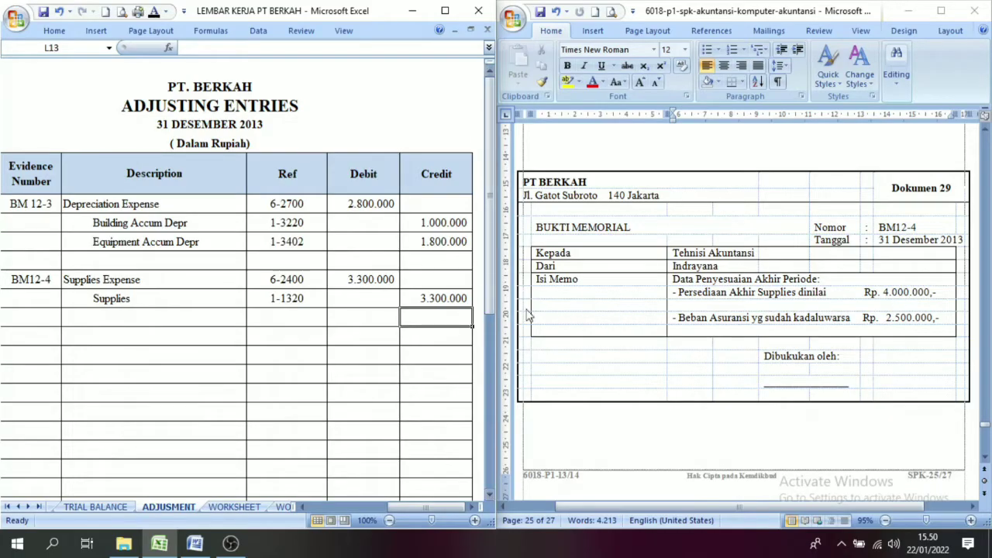
Step: Following document 29, reveal Insurance Expense and Prepaid Insurance with reference codes 6-2800 and 1-1420 using the Automatic font colour
{"action": "left_click_drag", "start_coordinate": [431, 517], "coordinate": [408, 517]}
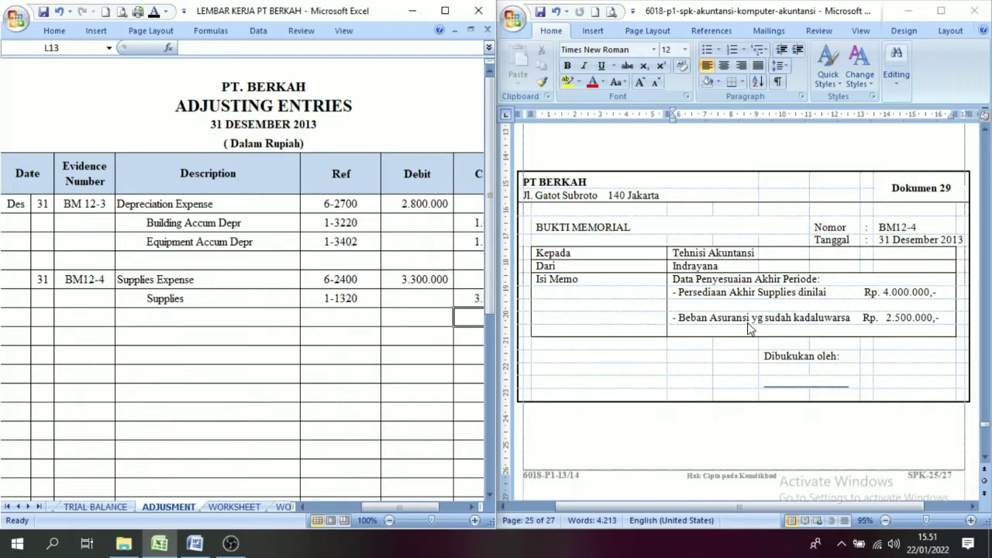
{"action": "left_click", "coordinate": [697, 320]}
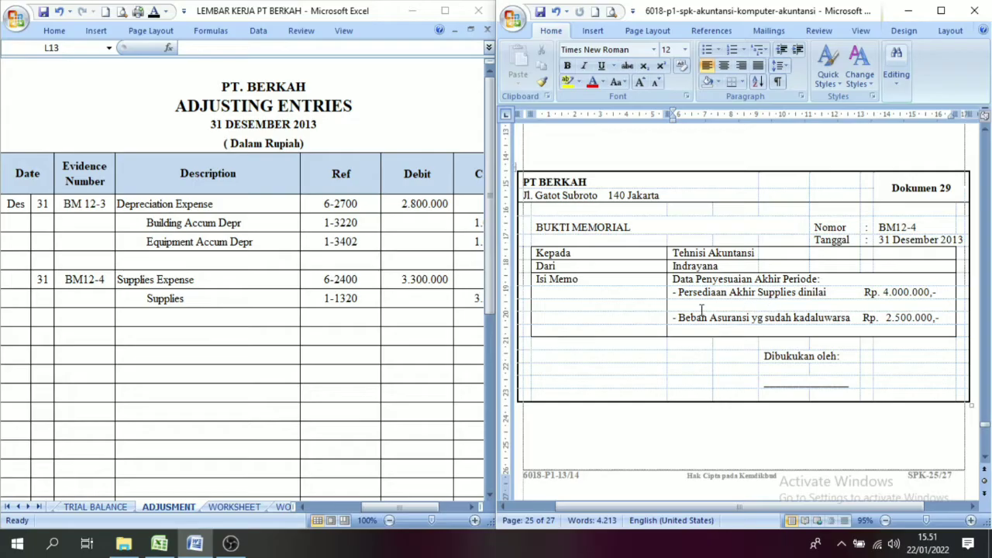
{"action": "left_click", "coordinate": [149, 314]}
{"action": "left_click", "coordinate": [145, 313]}
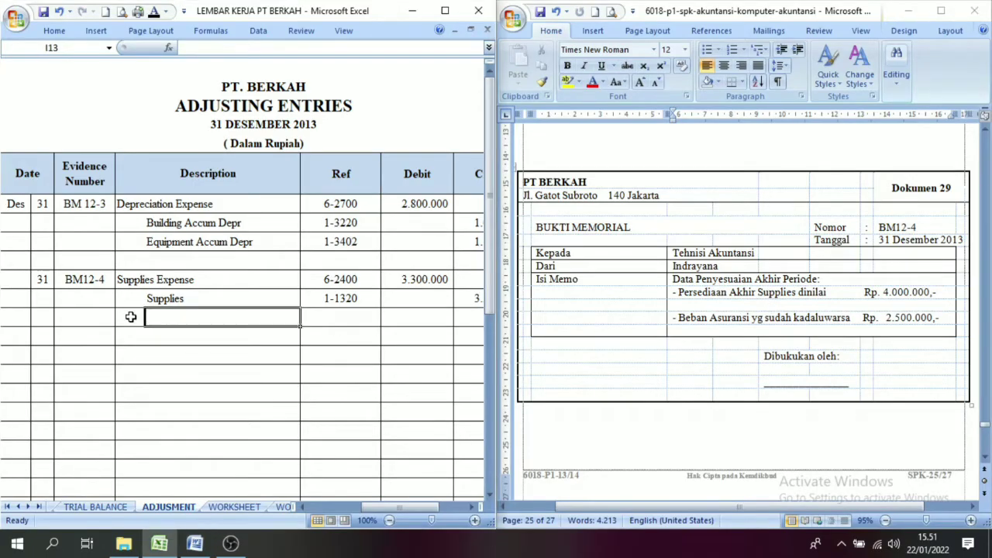
{"action": "left_click", "coordinate": [130, 316]}
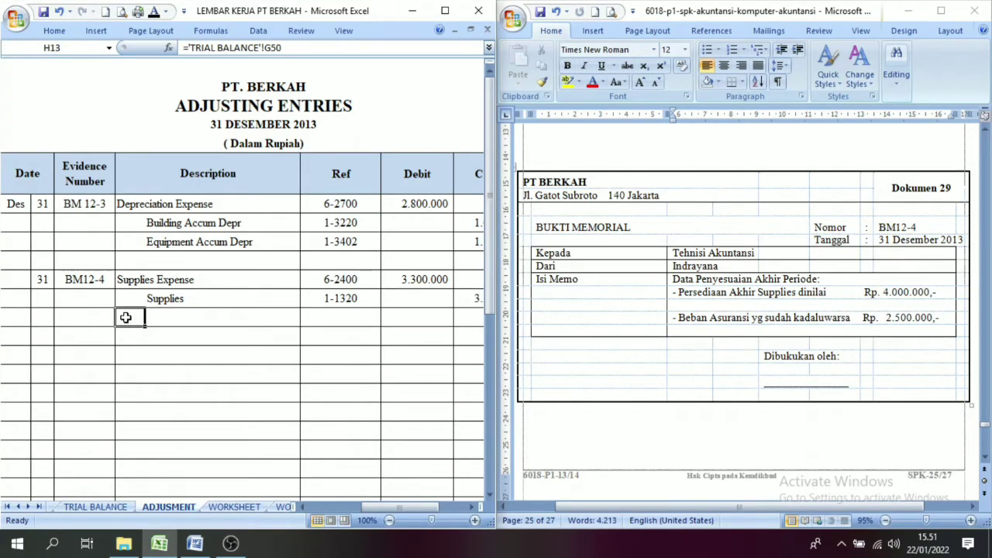
{"action": "left_click_drag", "start_coordinate": [126, 317], "coordinate": [190, 331]}
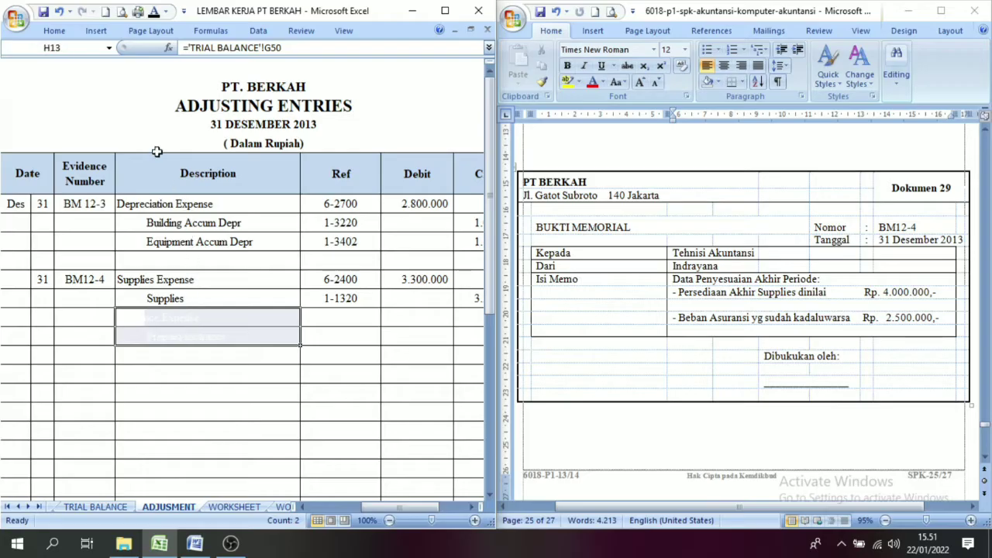
{"action": "left_click", "coordinate": [154, 11]}
{"action": "left_click", "coordinate": [194, 336]}
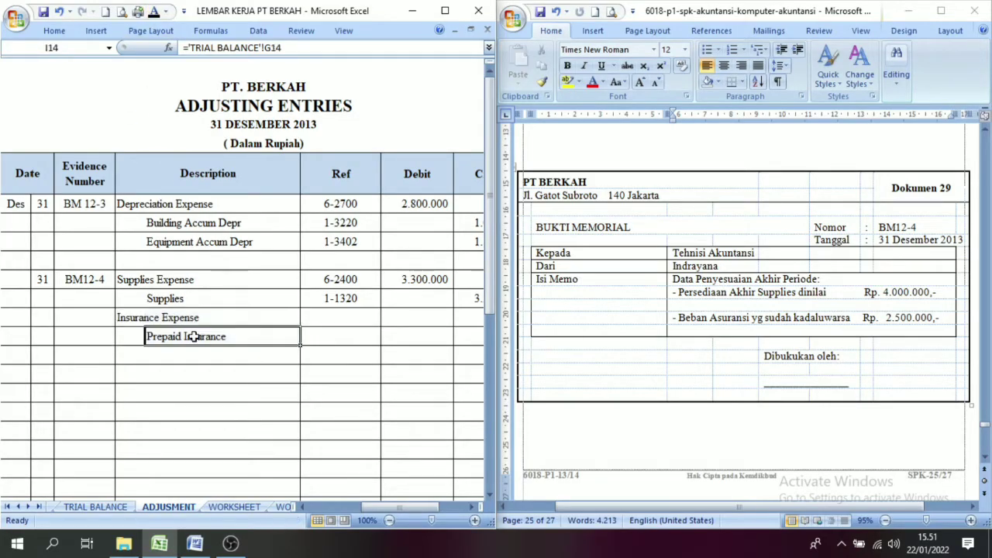
{"action": "key", "text": "Return"}
{"action": "left_click_drag", "start_coordinate": [328, 322], "coordinate": [331, 337]}
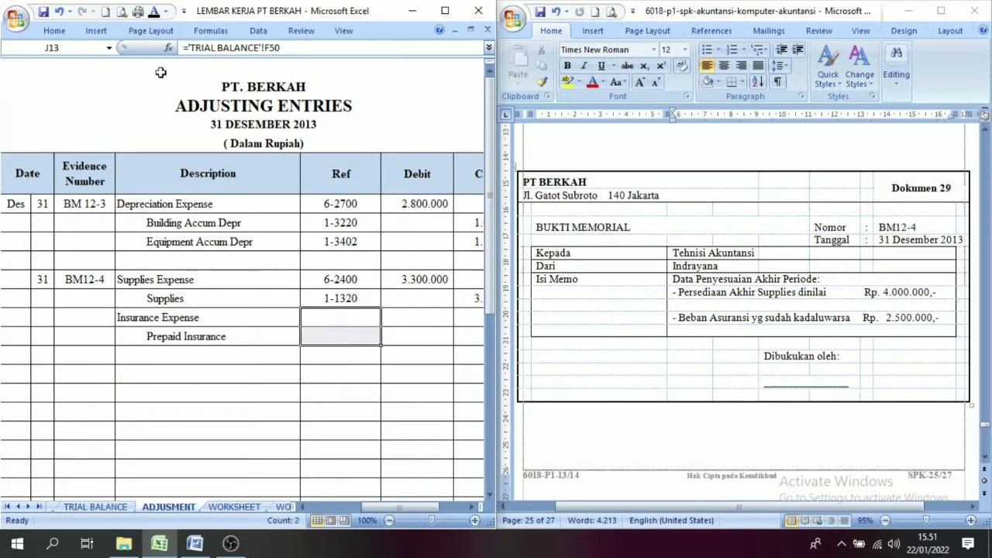
{"action": "left_click", "coordinate": [154, 11]}
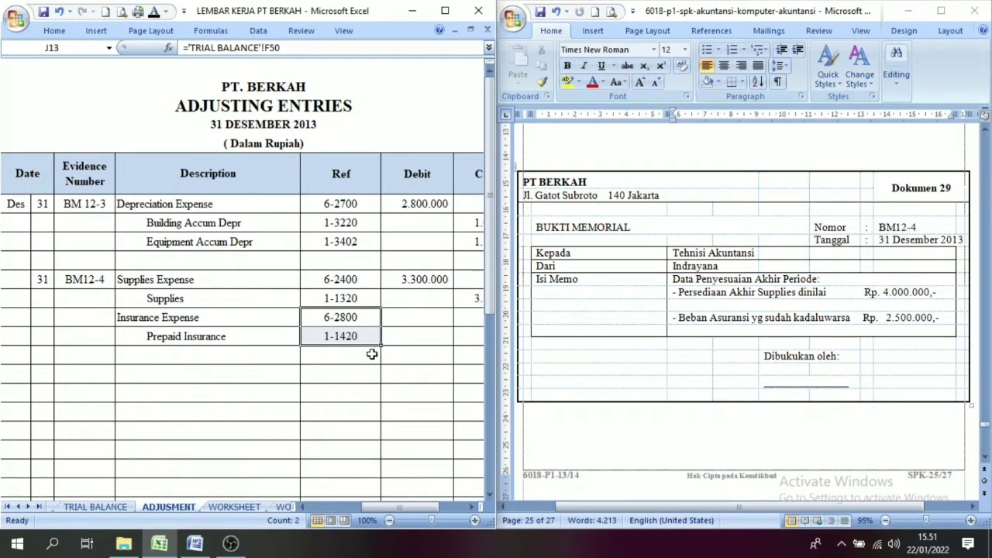
Step: Apply the Automatic font colour to the insurance amounts: 2.500.000 debit for Insurance Expense and 2.500.000 credit for Prepaid Insurance
{"action": "left_click", "coordinate": [471, 507]}
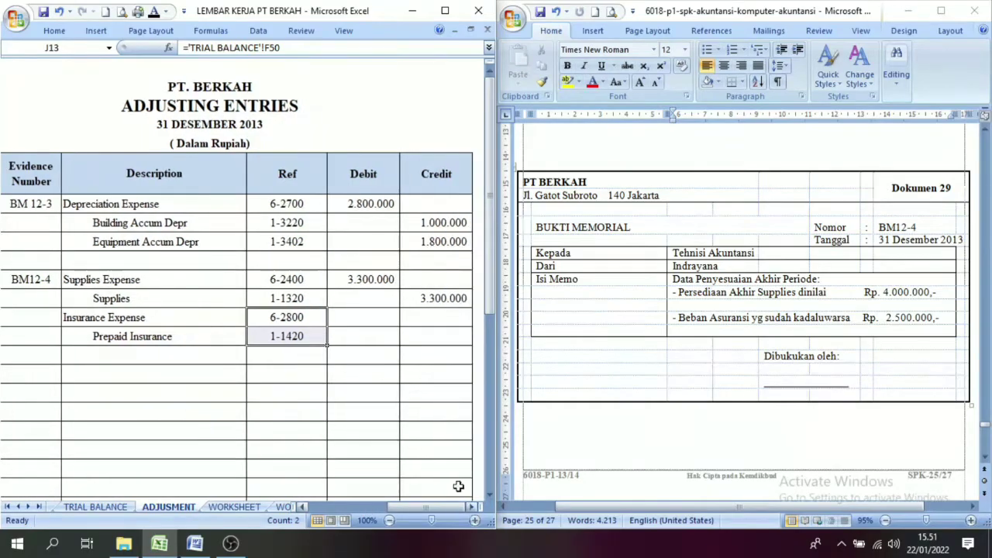
{"action": "left_click_drag", "start_coordinate": [365, 317], "coordinate": [407, 341]}
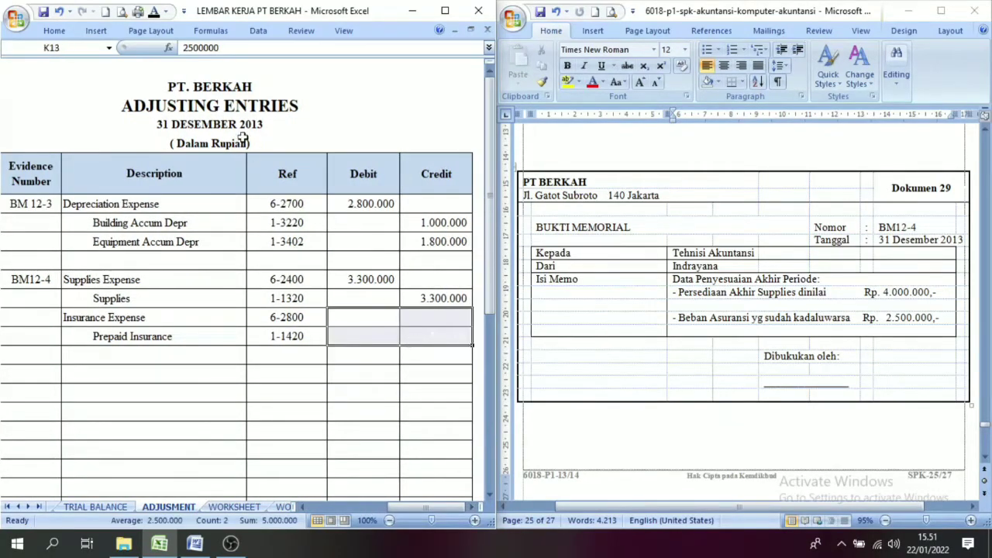
{"action": "left_click", "coordinate": [154, 11]}
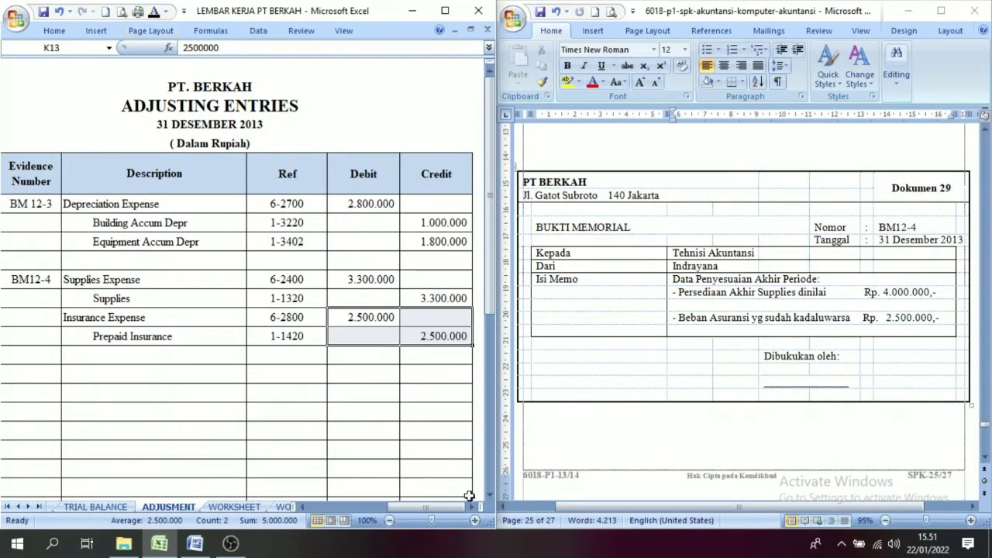
Step: Read memorial vouchers BM12-5 (document 40) and BM12-6 (document 30), focusing on the instruction about closing PPN Income and PPN Outcome
{"action": "left_click_drag", "start_coordinate": [439, 507], "coordinate": [431, 507]}
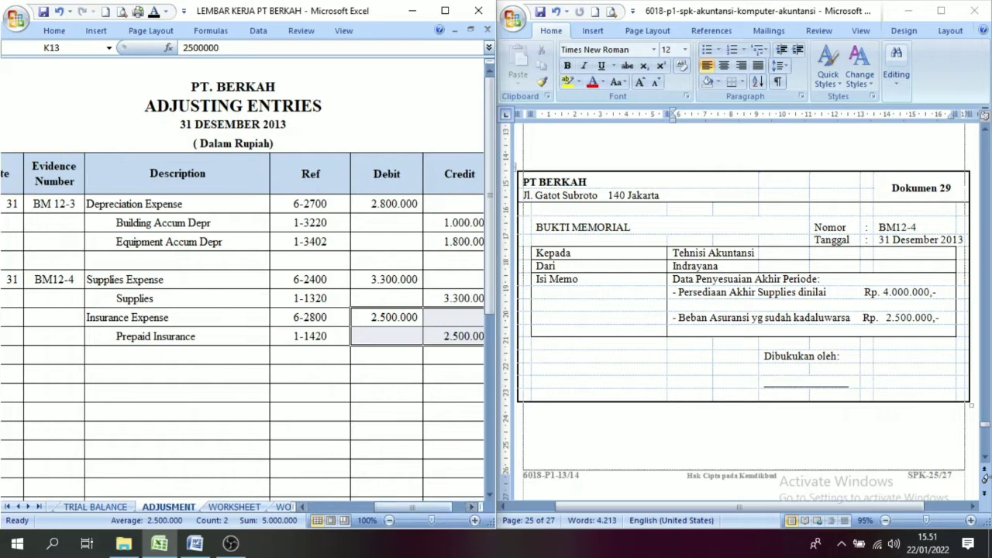
{"action": "left_click", "coordinate": [986, 459]}
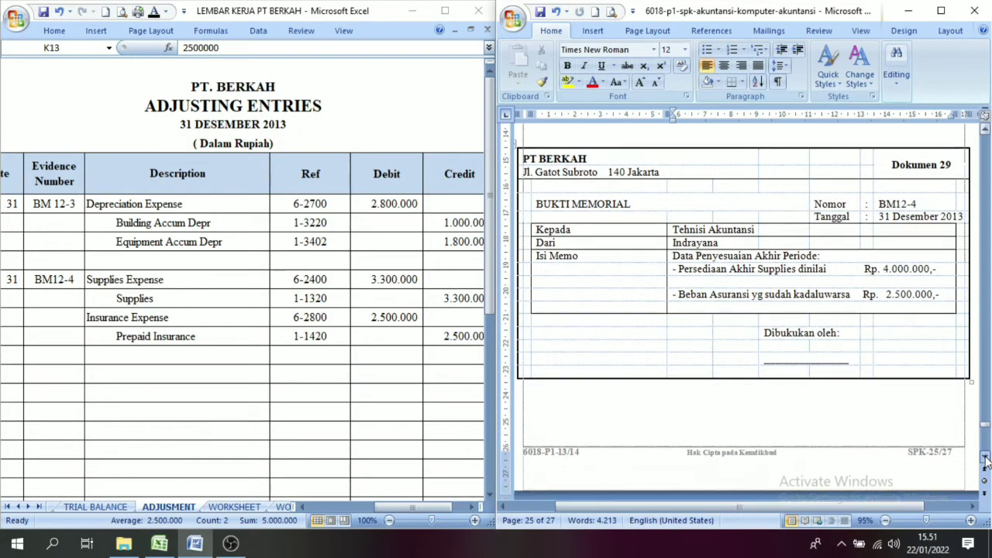
{"action": "left_click_drag", "start_coordinate": [986, 459], "coordinate": [988, 463]}
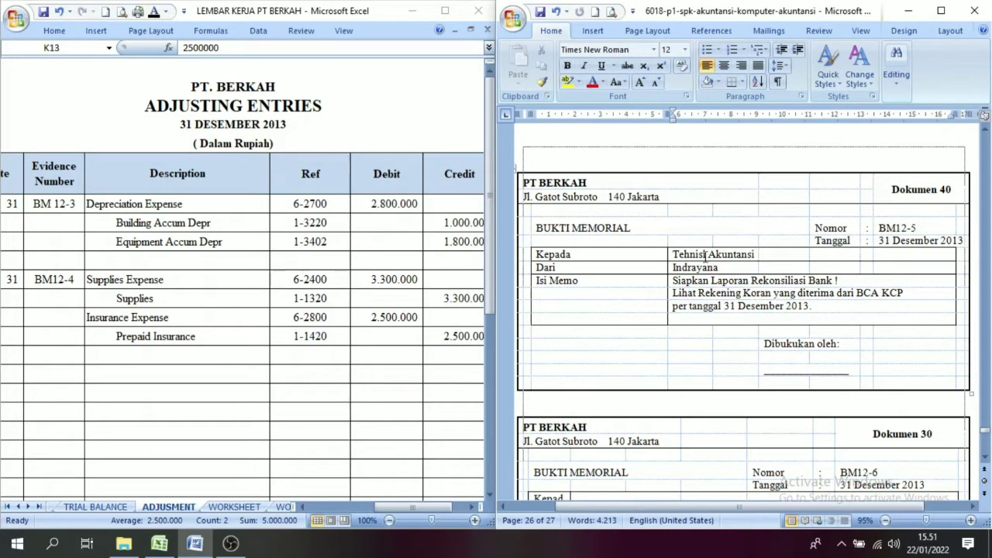
{"action": "left_click_drag", "start_coordinate": [704, 254], "coordinate": [724, 315]}
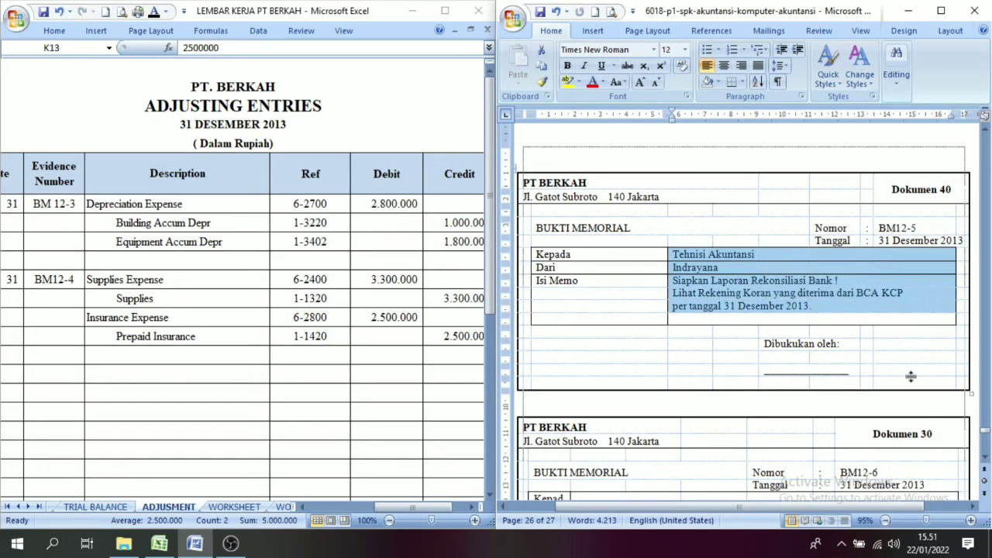
{"action": "left_click", "coordinate": [985, 458]}
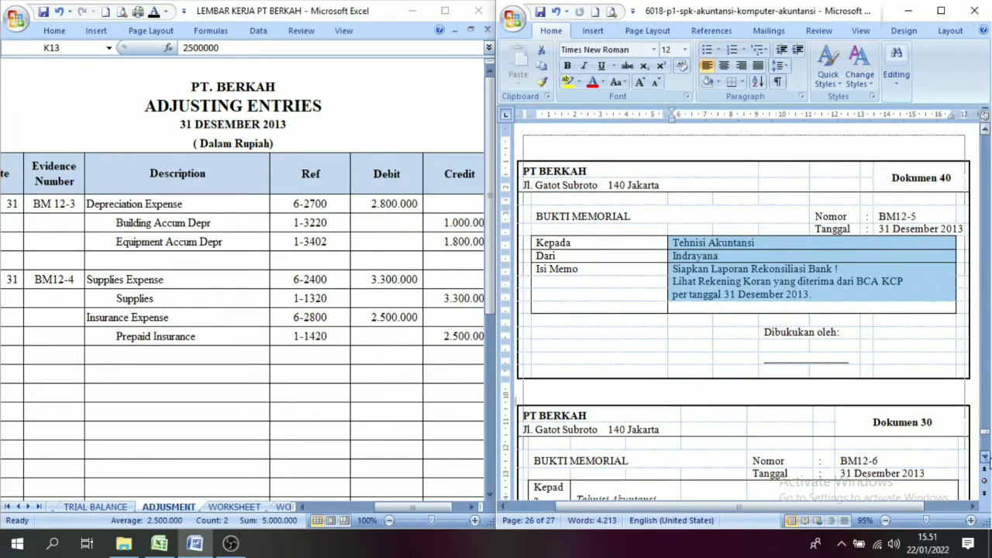
{"action": "left_click_drag", "start_coordinate": [985, 458], "coordinate": [985, 458]}
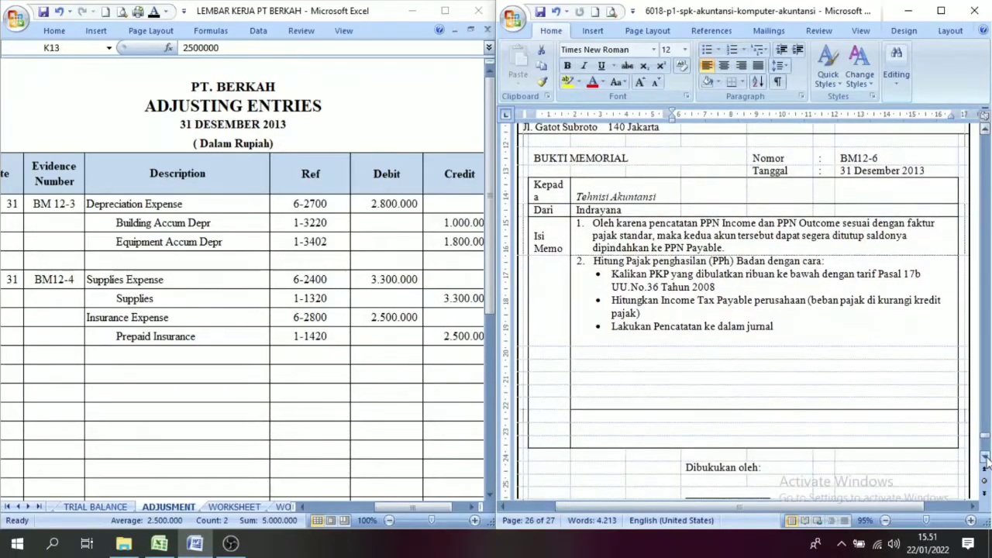
{"action": "left_click", "coordinate": [985, 130]}
{"action": "left_click", "coordinate": [986, 130]}
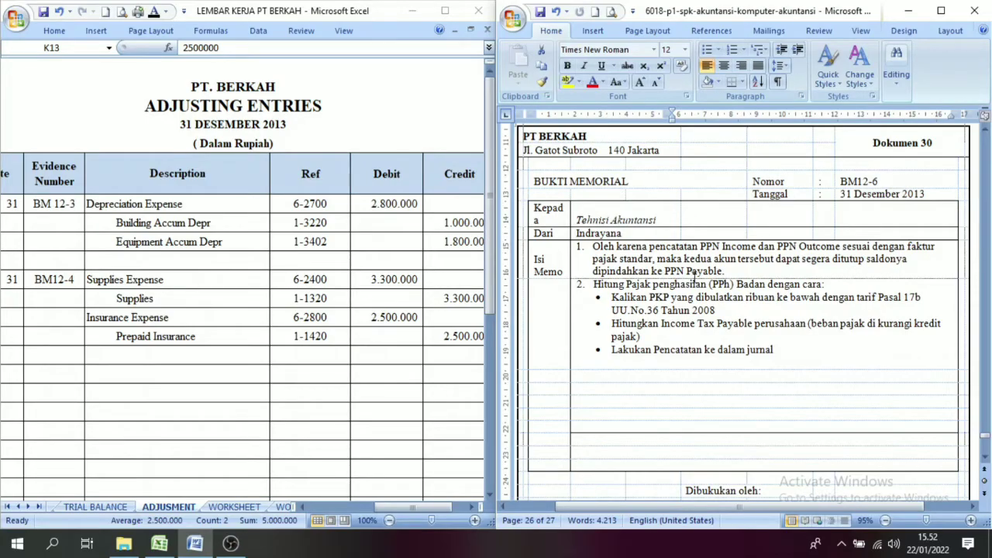
{"action": "left_click_drag", "start_coordinate": [657, 245], "coordinate": [750, 262]}
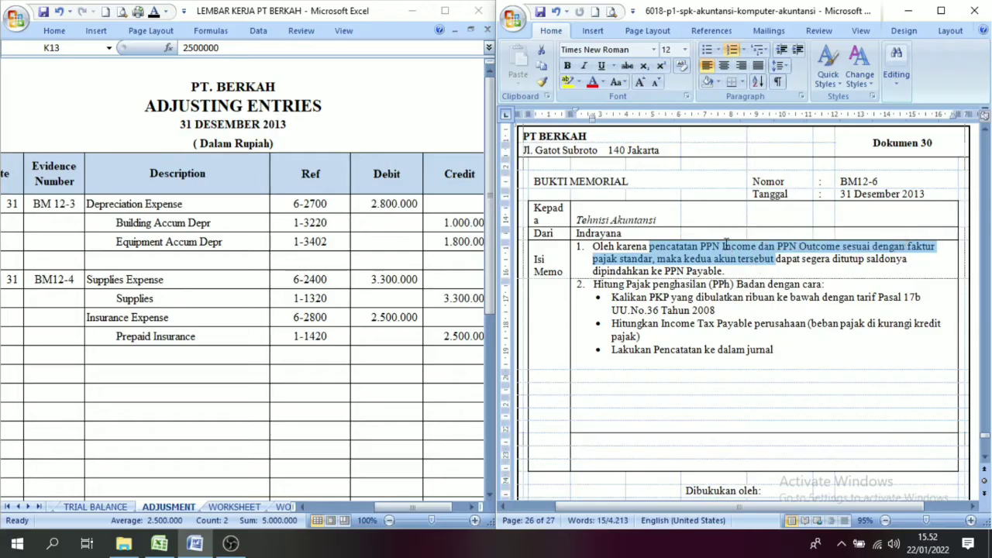
{"action": "left_click", "coordinate": [814, 249]}
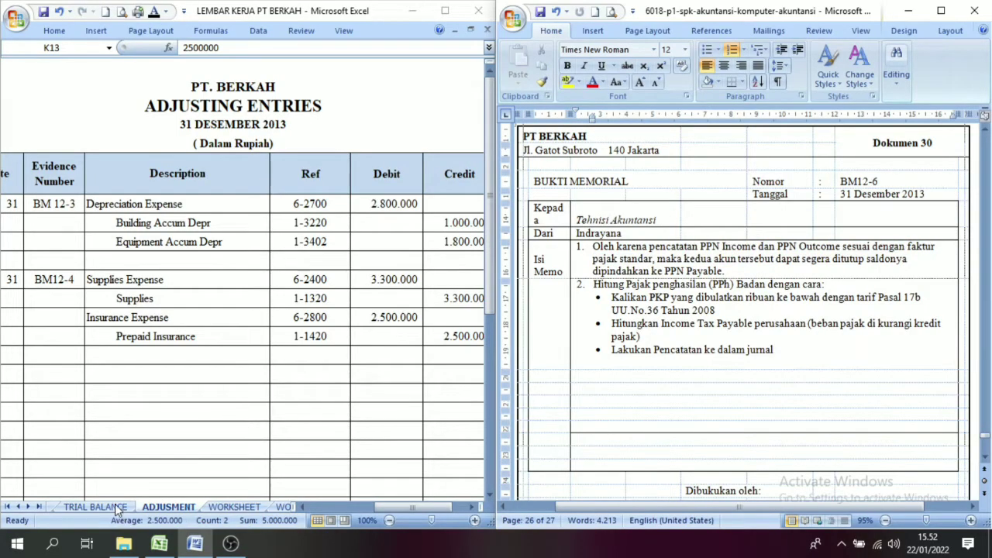
Step: Examine the PPN Outcome and PPN Income accounts and their balances in the trial balance sheet
{"action": "left_click", "coordinate": [246, 412]}
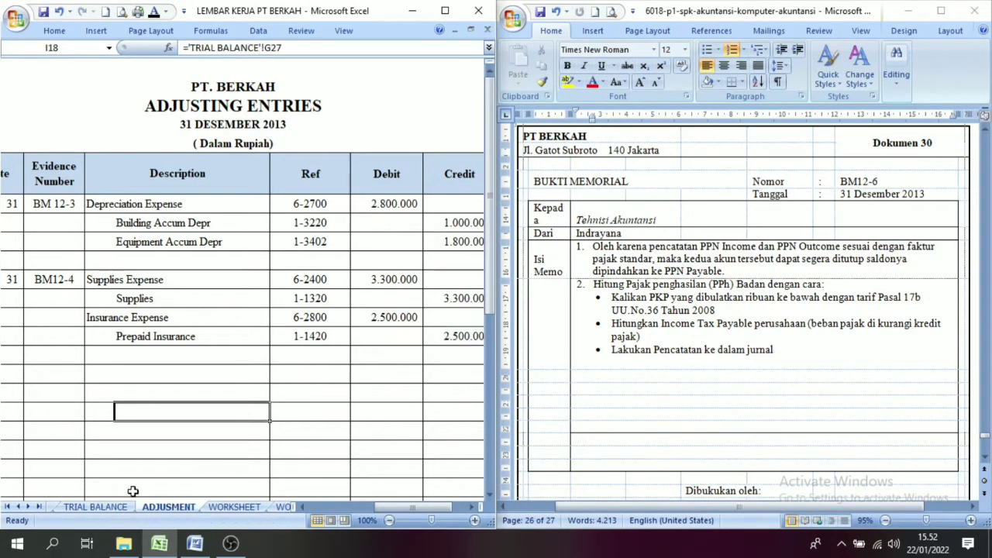
{"action": "left_click", "coordinate": [109, 509]}
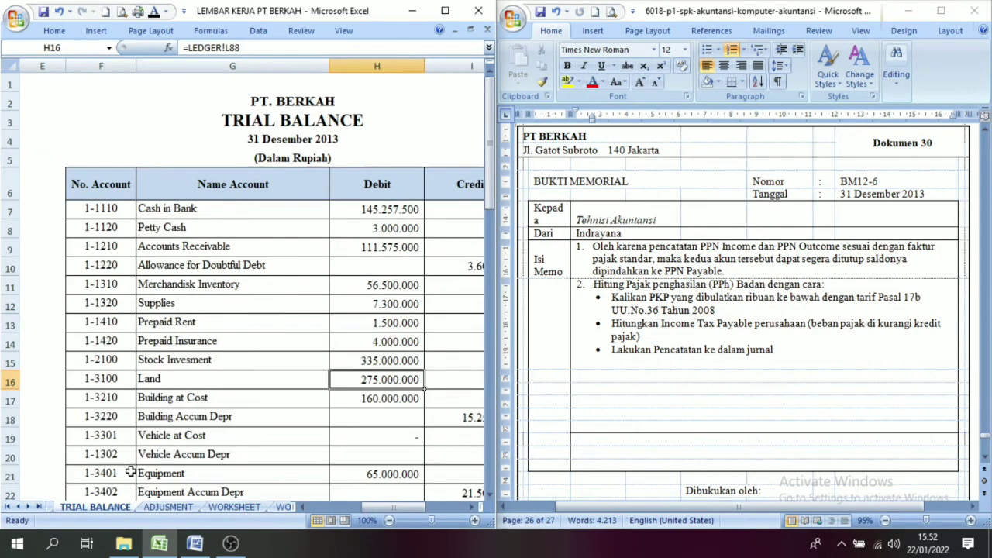
{"action": "left_click_drag", "start_coordinate": [490, 497], "coordinate": [490, 497]}
{"action": "left_click", "coordinate": [191, 352]}
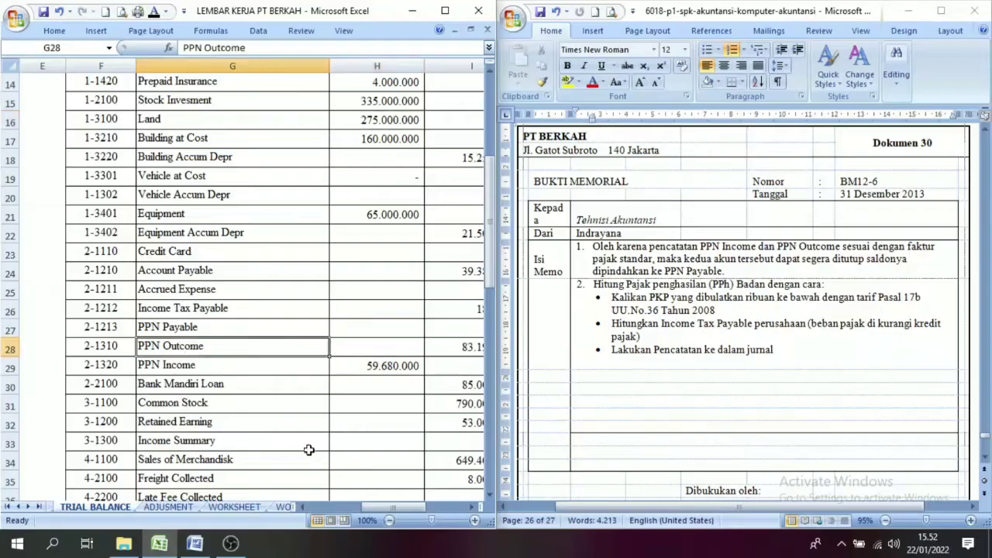
{"action": "left_click", "coordinate": [470, 508]}
{"action": "left_click", "coordinate": [469, 508]}
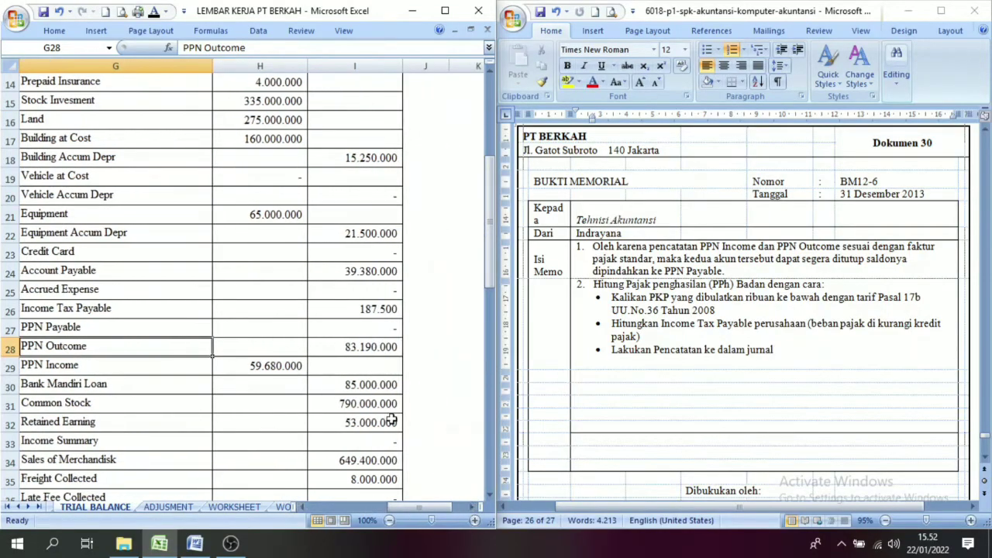
{"action": "left_click", "coordinate": [358, 348]}
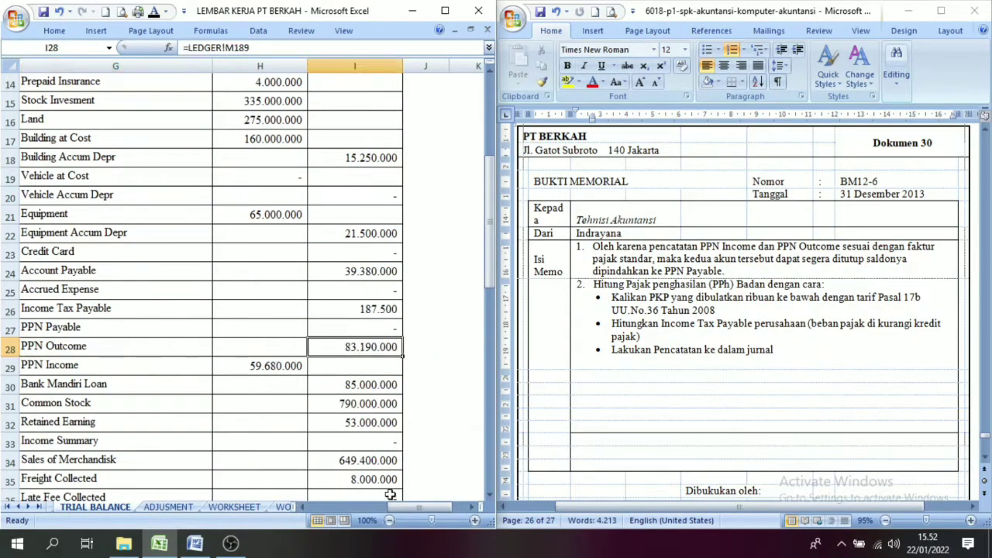
{"action": "left_click", "coordinate": [303, 507]}
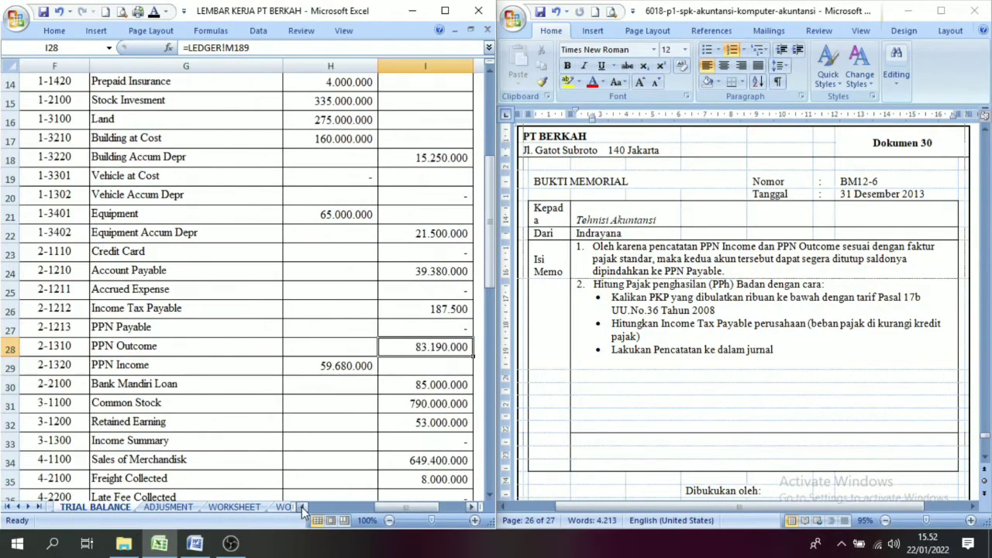
{"action": "left_click", "coordinate": [132, 366]}
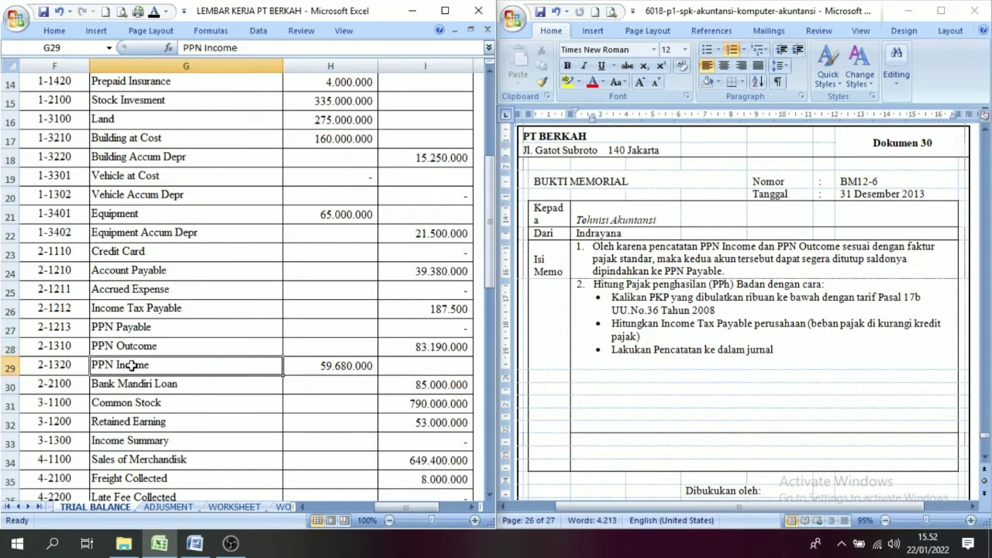
{"action": "left_click", "coordinate": [335, 370]}
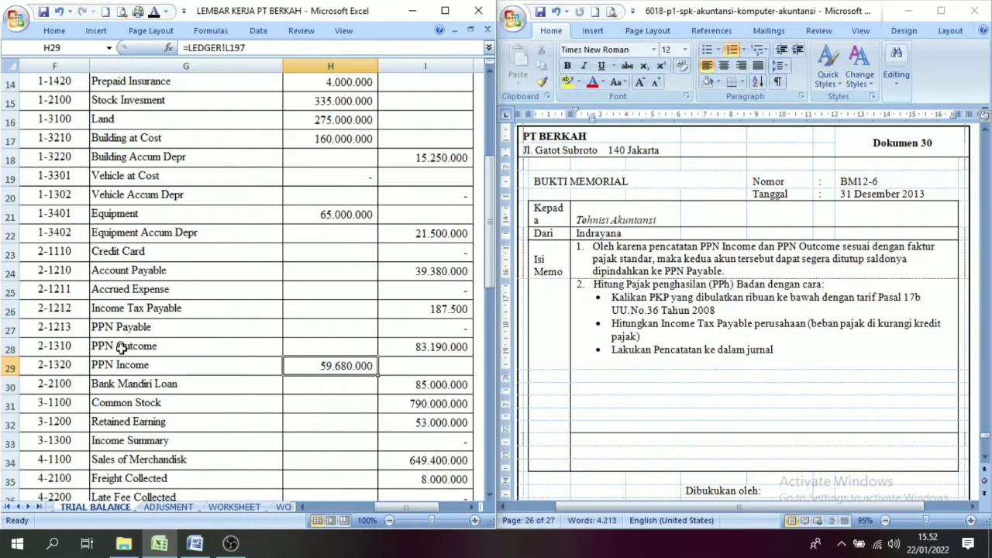
{"action": "left_click_drag", "start_coordinate": [116, 346], "coordinate": [118, 358]}
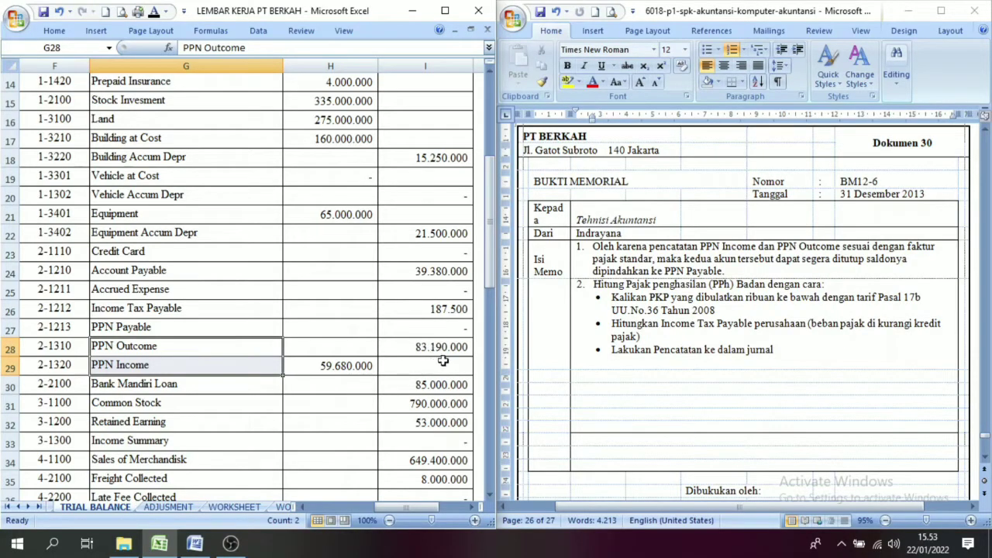
{"action": "left_click", "coordinate": [147, 364]}
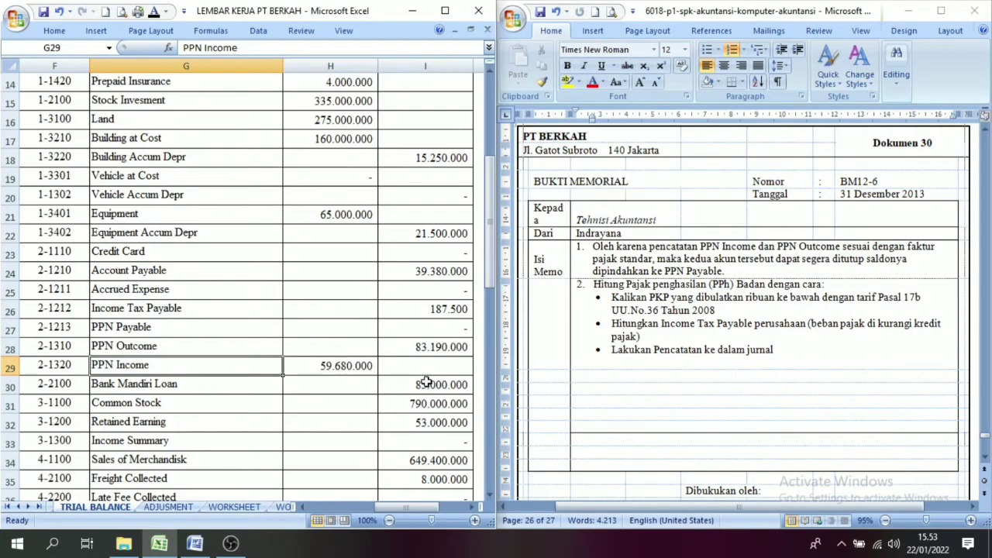
Step: In the adjusting entries sheet, reveal date 31 and evidence number BM12-6 using the Automatic font colour
{"action": "left_click", "coordinate": [177, 507]}
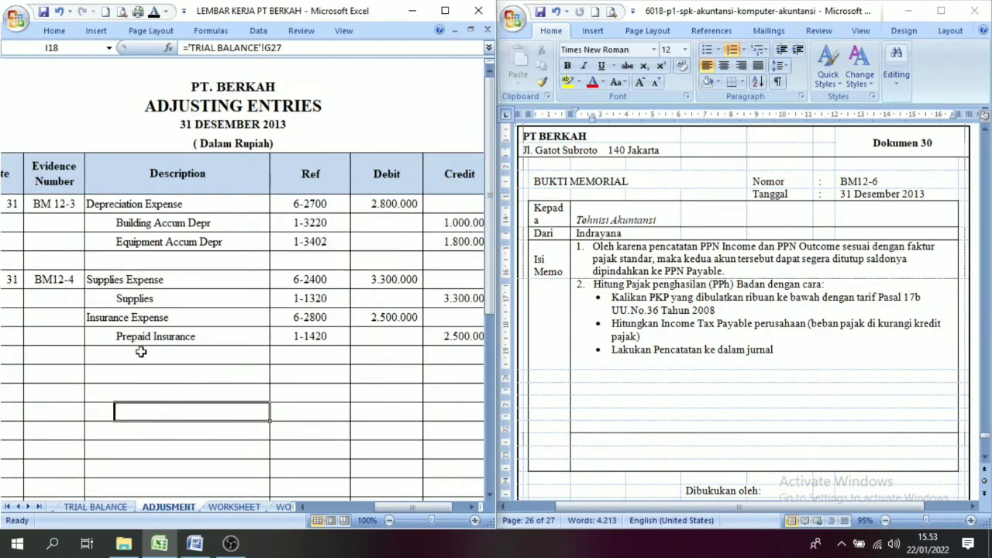
{"action": "left_click", "coordinate": [15, 375]}
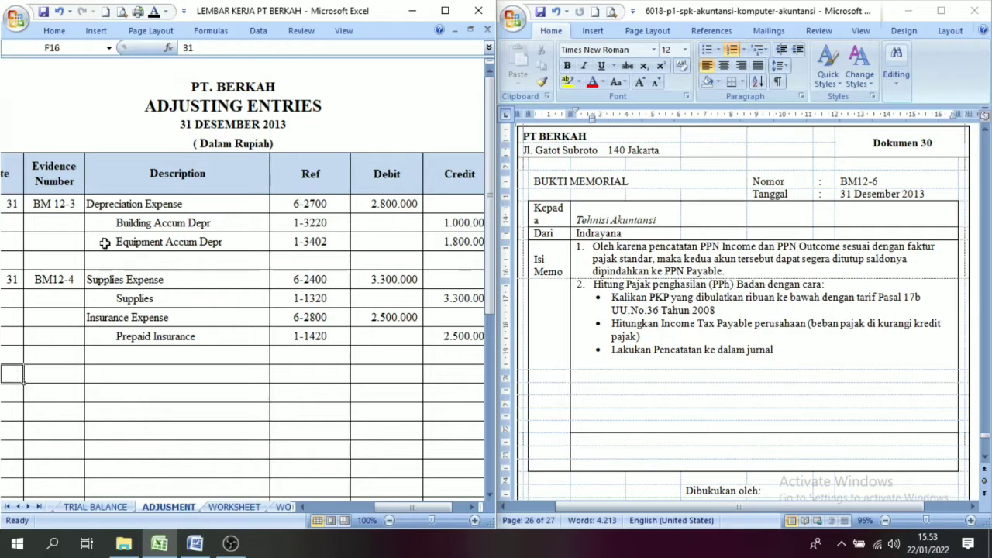
{"action": "left_click", "coordinate": [58, 377]}
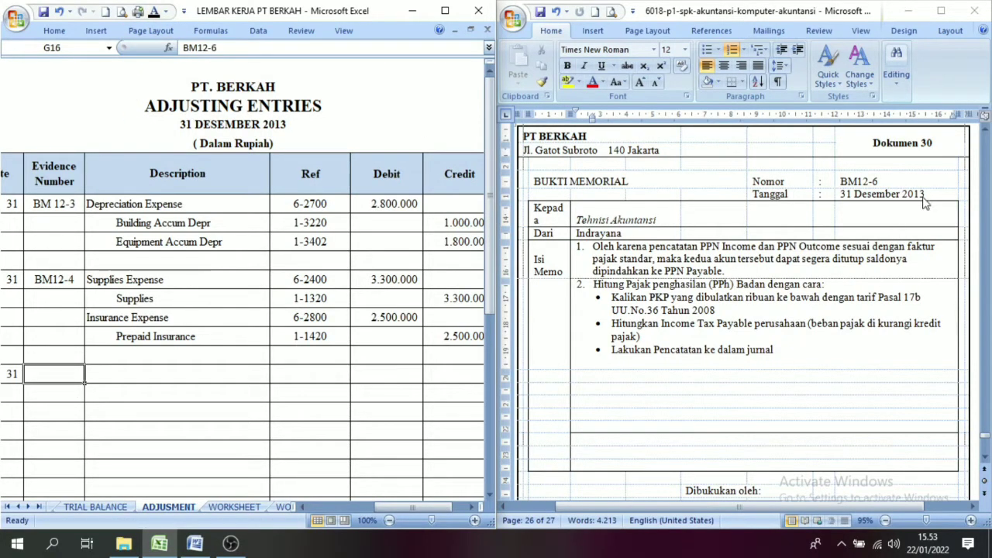
{"action": "left_click", "coordinate": [155, 12]}
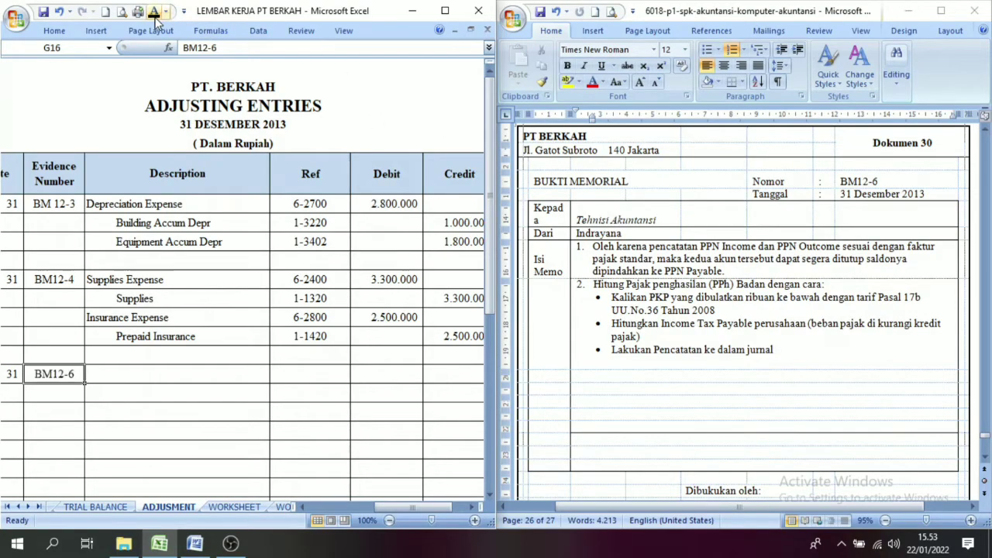
Step: Apply the Automatic font colour to the PPN Outcome and PPN Income descriptions of entry BM12-6
{"action": "left_click_drag", "start_coordinate": [110, 378], "coordinate": [142, 386]}
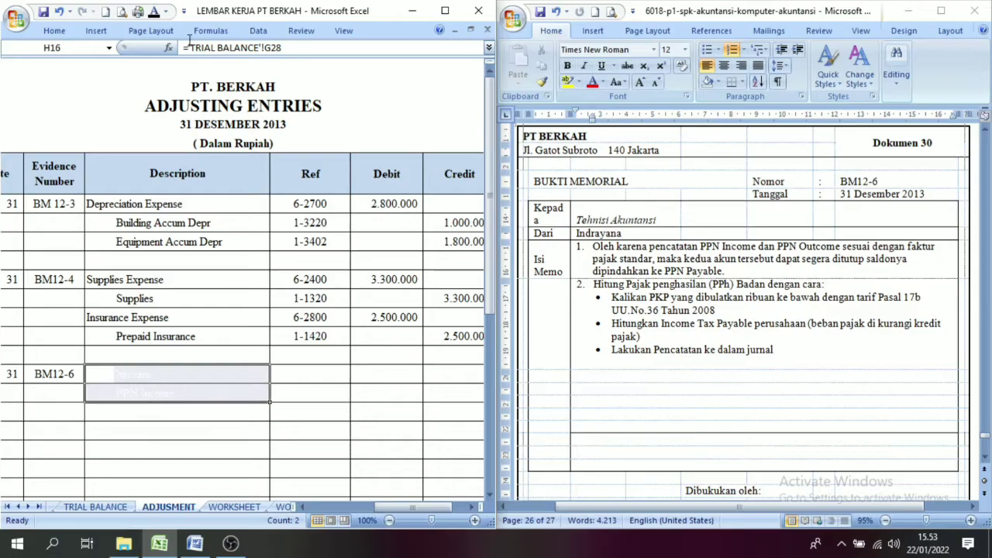
{"action": "left_click", "coordinate": [155, 12]}
{"action": "left_click", "coordinate": [100, 376]}
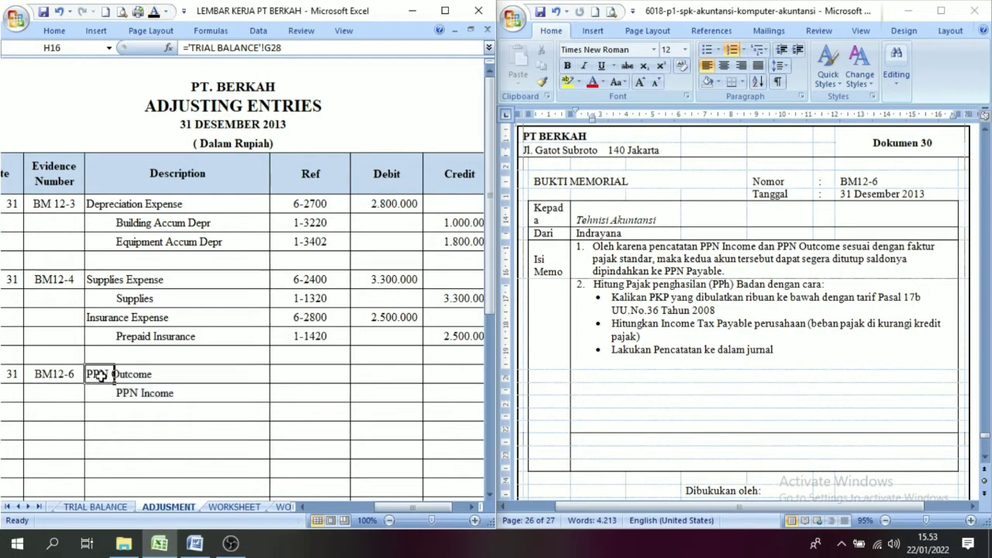
Step: Check the PPN balances in the trial balance and reveal the 83.190.000 debit for PPN Outcome using the Automatic font colour
{"action": "left_click", "coordinate": [108, 506]}
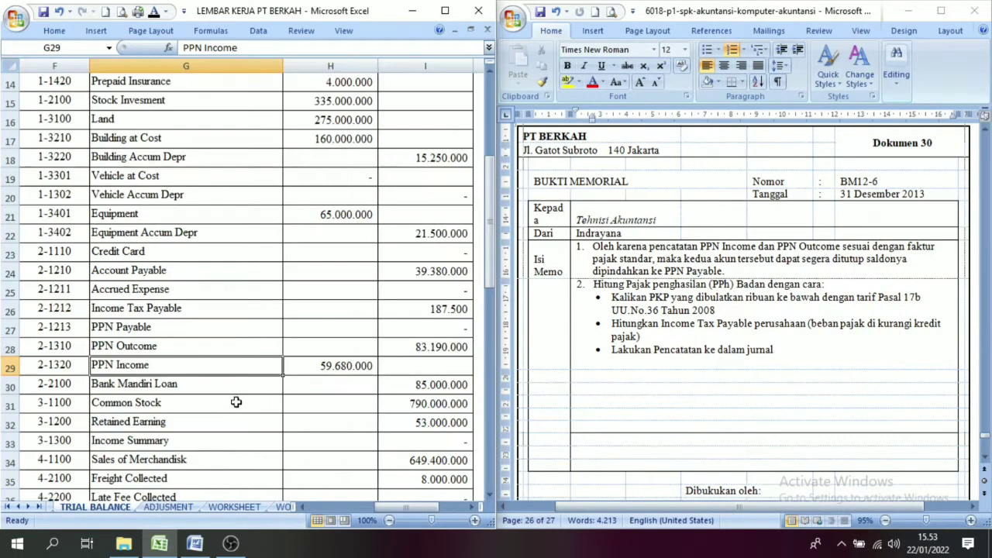
{"action": "left_click", "coordinate": [205, 345]}
{"action": "left_click", "coordinate": [400, 342]}
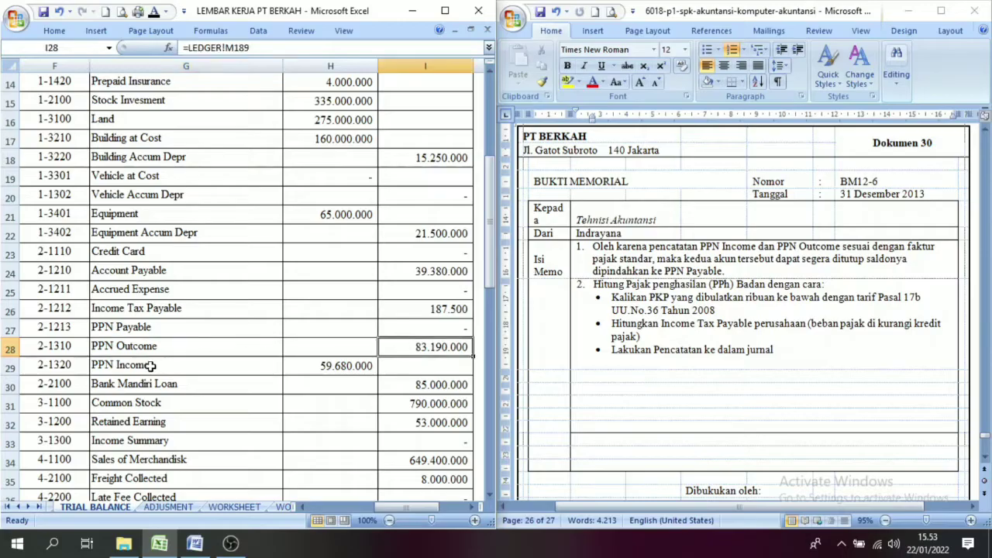
{"action": "left_click", "coordinate": [232, 366]}
{"action": "left_click", "coordinate": [319, 362]}
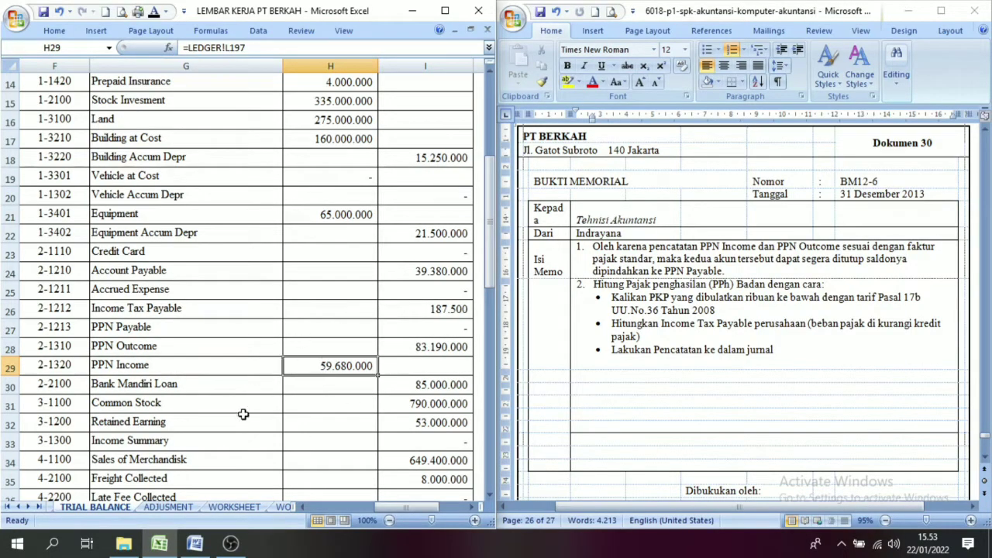
{"action": "left_click", "coordinate": [165, 507]}
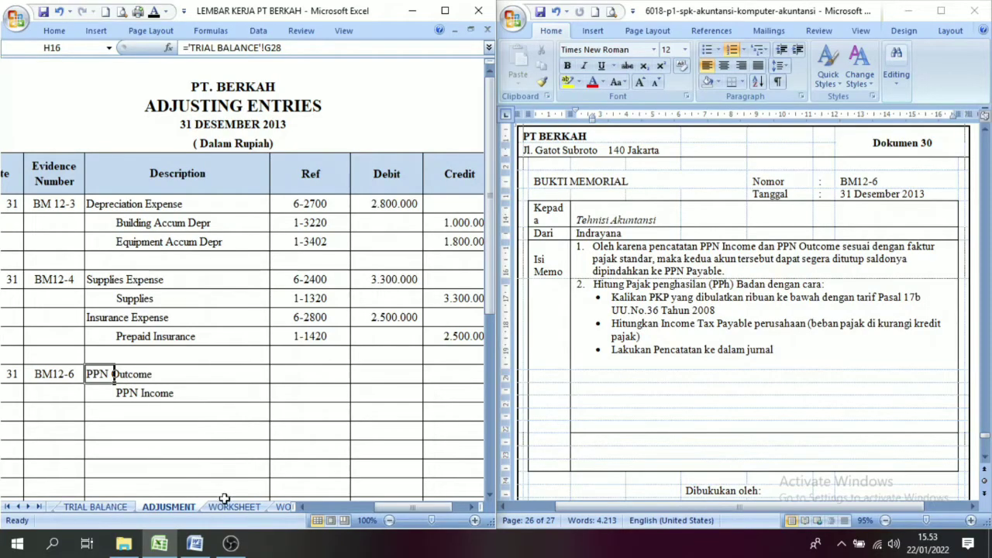
{"action": "left_click", "coordinate": [97, 507]}
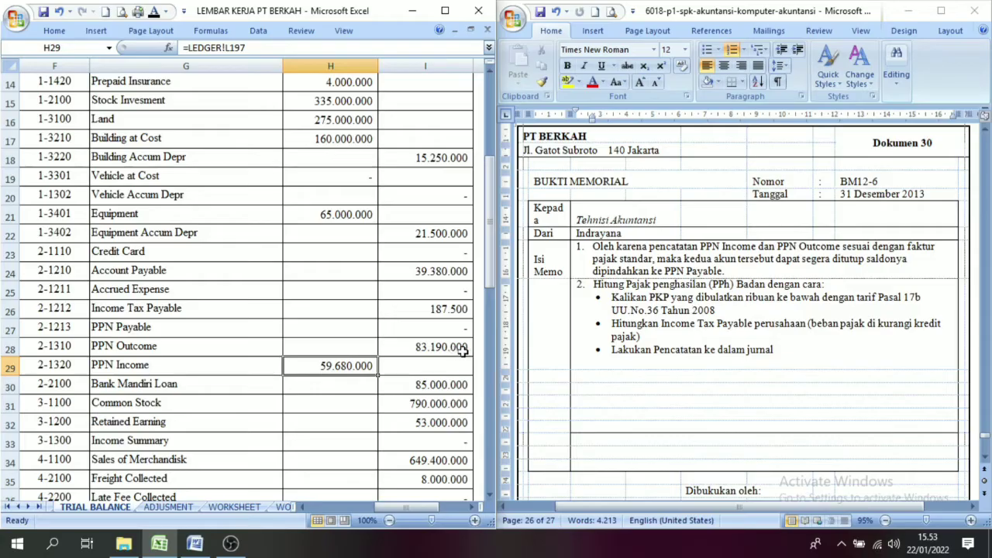
{"action": "left_click", "coordinate": [169, 507]}
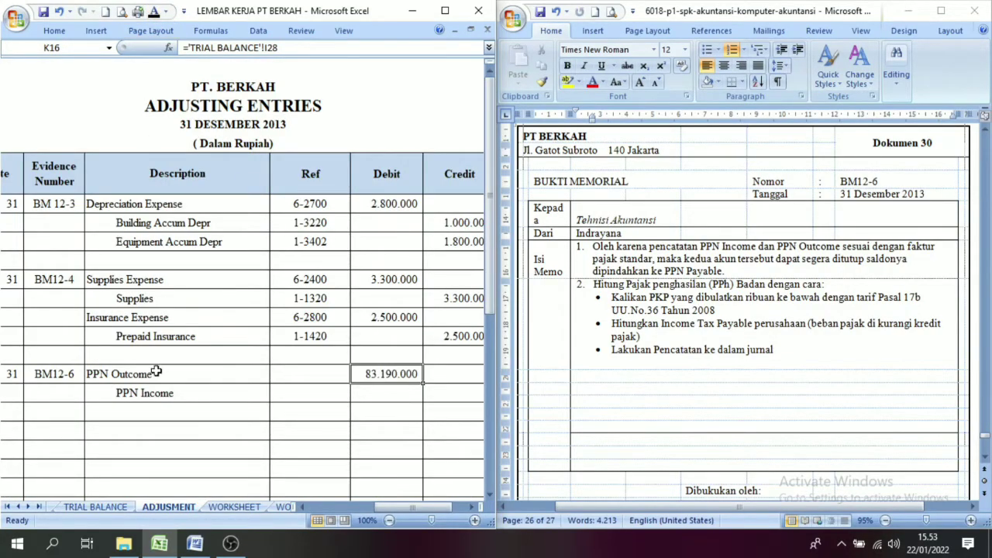
Step: Apply the Automatic font colour to the 59.680.000 credit for PPN Income and compare it with the PPN Outcome debit
{"action": "left_click", "coordinate": [95, 507]}
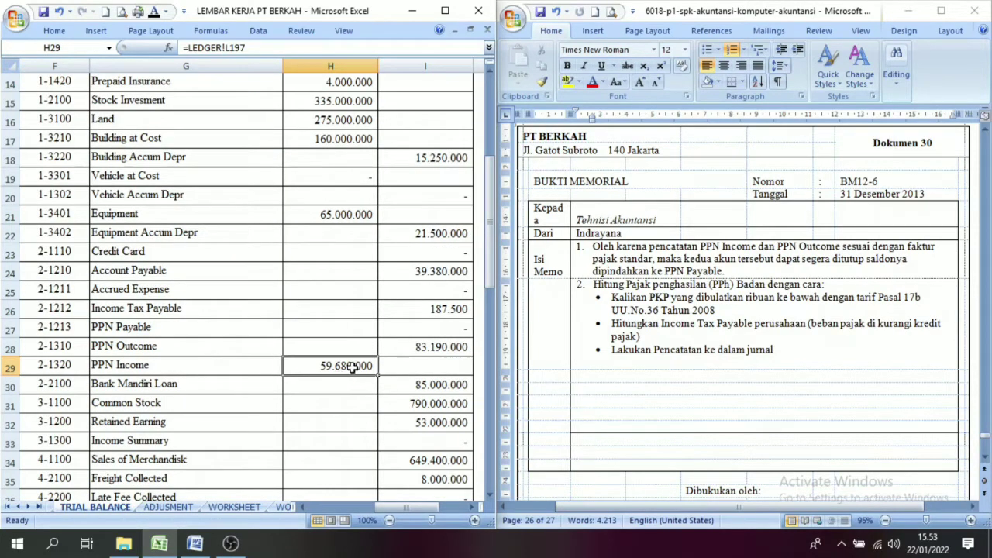
{"action": "left_click", "coordinate": [169, 507]}
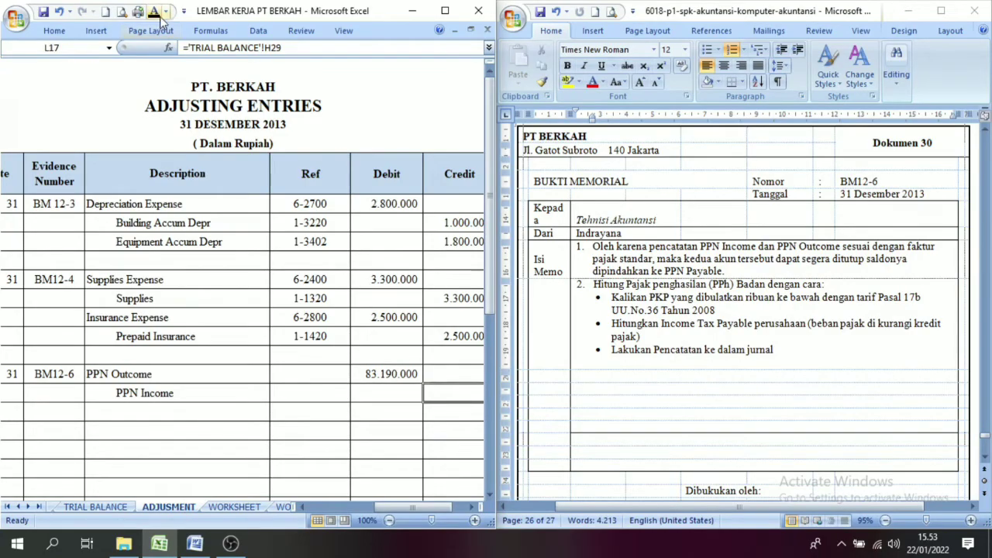
{"action": "left_click", "coordinate": [157, 13]}
{"action": "left_click_drag", "start_coordinate": [425, 507], "coordinate": [372, 508]}
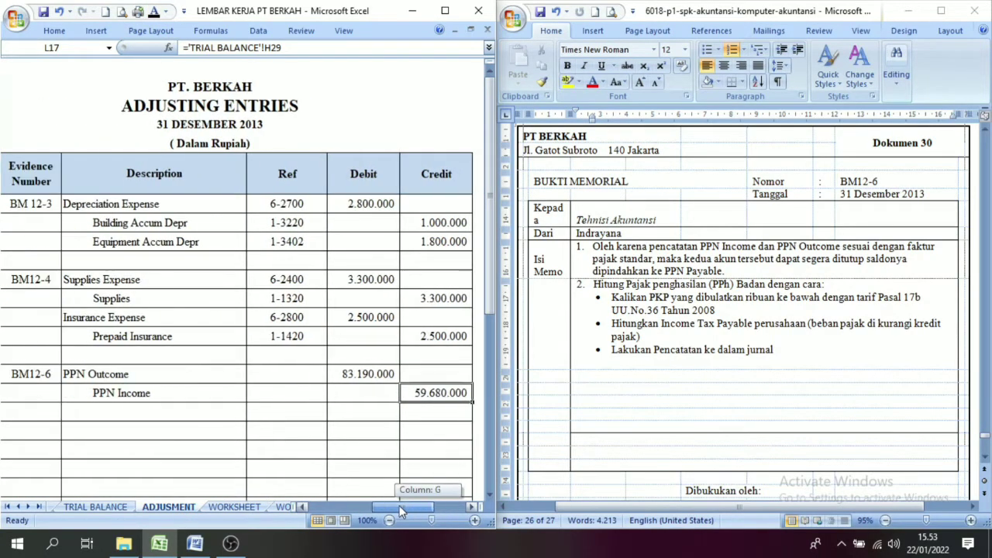
{"action": "left_click", "coordinate": [354, 373]}
{"action": "left_click", "coordinate": [138, 370]}
{"action": "left_click", "coordinate": [341, 376]}
{"action": "left_click", "coordinate": [452, 391]}
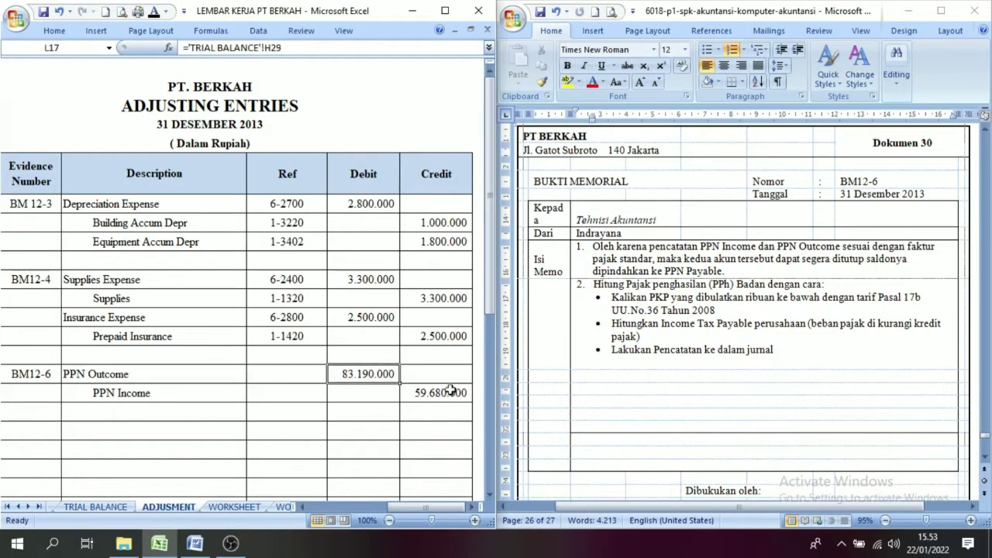
Step: Compare the PPN Outcome debit with the PPN Income credit in entry BM12-6
{"action": "left_click", "coordinate": [374, 370]}
{"action": "left_click", "coordinate": [427, 391]}
{"action": "left_click", "coordinate": [111, 376]}
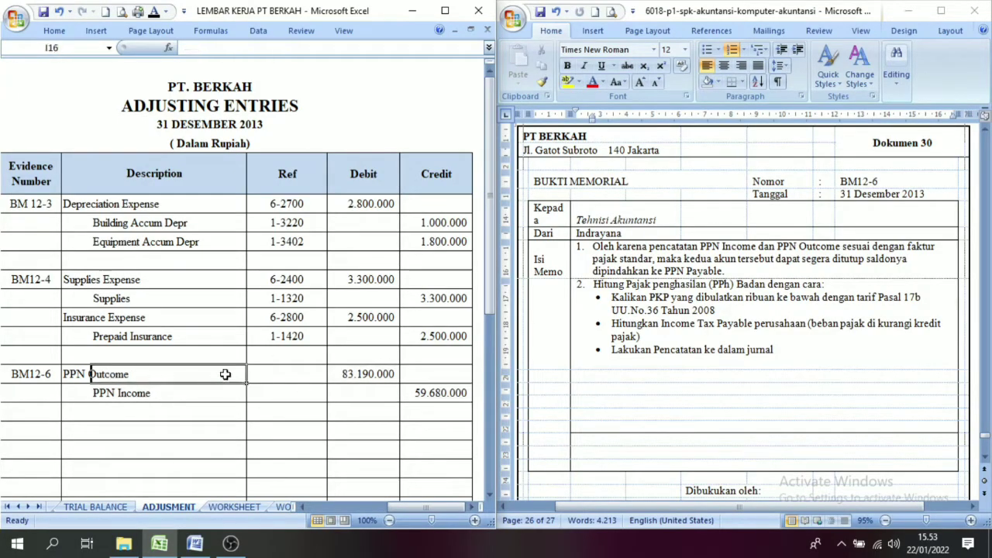
{"action": "left_click", "coordinate": [353, 374]}
{"action": "left_click", "coordinate": [432, 392]}
{"action": "left_click", "coordinate": [336, 375]}
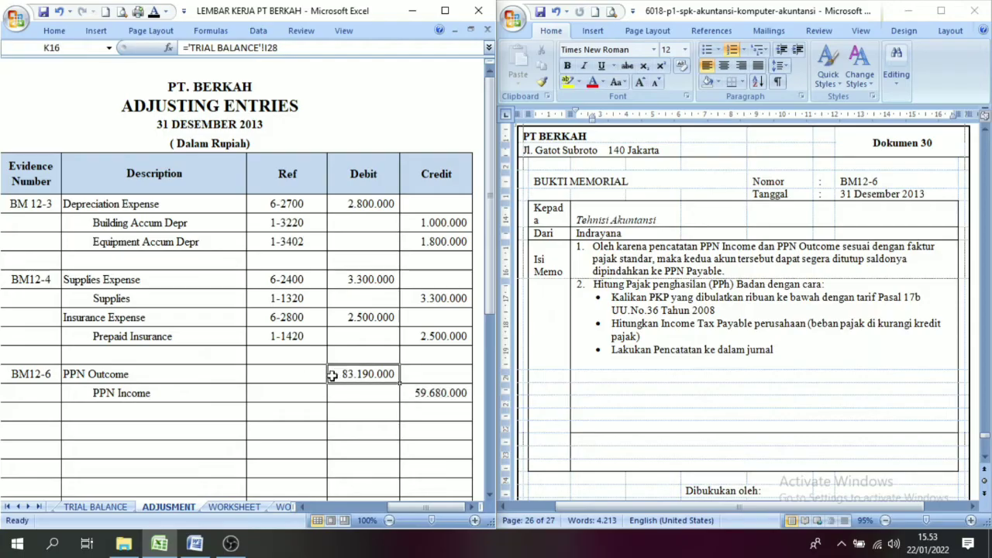
{"action": "left_click", "coordinate": [131, 380]}
{"action": "left_click", "coordinate": [350, 374]}
{"action": "left_click", "coordinate": [440, 409]}
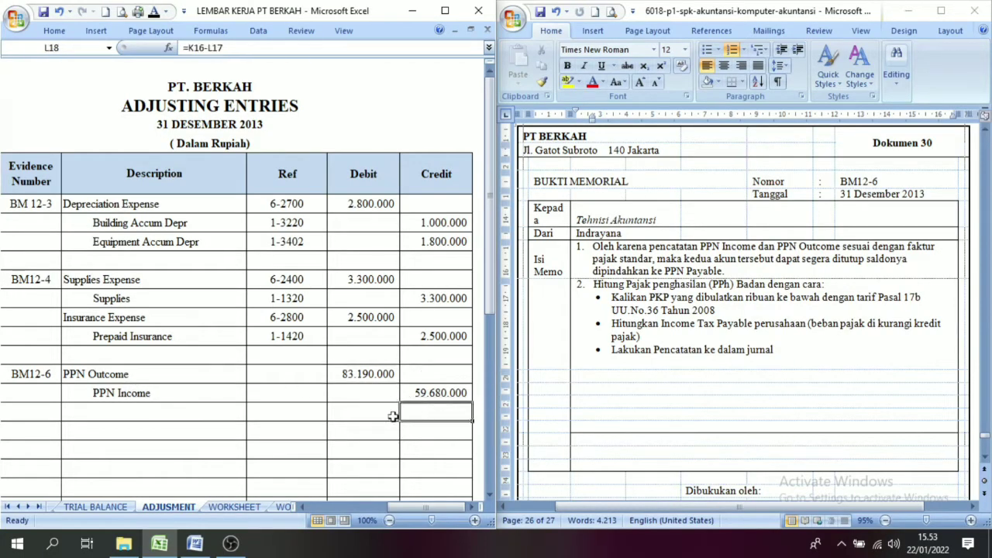
{"action": "left_click", "coordinate": [145, 377]}
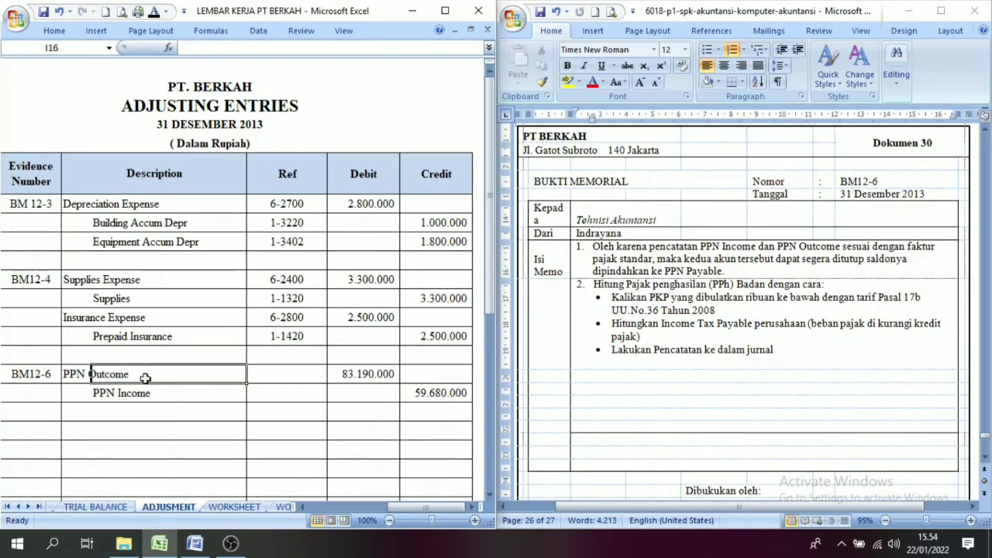
{"action": "left_click", "coordinate": [361, 378]}
Step: Reveal the PPN Payable description and its 23.510.000 credit in entry BM12-6 using the Automatic font colour
{"action": "left_click", "coordinate": [133, 415]}
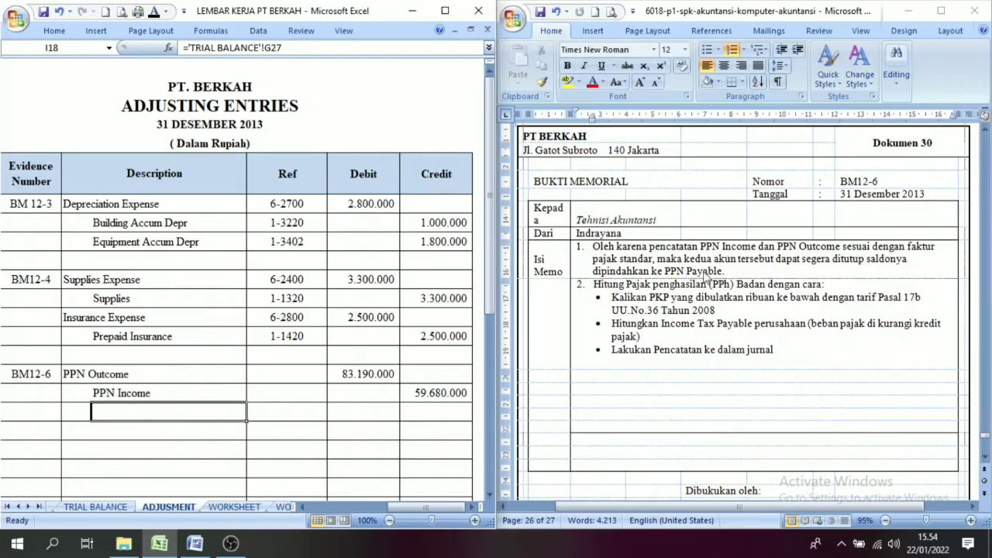
{"action": "left_click", "coordinate": [154, 12]}
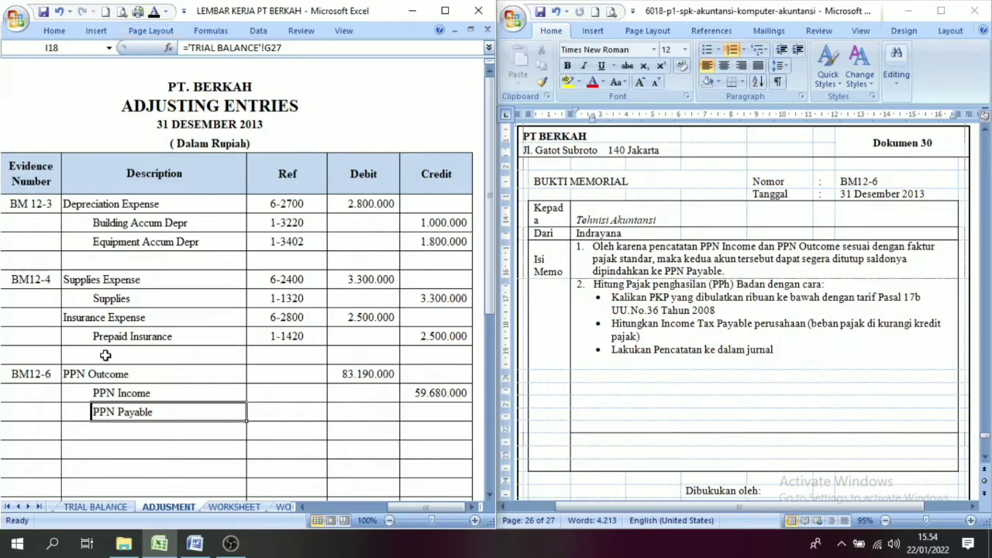
{"action": "left_click", "coordinate": [414, 412]}
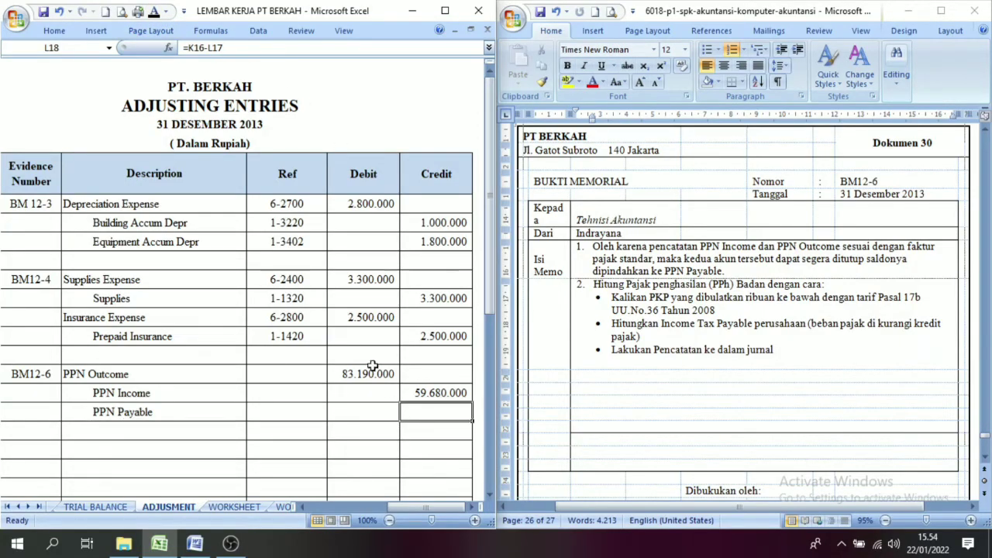
{"action": "left_click", "coordinate": [154, 14]}
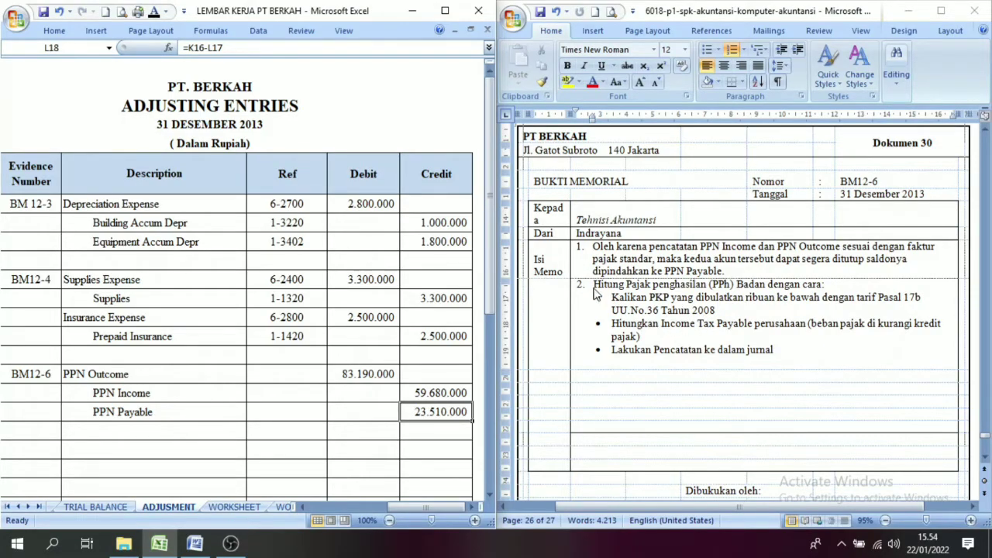
Step: Switch to the Word document and read the second BM12-6 memo item on calculating PPh Badan from the PKP
{"action": "key", "text": "alt+Tab"}
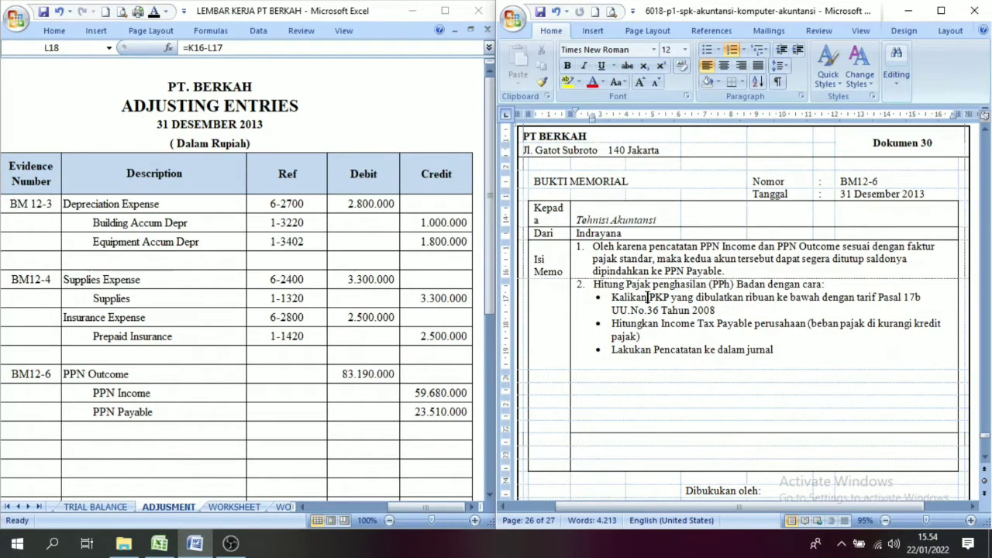
{"action": "left_click_drag", "start_coordinate": [647, 297], "coordinate": [667, 297]}
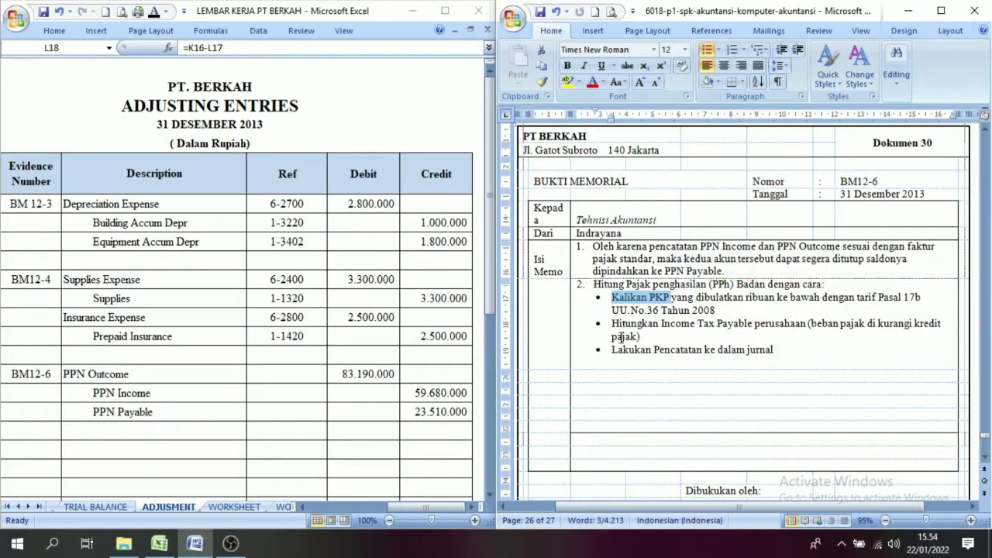
{"action": "left_click", "coordinate": [593, 403]}
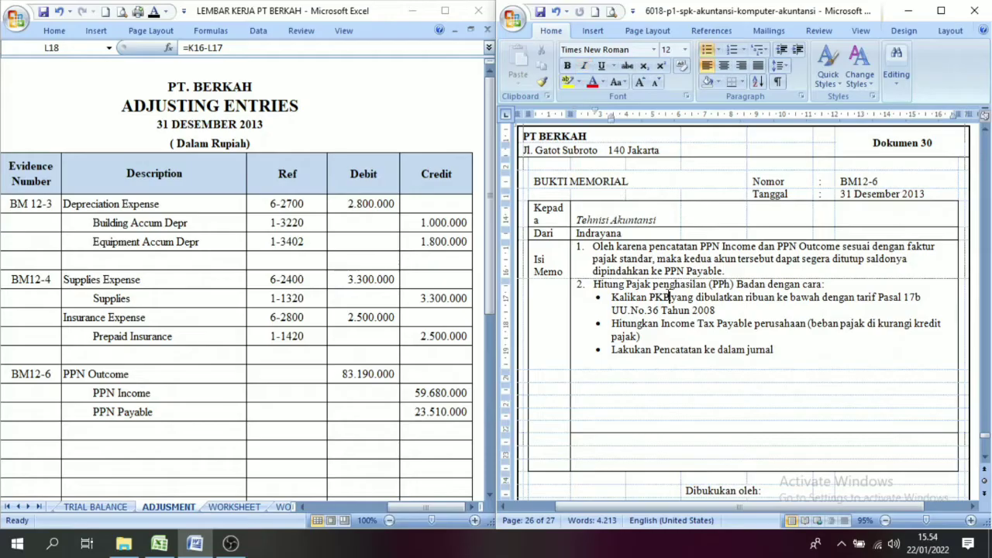
Step: Maximise both the Excel and Word windows and bring up the WORKSHEET sheet in Excel
{"action": "left_click", "coordinate": [445, 11]}
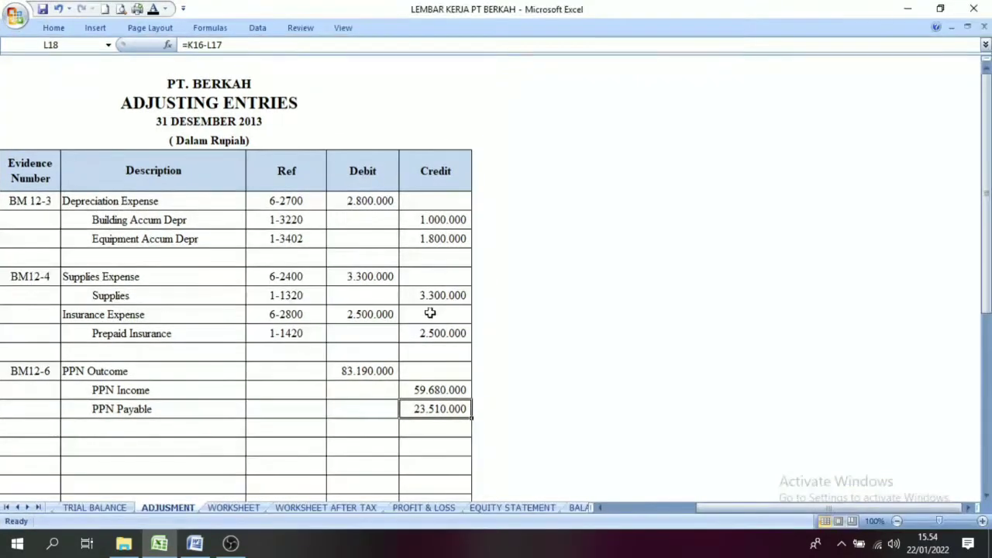
{"action": "left_click_drag", "start_coordinate": [798, 513], "coordinate": [698, 508]}
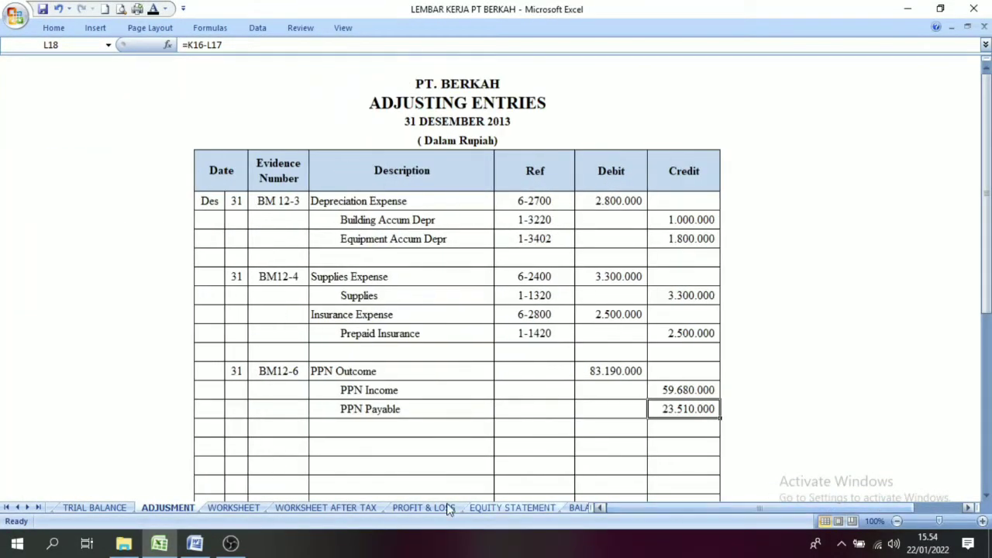
{"action": "left_click", "coordinate": [234, 508]}
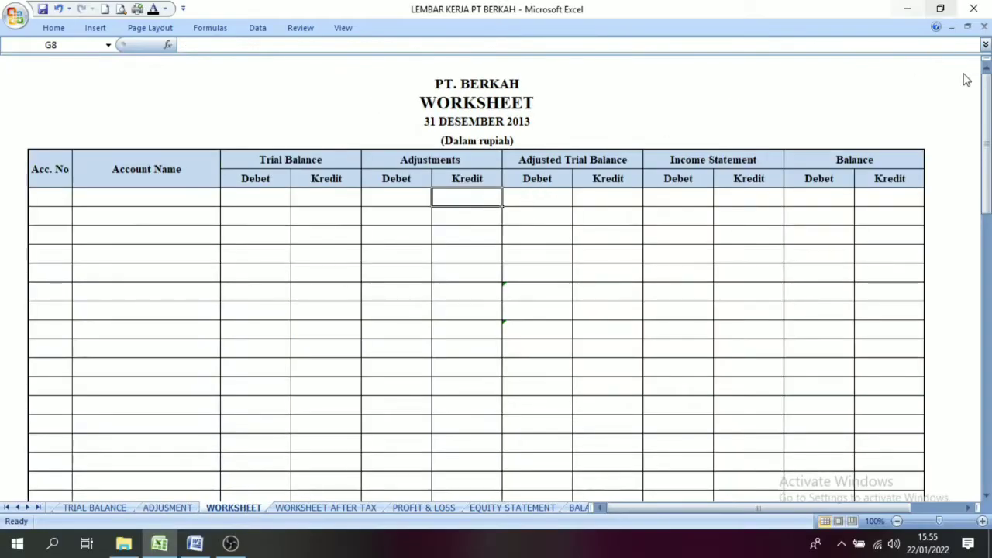
{"action": "left_click", "coordinate": [194, 543]}
{"action": "left_click", "coordinate": [941, 10]}
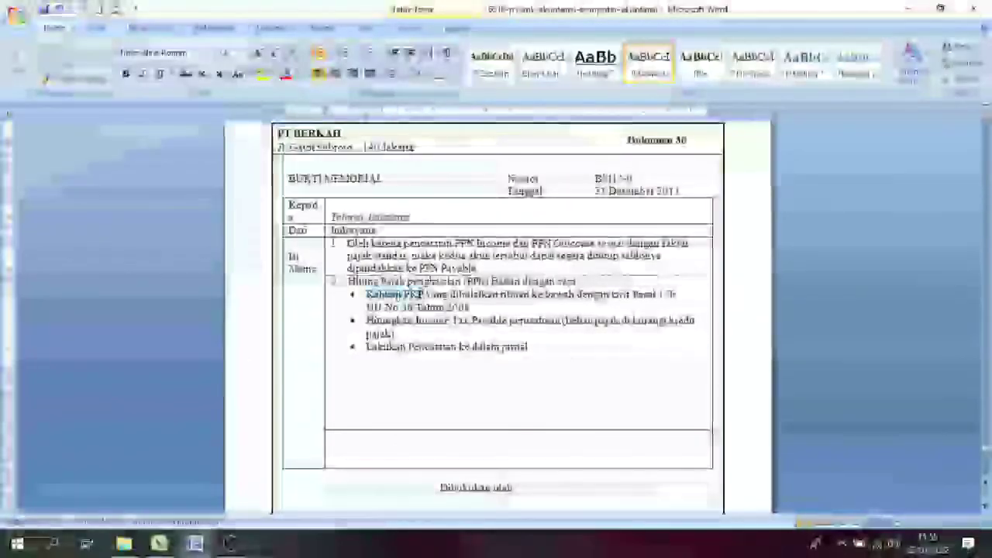
{"action": "left_click", "coordinate": [159, 543]}
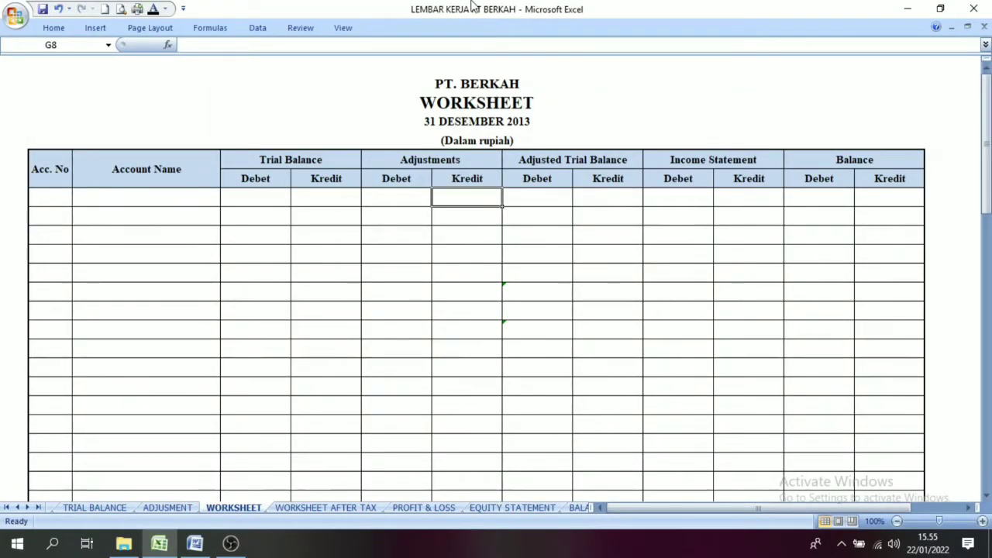
{"action": "left_click", "coordinate": [693, 508]}
Step: Examine the worksheet's column headings from Acc. No and Account Name through Trial Balance, Adjustments and Adjusted Trial Balance
{"action": "left_click_drag", "start_coordinate": [40, 166], "coordinate": [874, 155]}
{"action": "left_click", "coordinate": [874, 155]}
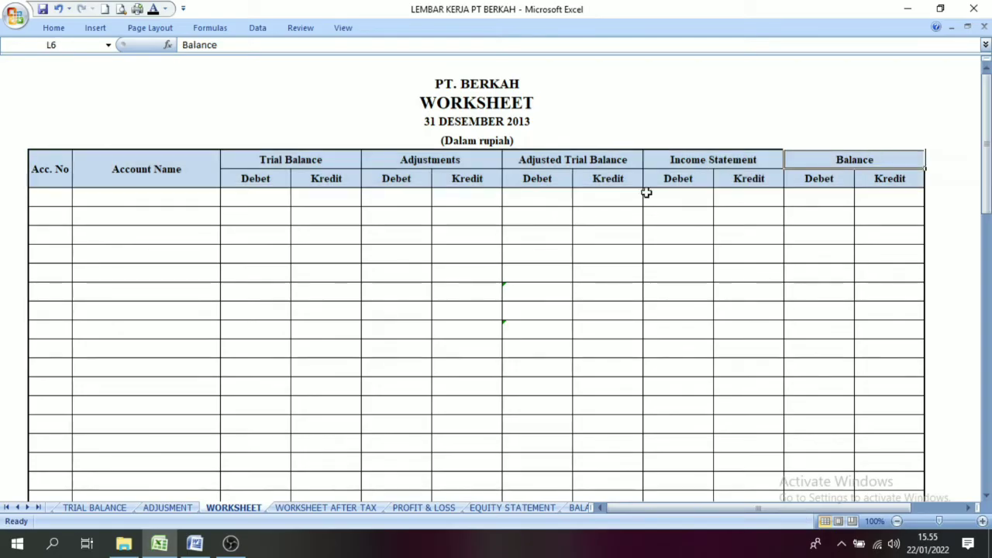
{"action": "left_click", "coordinate": [69, 172]}
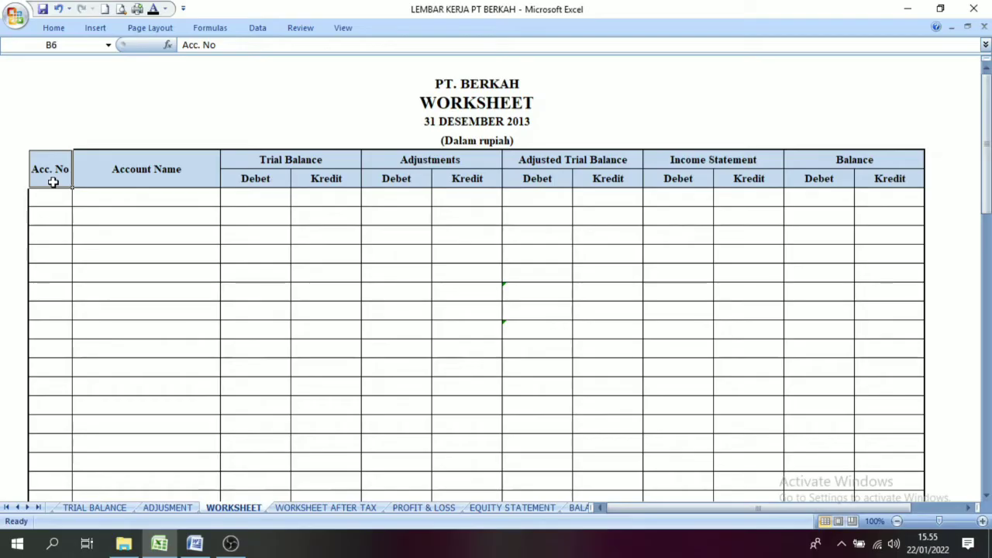
{"action": "left_click", "coordinate": [144, 171]}
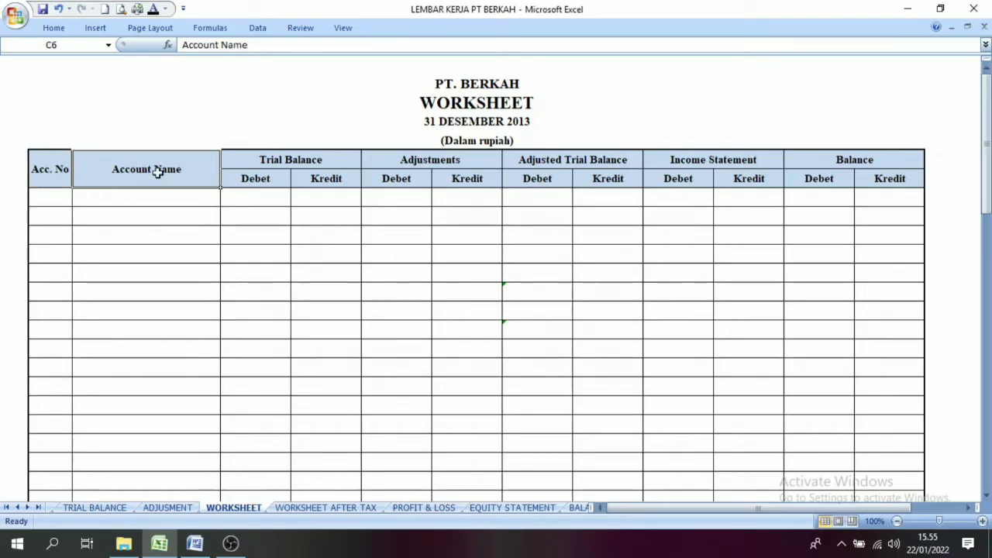
{"action": "left_click", "coordinate": [281, 158]}
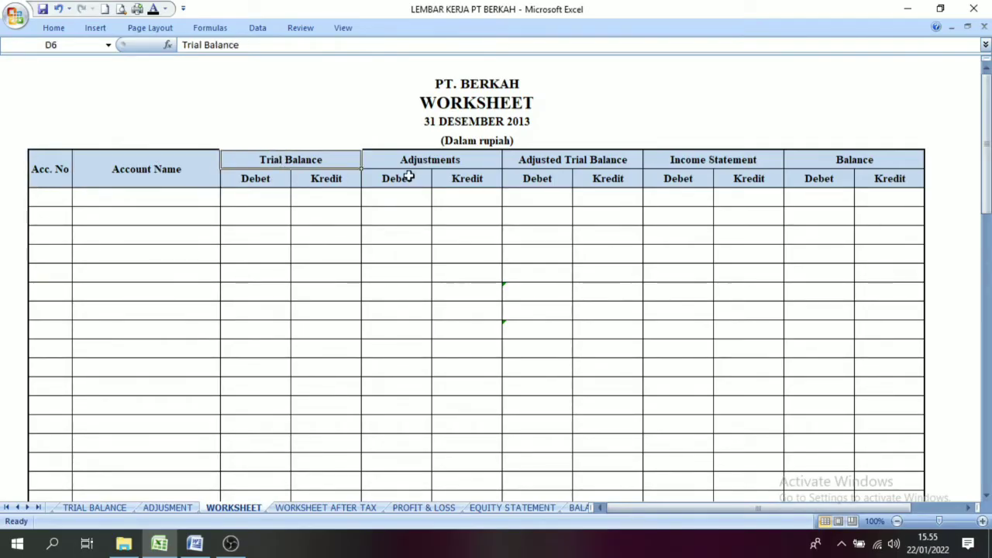
{"action": "left_click", "coordinate": [453, 160]}
{"action": "left_click_drag", "start_coordinate": [453, 160], "coordinate": [457, 177]}
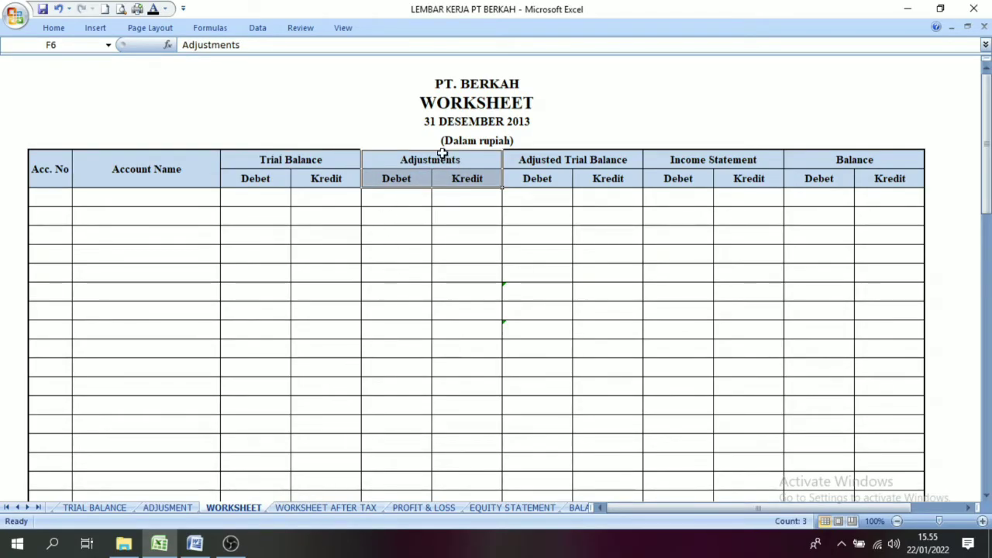
{"action": "left_click", "coordinate": [581, 160]}
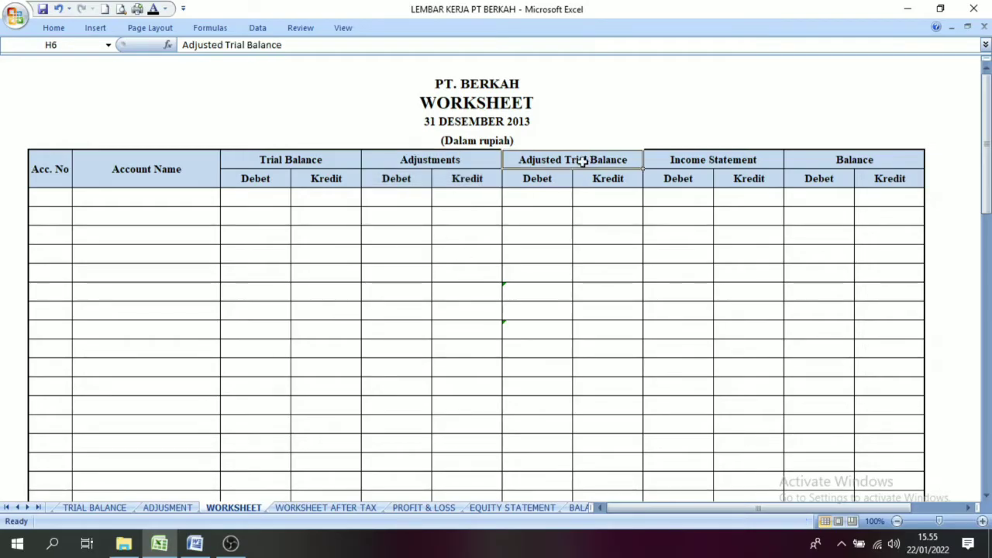
{"action": "left_click", "coordinate": [597, 182]}
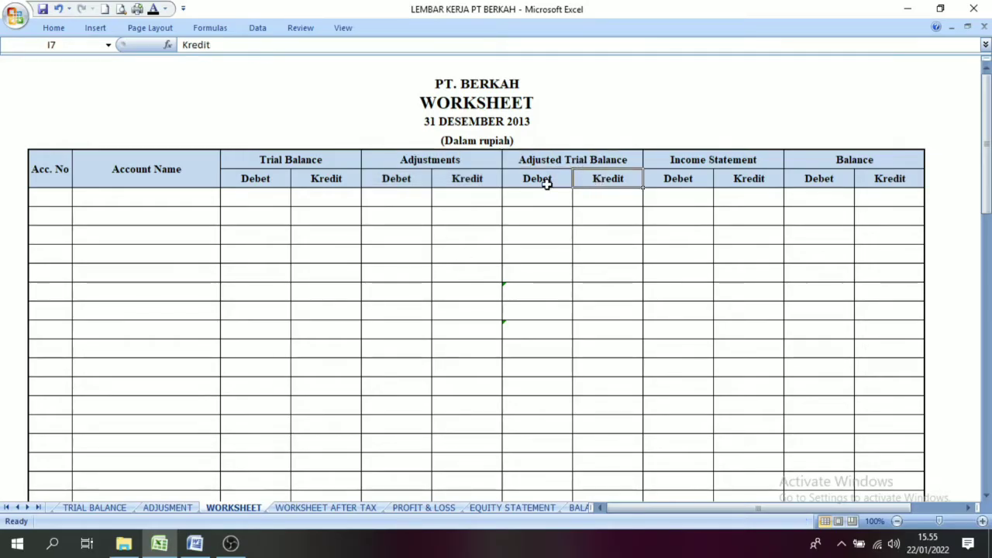
{"action": "left_click", "coordinate": [546, 180]}
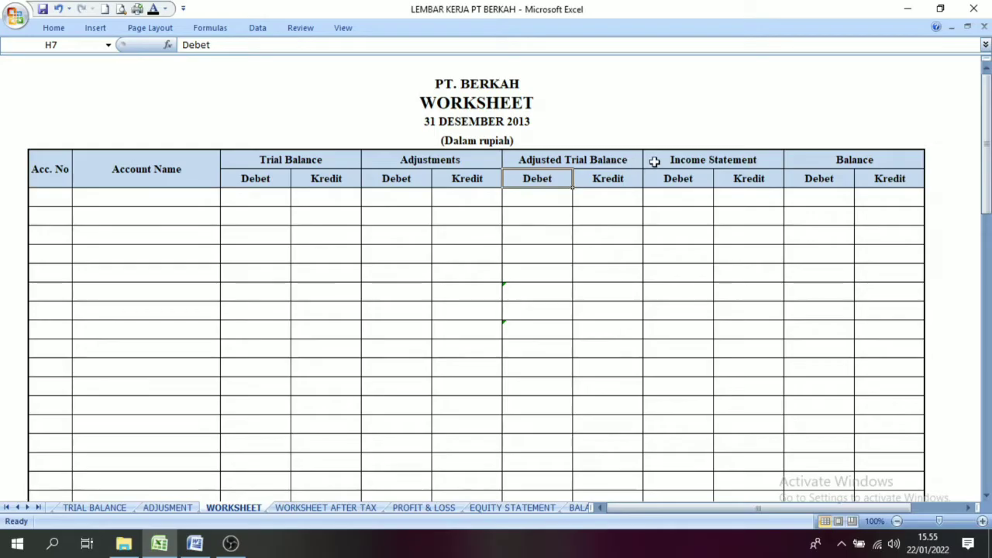
Step: Examine the Debet and Kredit columns under the worksheet's Income Statement heading
{"action": "left_click", "coordinate": [697, 158]}
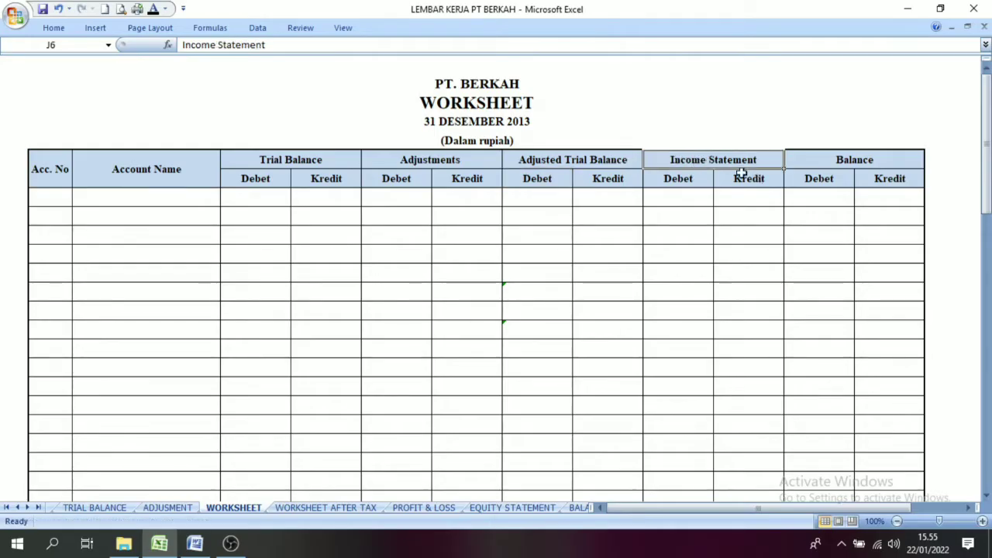
{"action": "left_click", "coordinate": [688, 179]}
{"action": "left_click", "coordinate": [744, 179]}
{"action": "left_click", "coordinate": [693, 179]}
{"action": "left_click", "coordinate": [746, 180]}
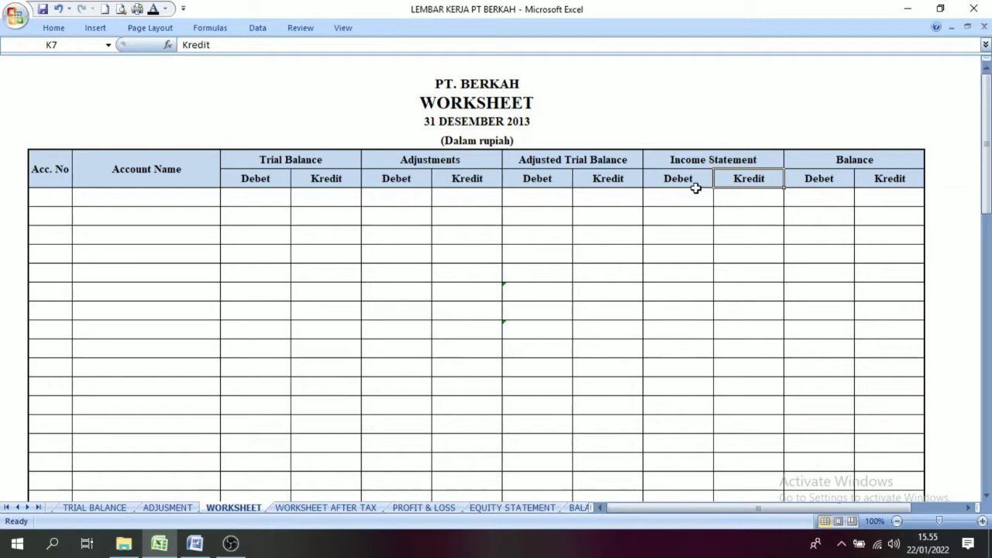
{"action": "left_click", "coordinate": [673, 183]}
{"action": "left_click", "coordinate": [729, 182]}
{"action": "left_click", "coordinate": [693, 183]}
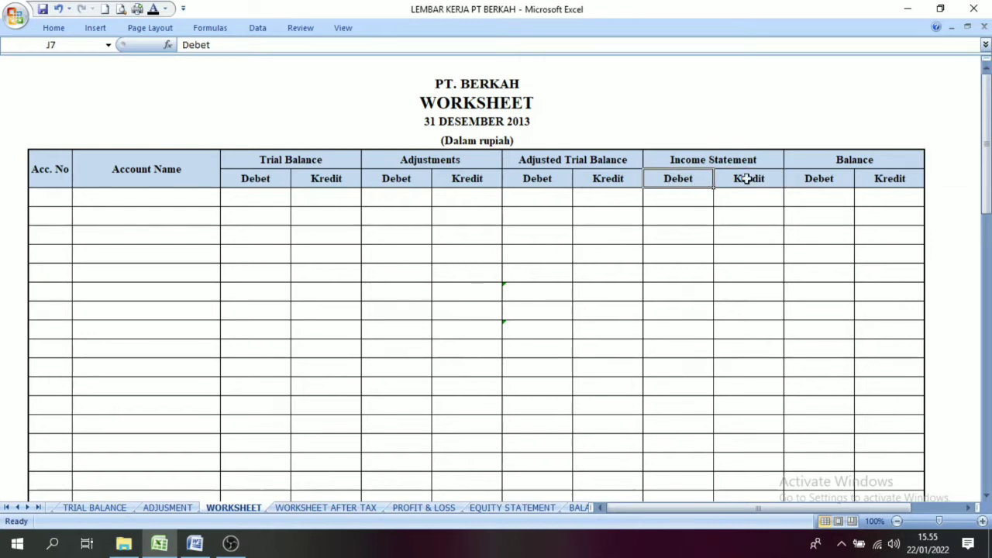
Step: Examine the Debet and Kredit columns under the worksheet's Balance heading
{"action": "left_click", "coordinate": [843, 159]}
{"action": "left_click", "coordinate": [886, 179]}
{"action": "left_click", "coordinate": [842, 181]}
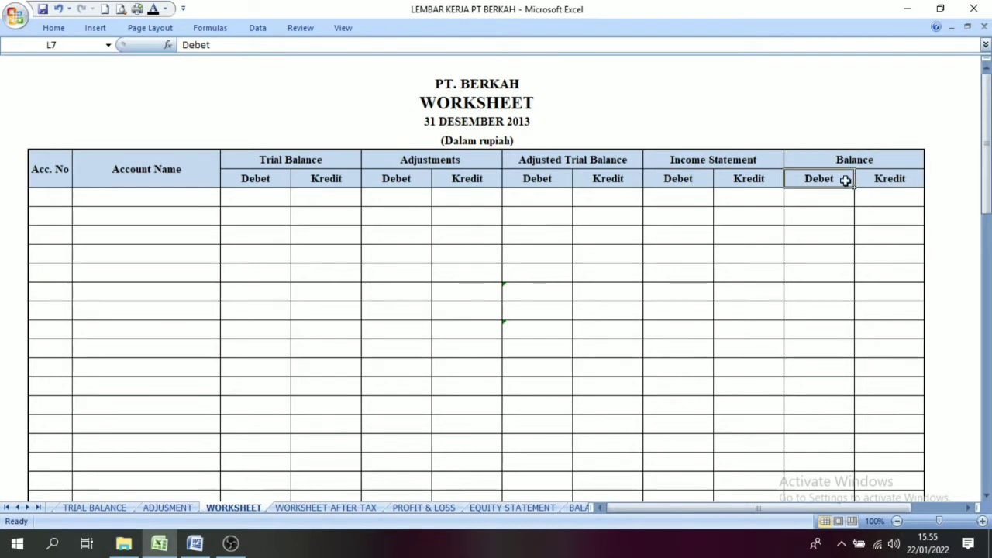
{"action": "left_click", "coordinate": [874, 181]}
{"action": "left_click", "coordinate": [843, 181]}
{"action": "left_click", "coordinate": [886, 181]}
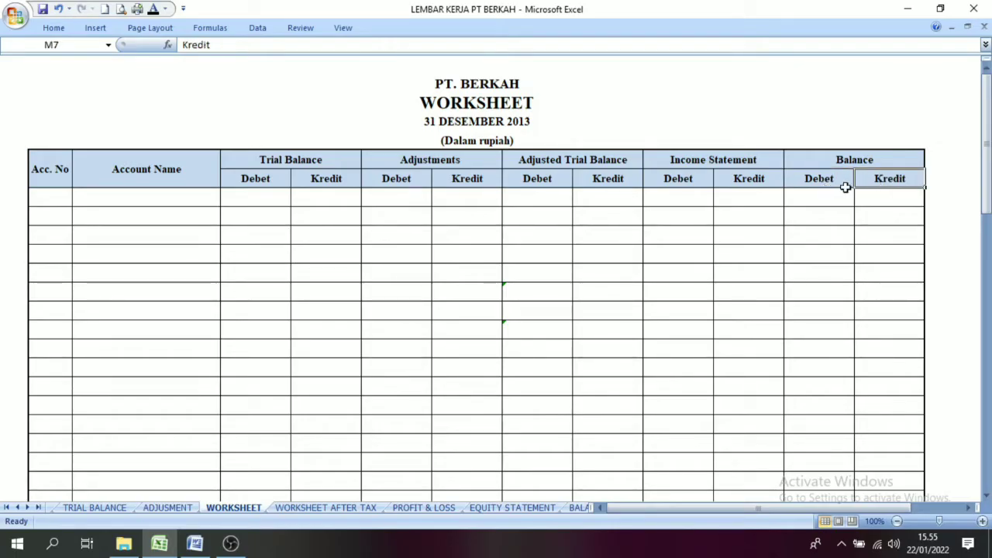
{"action": "left_click", "coordinate": [845, 186]}
{"action": "left_click", "coordinate": [876, 180]}
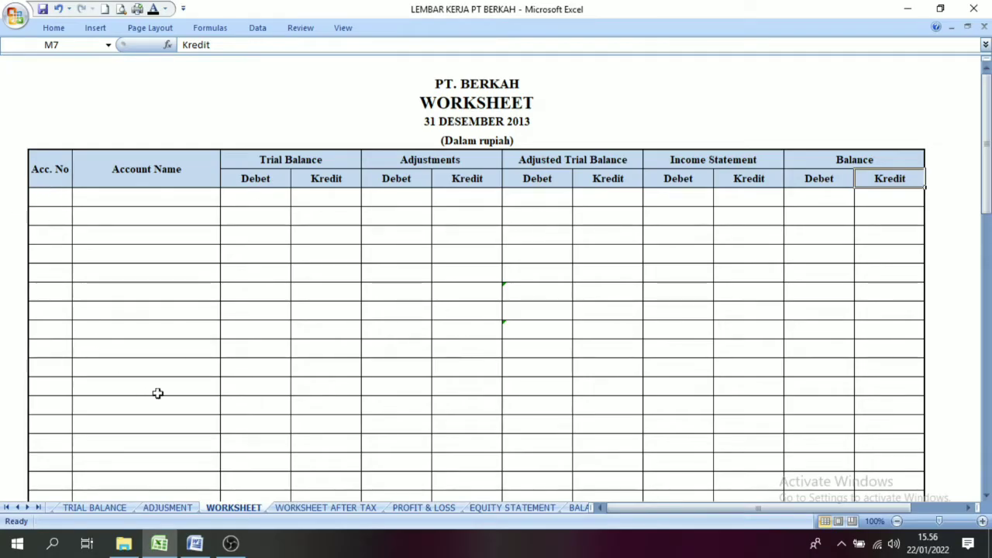
Step: Review the worksheet's Acc. No and Account Name headings and view the source accounts at the start of the TRIAL BALANCE sheet
{"action": "left_click", "coordinate": [46, 176]}
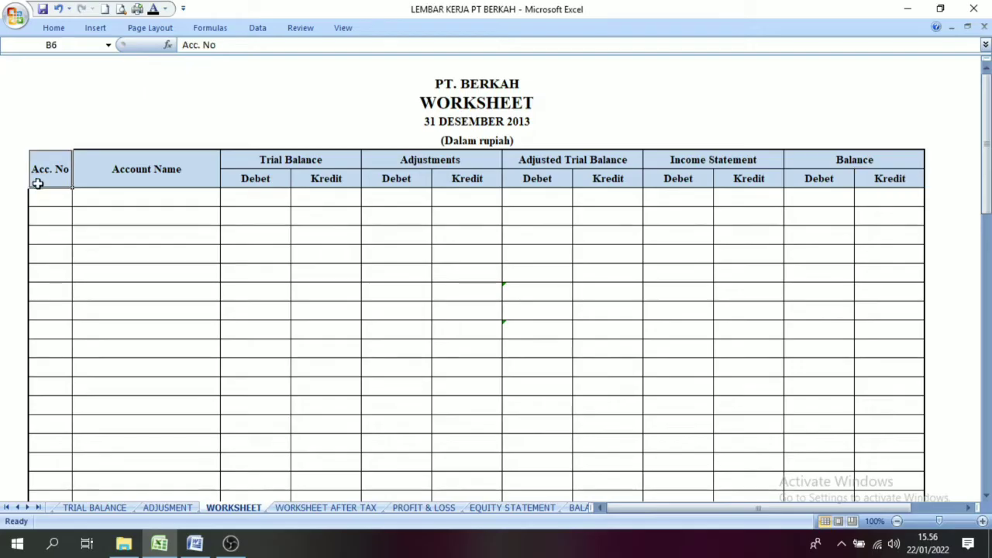
{"action": "left_click", "coordinate": [129, 177]}
{"action": "left_click", "coordinate": [36, 163]}
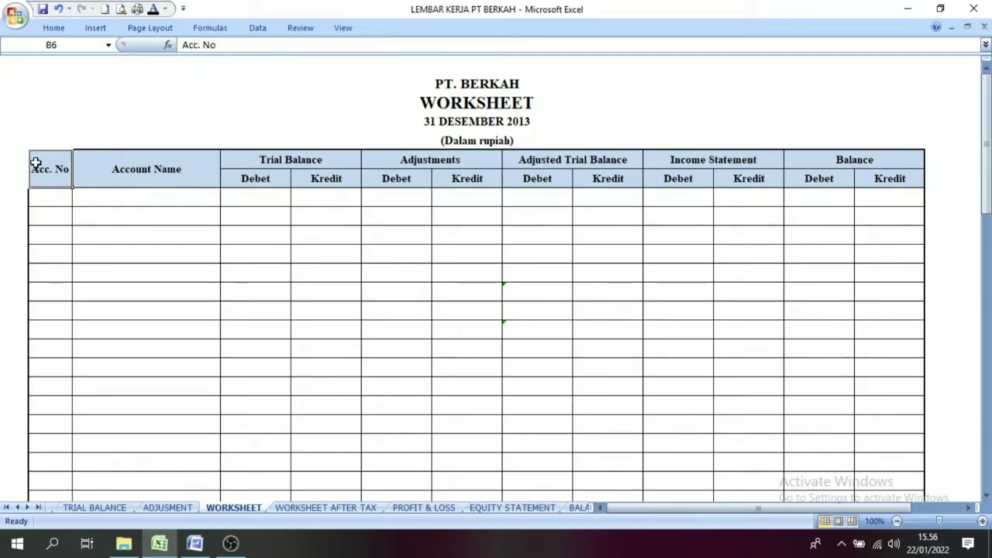
{"action": "left_click", "coordinate": [94, 508]}
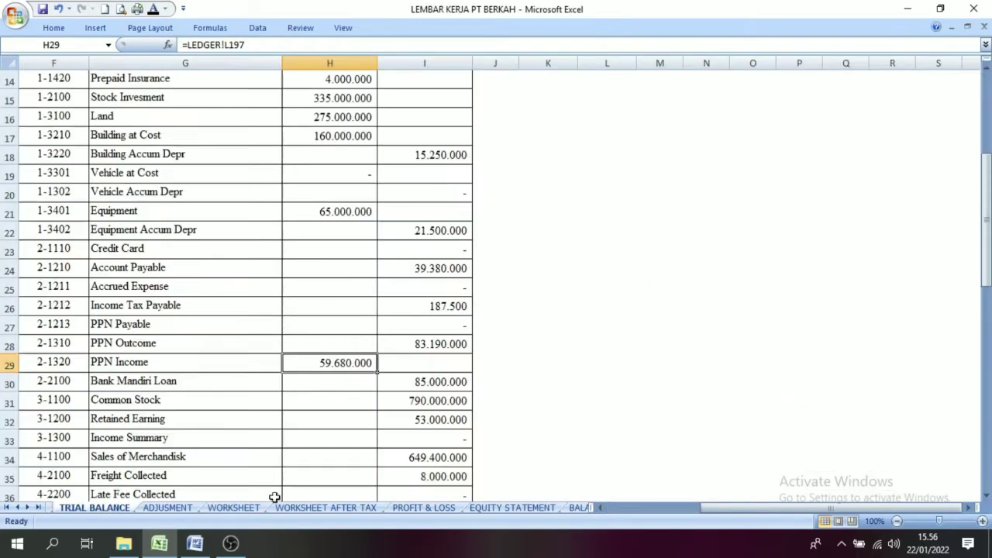
{"action": "left_click_drag", "start_coordinate": [984, 233], "coordinate": [984, 148]}
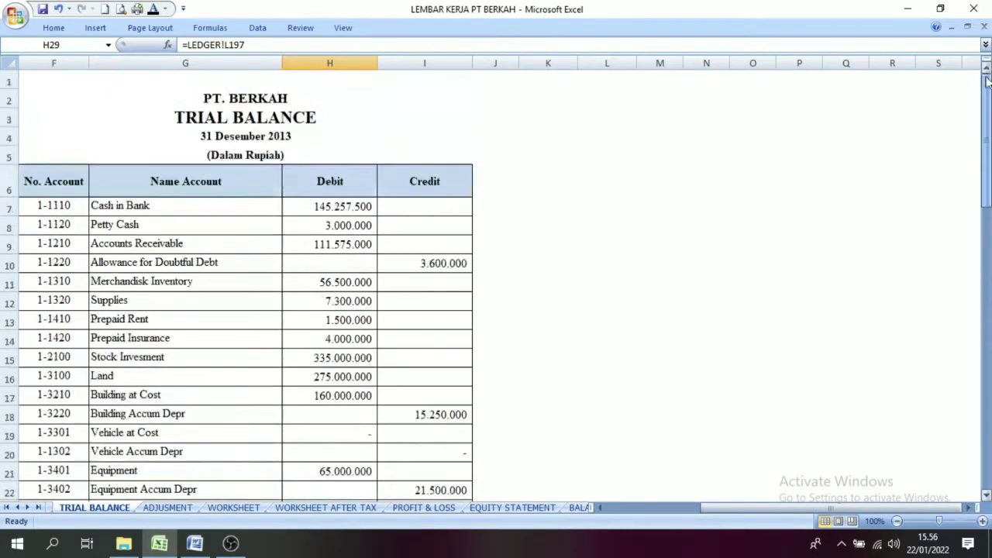
{"action": "left_click_drag", "start_coordinate": [738, 508], "coordinate": [637, 504]}
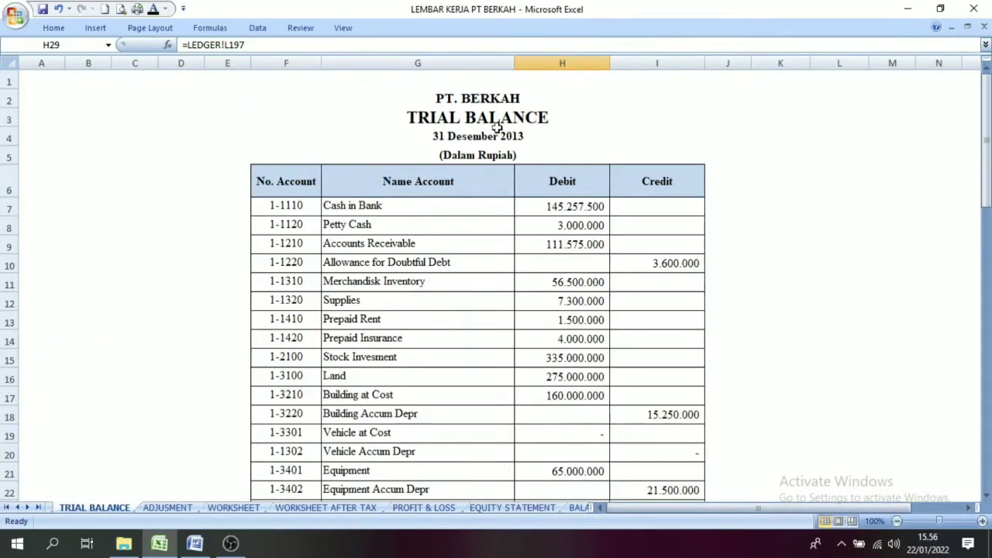
Step: Apply the black font colour to the linked account numbers and names in the worksheet's Acc. No and Account Name columns
{"action": "left_click", "coordinate": [468, 119]}
{"action": "left_click_drag", "start_coordinate": [287, 208], "coordinate": [429, 444]}
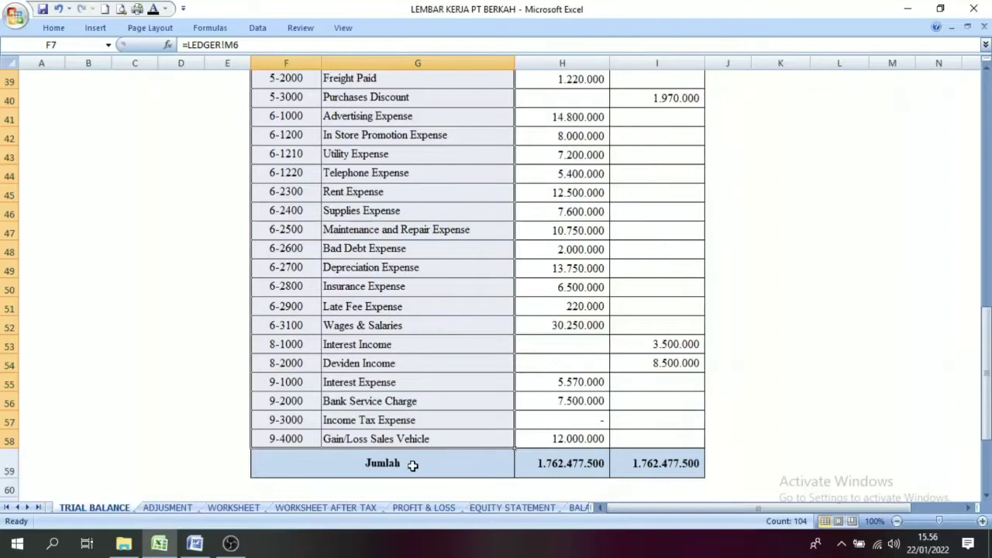
{"action": "left_click", "coordinate": [221, 508]}
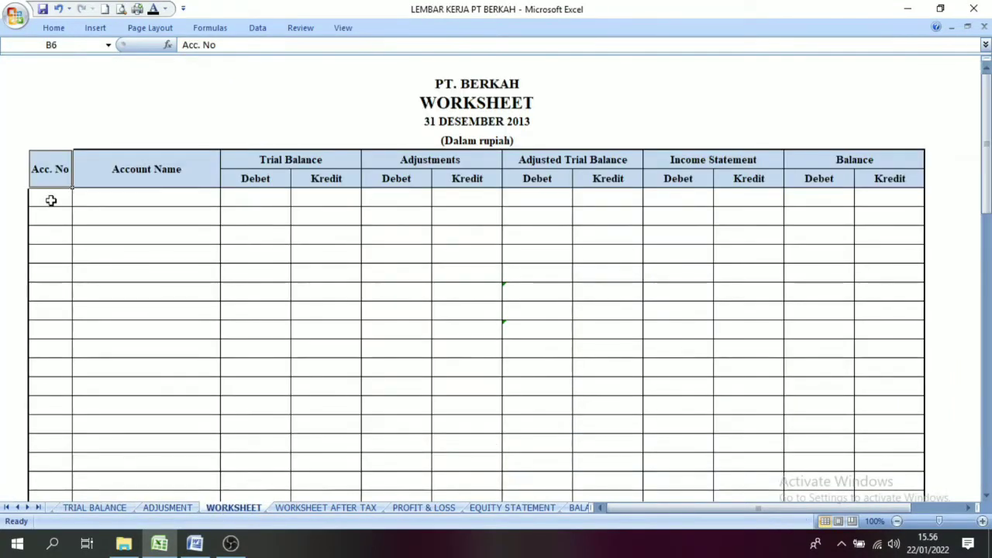
{"action": "left_click_drag", "start_coordinate": [49, 197], "coordinate": [169, 421]}
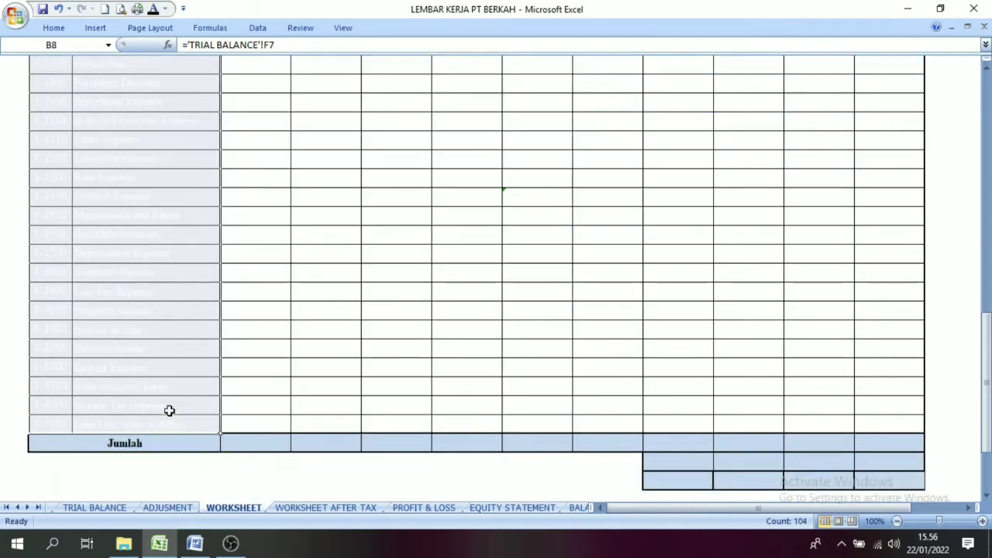
{"action": "left_click", "coordinate": [154, 9]}
{"action": "scroll", "coordinate": [158, 207], "scroll_direction": "up", "scroll_amount": 13}
{"action": "left_click", "coordinate": [148, 270]}
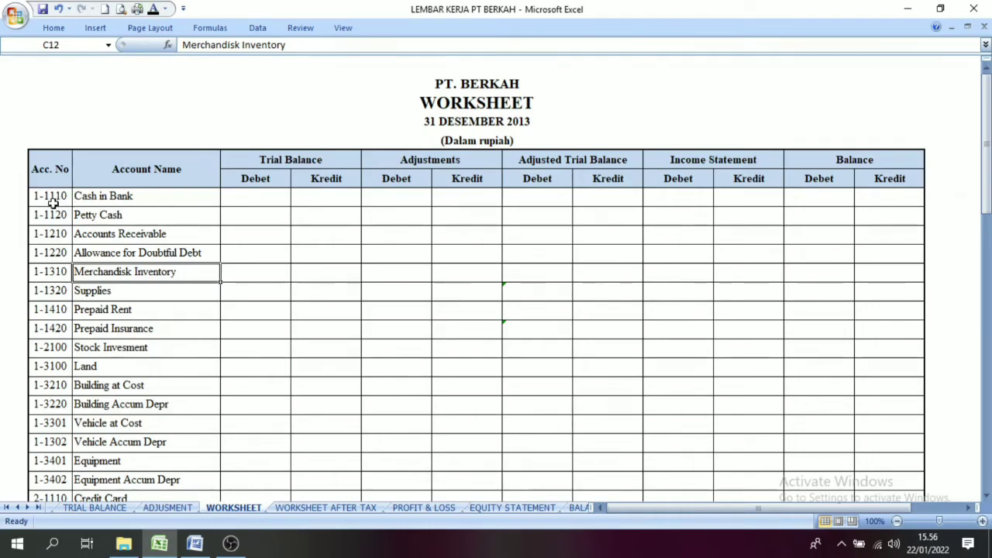
Step: Compare the account list on the TRIAL BALANCE sheet with the accounts listed in the worksheet
{"action": "left_click", "coordinate": [93, 508]}
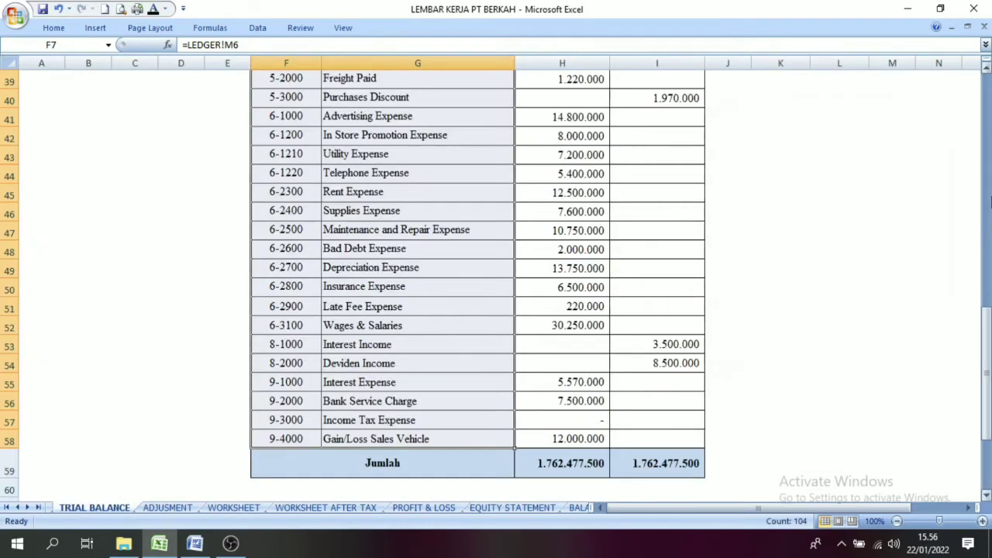
{"action": "left_click_drag", "start_coordinate": [988, 363], "coordinate": [988, 127]}
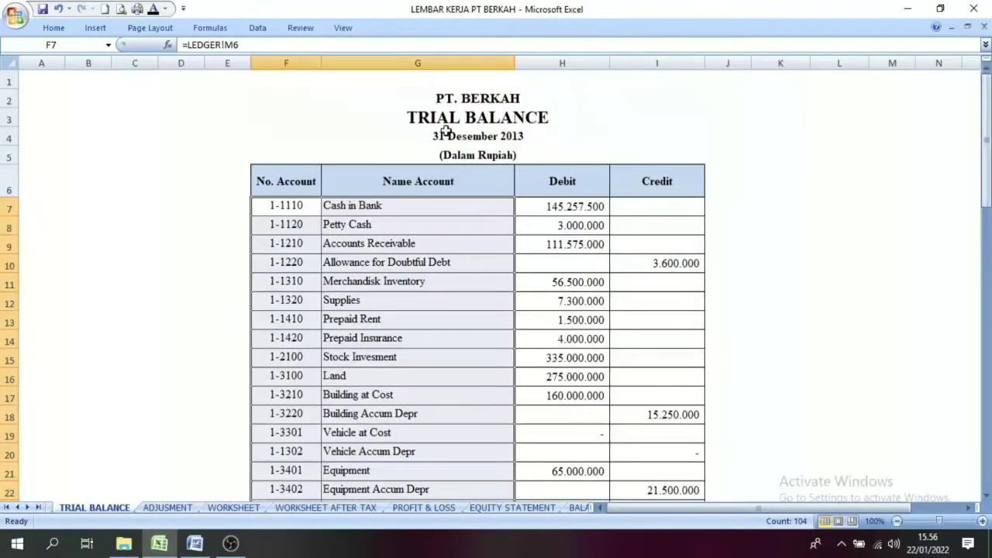
{"action": "left_click", "coordinate": [233, 508]}
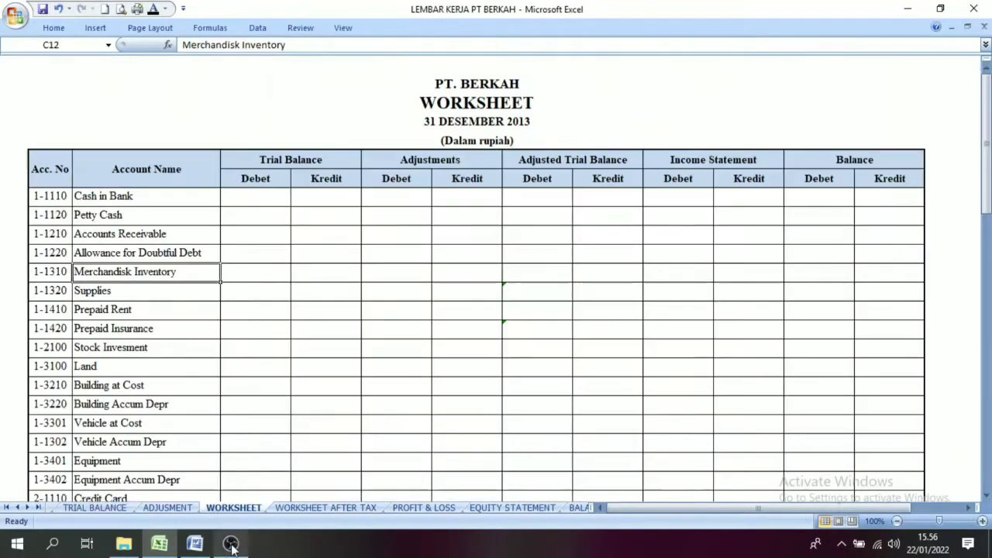
{"action": "left_click", "coordinate": [139, 256]}
{"action": "left_click", "coordinate": [116, 196]}
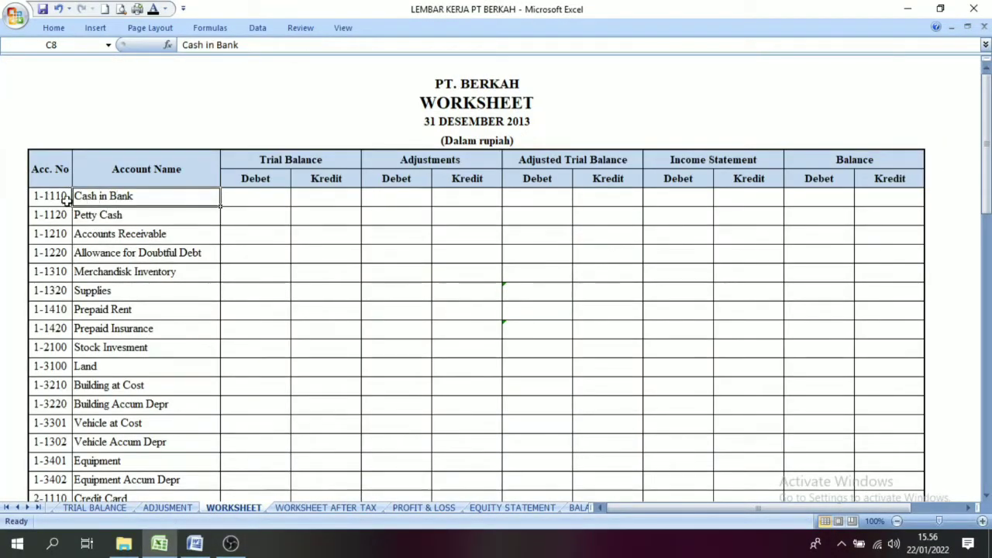
Step: Examine the Debet and Kredit columns under the worksheet's Trial Balance heading
{"action": "left_click", "coordinate": [268, 160]}
{"action": "left_click", "coordinate": [247, 200]}
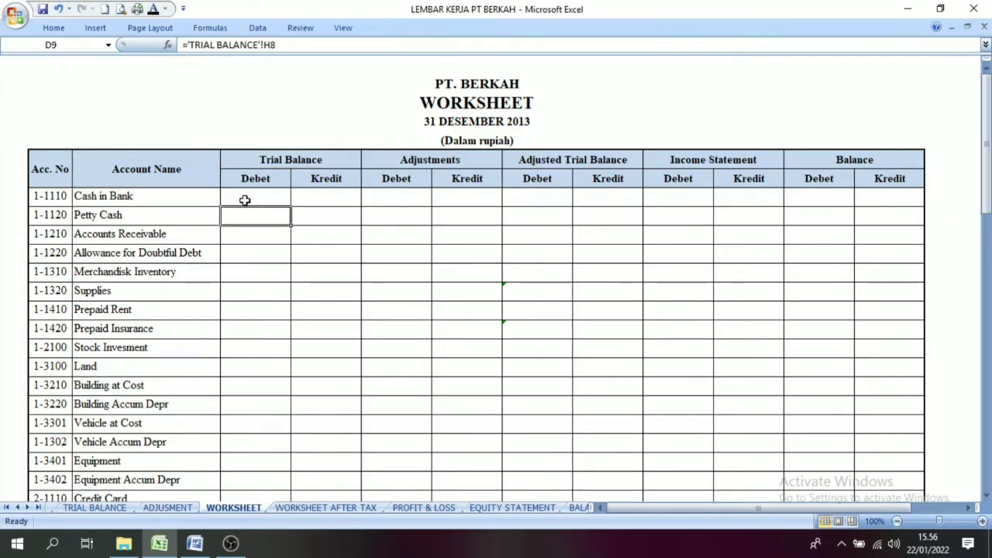
{"action": "left_click_drag", "start_coordinate": [244, 198], "coordinate": [314, 197]}
{"action": "left_click", "coordinate": [319, 232]}
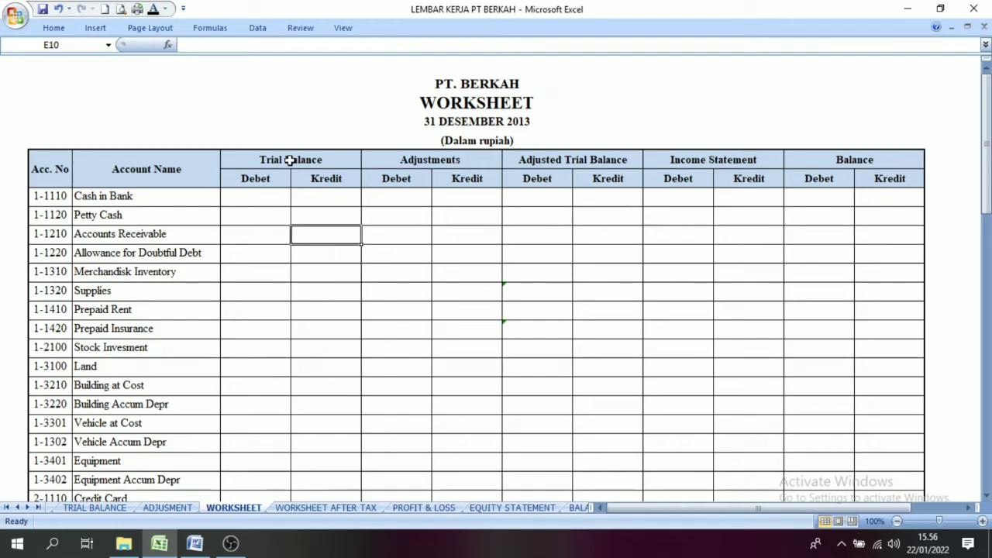
{"action": "left_click", "coordinate": [261, 198]}
{"action": "left_click", "coordinate": [298, 160]}
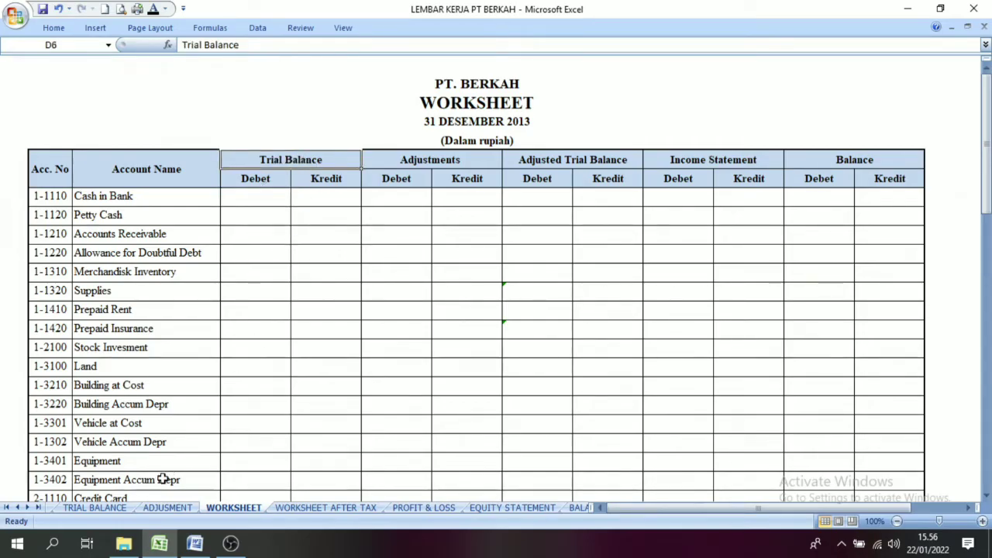
Step: Review the source Debit and Credit amounts on TRIAL BALANCE and show the linked amounts in the worksheet's Trial Balance columns in black
{"action": "left_click", "coordinate": [104, 507]}
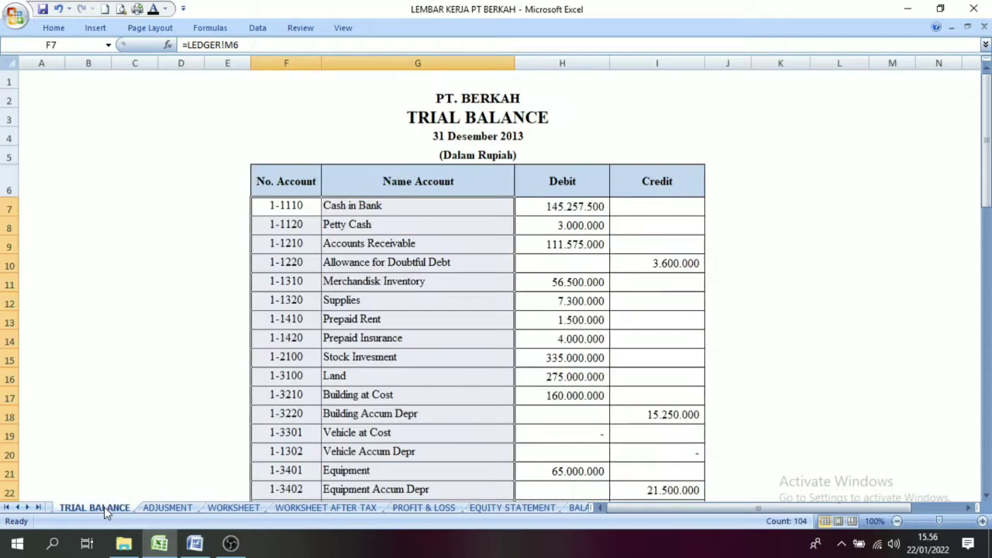
{"action": "left_click", "coordinate": [568, 205]}
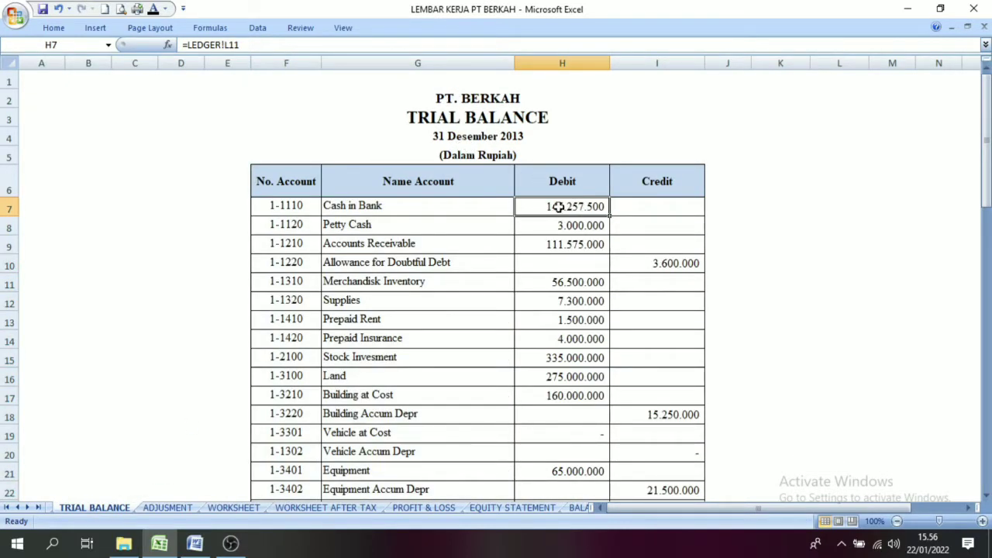
{"action": "left_click_drag", "start_coordinate": [548, 208], "coordinate": [667, 444]}
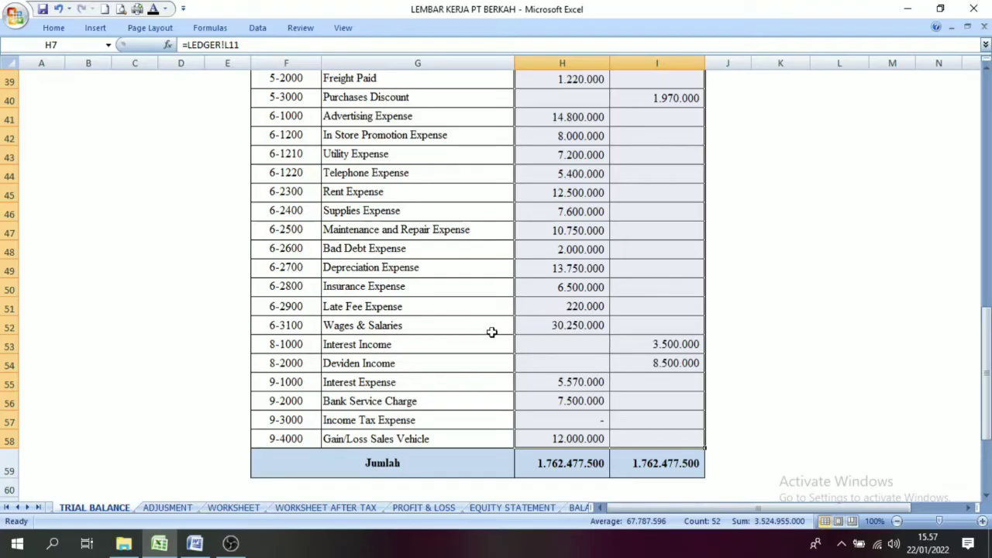
{"action": "left_click_drag", "start_coordinate": [988, 332], "coordinate": [987, 94]}
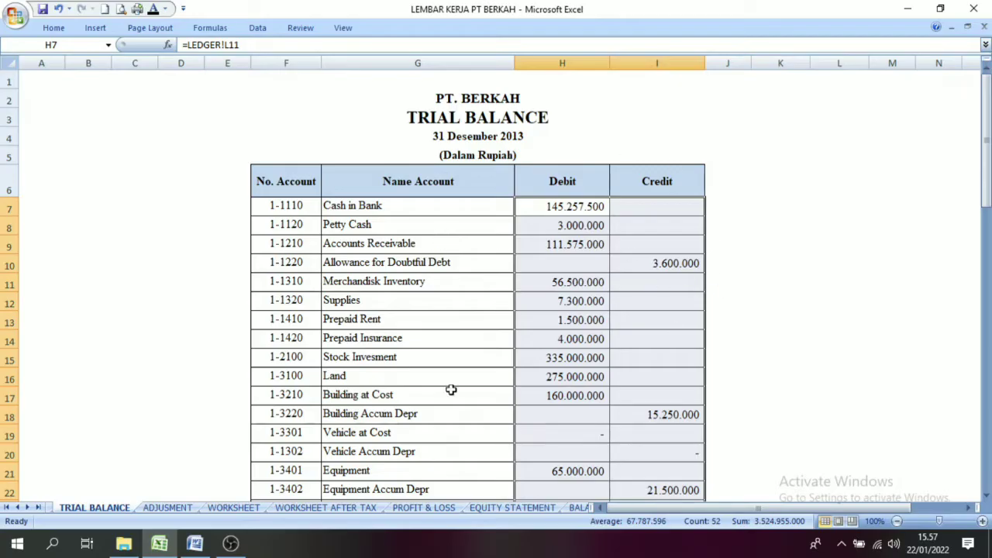
{"action": "left_click", "coordinate": [233, 508]}
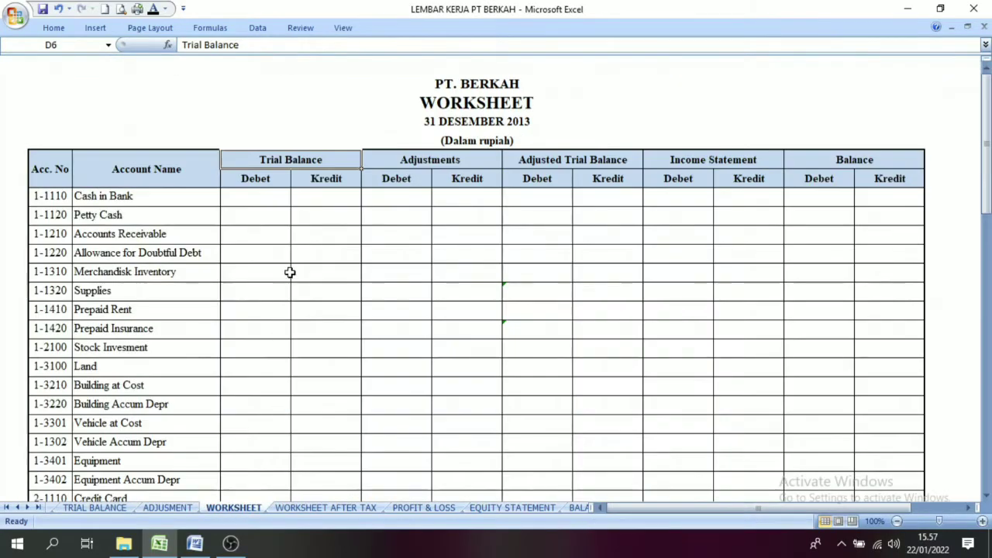
{"action": "left_click_drag", "start_coordinate": [267, 200], "coordinate": [310, 437]}
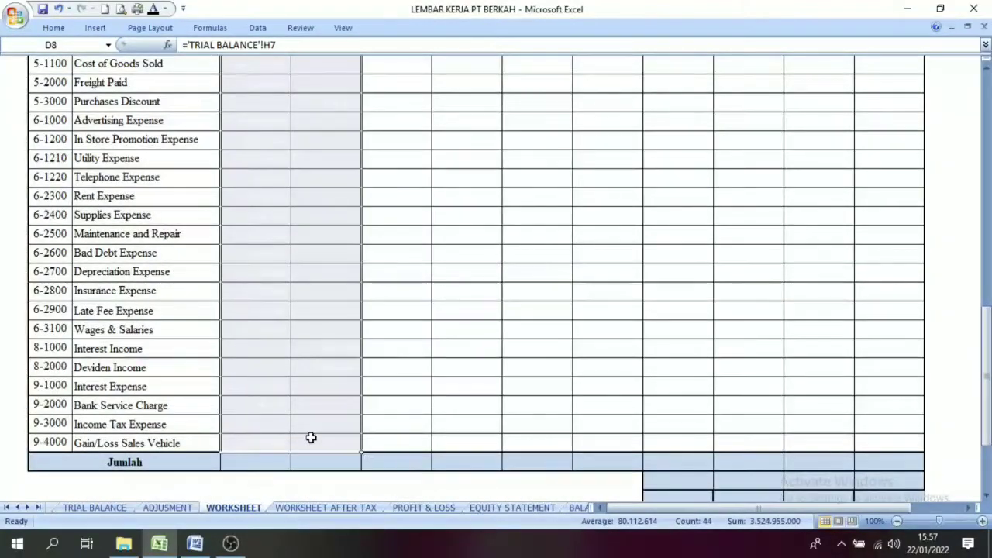
{"action": "scroll", "coordinate": [299, 273], "scroll_direction": "up", "scroll_amount": 10}
{"action": "left_click", "coordinate": [299, 273]}
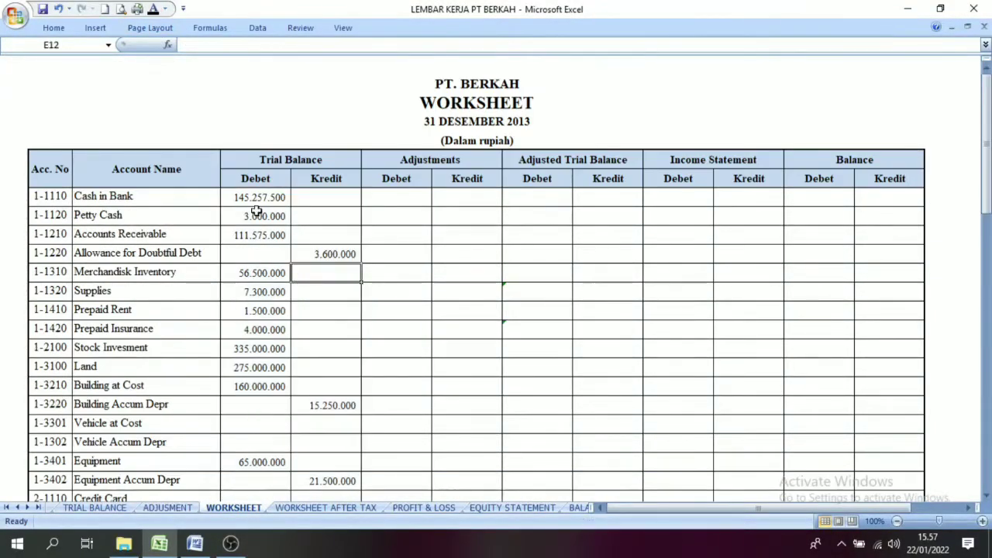
Step: Apply the black font colour to the Trial Balance Debet and Kredit totals in the worksheet's Jumlah row
{"action": "left_click_drag", "start_coordinate": [981, 167], "coordinate": [983, 428]}
{"action": "left_click_drag", "start_coordinate": [237, 367], "coordinate": [306, 365]}
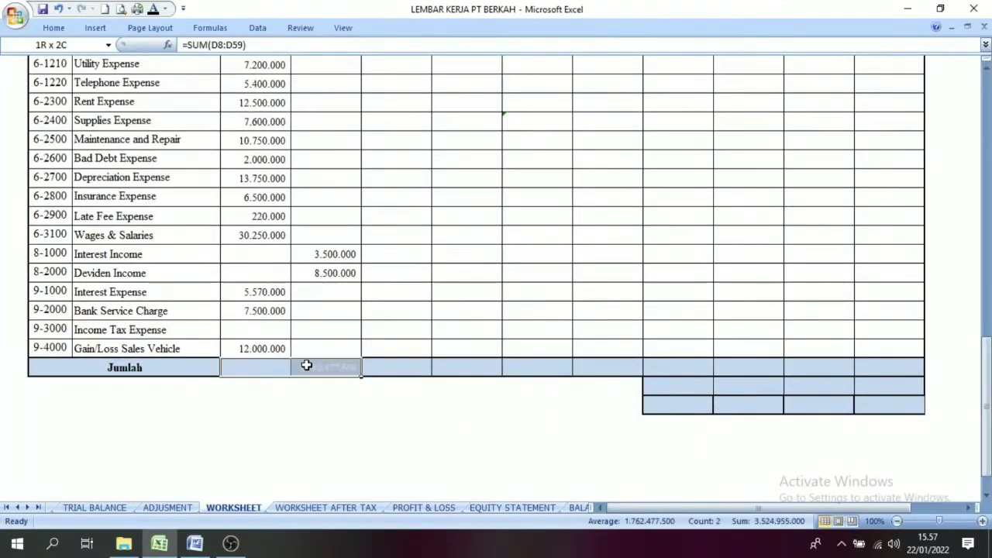
{"action": "left_click", "coordinate": [153, 10]}
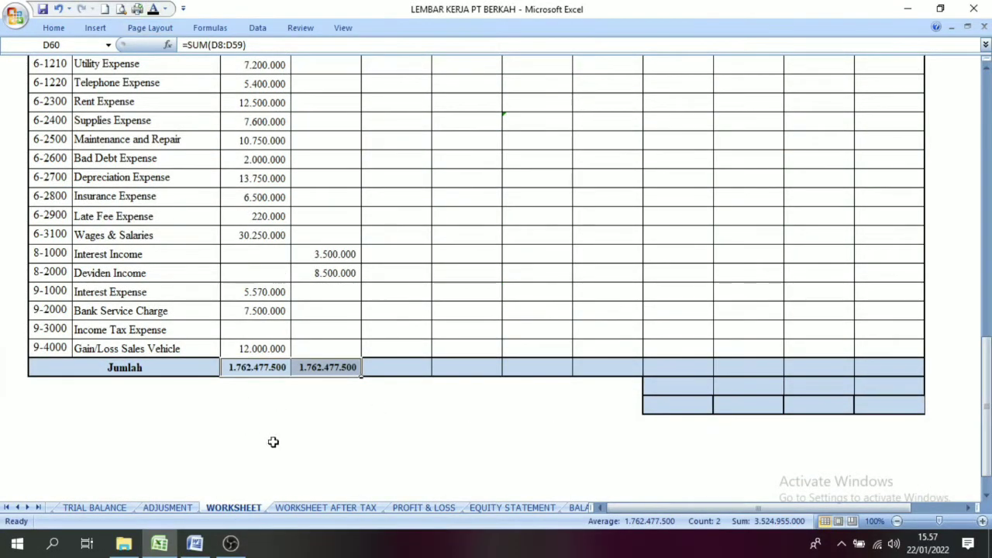
{"action": "left_click", "coordinate": [261, 403]}
Step: Inspect the SUM formulas behind the Trial Balance Debet and Kredit totals in the worksheet's Jumlah row
{"action": "left_click", "coordinate": [247, 367]}
{"action": "left_click", "coordinate": [318, 366]}
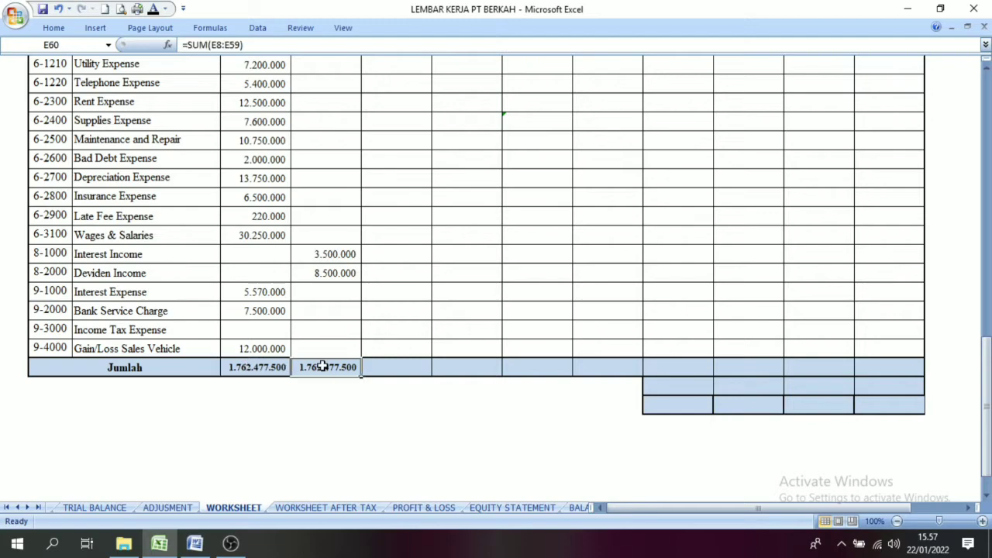
{"action": "left_click", "coordinate": [273, 366]}
{"action": "left_click", "coordinate": [313, 366]}
{"action": "left_click", "coordinate": [284, 367]}
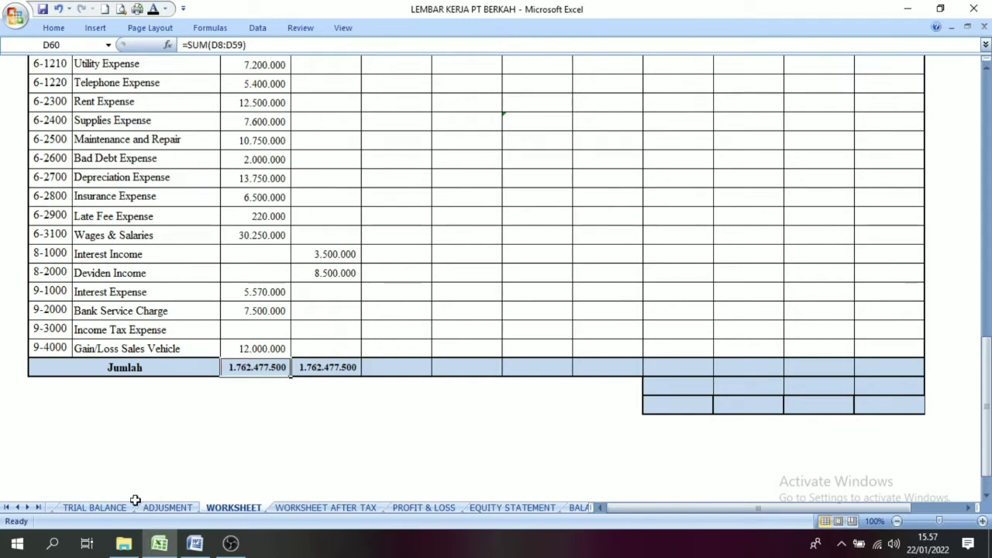
Step: Compare the Debit and Credit totals in the TRIAL BALANCE sheet's Jumlah row with the worksheet's totals
{"action": "left_click", "coordinate": [95, 508]}
{"action": "left_click_drag", "start_coordinate": [986, 198], "coordinate": [987, 482]}
{"action": "left_click", "coordinate": [579, 312]}
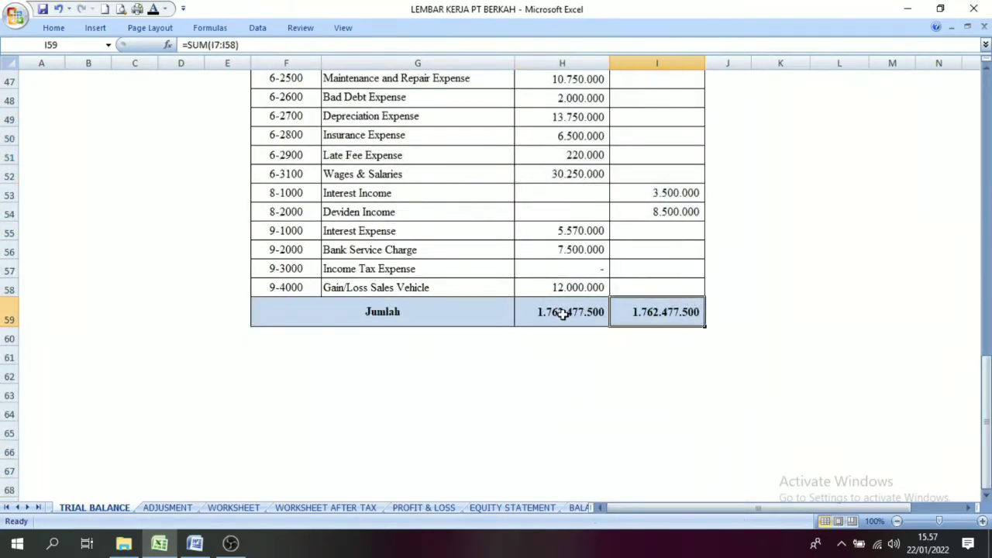
{"action": "left_click_drag", "start_coordinate": [986, 392], "coordinate": [986, 116]}
{"action": "left_click", "coordinate": [233, 507]}
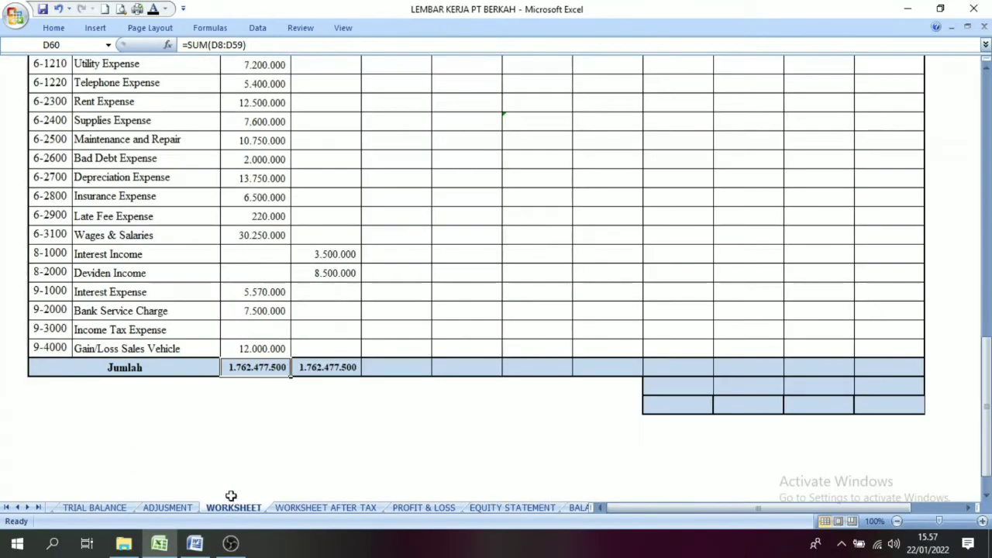
{"action": "left_click", "coordinate": [215, 423]}
{"action": "left_click", "coordinate": [287, 330]}
{"action": "left_click", "coordinate": [309, 361]}
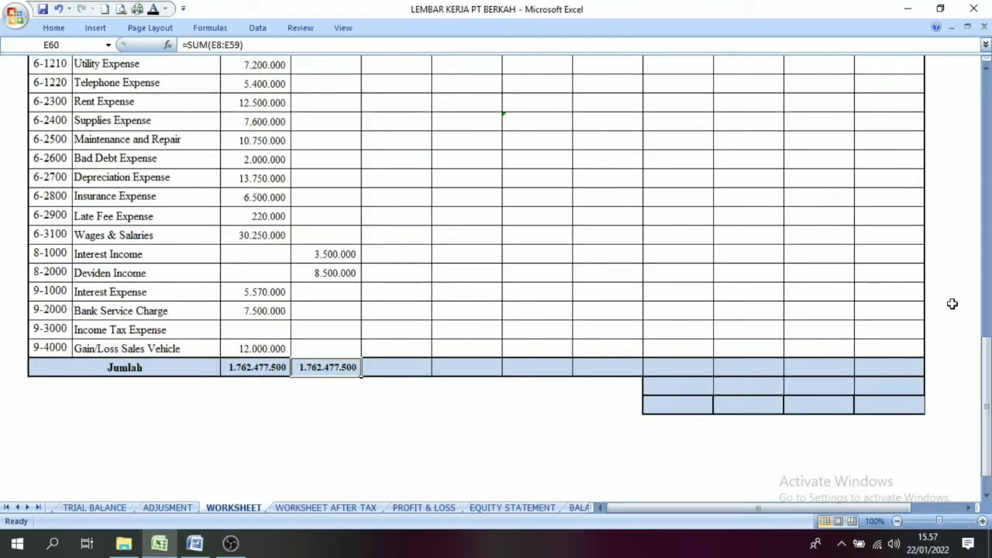
Step: Examine the Debet and Kredit columns under the worksheet's Adjustments heading
{"action": "left_click_drag", "start_coordinate": [987, 390], "coordinate": [987, 120]}
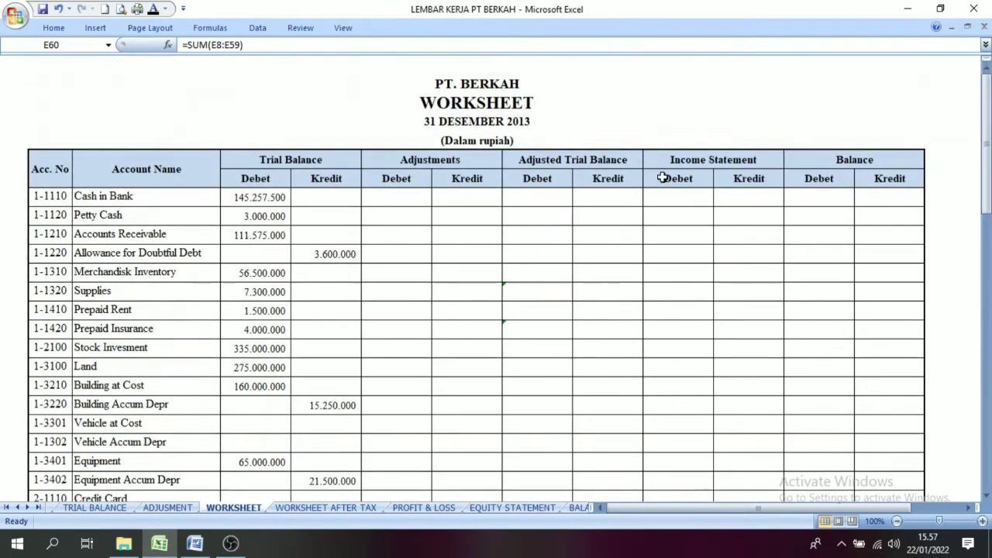
{"action": "left_click", "coordinate": [435, 165]}
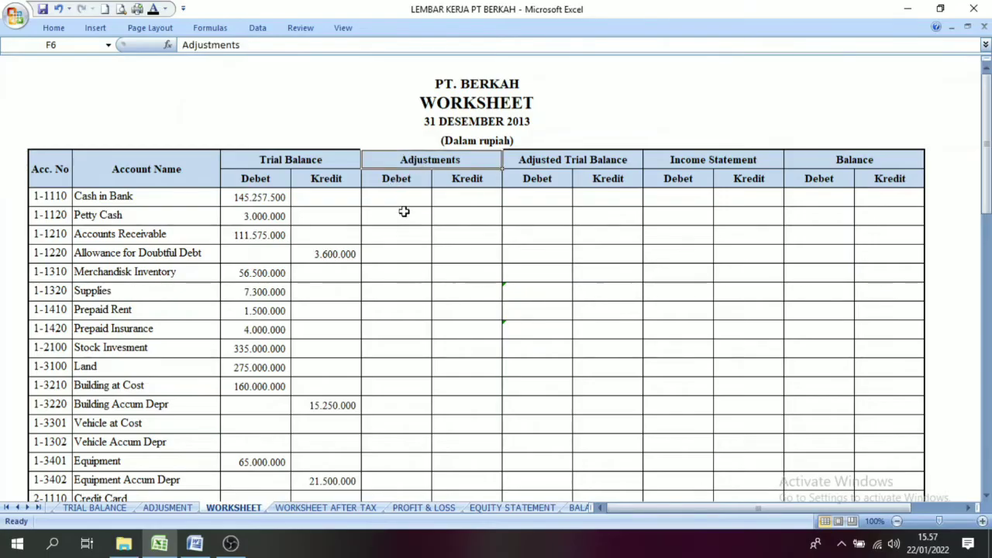
{"action": "left_click", "coordinate": [442, 203]}
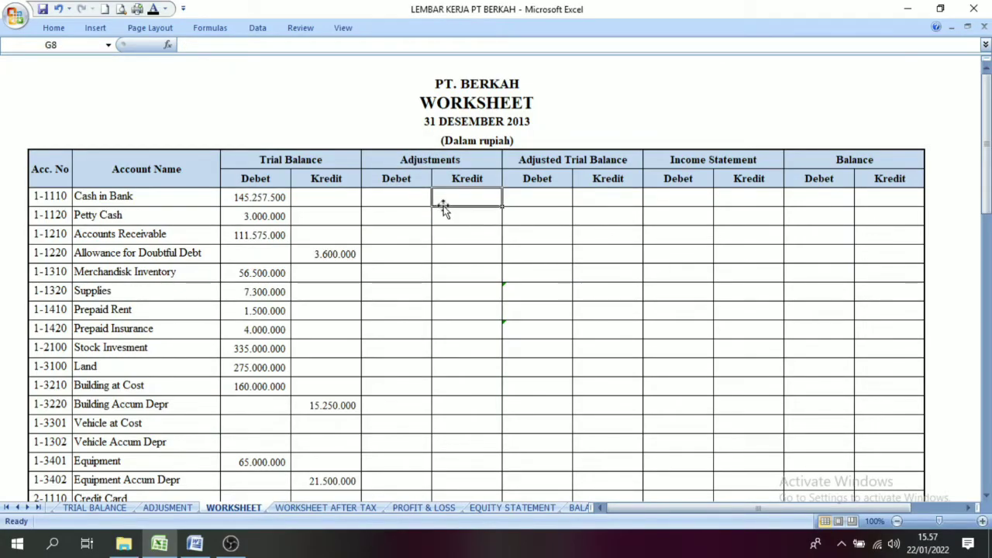
{"action": "left_click", "coordinate": [379, 200]}
{"action": "left_click", "coordinate": [456, 197]}
{"action": "left_click", "coordinate": [394, 232]}
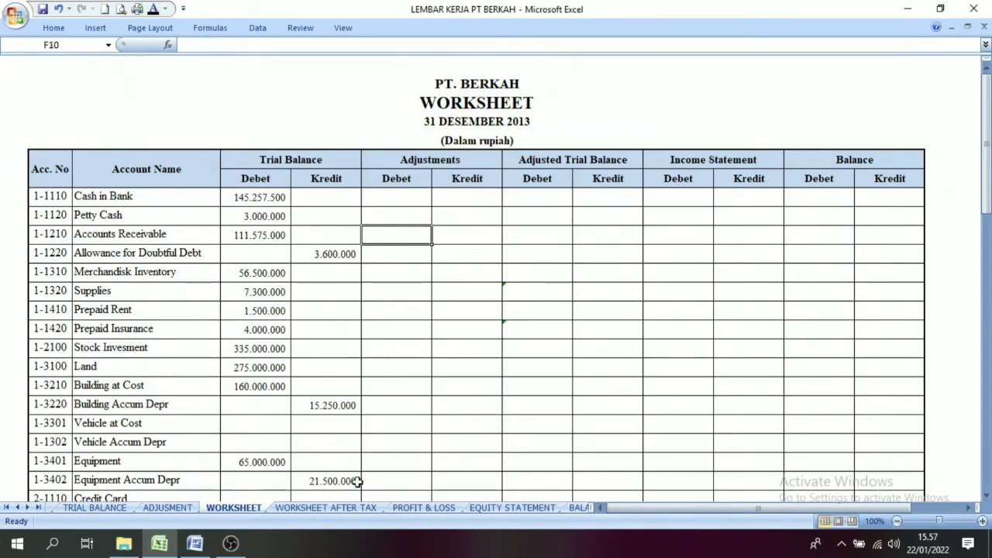
Step: On the ADJUSMENT sheet, apply the black font colour to the entries so the PPN accounts' Ref codes 2-1310, 2-1320 and 2-1213 show
{"action": "left_click", "coordinate": [167, 507]}
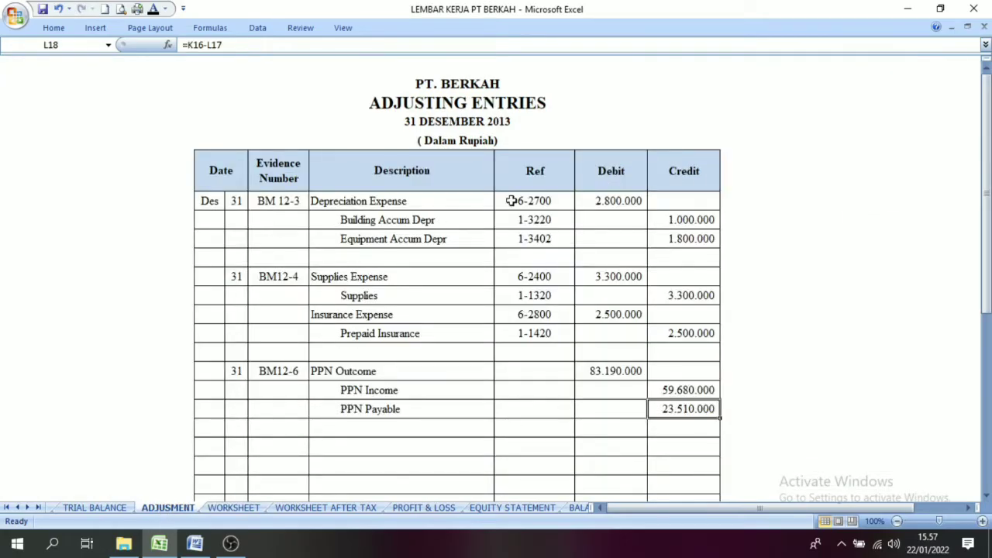
{"action": "left_click_drag", "start_coordinate": [552, 201], "coordinate": [698, 409]}
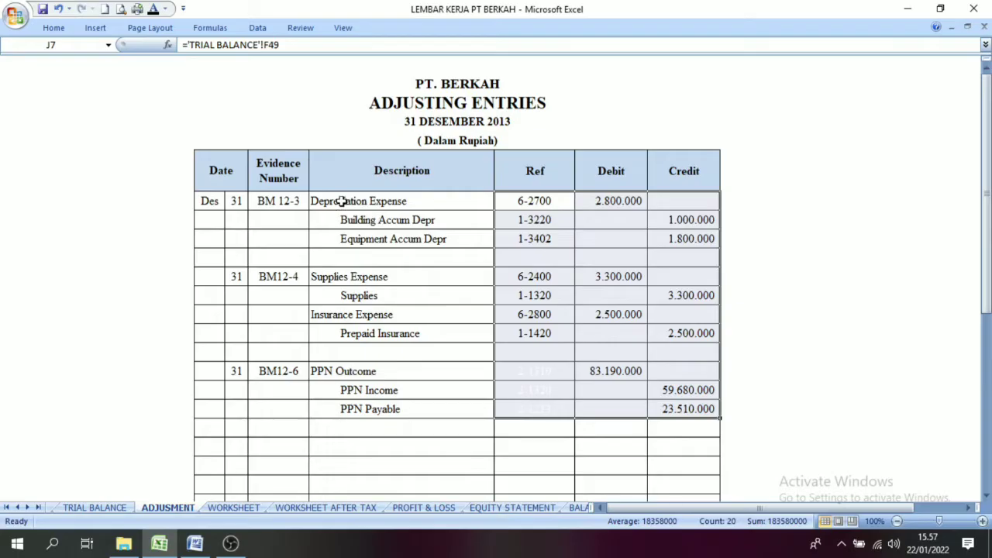
{"action": "left_click_drag", "start_coordinate": [341, 201], "coordinate": [607, 408]}
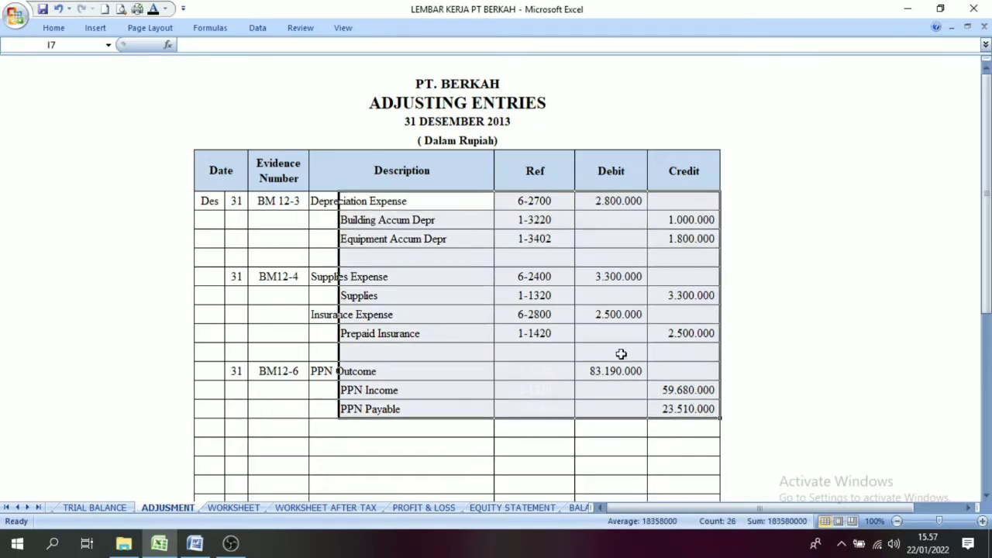
{"action": "left_click", "coordinate": [153, 9]}
{"action": "left_click", "coordinate": [444, 337]}
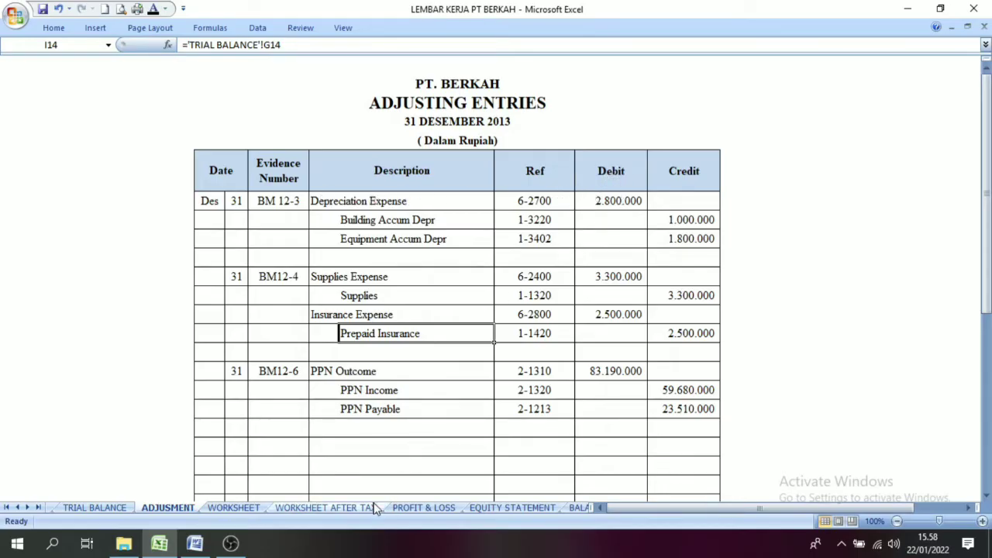
Step: On the WORKSHEET sheet, apply the black font colour to Depreciation Expense's Debet cell under Adjustments, F50
{"action": "left_click", "coordinate": [253, 513]}
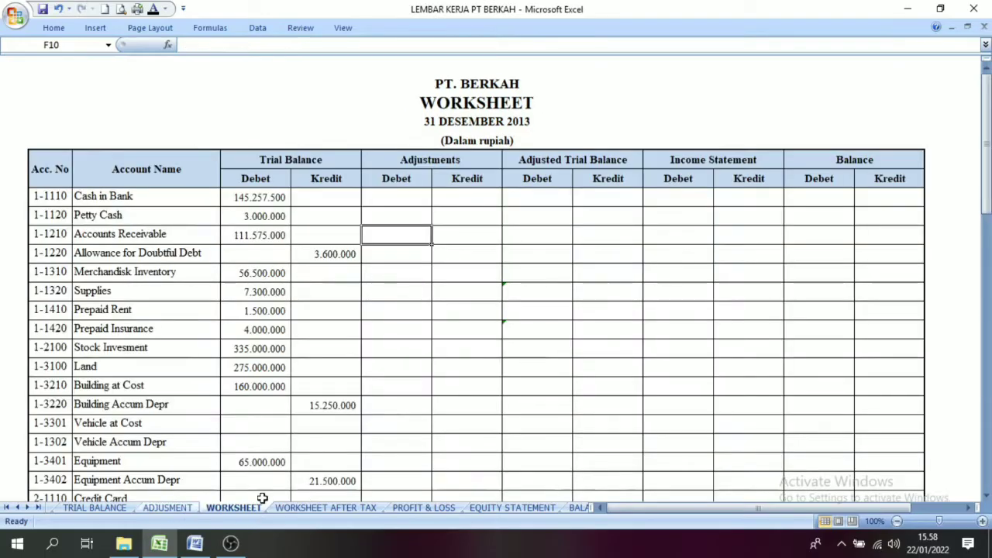
{"action": "left_click_drag", "start_coordinate": [986, 155], "coordinate": [986, 166]}
{"action": "left_click_drag", "start_coordinate": [986, 284], "coordinate": [986, 350]}
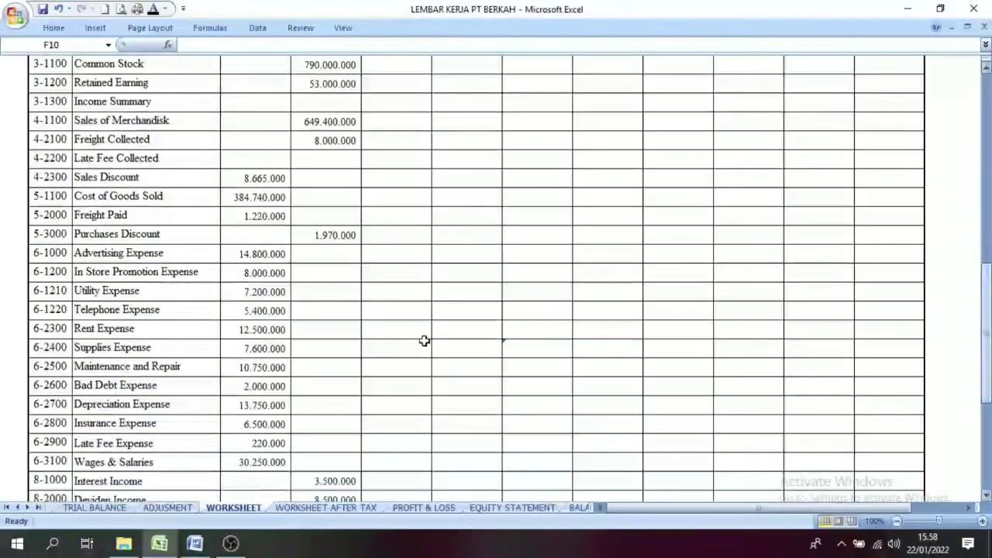
{"action": "left_click", "coordinate": [104, 408]}
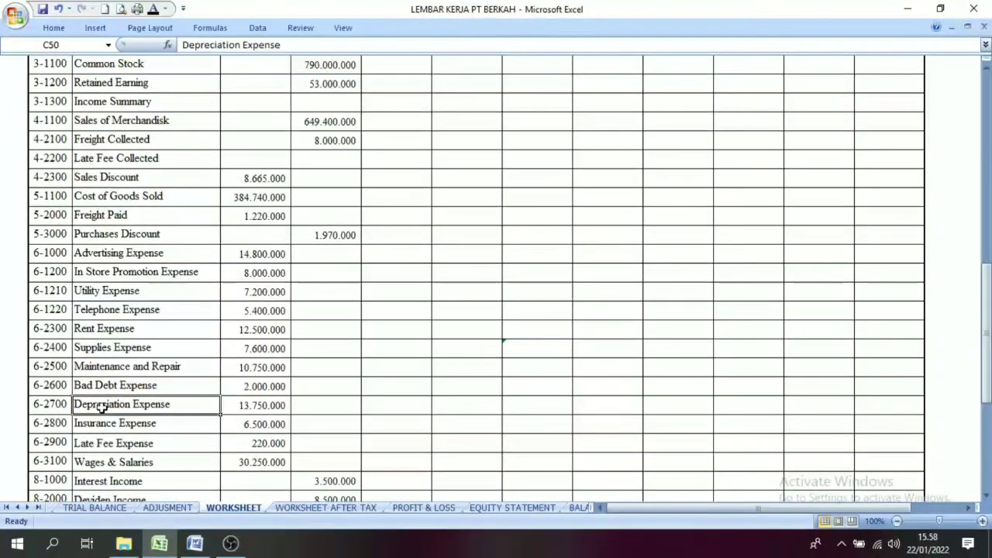
{"action": "left_click", "coordinate": [399, 403]}
{"action": "left_click", "coordinate": [153, 10]}
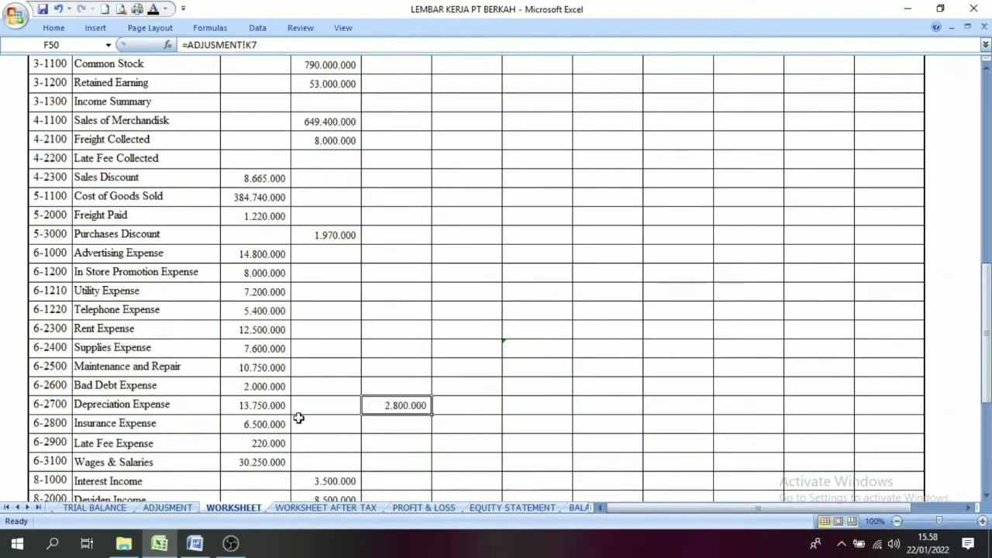
Step: On the ADJUSMENT sheet, check the credit amounts of Building Accum Depr and Equipment Accum Depr
{"action": "left_click", "coordinate": [165, 508]}
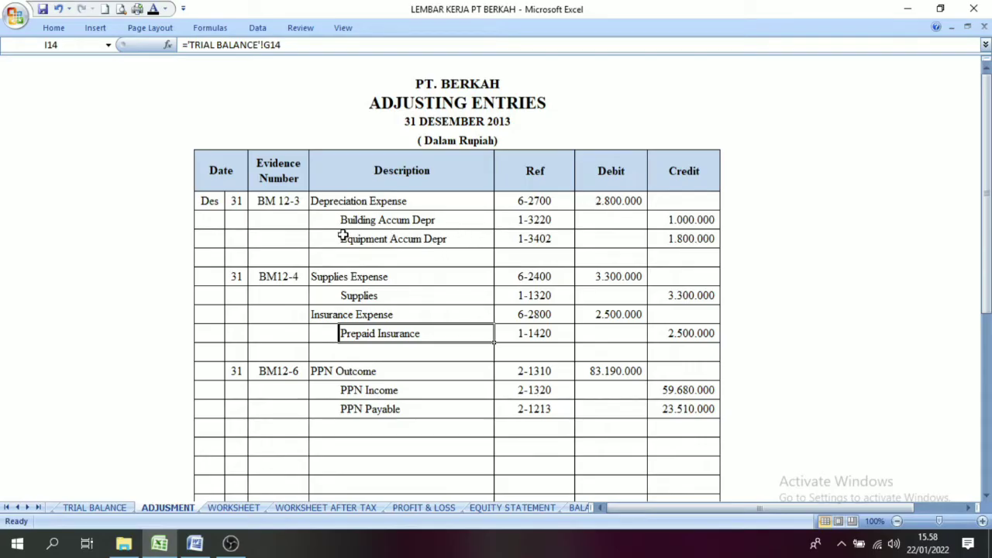
{"action": "left_click", "coordinate": [458, 220]}
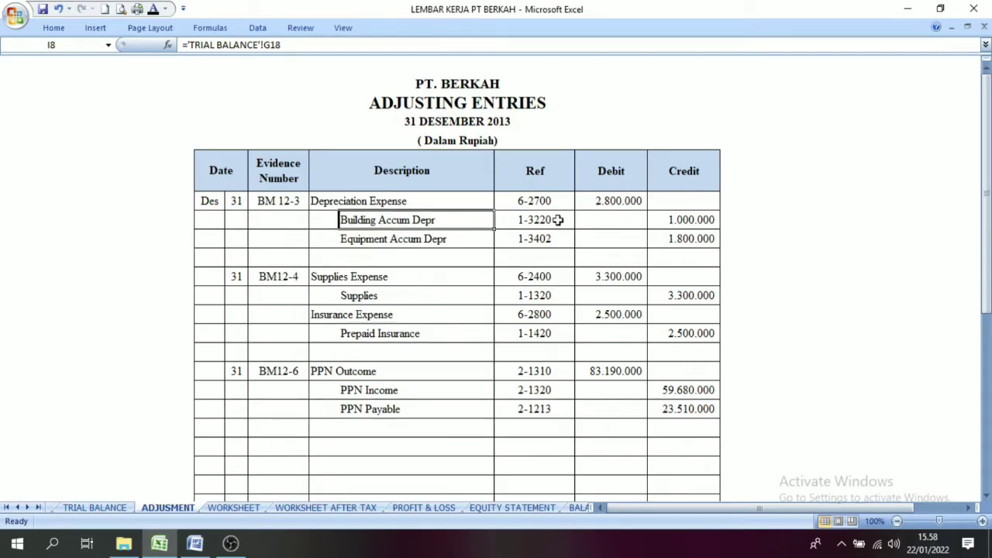
{"action": "left_click", "coordinate": [686, 220]}
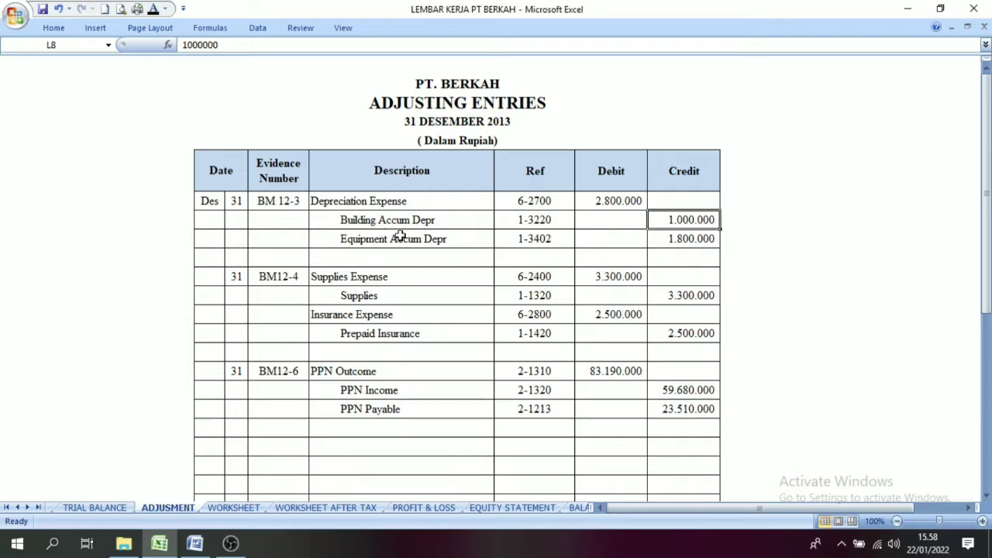
{"action": "left_click", "coordinate": [665, 239]}
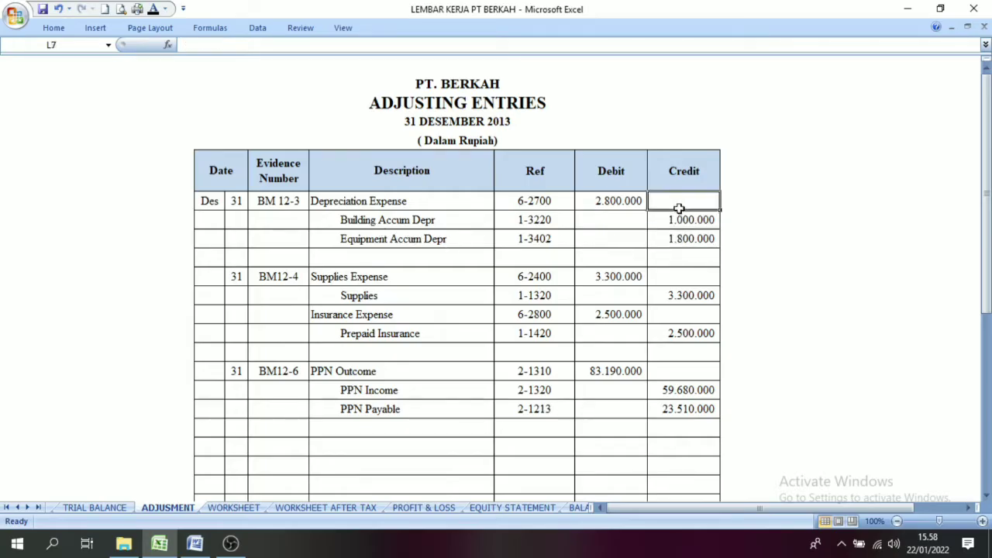
{"action": "left_click", "coordinate": [394, 219]}
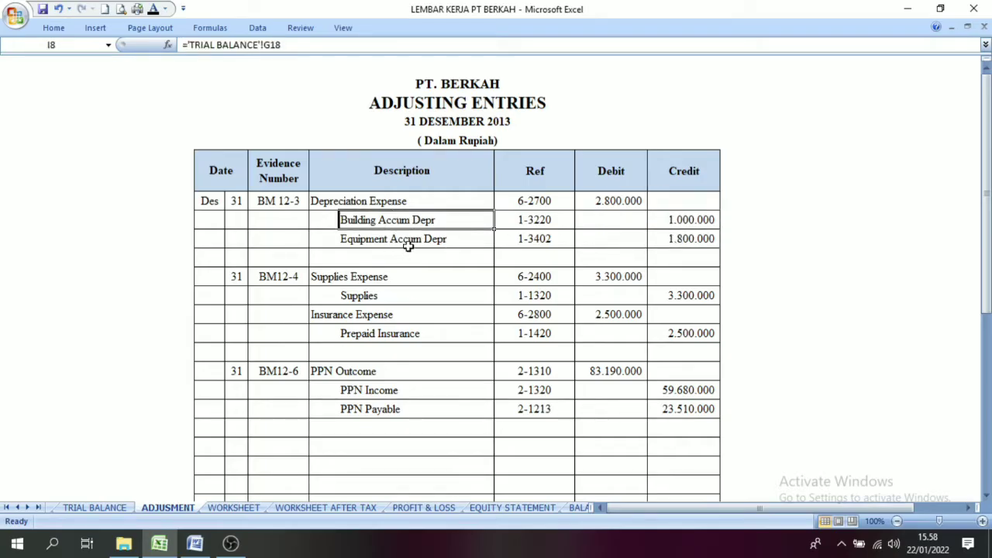
Step: On the WORKSHEET sheet, apply the black font colour to the Adjustments Kredit cells of Building Accum Depr and Equipment Accum Depr
{"action": "left_click", "coordinate": [233, 508]}
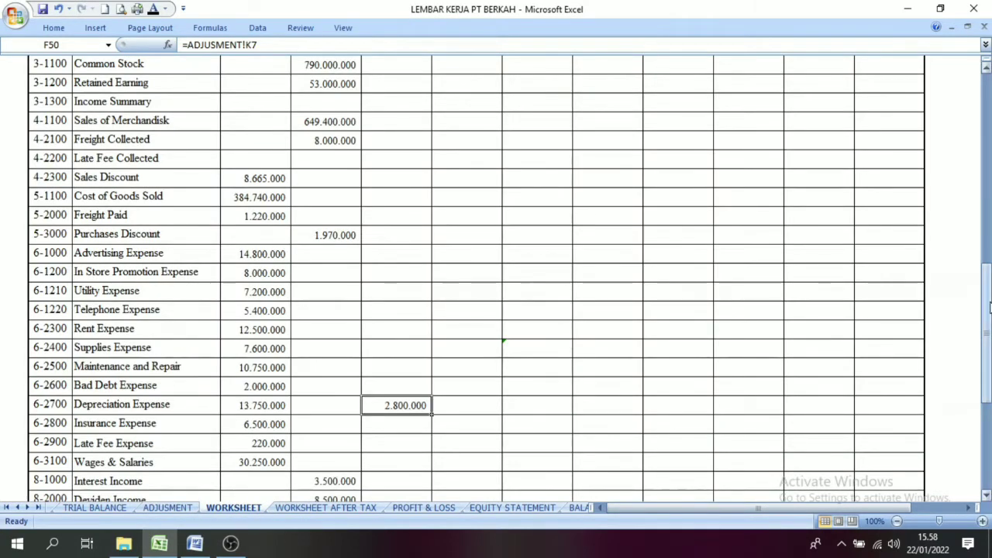
{"action": "left_click_drag", "start_coordinate": [988, 308], "coordinate": [988, 149]}
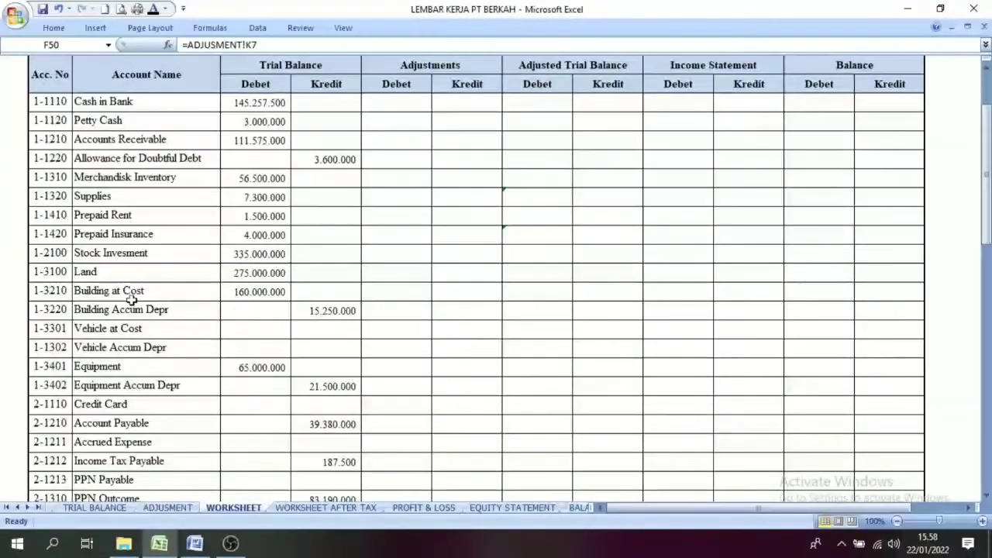
{"action": "left_click", "coordinate": [98, 309]}
{"action": "left_click", "coordinate": [381, 313]}
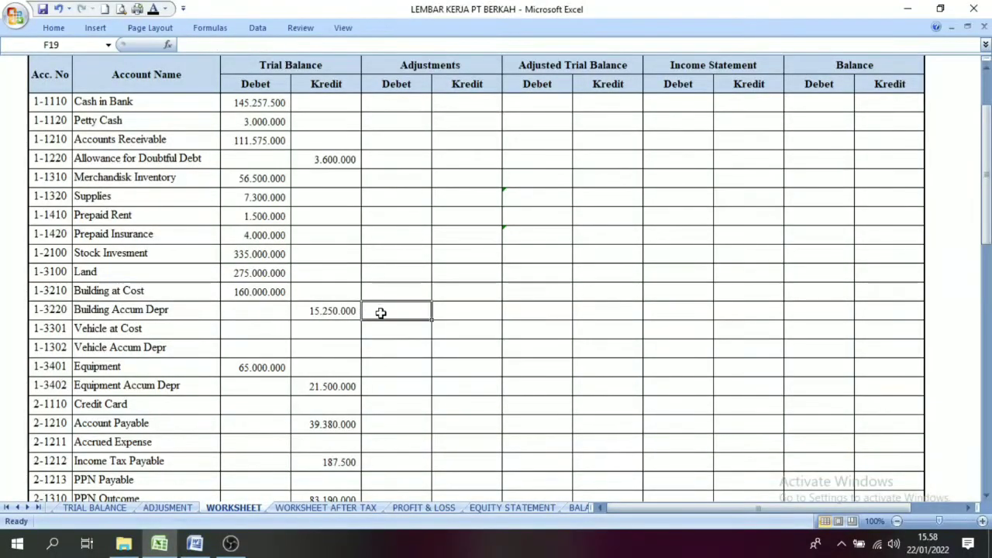
{"action": "left_click", "coordinate": [474, 318]}
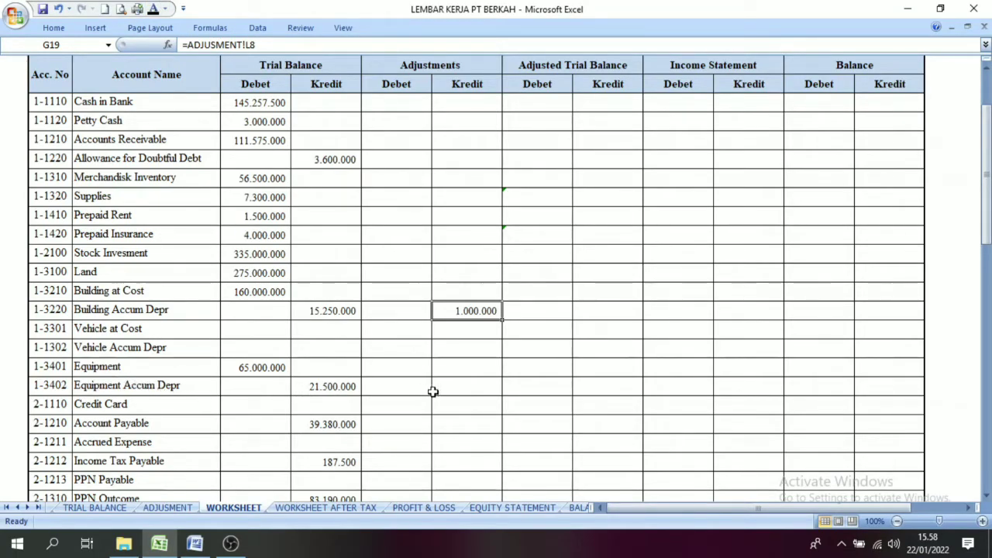
{"action": "left_click", "coordinate": [470, 387]}
{"action": "left_click", "coordinate": [155, 12]}
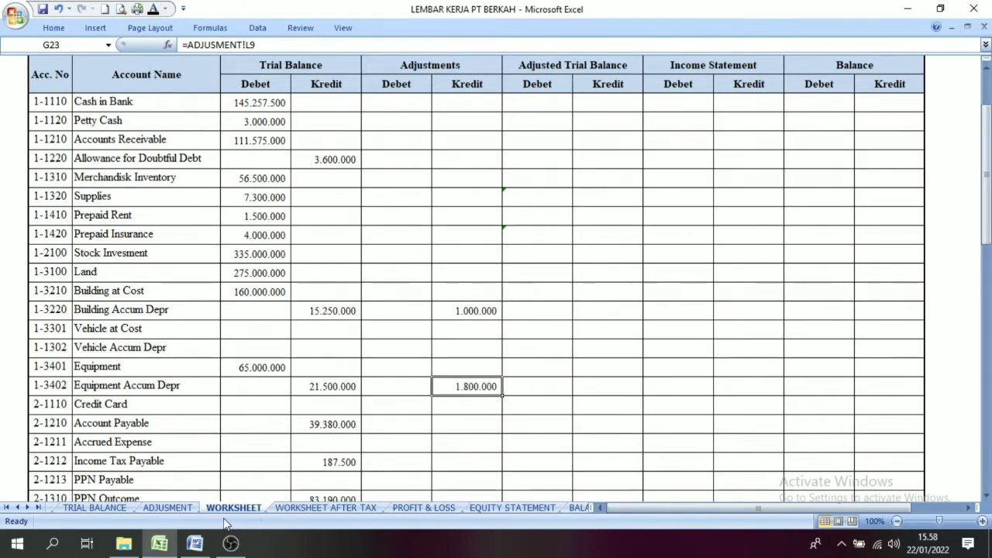
Step: Review the Ref, Debit and Credit columns of all adjusting entries on the ADJUSMENT sheet, down to PPN Payable
{"action": "left_click", "coordinate": [174, 507]}
{"action": "left_click_drag", "start_coordinate": [546, 201], "coordinate": [671, 432]}
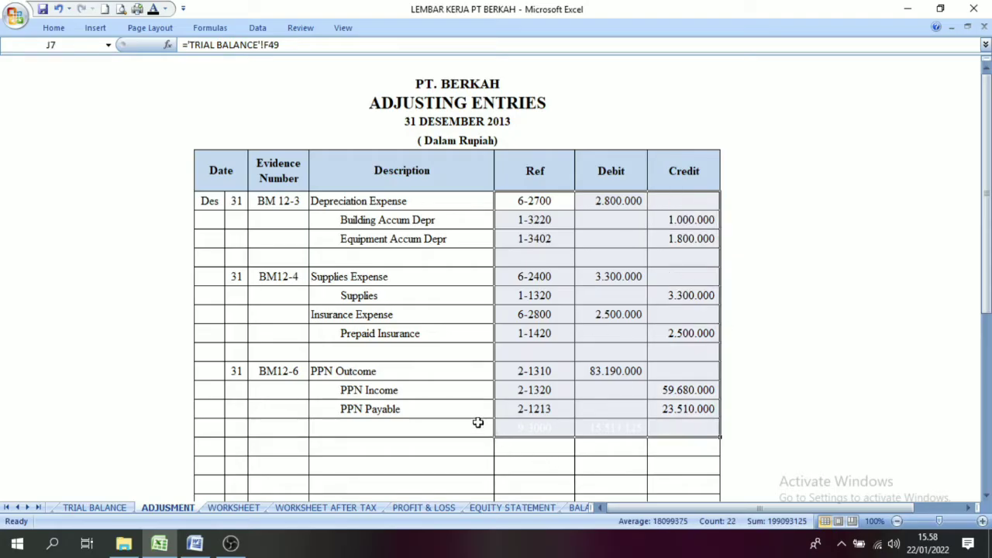
{"action": "left_click", "coordinate": [594, 427]}
{"action": "left_click_drag", "start_coordinate": [501, 202], "coordinate": [655, 412]}
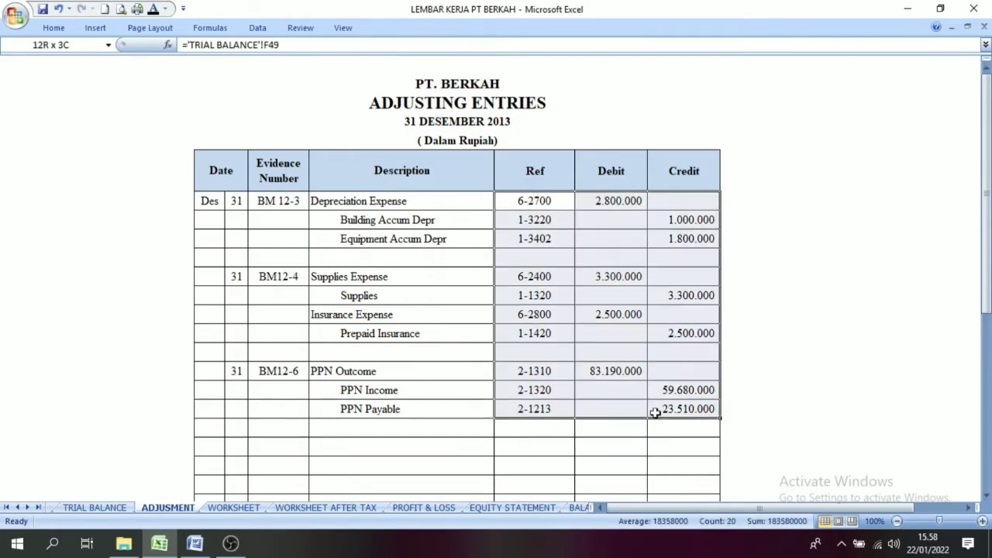
Step: On the WORKSHEET sheet, apply the black font colour to all Debet and Kredit cells under Adjustments, from Cash in Bank to Gain/Loss Sales Vehicle
{"action": "left_click", "coordinate": [234, 508]}
{"action": "left_click", "coordinate": [326, 272]}
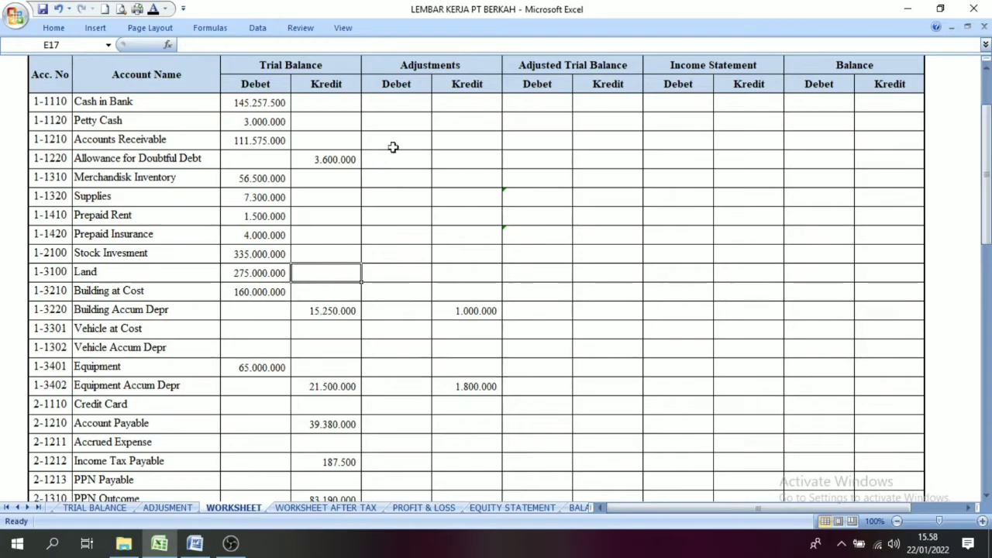
{"action": "left_click", "coordinate": [398, 107]}
{"action": "left_click_drag", "start_coordinate": [398, 107], "coordinate": [469, 420]}
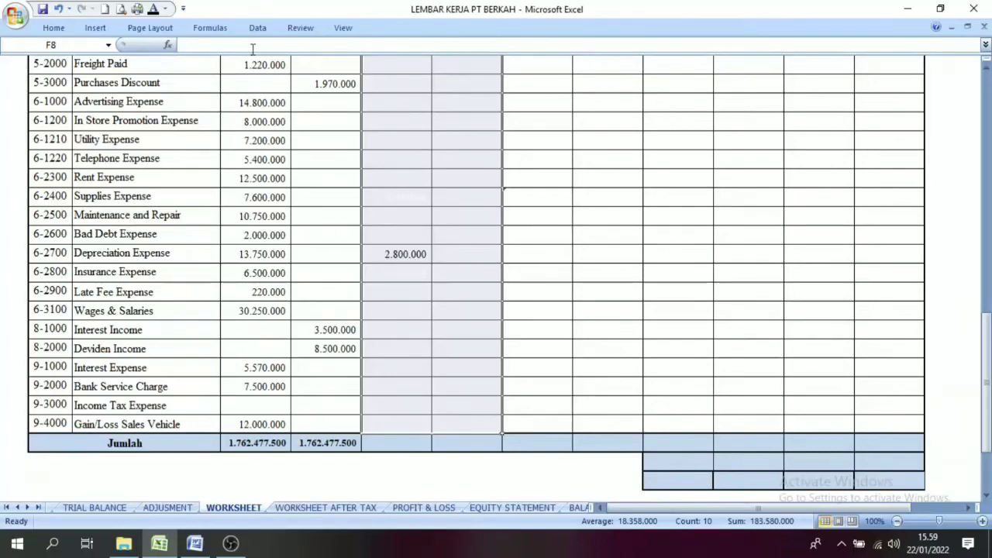
{"action": "scroll", "coordinate": [431, 313], "scroll_direction": "up", "scroll_amount": 12}
{"action": "left_click", "coordinate": [431, 313]}
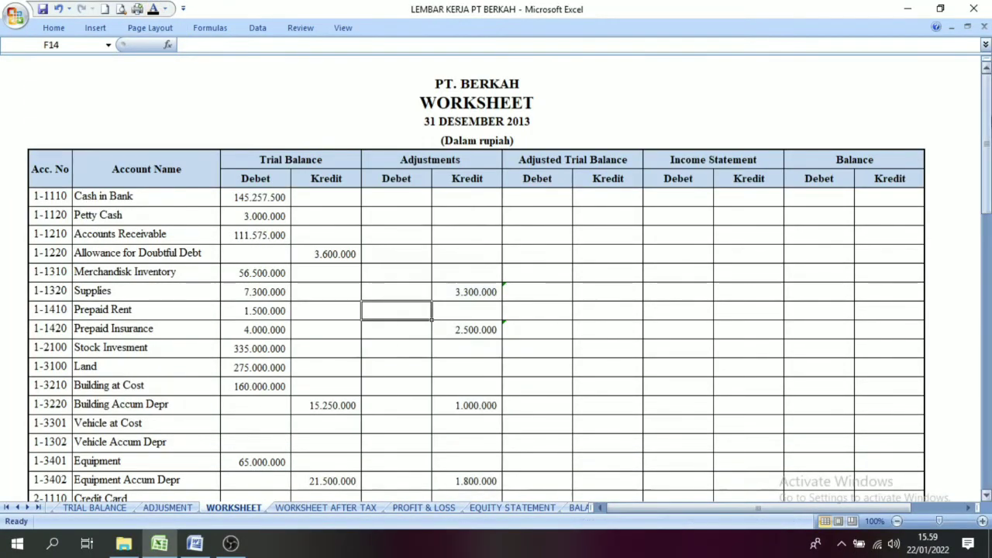
Step: Apply the black font colour to the Adjustments Debet and Kredit totals in the Jumlah row
{"action": "left_click_drag", "start_coordinate": [986, 133], "coordinate": [986, 372]}
{"action": "left_click_drag", "start_coordinate": [394, 328], "coordinate": [447, 328]}
{"action": "left_click", "coordinate": [152, 10]}
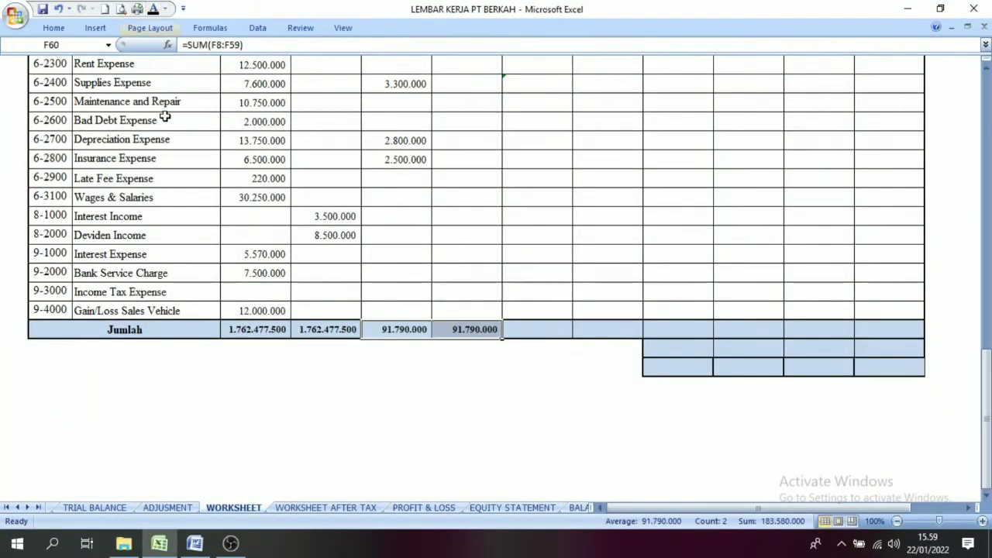
{"action": "left_click", "coordinate": [397, 344]}
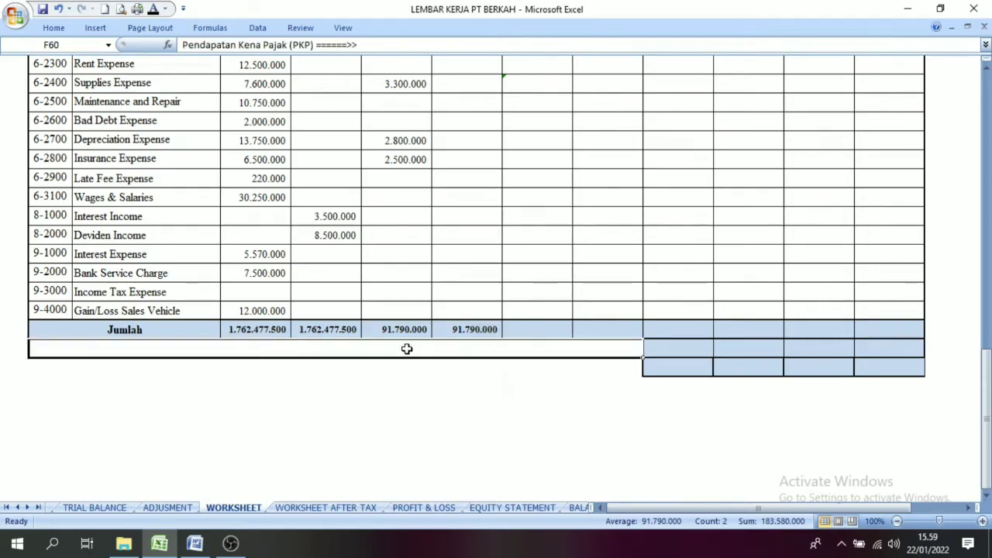
{"action": "left_click", "coordinate": [476, 329]}
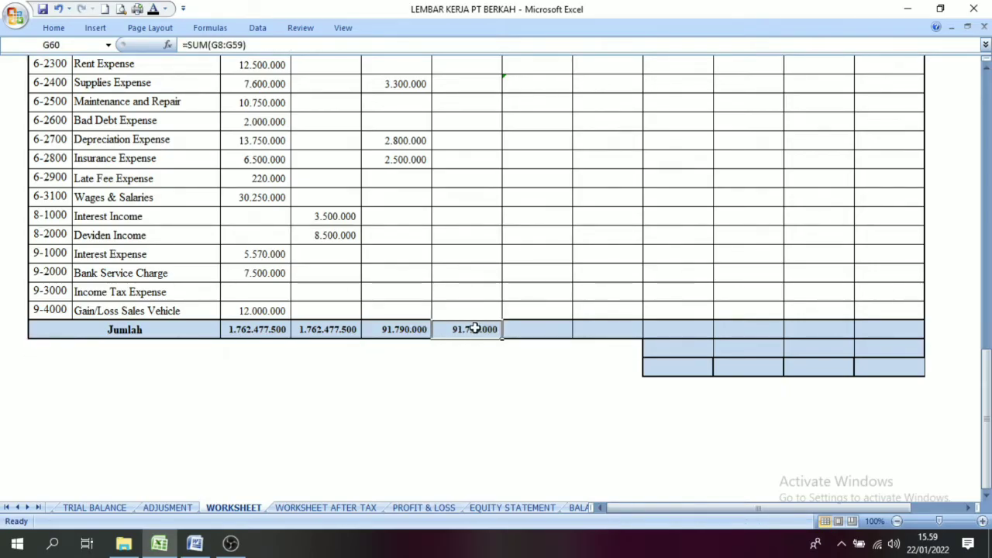
Step: Examine the Adjusted Trial Balance heading and its Debet and Kredit cells in the first account rows
{"action": "left_click_drag", "start_coordinate": [986, 399], "coordinate": [985, 101]}
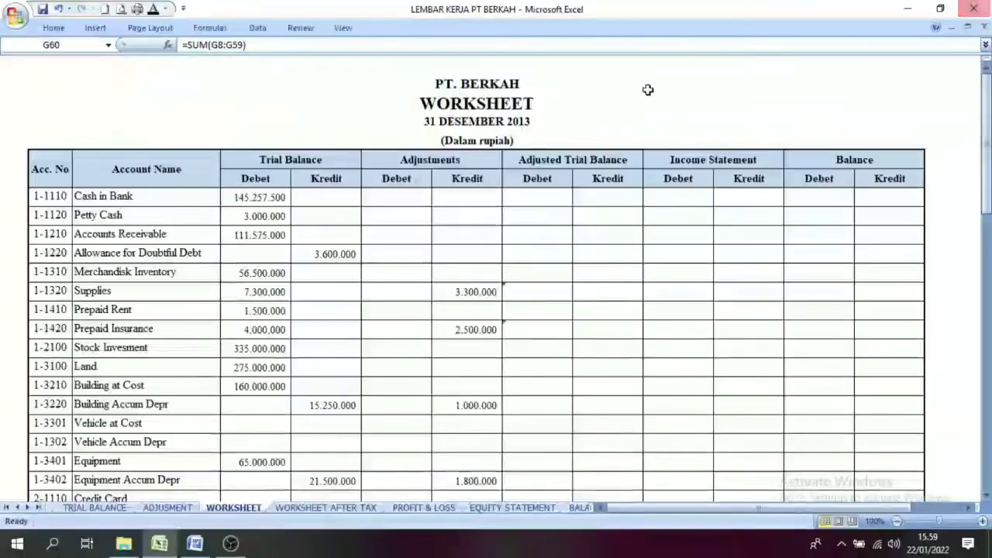
{"action": "left_click", "coordinate": [424, 314]}
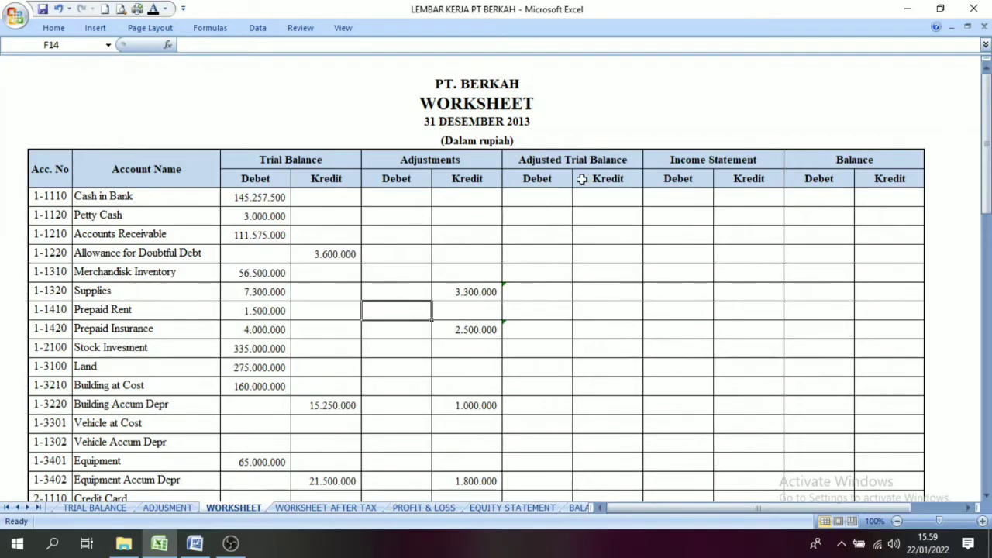
{"action": "left_click", "coordinate": [573, 155]}
{"action": "left_click", "coordinate": [589, 198]}
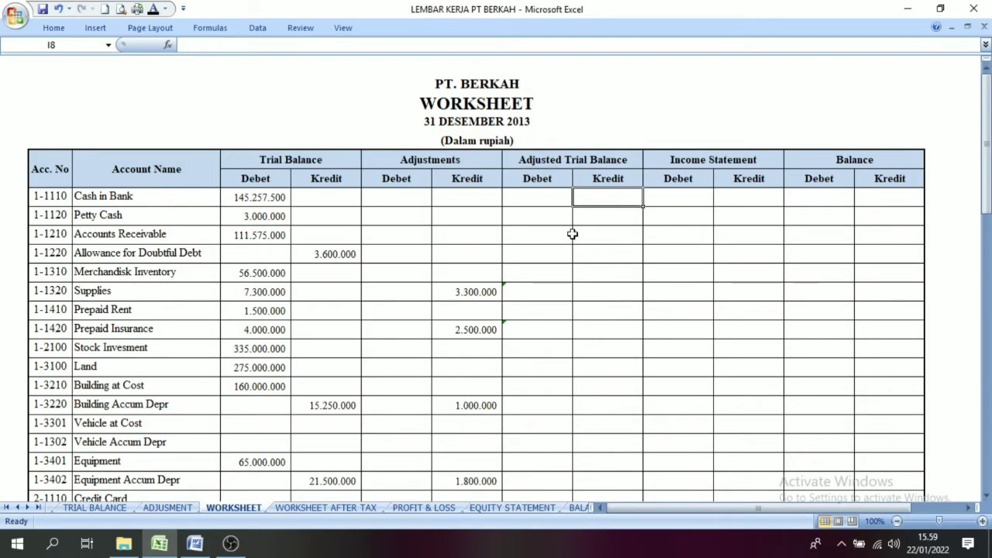
{"action": "left_click", "coordinate": [542, 159]}
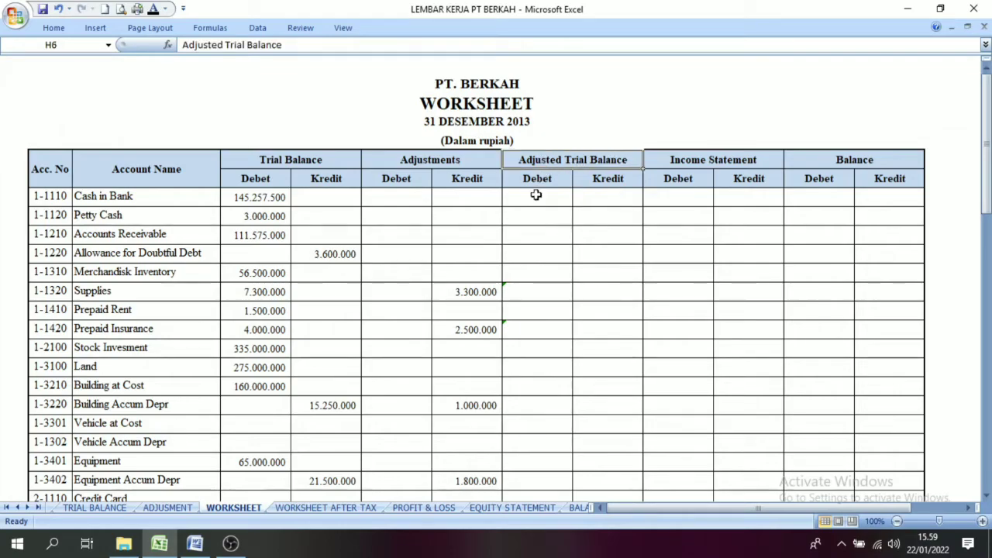
{"action": "left_click", "coordinate": [534, 239]}
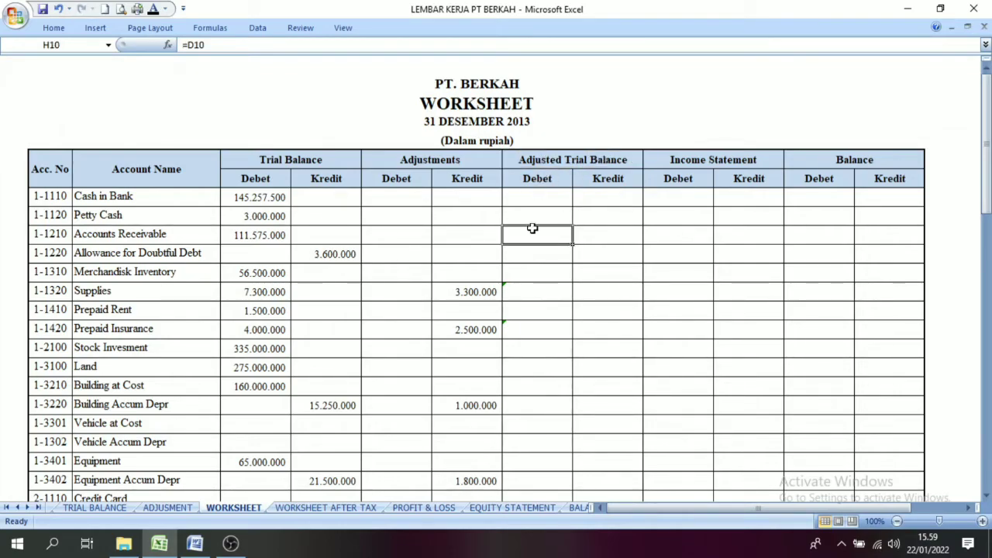
{"action": "left_click", "coordinate": [538, 200]}
Step: Review the Trial Balance and Adjustments columns as the sources for the Adjusted Trial Balance amounts
{"action": "left_click_drag", "start_coordinate": [282, 159], "coordinate": [426, 402]}
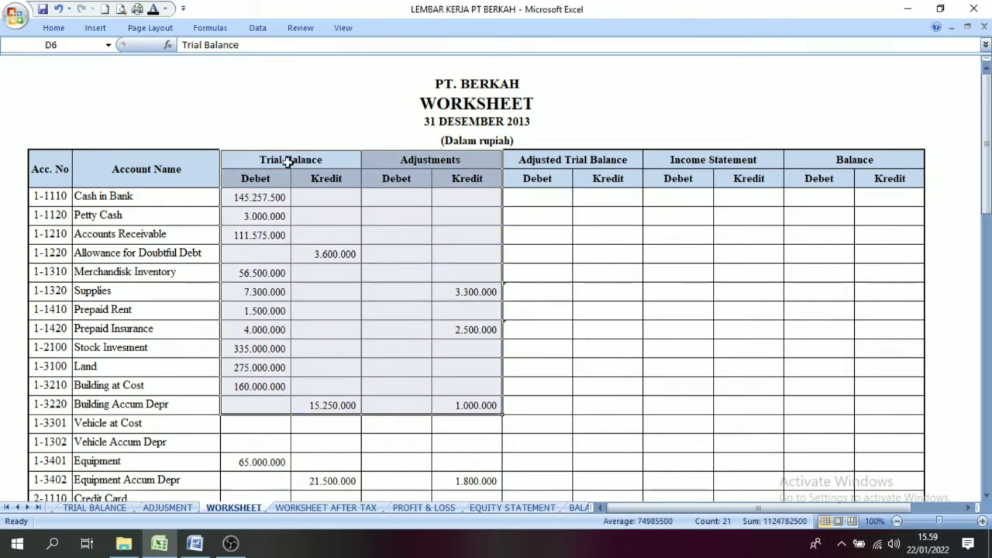
{"action": "left_click", "coordinate": [275, 162]}
{"action": "left_click_drag", "start_coordinate": [332, 161], "coordinate": [496, 312]}
{"action": "left_click", "coordinate": [535, 200]}
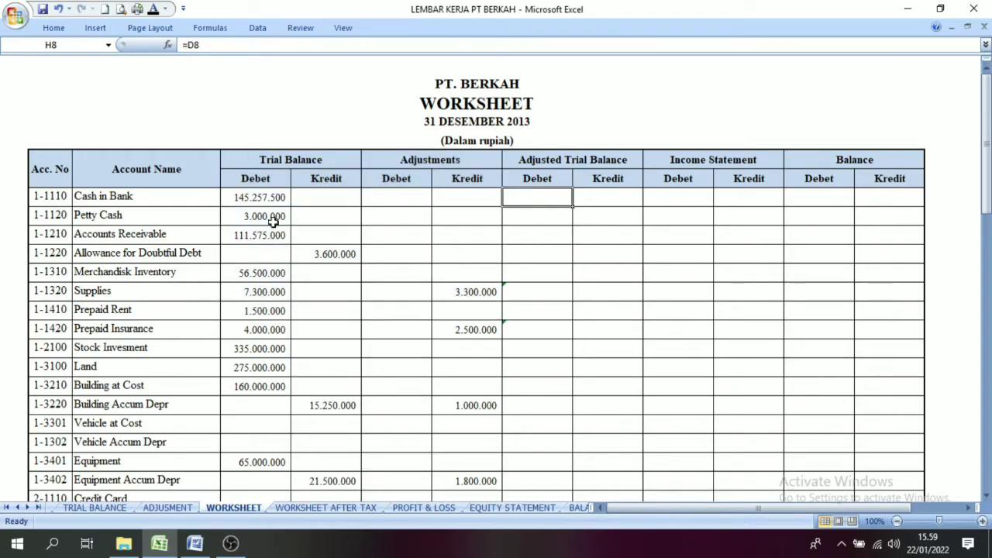
{"action": "left_click", "coordinate": [278, 164]}
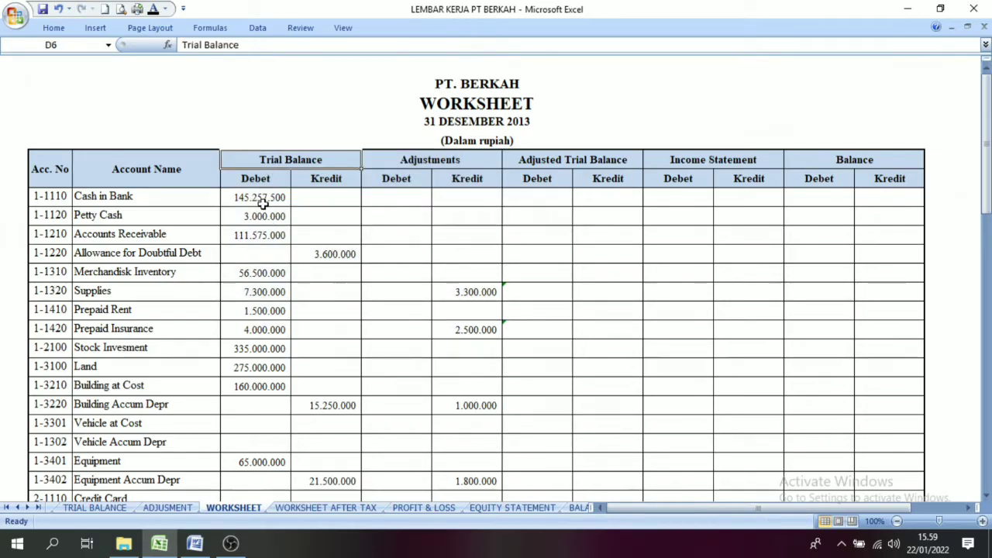
{"action": "left_click", "coordinate": [380, 184]}
{"action": "left_click", "coordinate": [404, 161]}
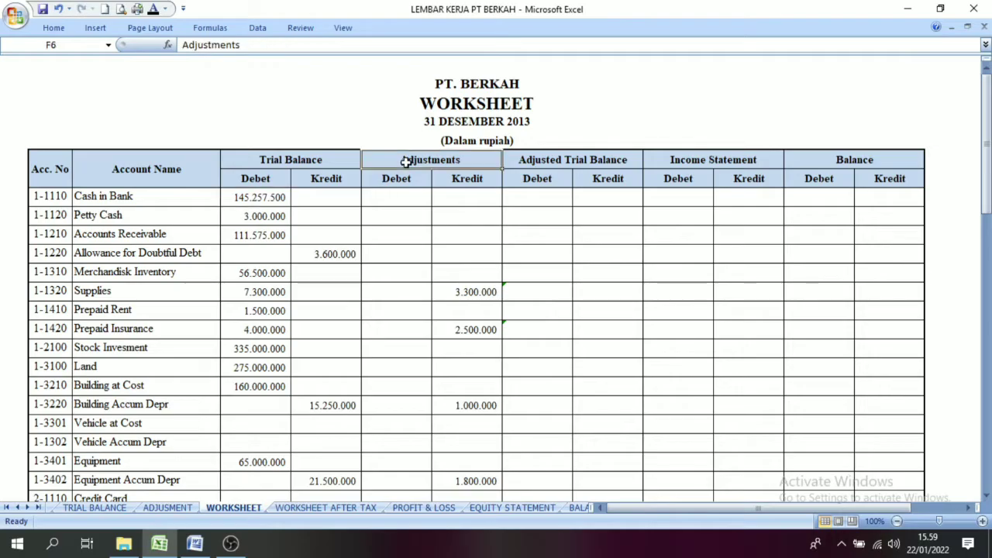
{"action": "left_click", "coordinate": [377, 196]}
Step: Apply the black font colour to the Adjusted Trial Balance Debet cells of Cash in Bank, Petty Cash and Accounts Receivable
{"action": "left_click", "coordinate": [537, 204]}
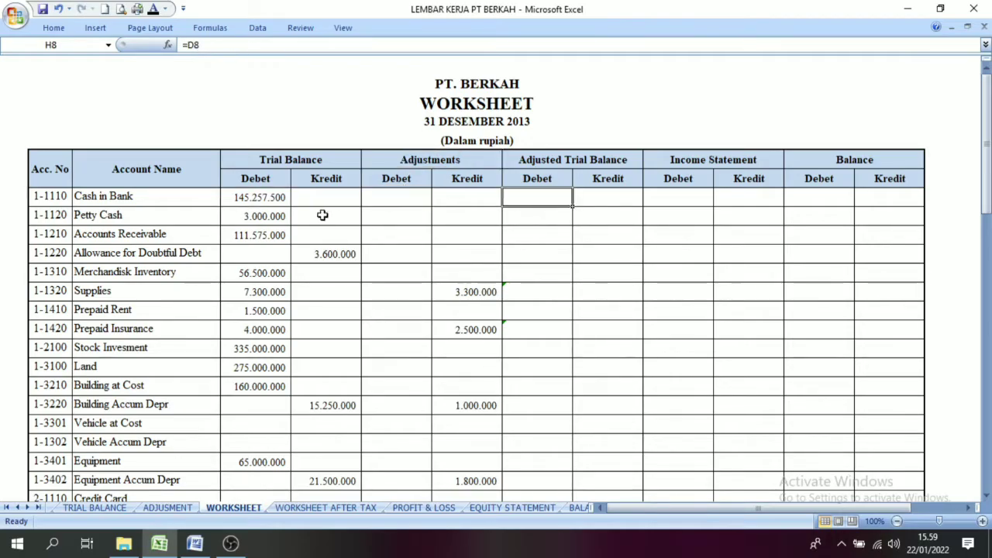
{"action": "left_click", "coordinate": [153, 10]}
{"action": "left_click", "coordinate": [535, 217]}
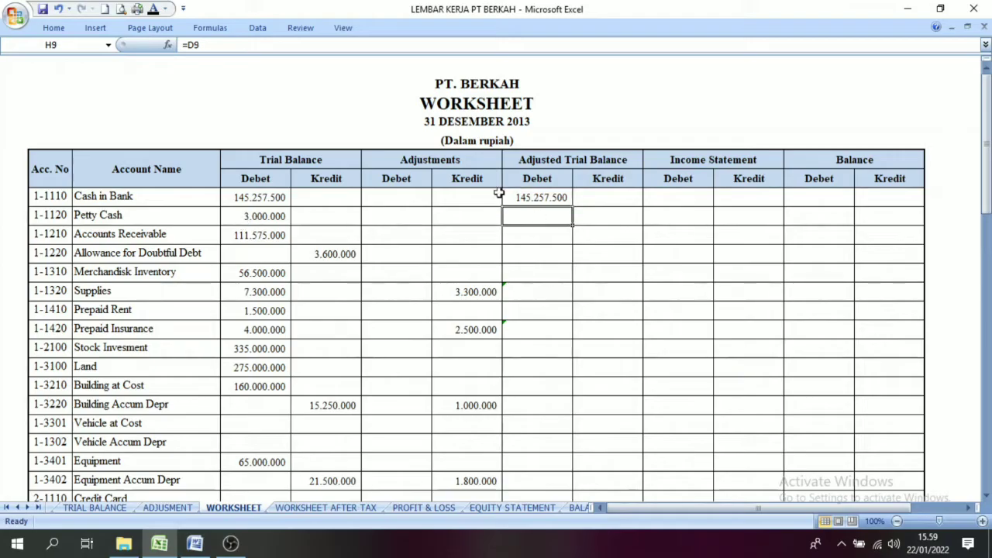
{"action": "left_click", "coordinate": [154, 9]}
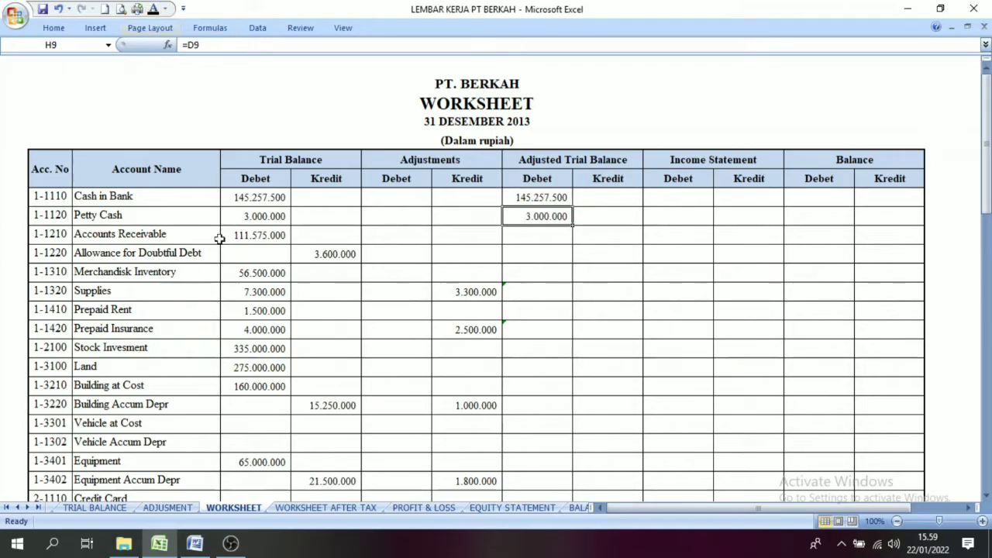
{"action": "left_click", "coordinate": [536, 236]}
{"action": "left_click", "coordinate": [154, 9]}
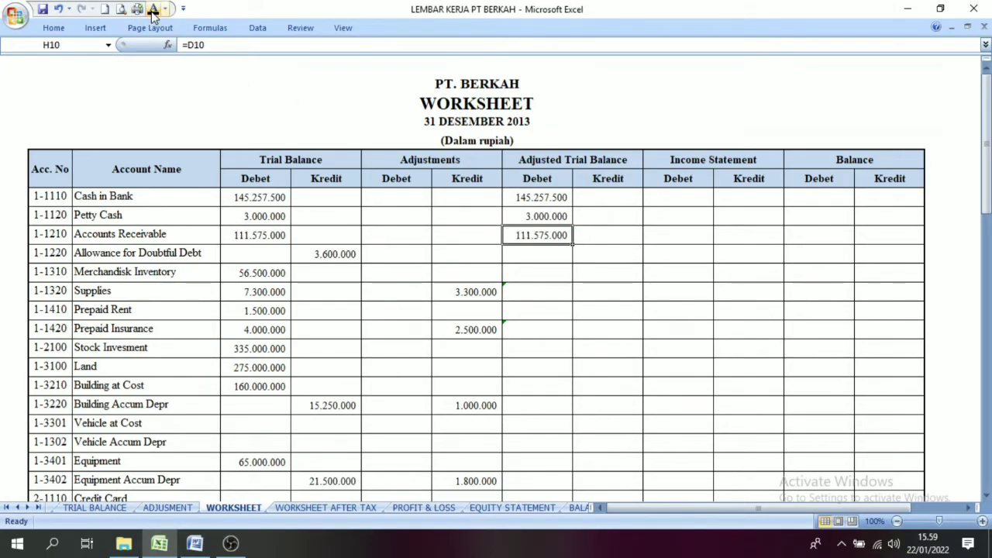
Step: Apply the black font colour to the Adjusted Trial Balance Kredit cell of Allowance for Doubtful Debt and Debet cell of Merchandisk Inventory
{"action": "left_click", "coordinate": [349, 253]}
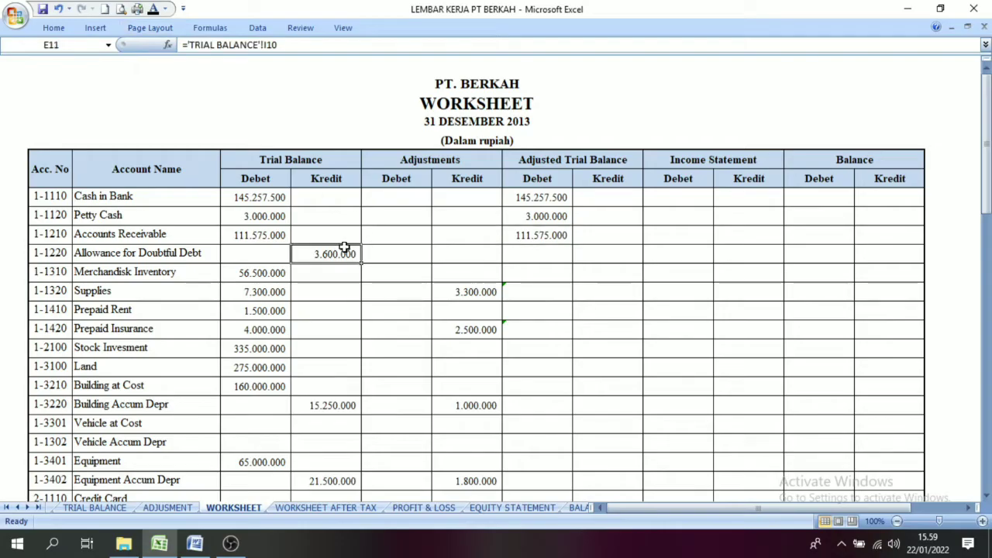
{"action": "left_click", "coordinate": [585, 255]}
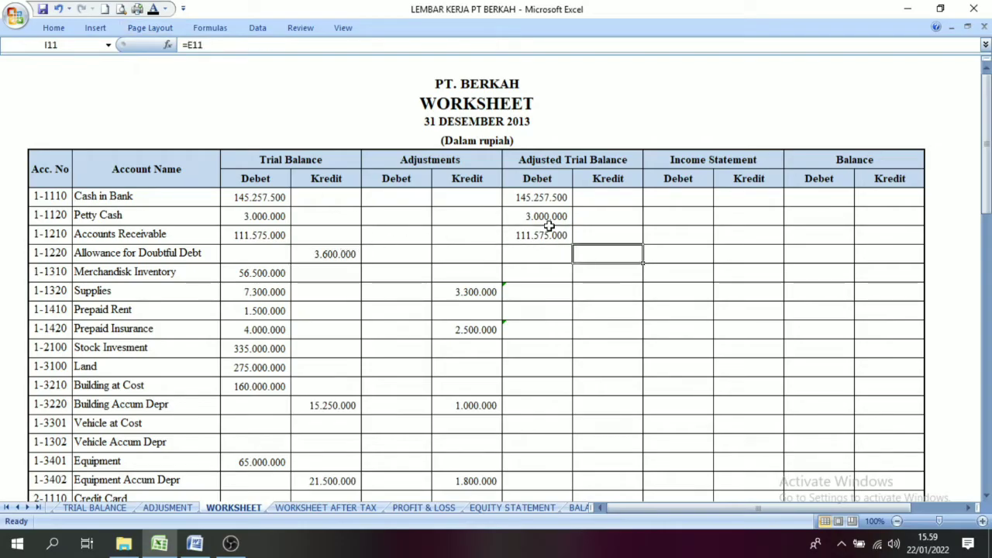
{"action": "left_click", "coordinate": [156, 11]}
{"action": "left_click", "coordinate": [266, 272]}
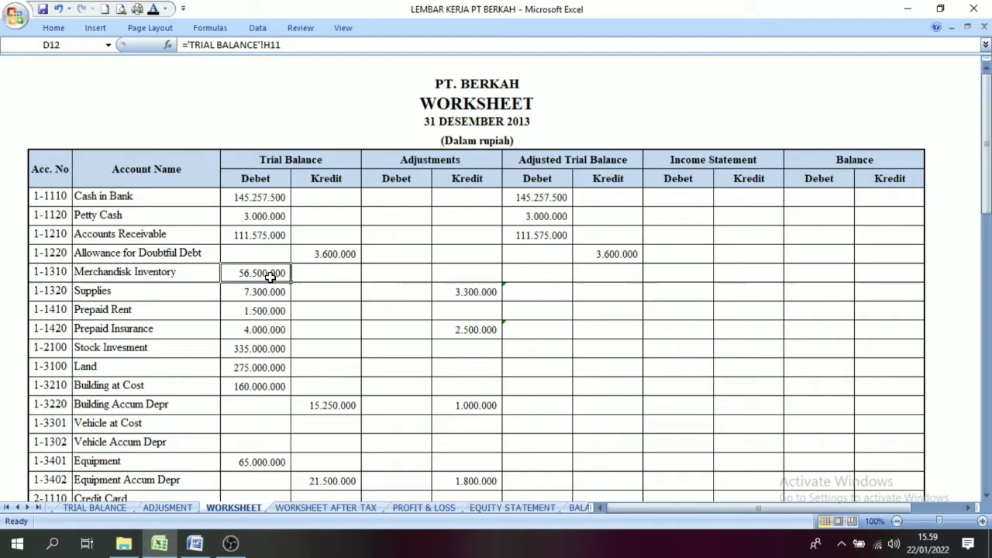
{"action": "left_click", "coordinate": [534, 277]}
{"action": "left_click", "coordinate": [153, 9]}
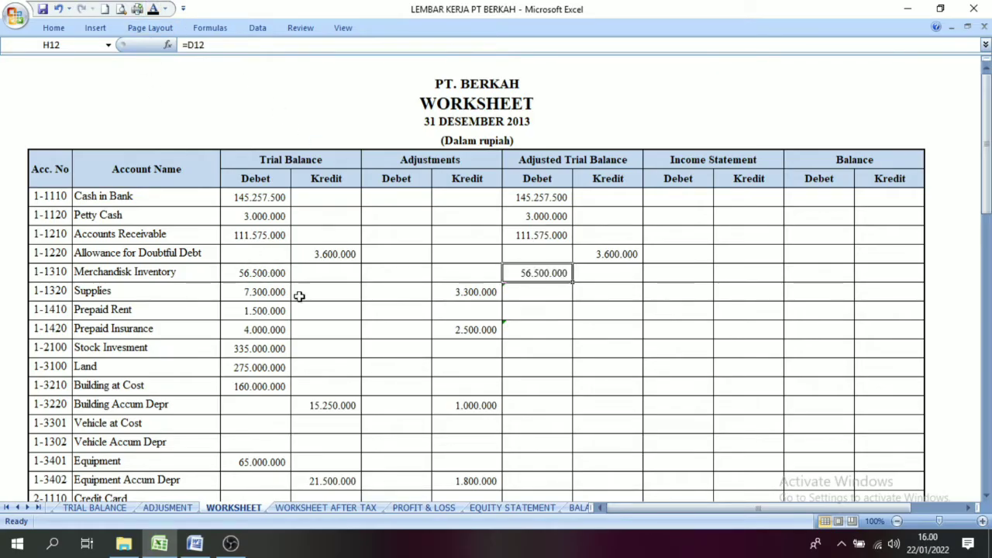
Step: Compare the Supplies amounts in the Trial Balance Debet and Adjustments Kredit columns
{"action": "left_click", "coordinate": [268, 291]}
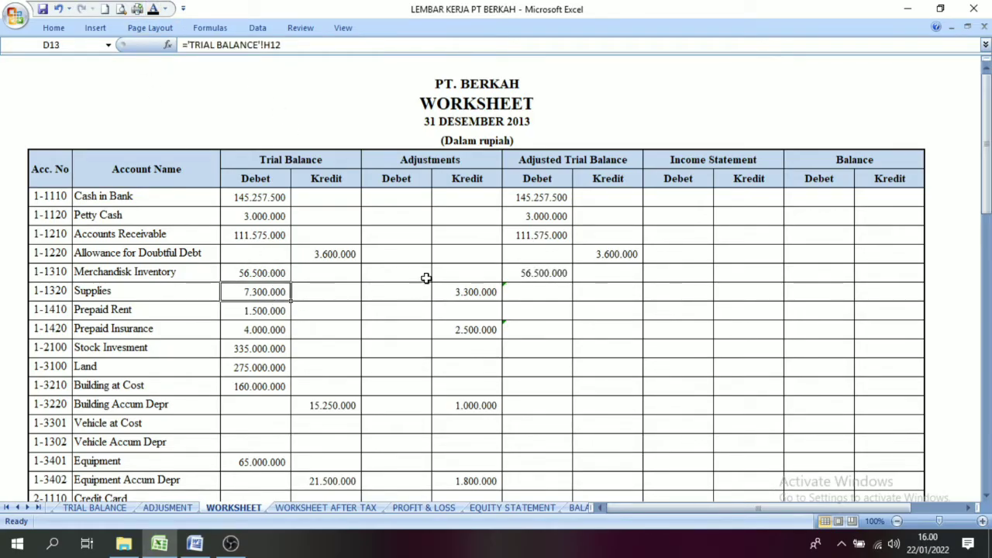
{"action": "left_click", "coordinate": [447, 291]}
{"action": "left_click", "coordinate": [279, 293]}
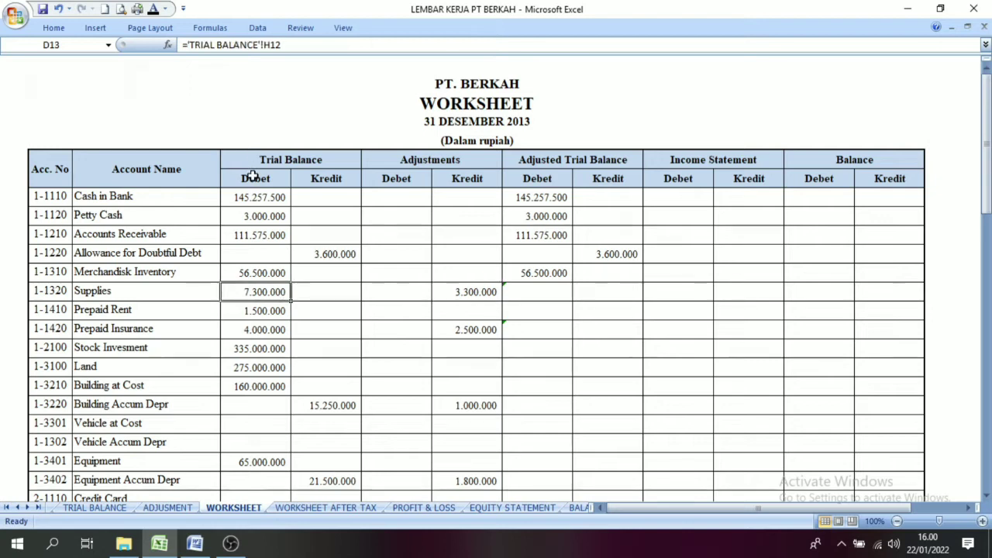
{"action": "left_click", "coordinate": [257, 172]}
{"action": "left_click", "coordinate": [260, 292]}
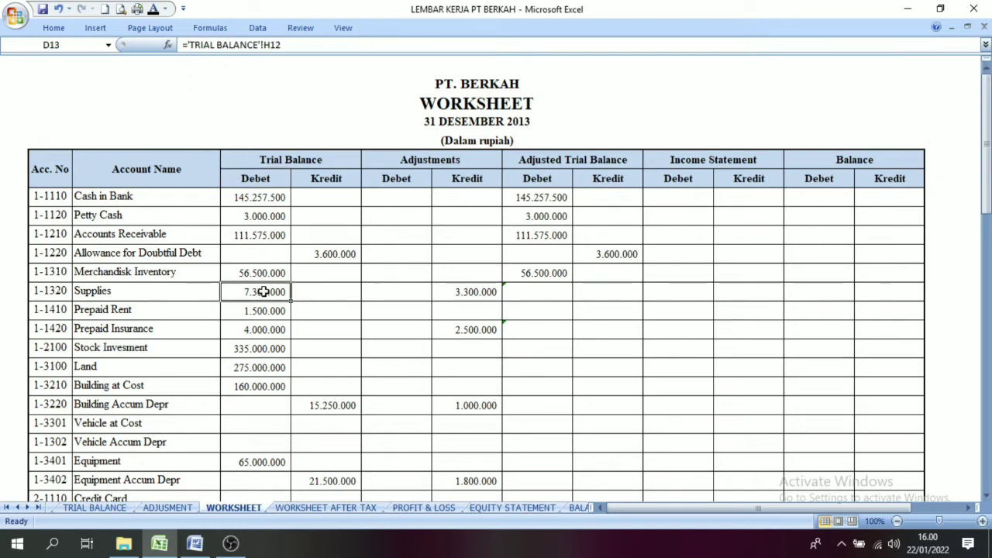
{"action": "left_click", "coordinate": [432, 161]}
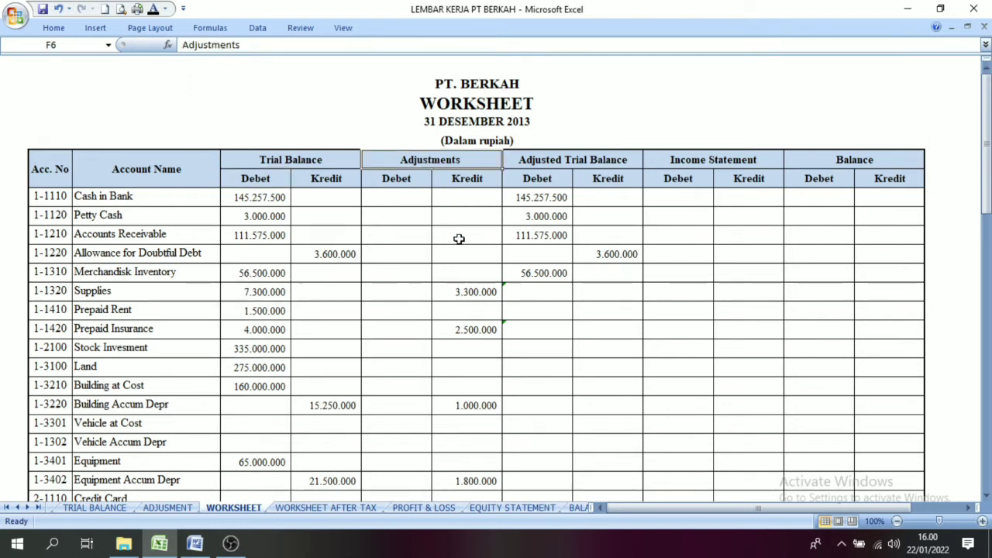
{"action": "left_click", "coordinate": [479, 294]}
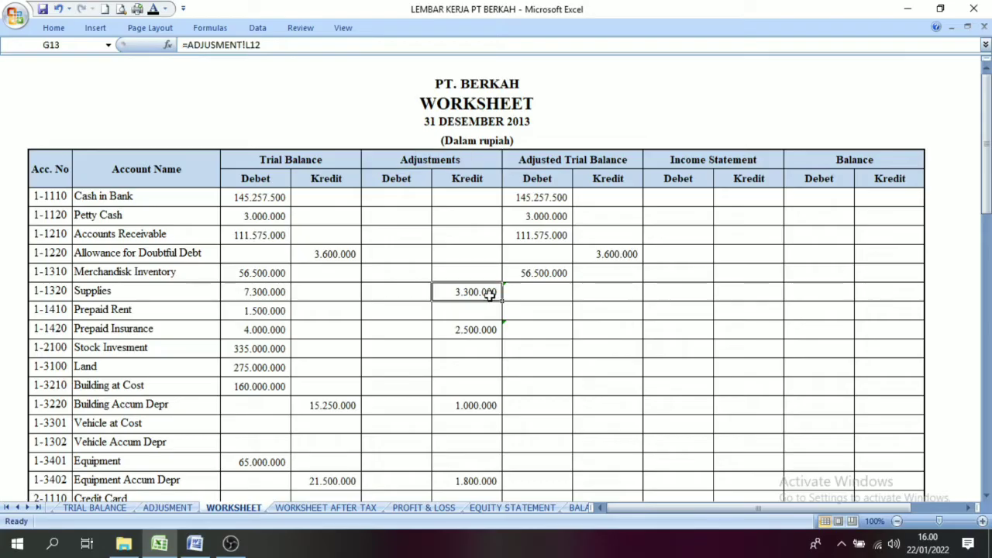
{"action": "left_click", "coordinate": [277, 293]}
{"action": "left_click", "coordinate": [469, 293]}
{"action": "left_click", "coordinate": [266, 295]}
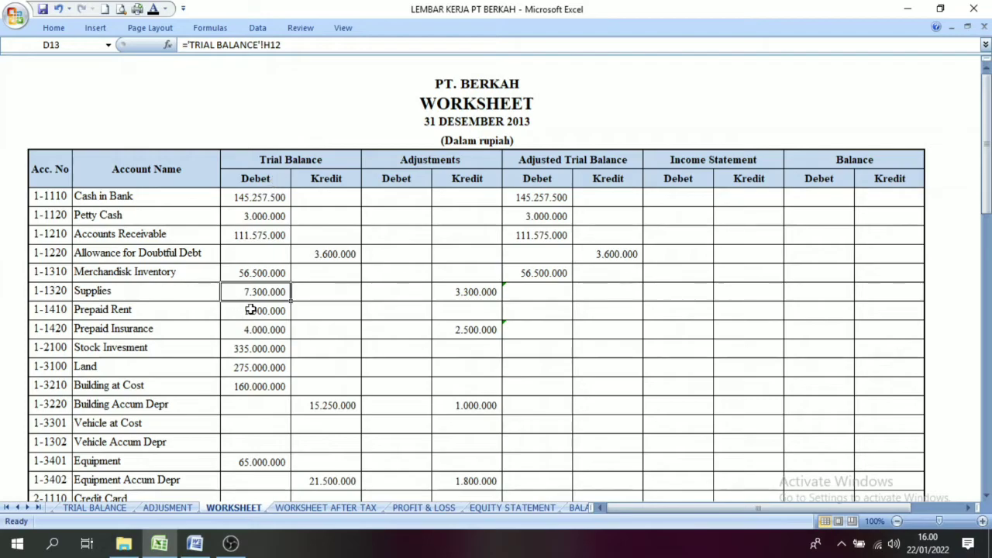
{"action": "left_click", "coordinate": [454, 293]}
Step: Apply the black font colour to the Adjusted Trial Balance Debet cells of Supplies and Prepaid Rent
{"action": "left_click", "coordinate": [548, 299]}
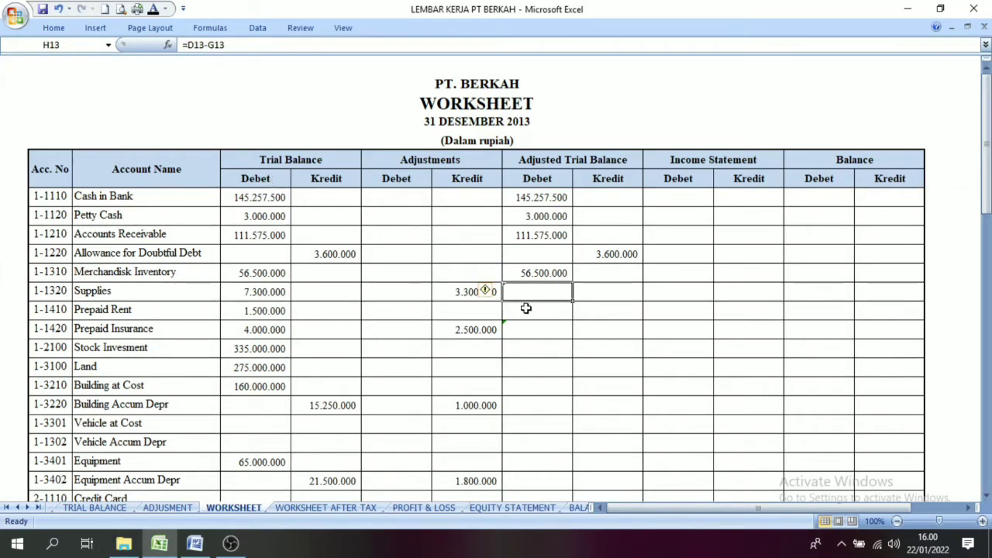
{"action": "left_click", "coordinate": [154, 10]}
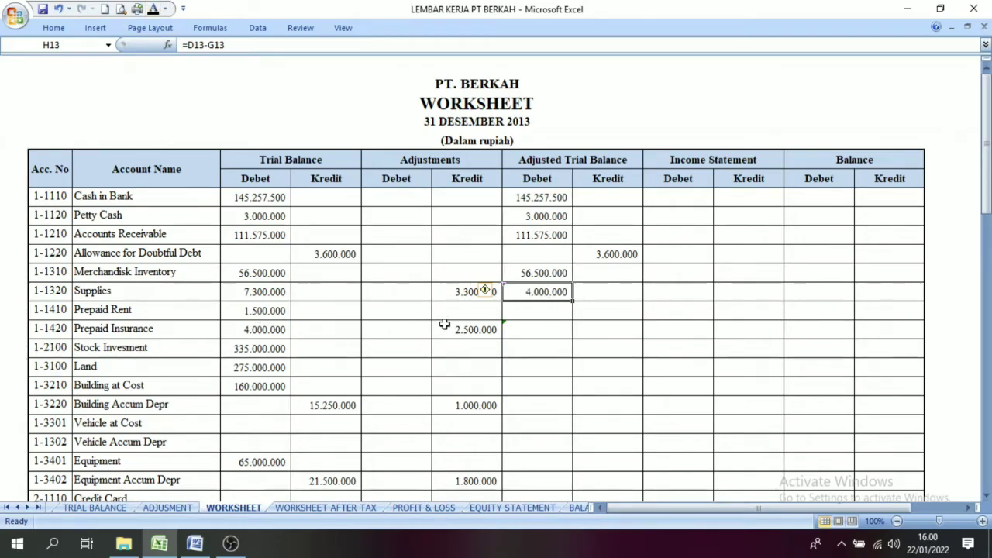
{"action": "left_click", "coordinate": [550, 311]}
{"action": "left_click", "coordinate": [154, 10]}
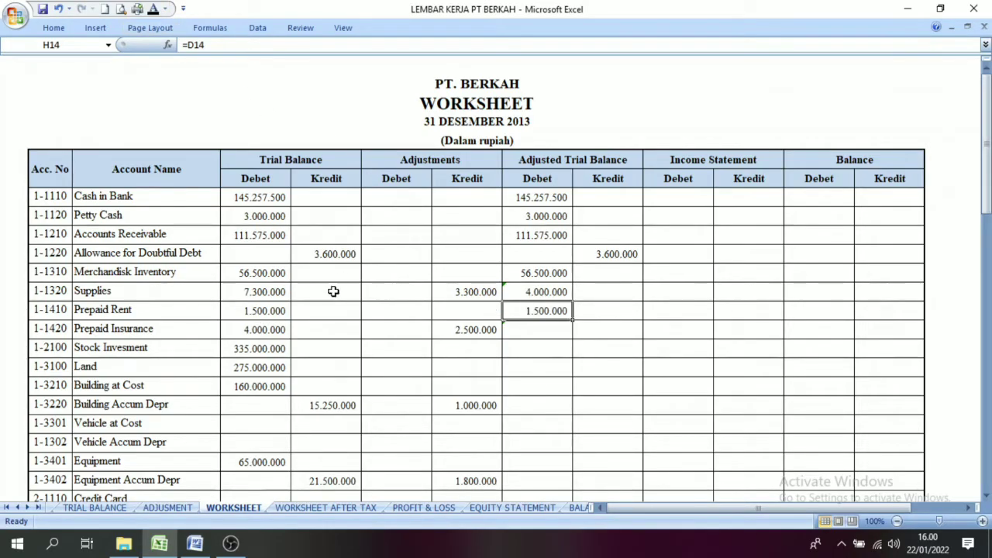
Step: Compare the Prepaid Insurance amounts in the Trial Balance Debet and Adjustments Kredit columns
{"action": "left_click", "coordinate": [279, 328]}
{"action": "left_click", "coordinate": [467, 330]}
{"action": "left_click", "coordinate": [286, 329]}
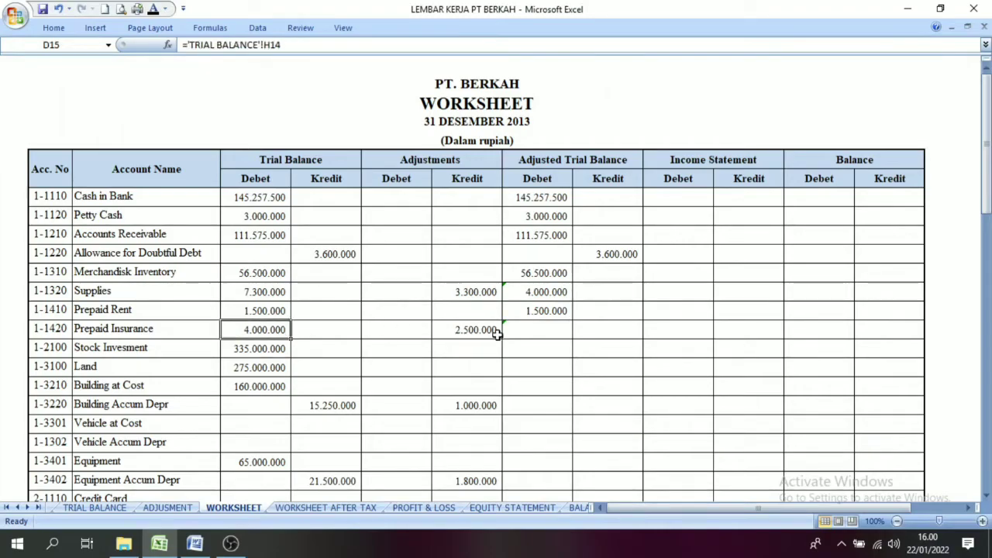
{"action": "left_click", "coordinate": [465, 331]}
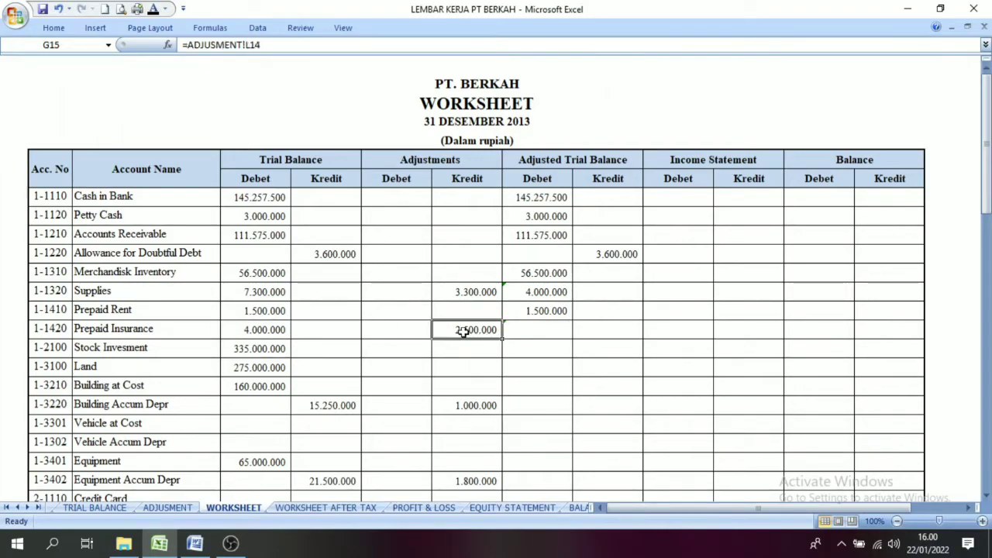
{"action": "left_click", "coordinate": [271, 331]}
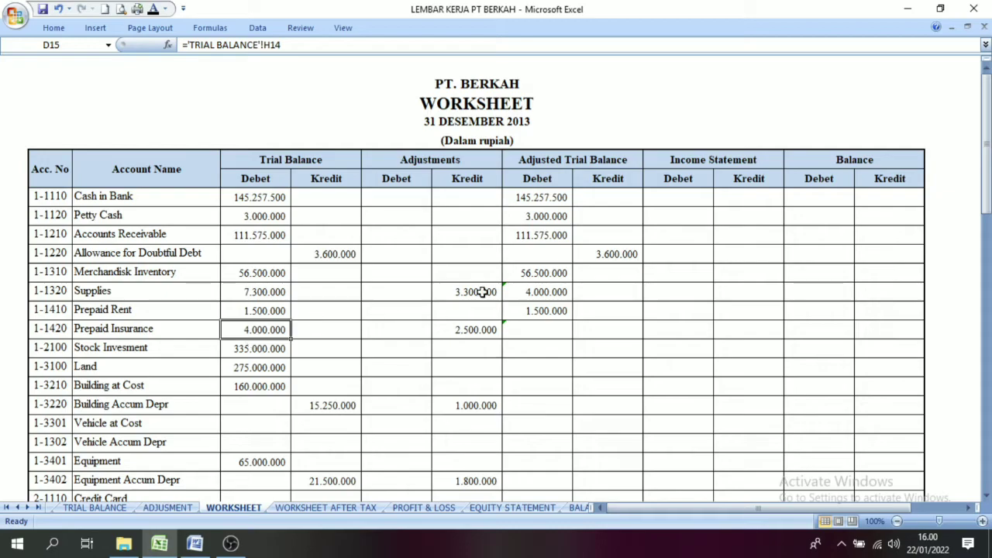
{"action": "left_click", "coordinate": [432, 160]}
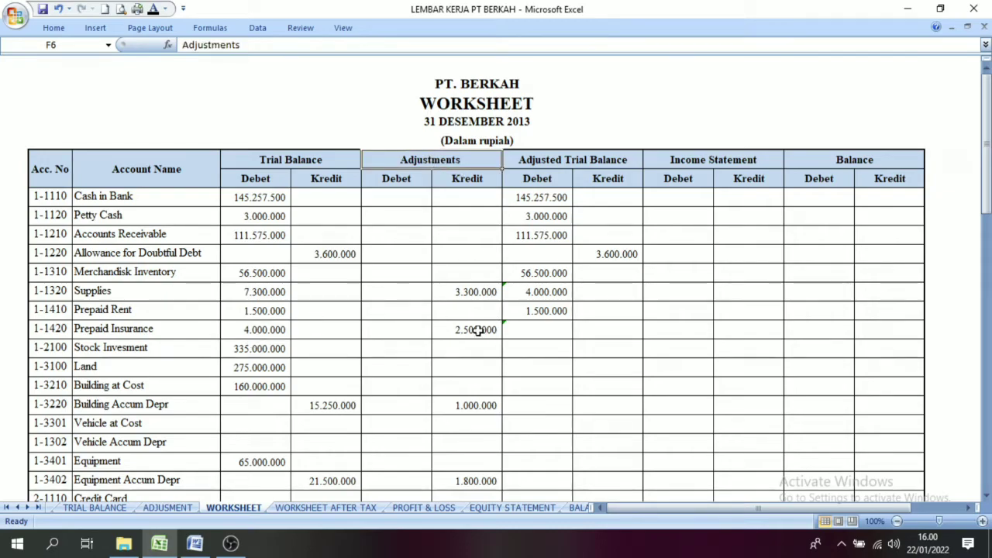
{"action": "left_click", "coordinate": [478, 330]}
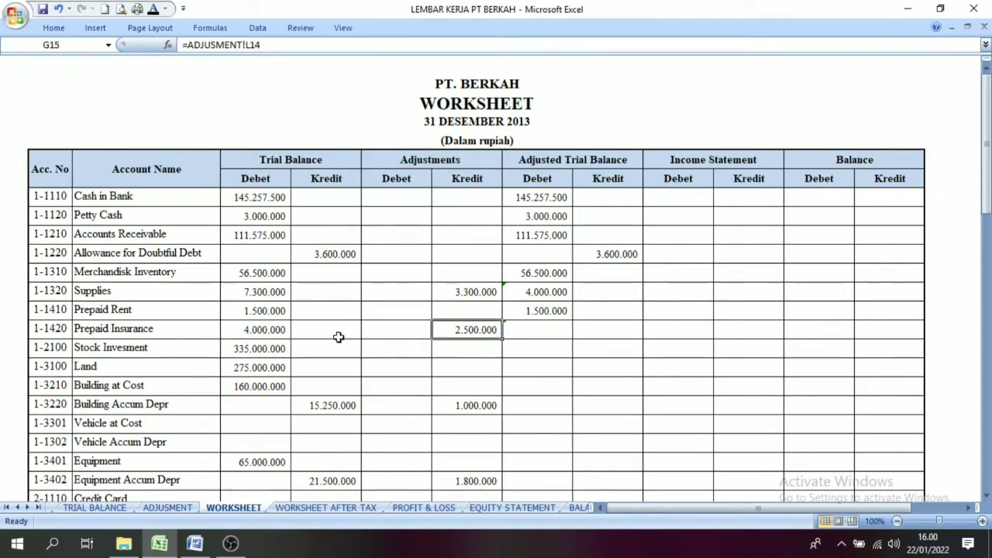
{"action": "left_click", "coordinate": [261, 331]}
{"action": "left_click", "coordinate": [463, 342]}
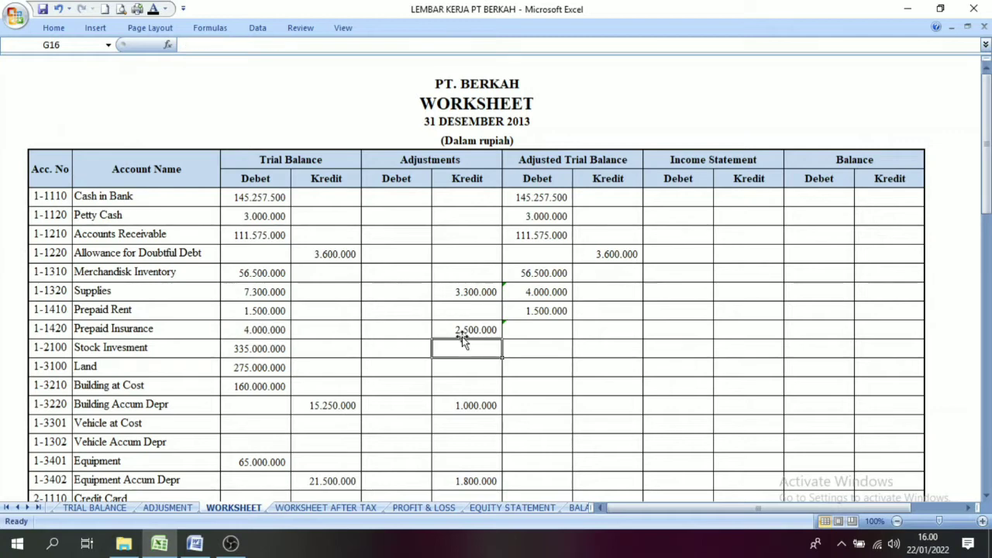
{"action": "left_click", "coordinate": [269, 331]}
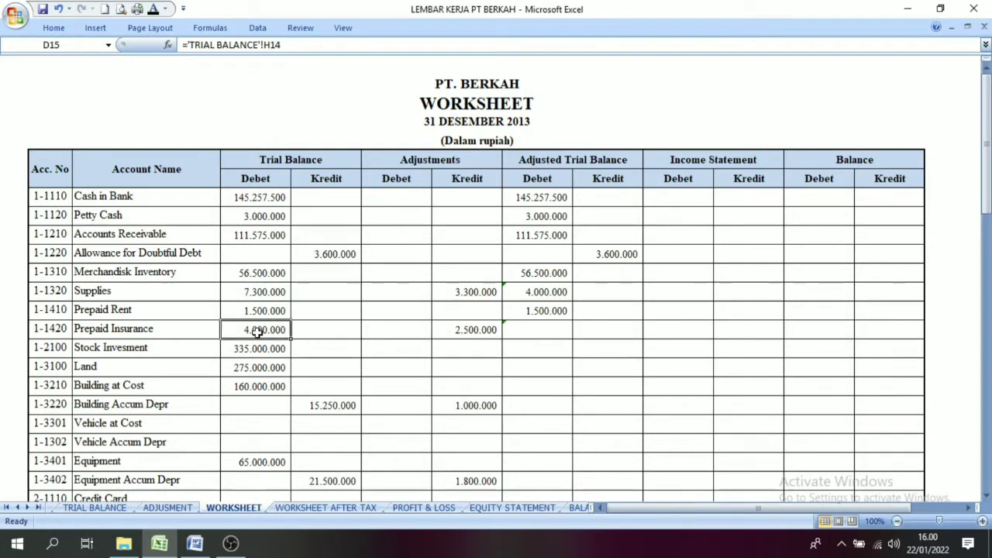
{"action": "left_click", "coordinate": [482, 330]}
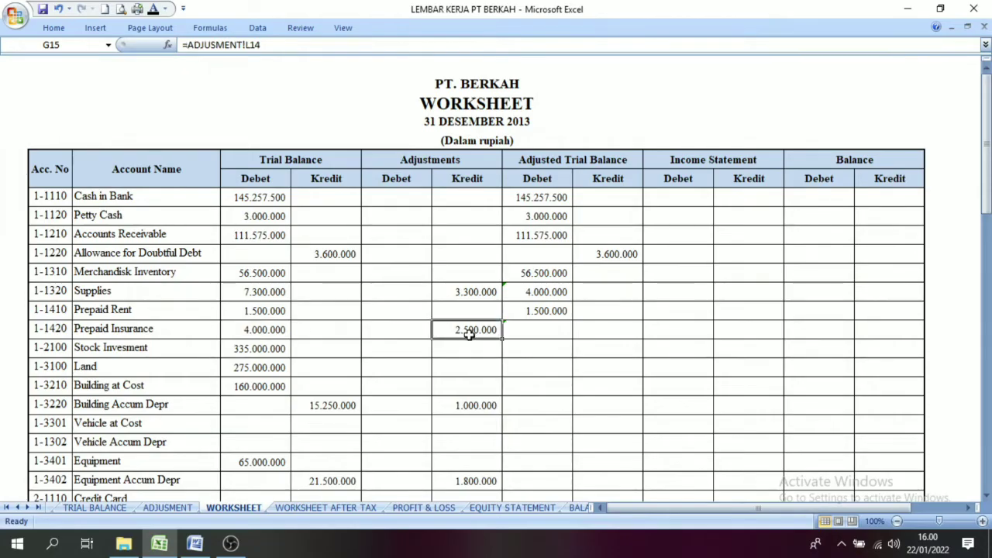
Step: Apply the black font colour to the Adjusted Trial Balance Debet cells of Prepaid Insurance, Stock Invesment, Land and Building at Cost
{"action": "left_click", "coordinate": [533, 331]}
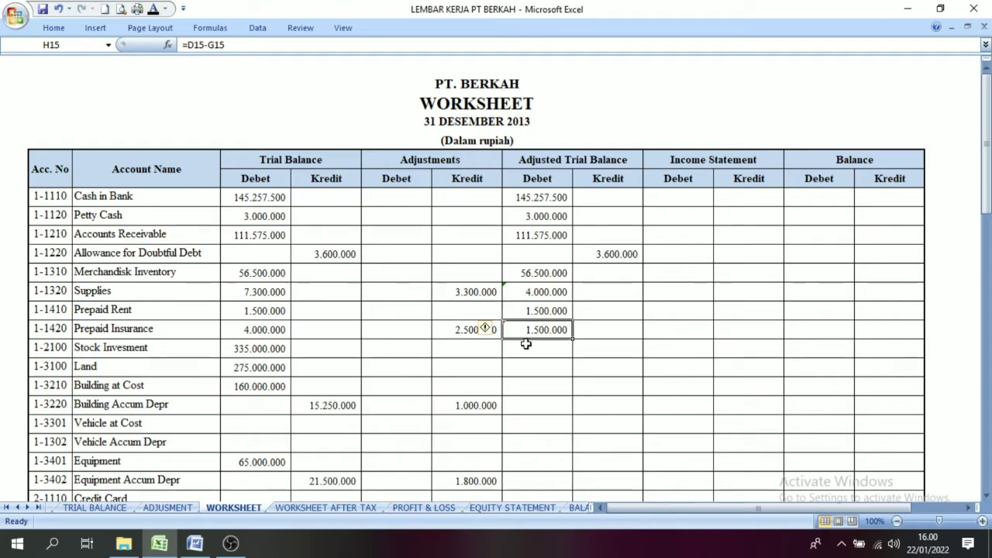
{"action": "left_click_drag", "start_coordinate": [267, 348], "coordinate": [261, 369]}
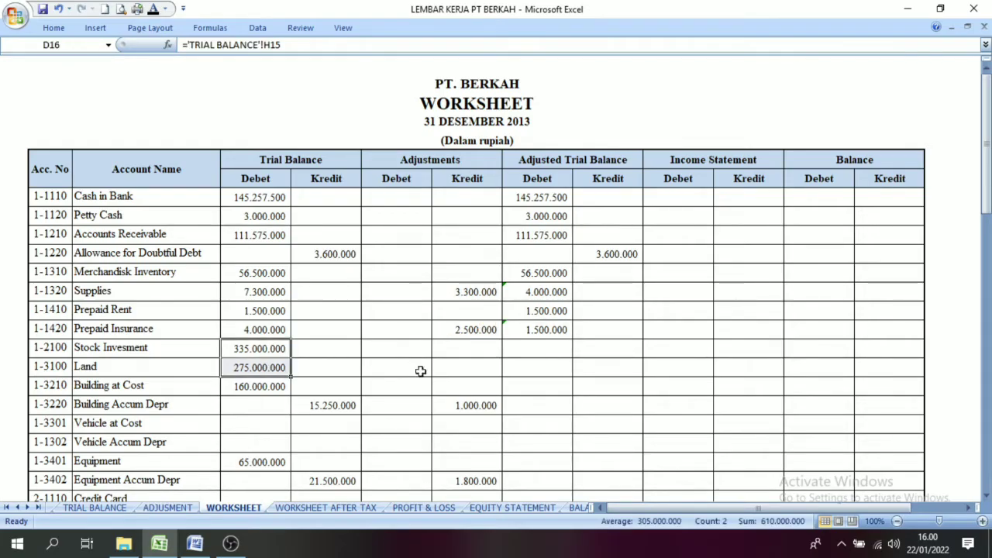
{"action": "left_click_drag", "start_coordinate": [550, 352], "coordinate": [547, 374]}
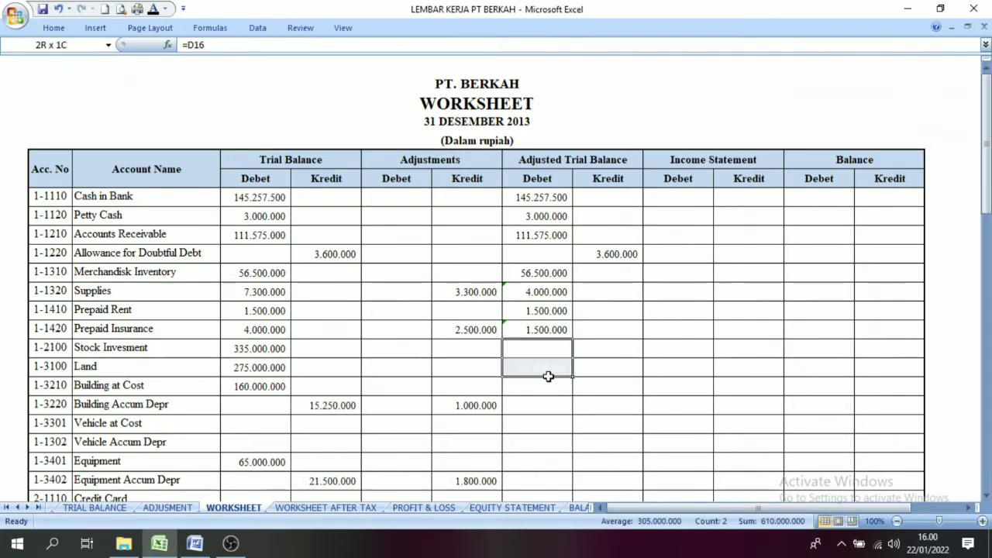
{"action": "left_click", "coordinate": [154, 9]}
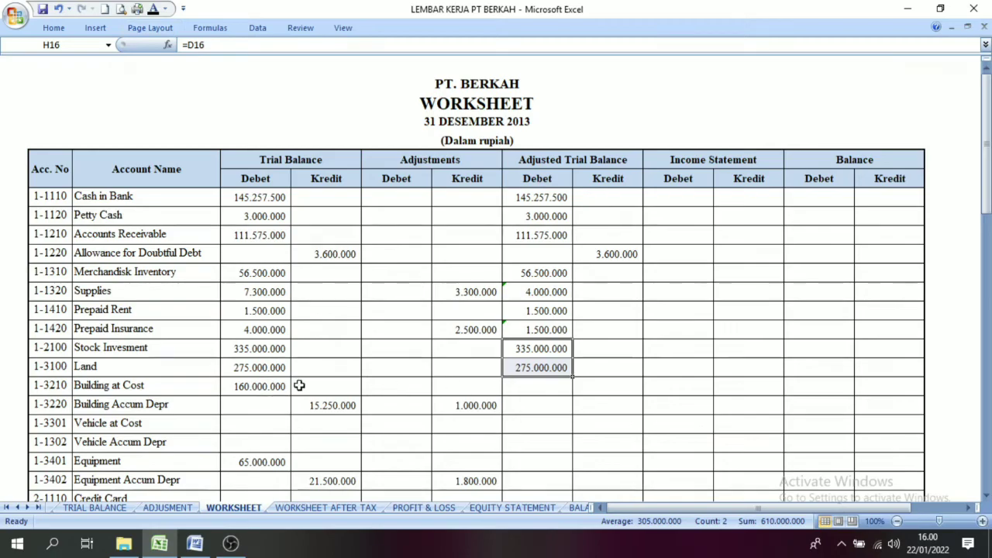
{"action": "left_click", "coordinate": [526, 382]}
{"action": "left_click", "coordinate": [154, 9]}
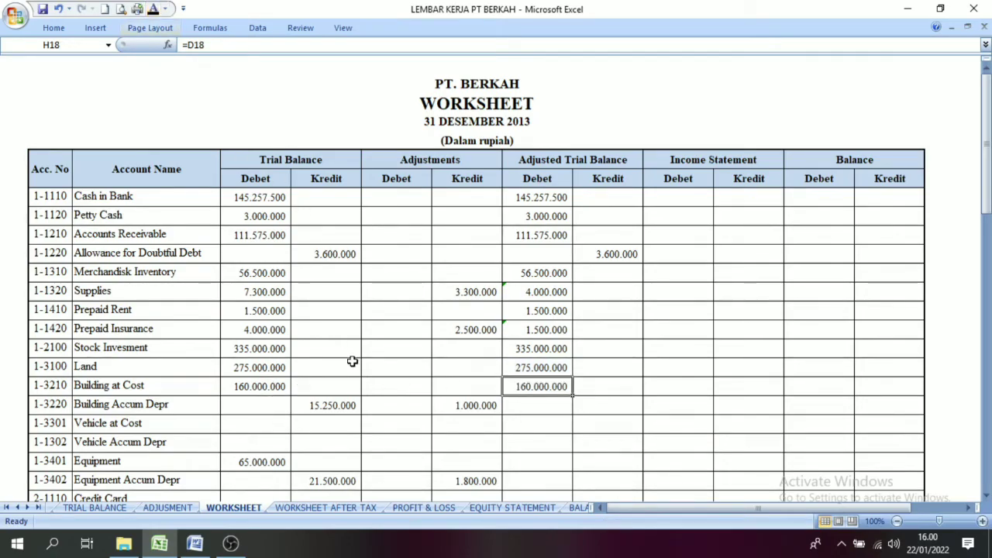
Step: Check Building Accum Depr's Trial Balance and Adjustments Kredit amounts and apply the black font colour to its Adjusted Trial Balance Kredit cell
{"action": "left_click", "coordinate": [321, 409]}
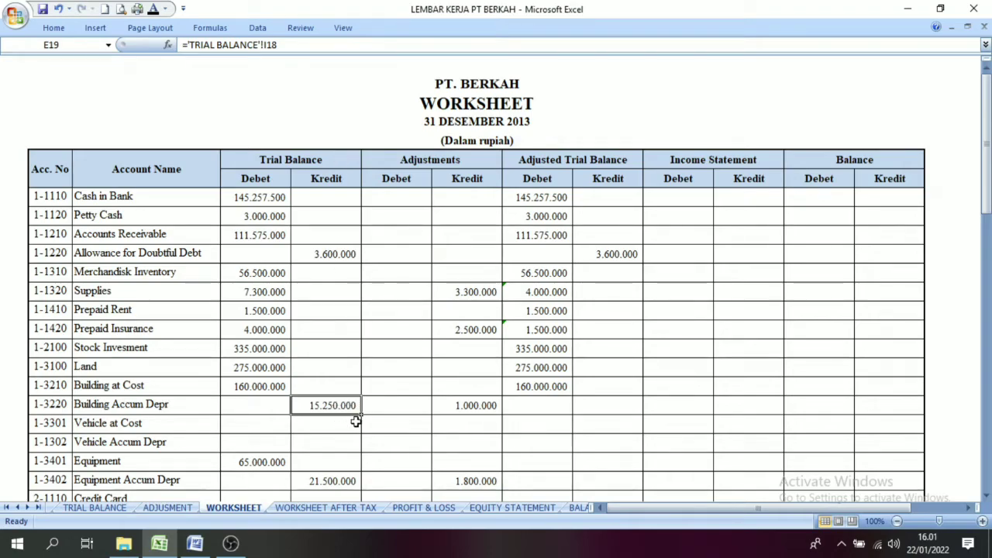
{"action": "left_click", "coordinate": [425, 160]}
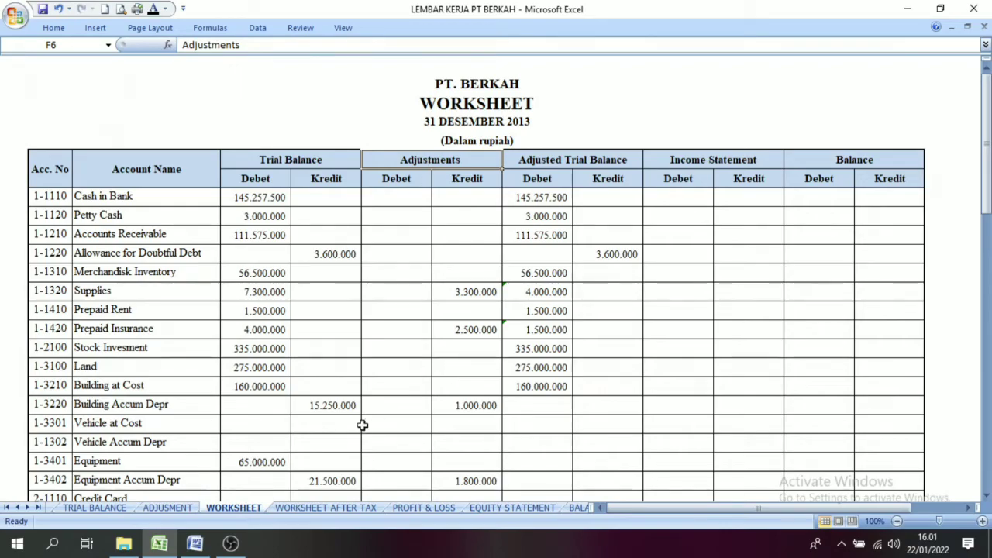
{"action": "left_click", "coordinate": [343, 407]}
{"action": "left_click", "coordinate": [454, 411]}
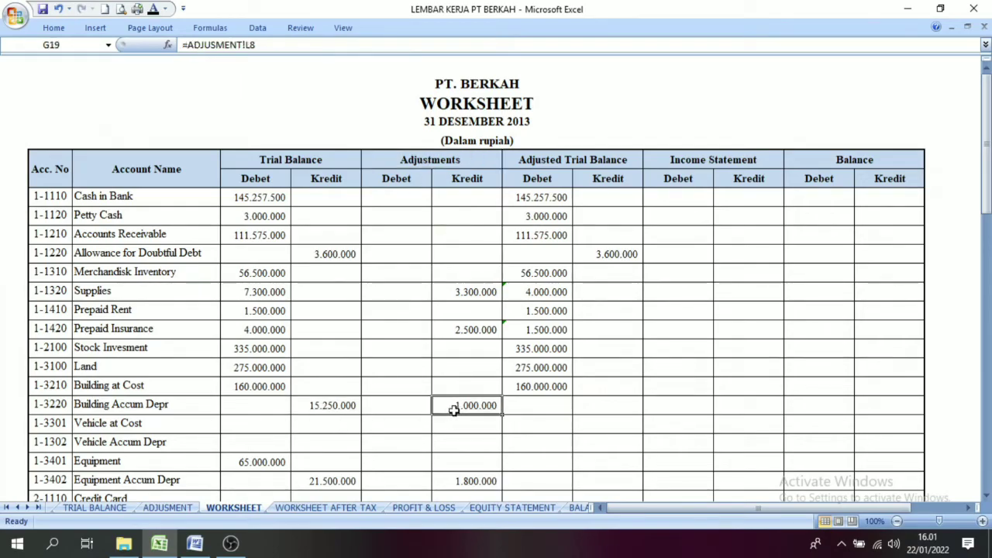
{"action": "left_click", "coordinate": [337, 409]}
{"action": "left_click", "coordinate": [479, 408]}
{"action": "left_click", "coordinate": [606, 401]}
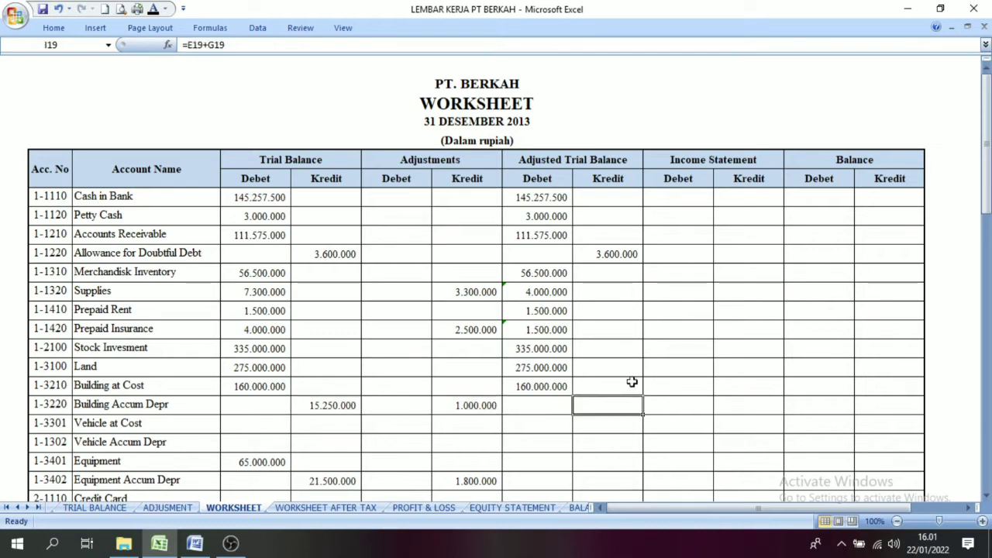
{"action": "left_click", "coordinate": [154, 10]}
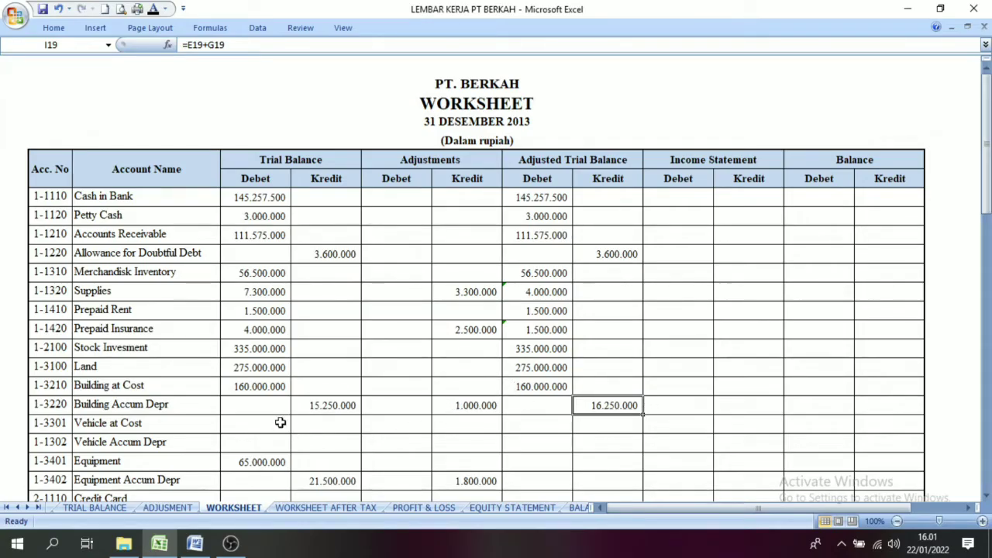
Step: Pass over the empty Vehicle rows and apply the black font colour to Equipment's Adjusted Trial Balance Debet cell
{"action": "left_click_drag", "start_coordinate": [280, 422], "coordinate": [324, 455]}
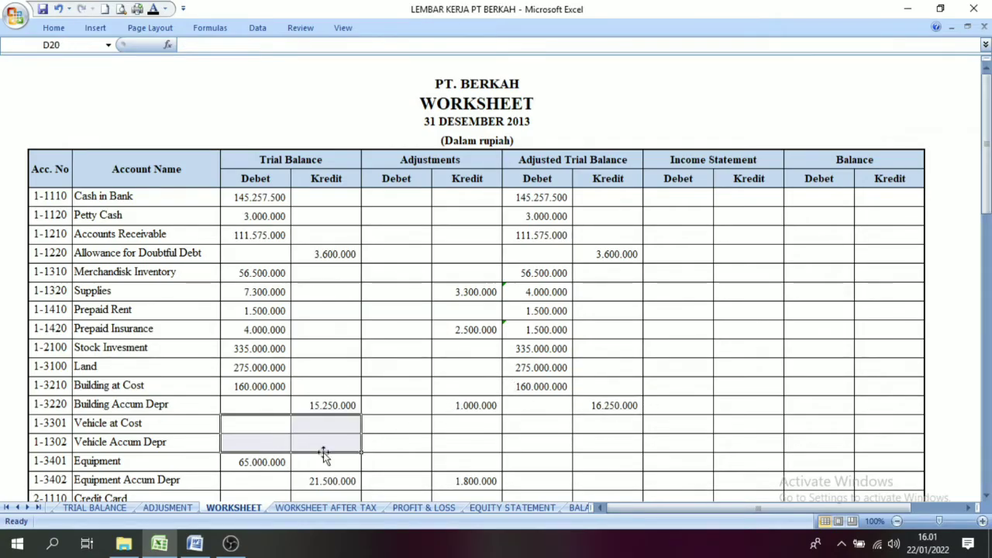
{"action": "left_click", "coordinate": [249, 460]}
{"action": "left_click", "coordinate": [532, 462]}
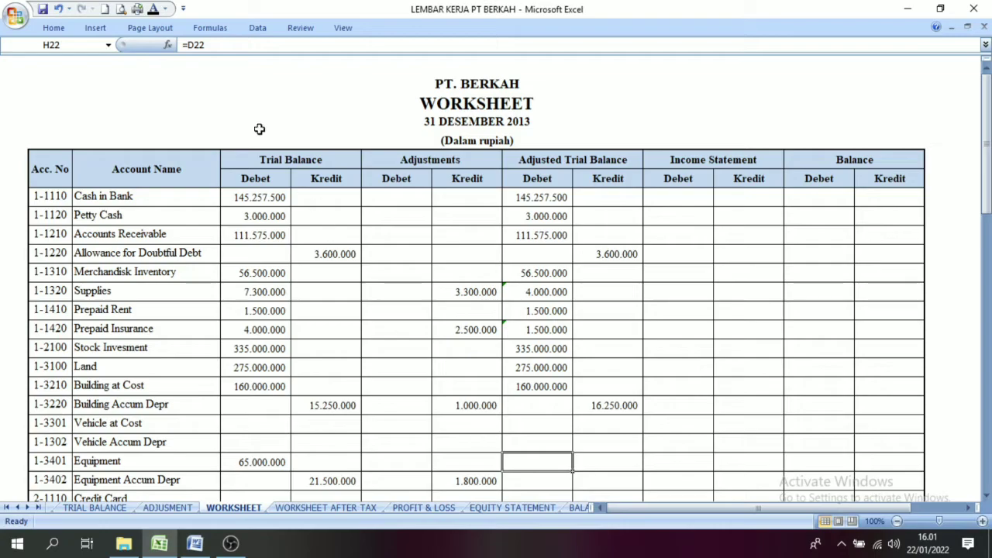
{"action": "left_click", "coordinate": [152, 12]}
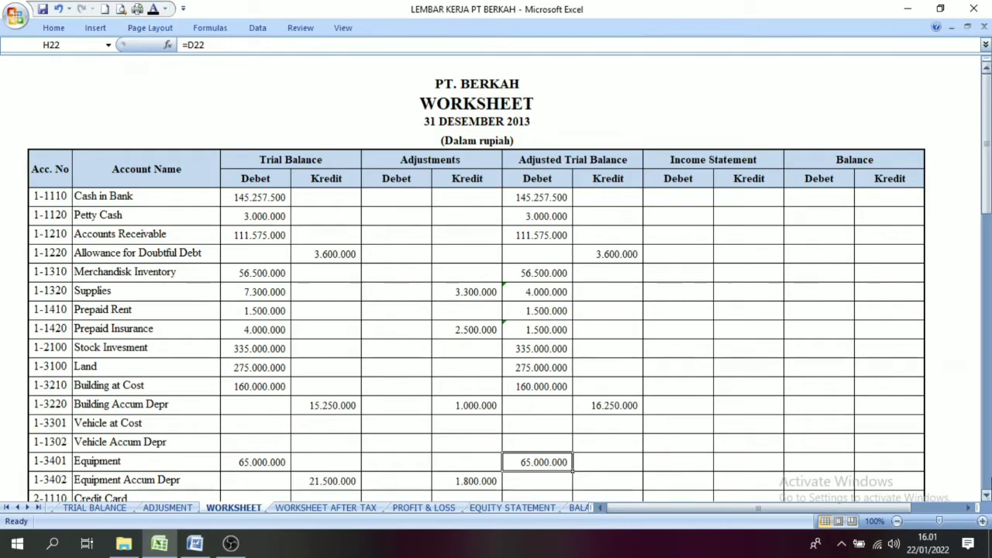
Step: Check Equipment Accum Depr's Trial Balance and Adjustments Kredit amounts and apply the black font colour to its Adjusted Trial Balance Kredit cell
{"action": "scroll", "coordinate": [81, 395], "scroll_direction": "down", "scroll_amount": 3}
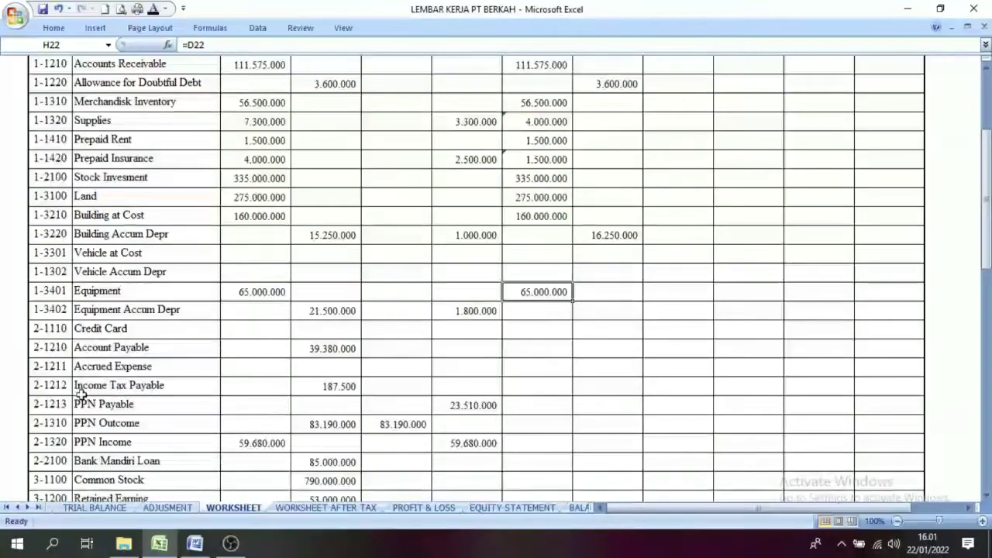
{"action": "left_click", "coordinate": [315, 310]}
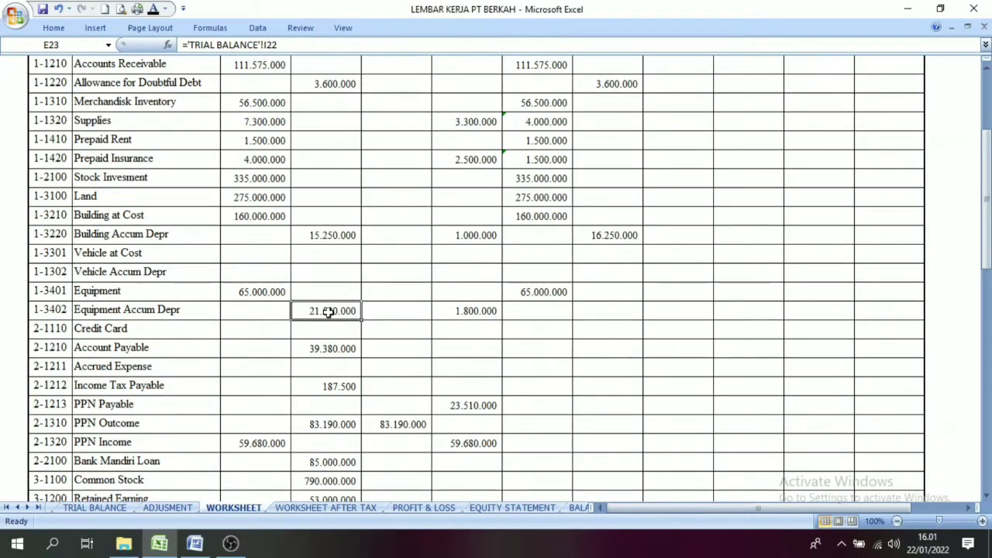
{"action": "left_click", "coordinate": [479, 310]}
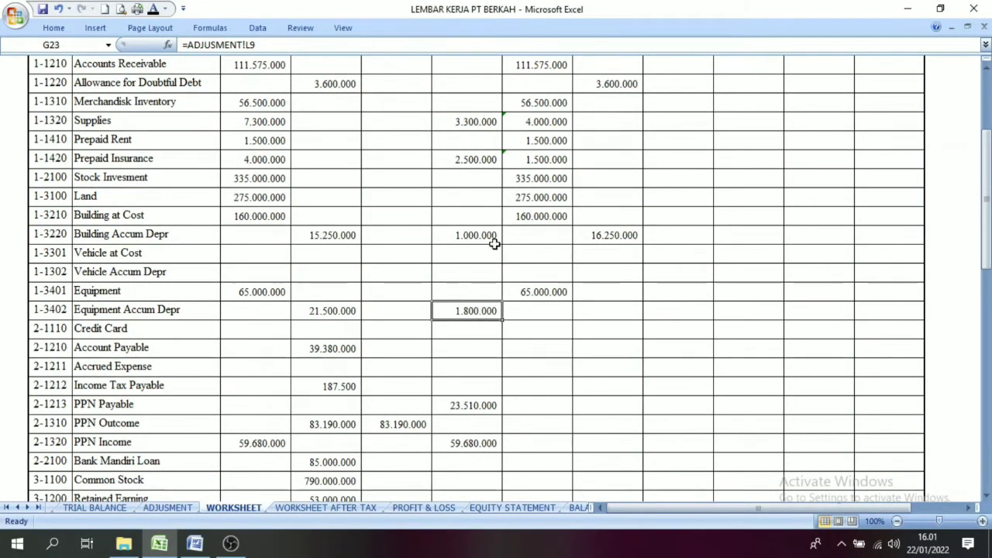
{"action": "left_click", "coordinate": [338, 310]}
{"action": "left_click", "coordinate": [461, 311]}
{"action": "left_click", "coordinate": [582, 311]}
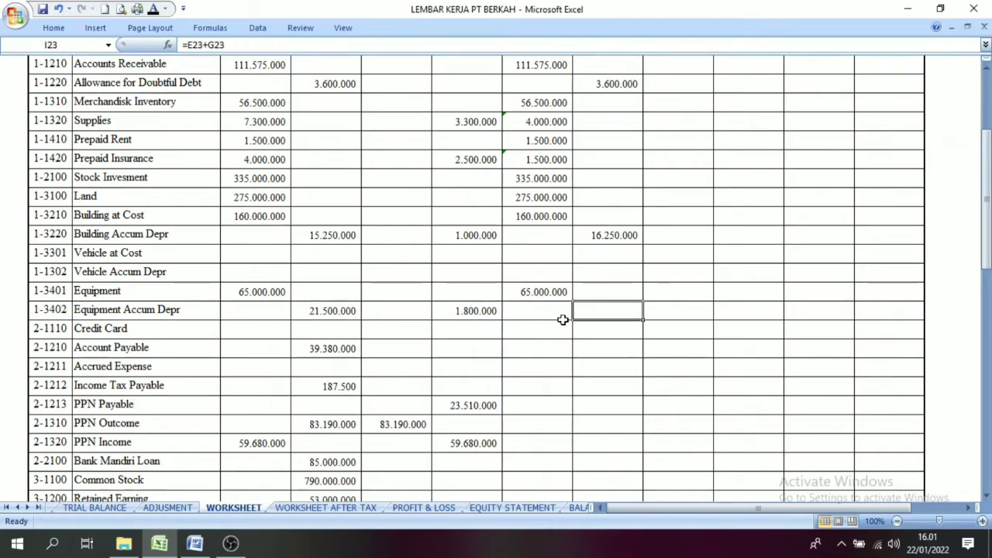
{"action": "left_click", "coordinate": [154, 11]}
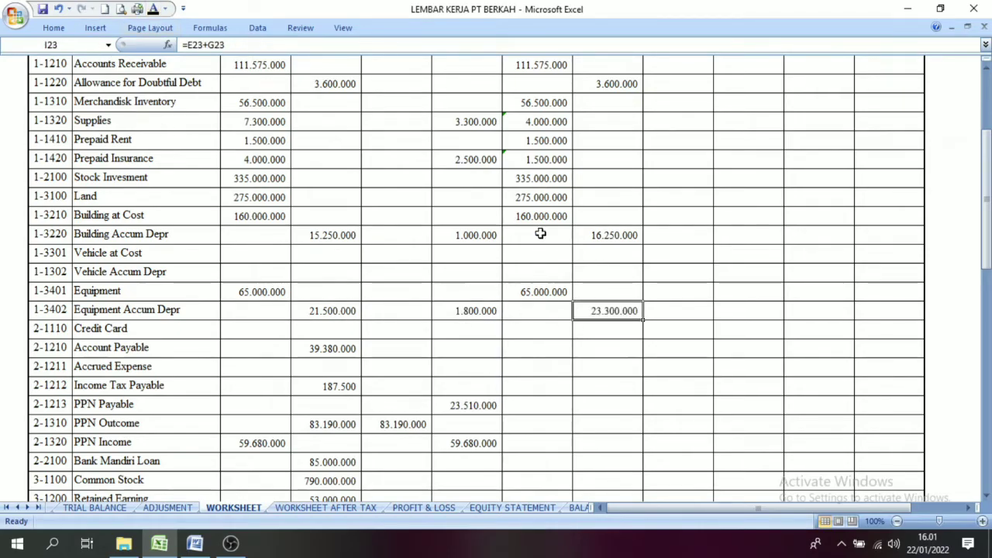
Step: Apply the black font colour to both Adjusted Trial Balance columns from Equipment down to Gain/Loss Sales Vehicle
{"action": "left_click_drag", "start_coordinate": [541, 293], "coordinate": [571, 452]}
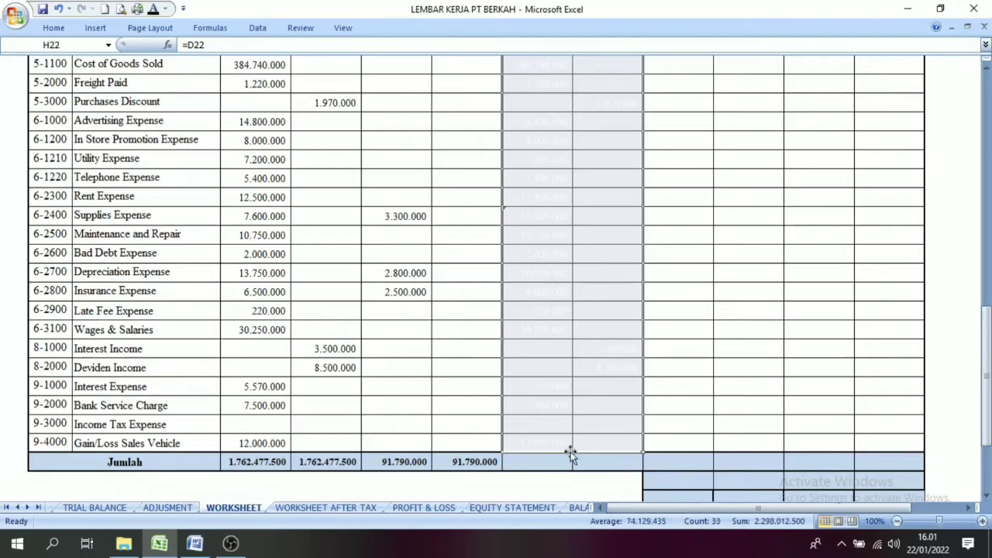
{"action": "left_click_drag", "start_coordinate": [986, 341], "coordinate": [986, 279]}
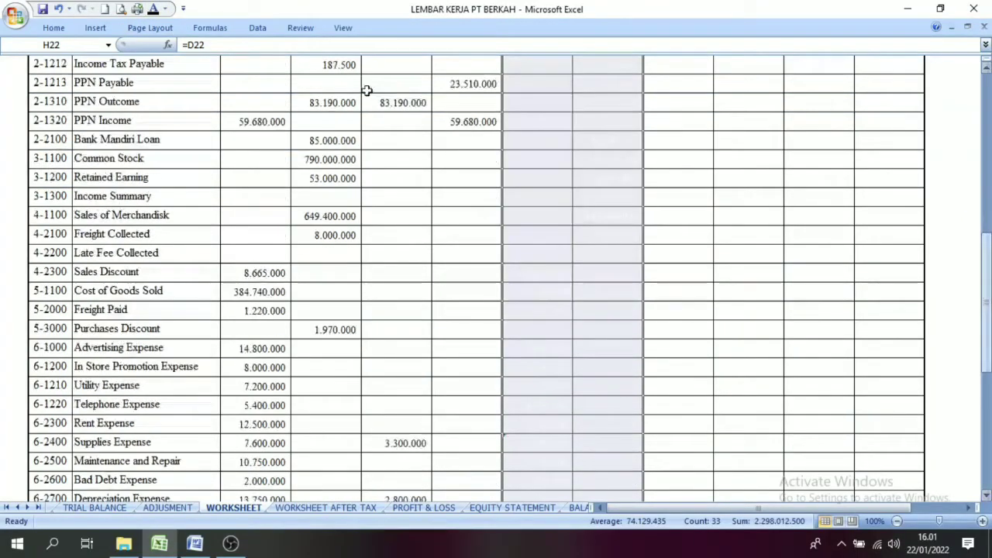
{"action": "left_click", "coordinate": [154, 9]}
{"action": "left_click", "coordinate": [702, 315]}
Step: Apply the black font colour to the Adjusted Trial Balance Debet and Kredit totals in the Jumlah row
{"action": "left_click_drag", "start_coordinate": [986, 206], "coordinate": [986, 388]}
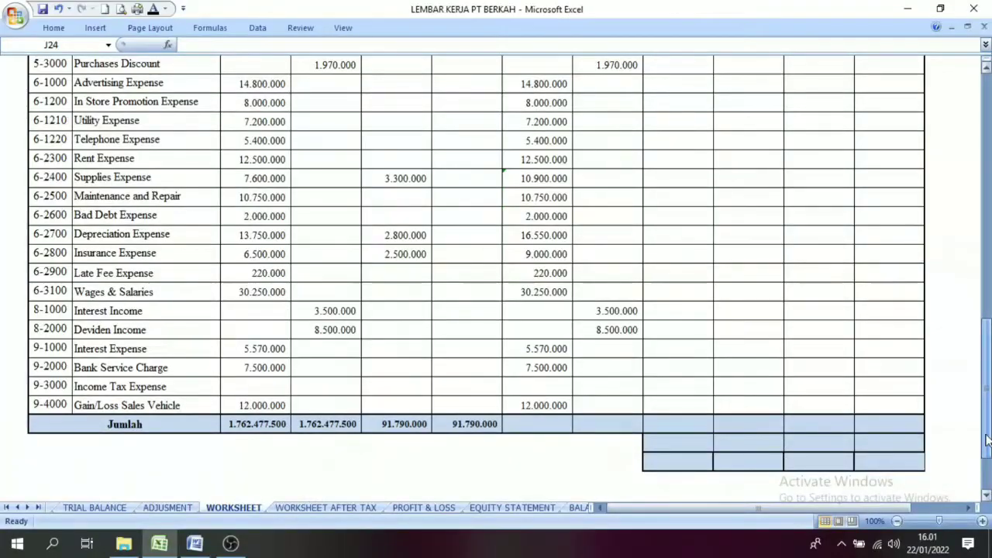
{"action": "left_click_drag", "start_coordinate": [527, 428], "coordinate": [577, 426]}
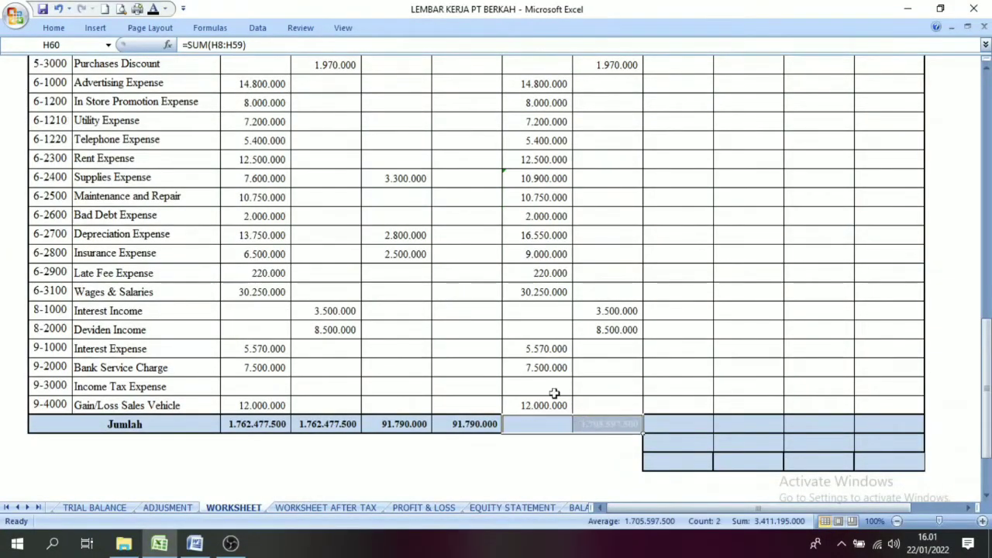
{"action": "left_click", "coordinate": [154, 9]}
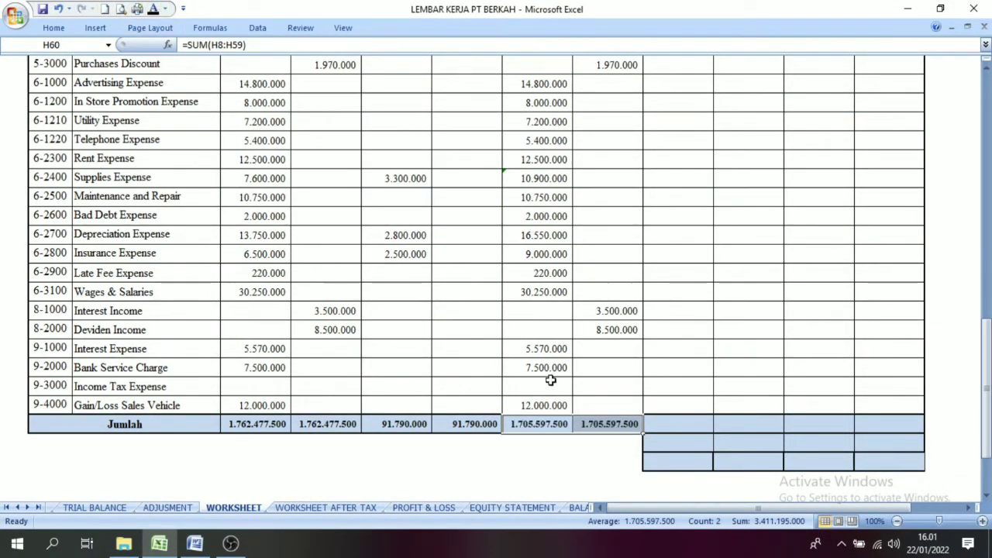
{"action": "left_click", "coordinate": [530, 443]}
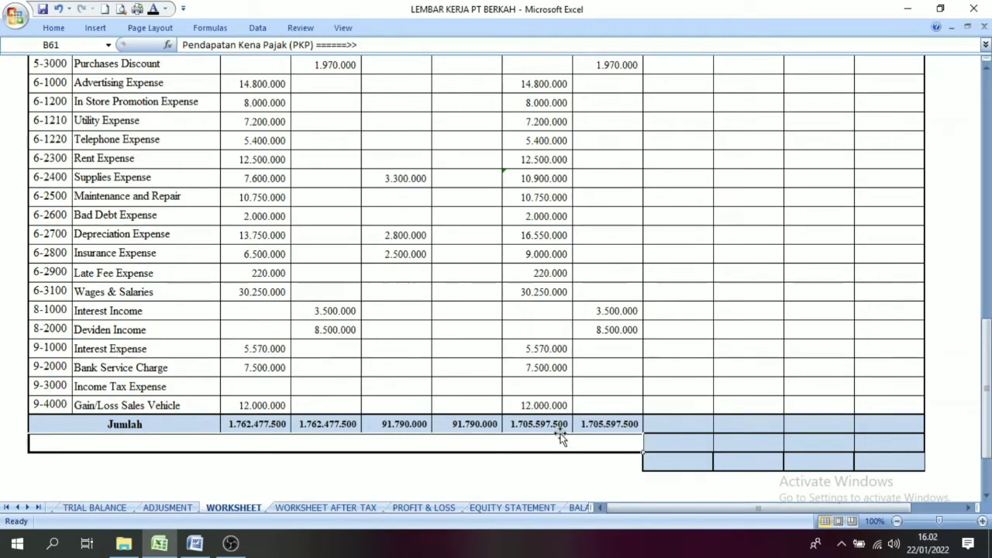
Step: Compare the Adjusted Trial Balance Debet and Kredit totals in the Jumlah row
{"action": "left_click", "coordinate": [614, 424]}
{"action": "left_click", "coordinate": [556, 429]}
{"action": "left_click", "coordinate": [608, 427]}
{"action": "left_click", "coordinate": [546, 432]}
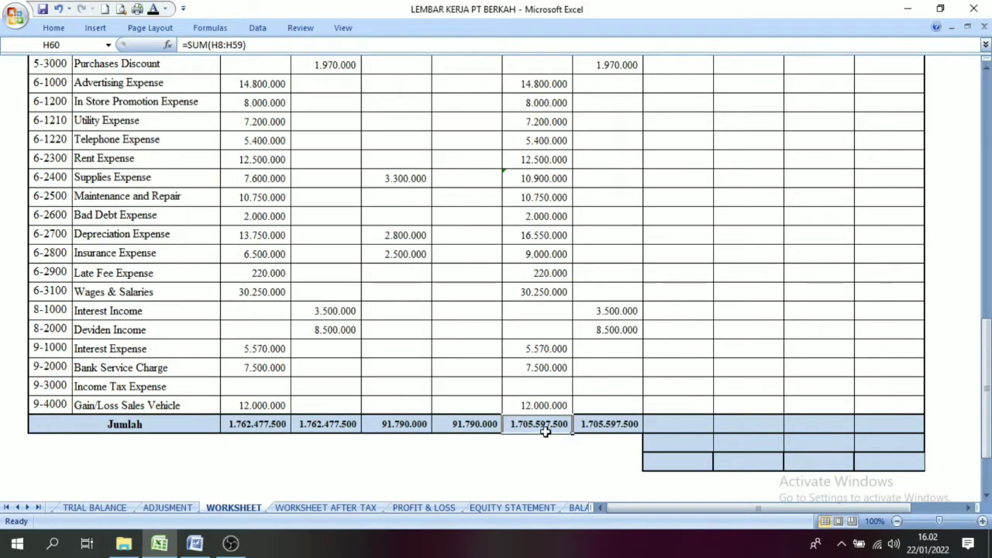
{"action": "left_click", "coordinate": [597, 428]}
{"action": "left_click", "coordinate": [552, 425]}
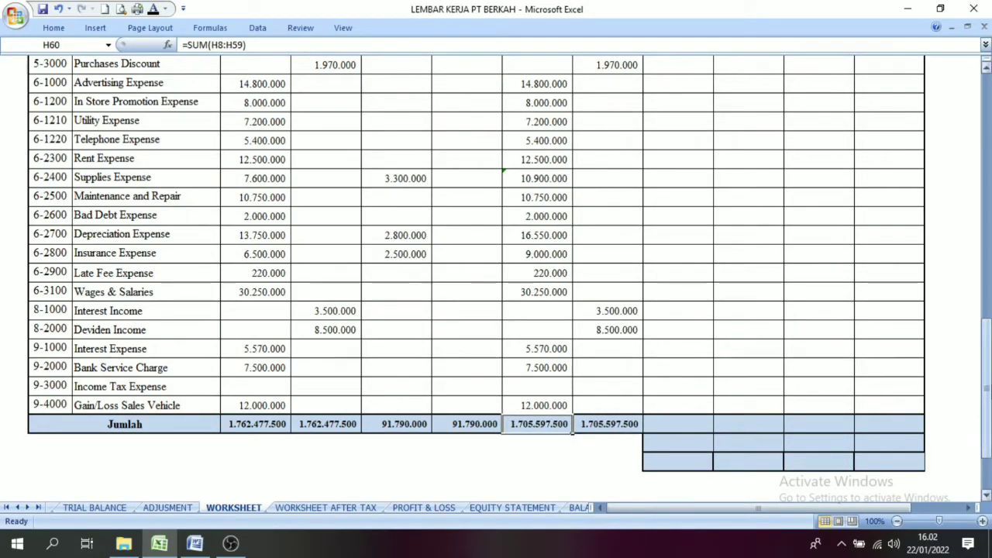
Step: Examine the Income Statement heading and its empty Debet and Kredit columns for the first asset accounts
{"action": "left_click_drag", "start_coordinate": [986, 388], "coordinate": [986, 141]}
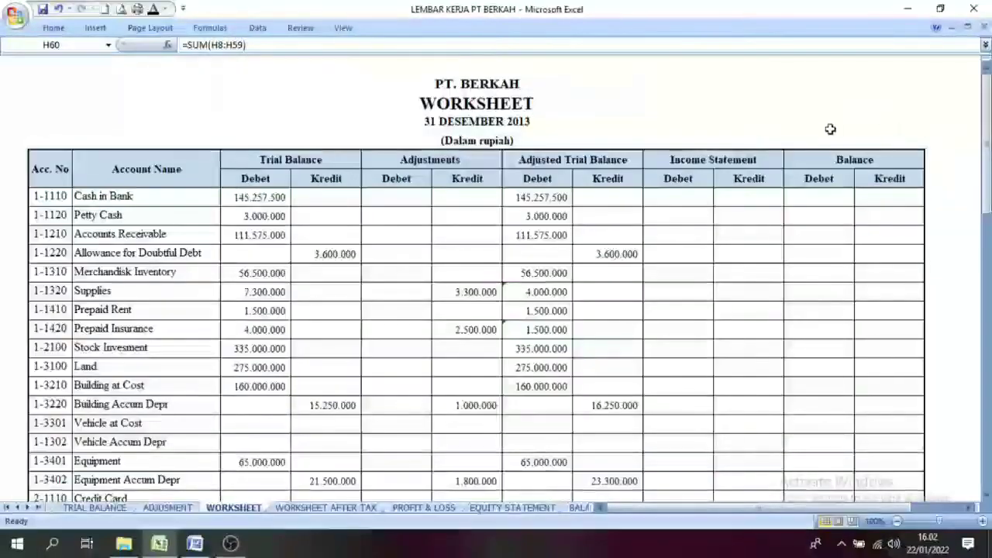
{"action": "left_click", "coordinate": [709, 164]}
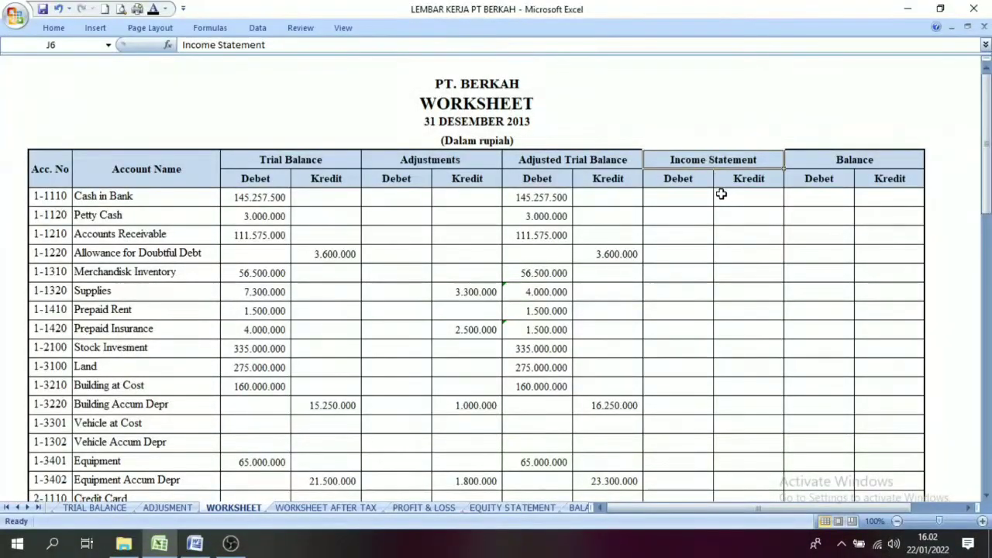
{"action": "left_click", "coordinate": [675, 237]}
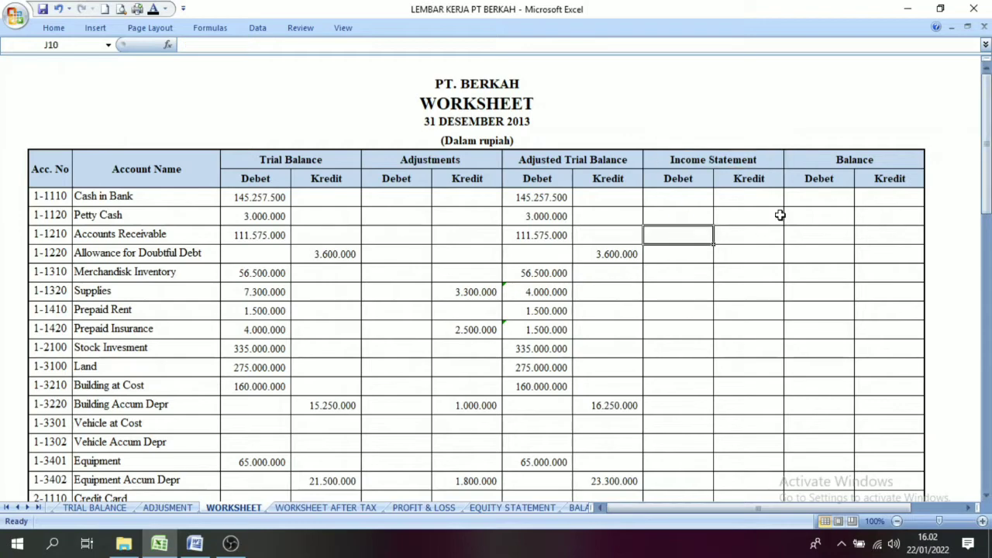
{"action": "left_click", "coordinate": [777, 216]}
{"action": "left_click", "coordinate": [681, 200]}
{"action": "left_click", "coordinate": [758, 201]}
{"action": "left_click", "coordinate": [760, 272]}
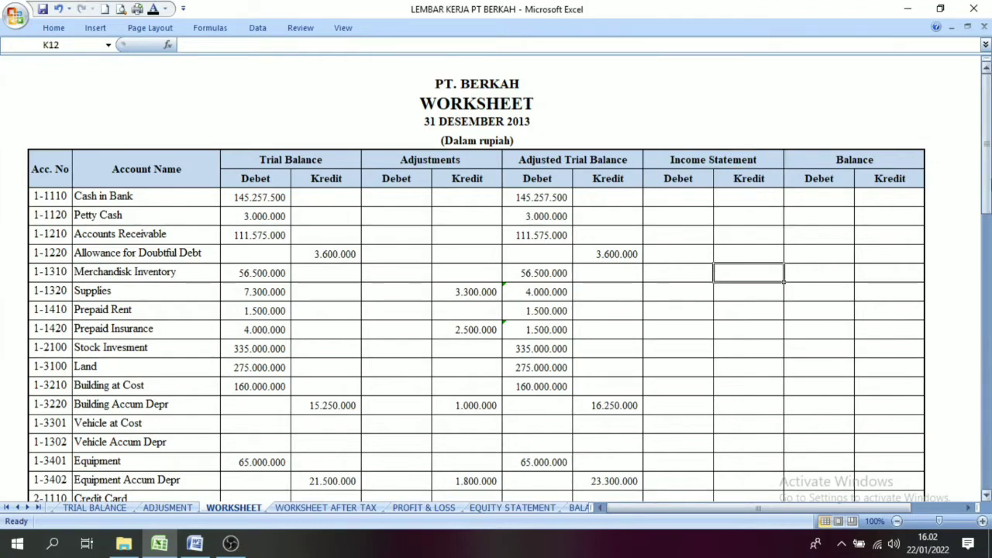
{"action": "mouse_move", "coordinate": [986, 144]}
{"action": "left_mouse_down"}
{"action": "mouse_move", "coordinate": [986, 167]}
{"action": "mouse_move", "coordinate": [986, 142]}
{"action": "left_mouse_up"}
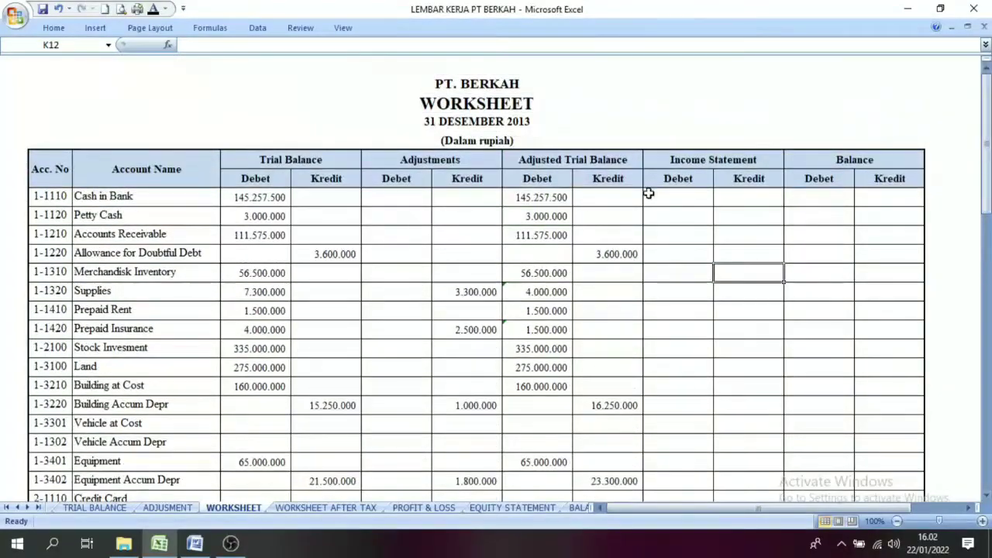
Step: Examine the Adjusted Trial Balance columns as the source for the Income Statement amounts
{"action": "left_click", "coordinate": [555, 166]}
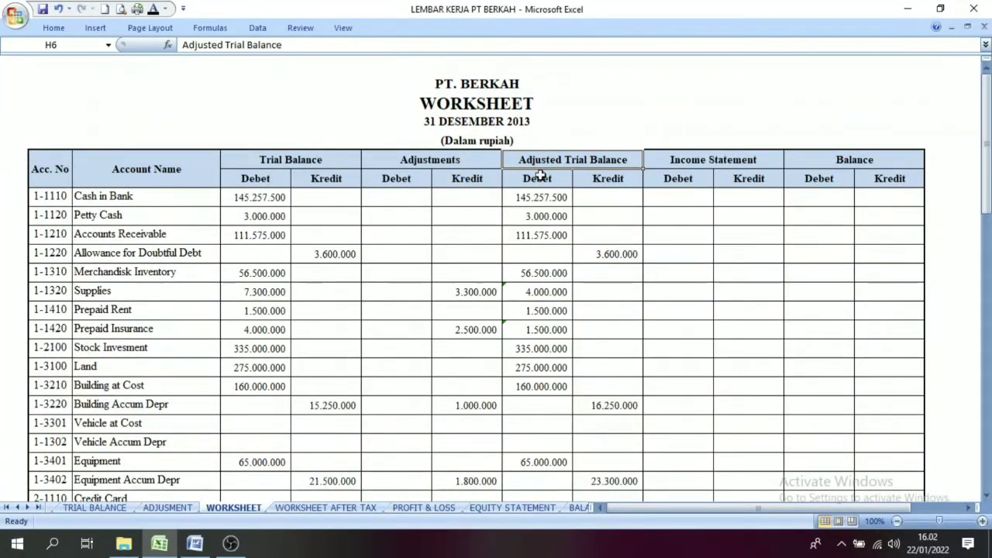
{"action": "mouse_move", "coordinate": [986, 143]}
{"action": "left_mouse_down"}
{"action": "mouse_move", "coordinate": [986, 165]}
{"action": "mouse_move", "coordinate": [986, 145]}
{"action": "left_mouse_up"}
{"action": "left_click", "coordinate": [703, 199]}
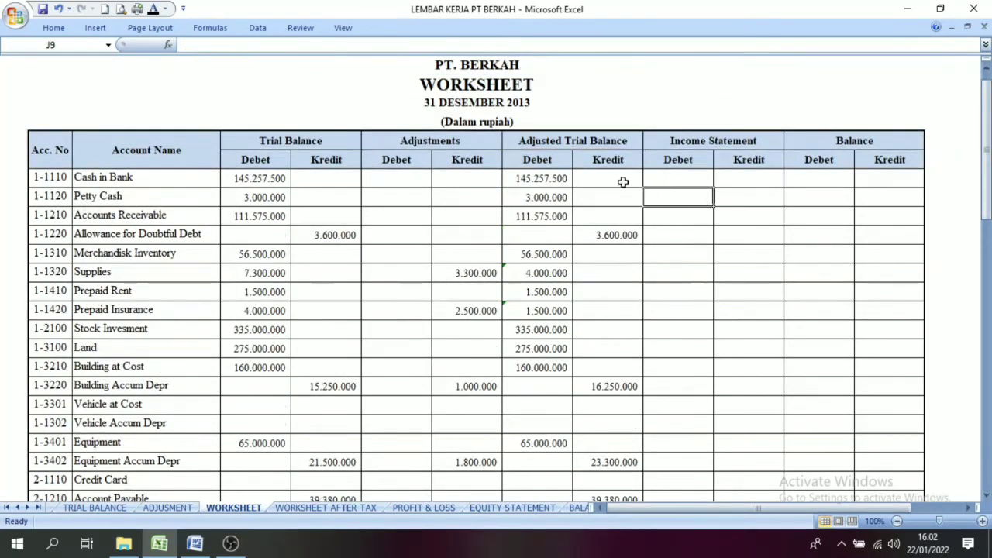
{"action": "left_click", "coordinate": [549, 157]}
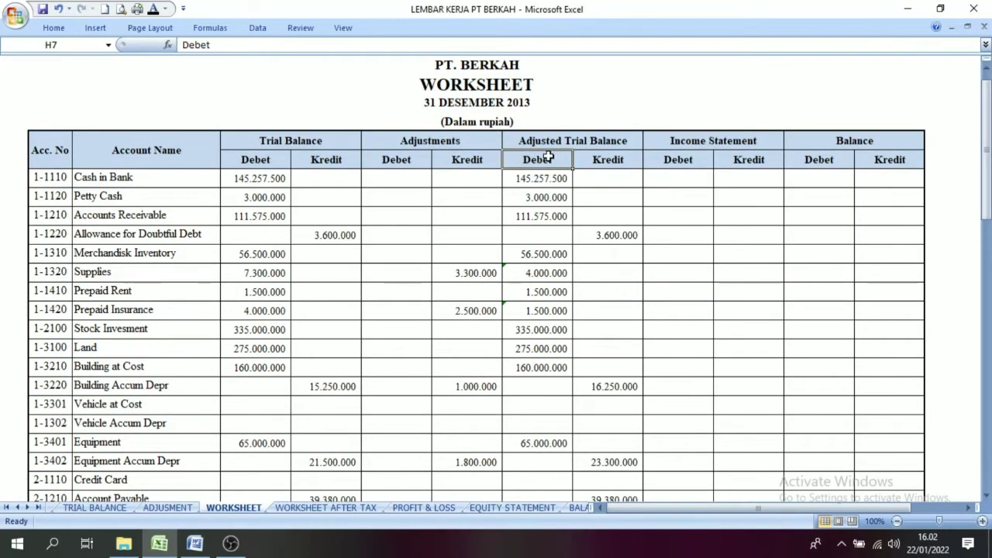
{"action": "left_click", "coordinate": [591, 144]}
{"action": "left_click", "coordinate": [551, 311]}
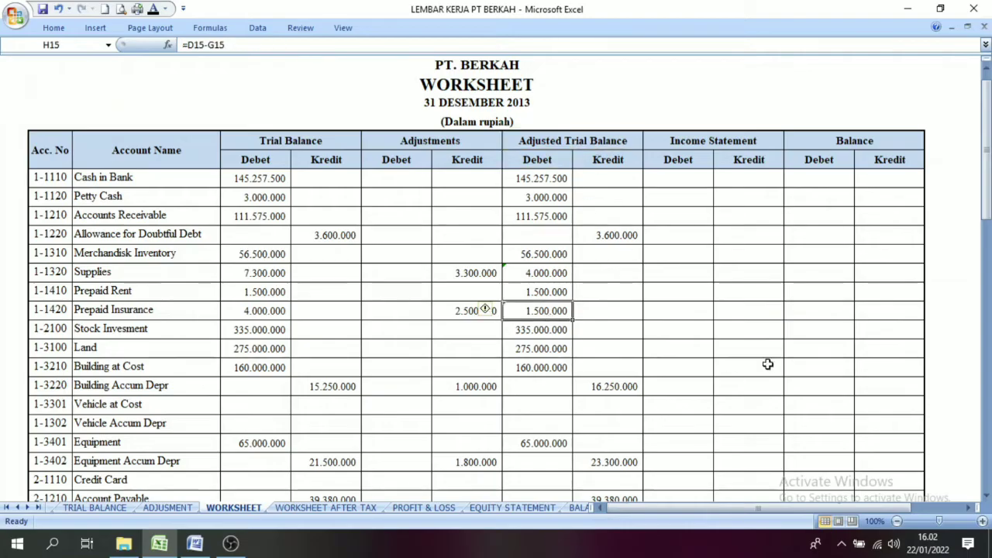
Step: Fill the Adjusted Trial Balance Debet and Kredit cells from Sales of Merchandisk to Gain/Loss Sales Vehicle with orange
{"action": "left_click_drag", "start_coordinate": [986, 148], "coordinate": [986, 171]}
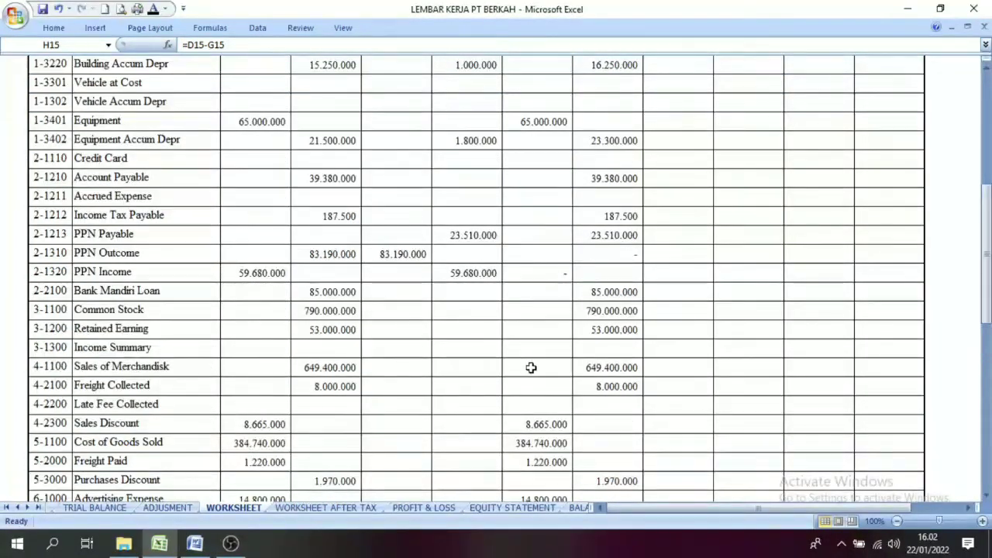
{"action": "left_click_drag", "start_coordinate": [531, 367], "coordinate": [600, 404]}
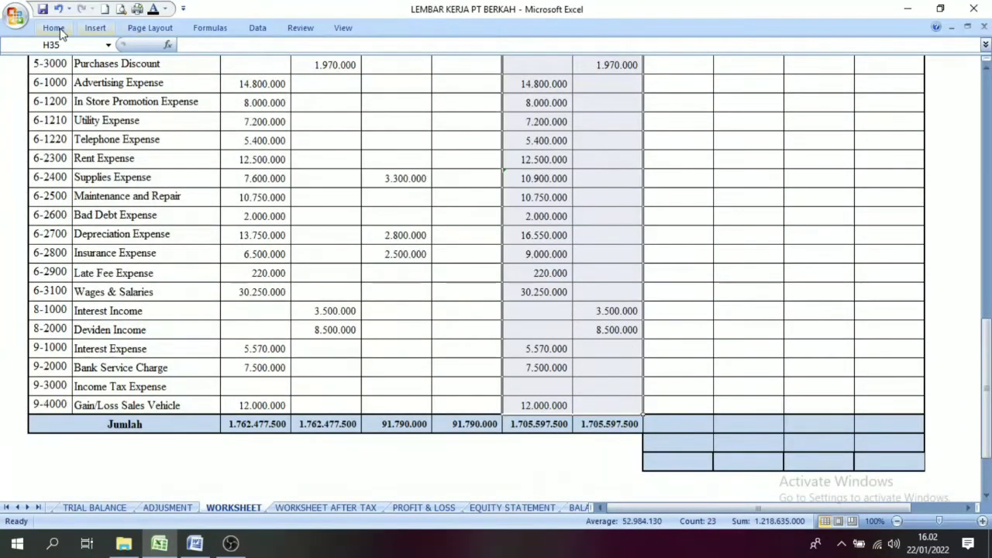
{"action": "left_click", "coordinate": [56, 29]}
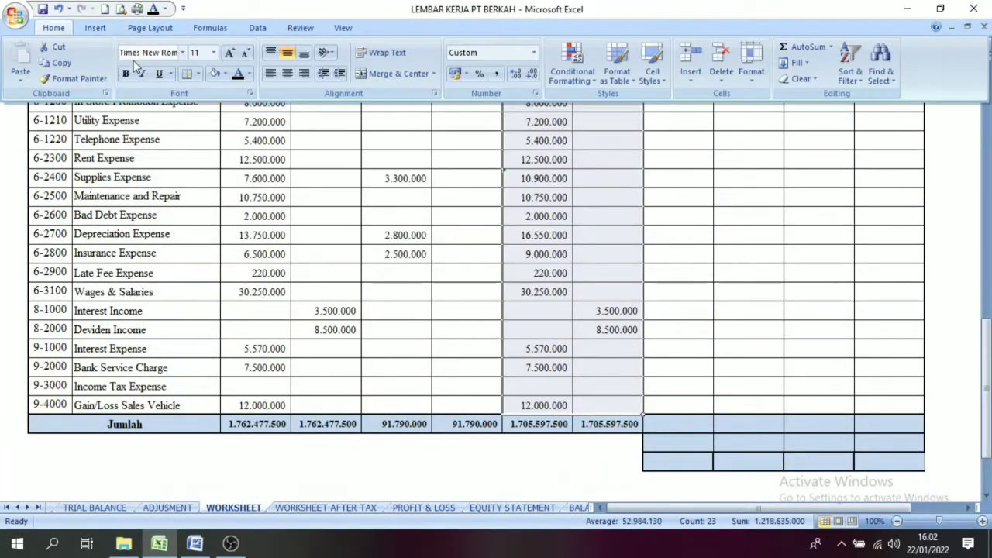
{"action": "left_click", "coordinate": [226, 75]}
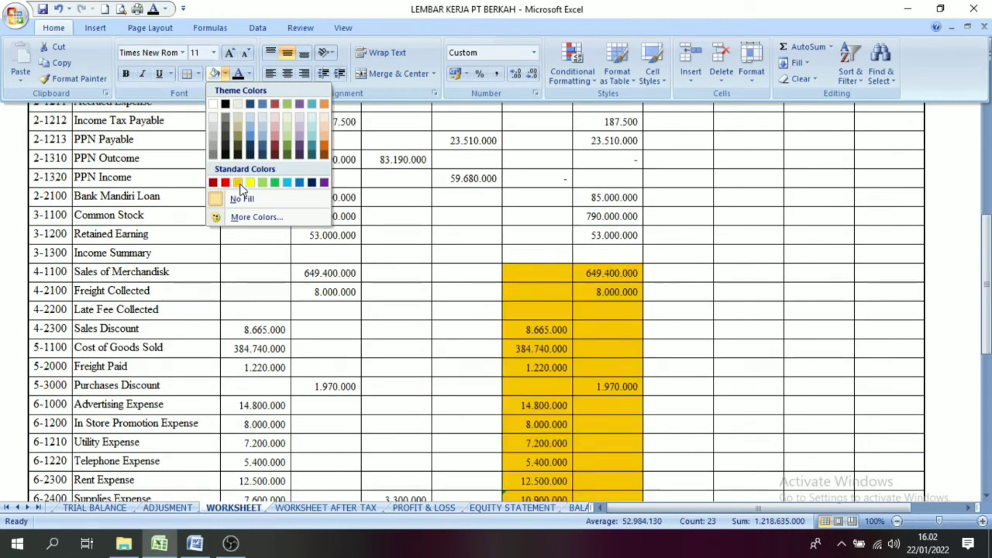
{"action": "left_click", "coordinate": [238, 183]}
{"action": "left_click_drag", "start_coordinate": [986, 318], "coordinate": [986, 288]}
Step: Review which account rows, starting at 4-1100 Sales of Merchandisk, carry over from the Adjusted Trial Balance to the Income Statement
{"action": "left_click", "coordinate": [686, 126]}
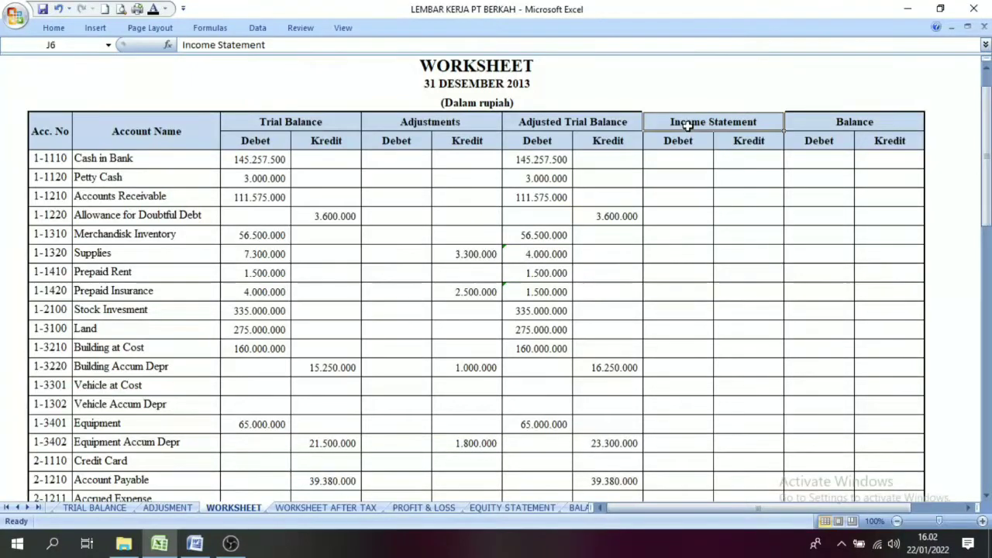
{"action": "mouse_move", "coordinate": [986, 162]}
{"action": "left_mouse_down"}
{"action": "mouse_move", "coordinate": [986, 205]}
{"action": "mouse_move", "coordinate": [986, 148]}
{"action": "mouse_move", "coordinate": [987, 302]}
{"action": "mouse_move", "coordinate": [986, 155]}
{"action": "left_mouse_up"}
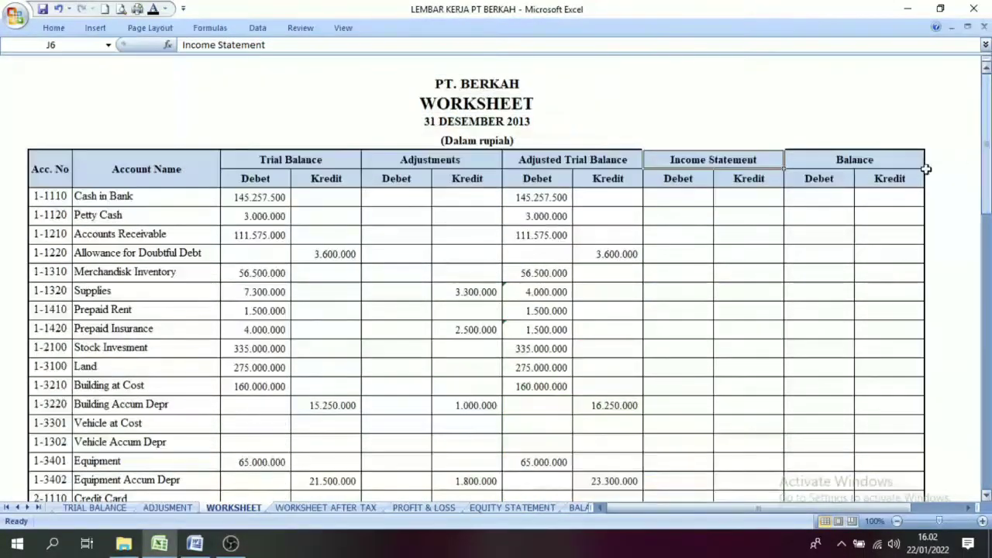
{"action": "left_click", "coordinate": [552, 163]}
{"action": "left_click_drag", "start_coordinate": [986, 147], "coordinate": [973, 329]}
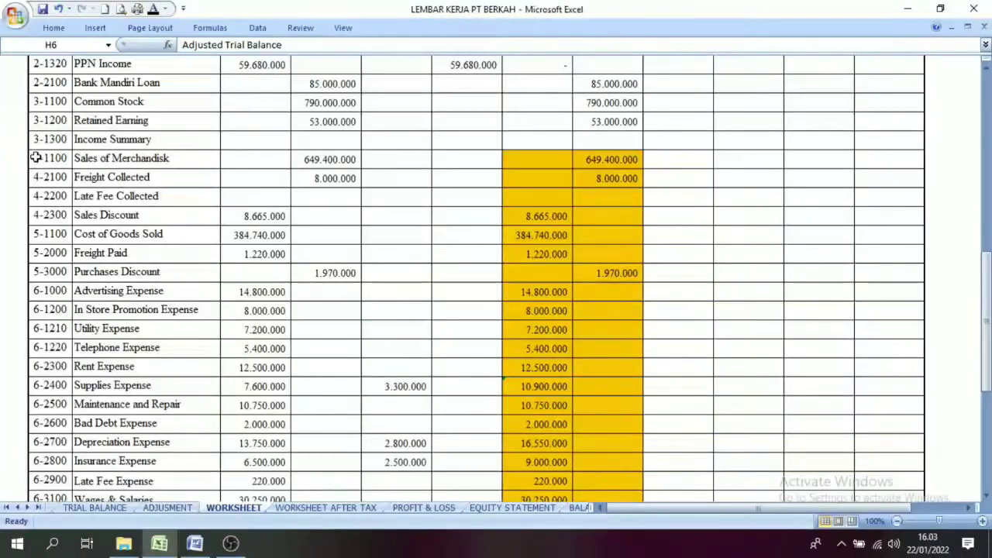
{"action": "left_click_drag", "start_coordinate": [39, 159], "coordinate": [245, 479]}
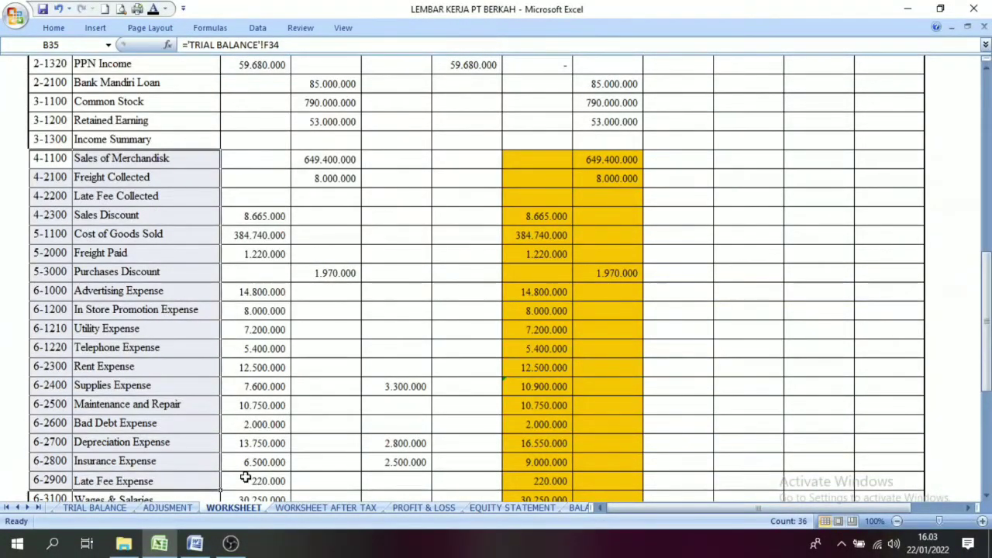
{"action": "left_click", "coordinate": [674, 166]}
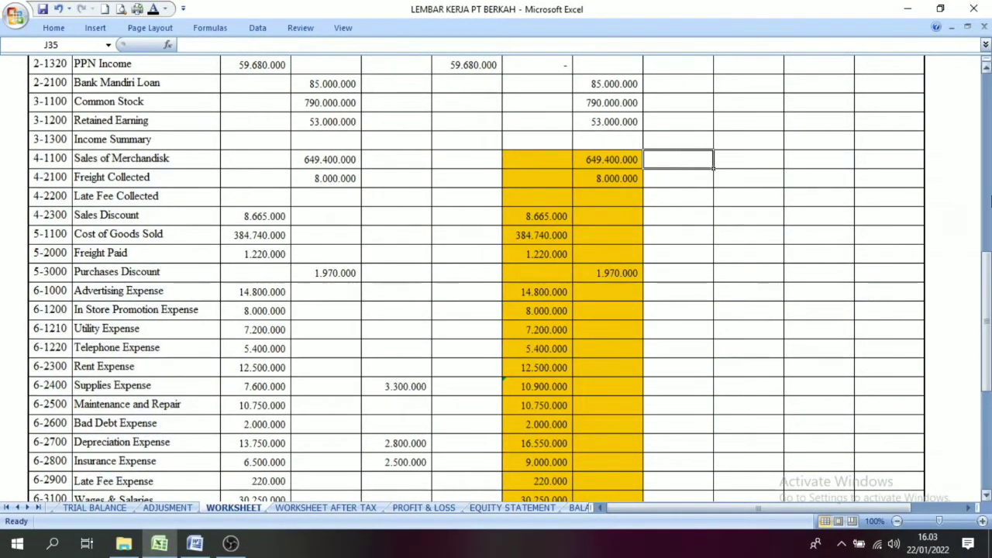
{"action": "left_click_drag", "start_coordinate": [986, 283], "coordinate": [986, 93]}
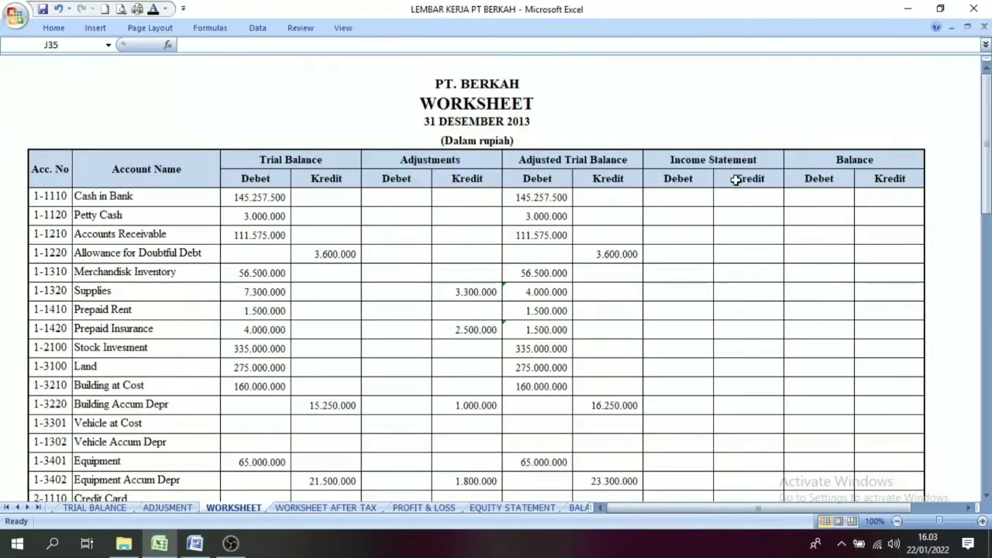
Step: Check Sales of Merchandisk's Adjusted Trial Balance Kredit amount and apply the black font colour to its Income Statement Kredit cell
{"action": "left_click_drag", "start_coordinate": [987, 158], "coordinate": [987, 166]}
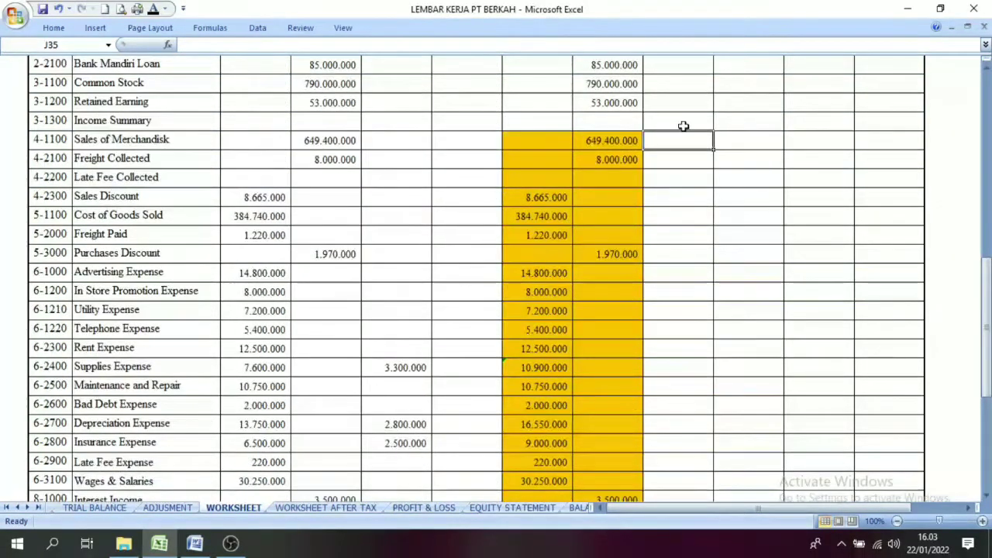
{"action": "left_click", "coordinate": [610, 148]}
{"action": "left_click", "coordinate": [742, 146]}
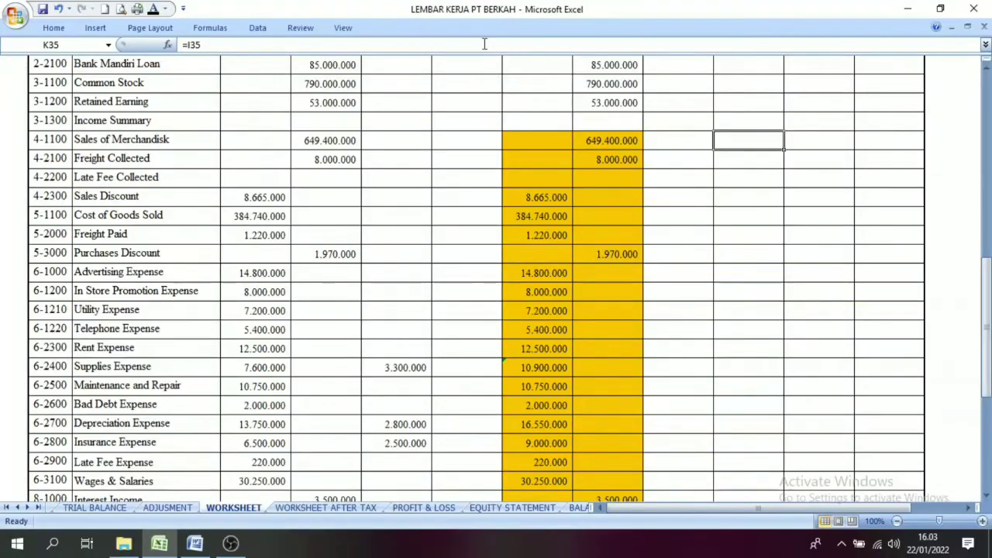
{"action": "left_click", "coordinate": [155, 10]}
{"action": "key", "text": "Down"}
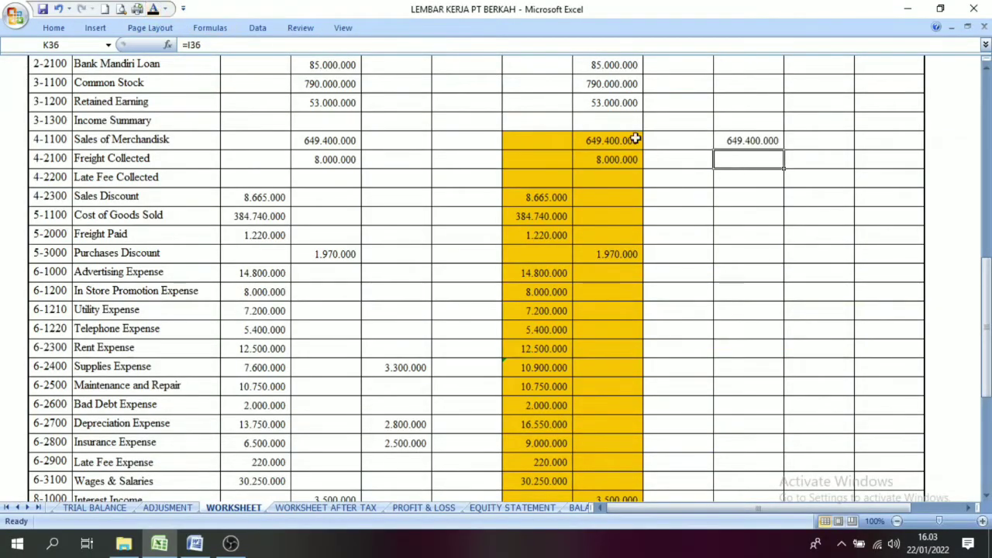
Step: Apply the black font colour to Freight Collected's Income Statement Kredit cell and Sales Discount's Income Statement Debet cell
{"action": "left_click", "coordinate": [154, 10]}
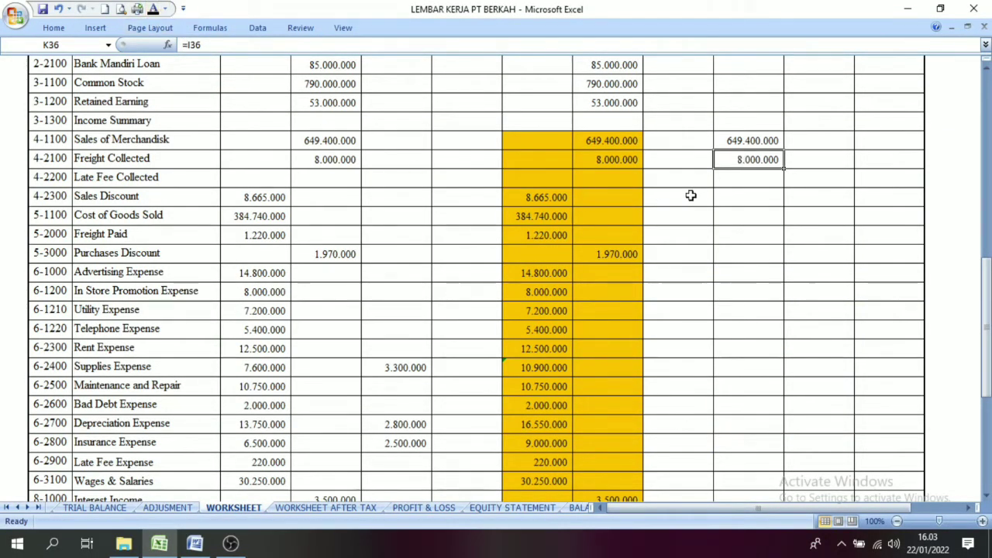
{"action": "left_click", "coordinate": [503, 200]}
{"action": "left_click", "coordinate": [682, 205]}
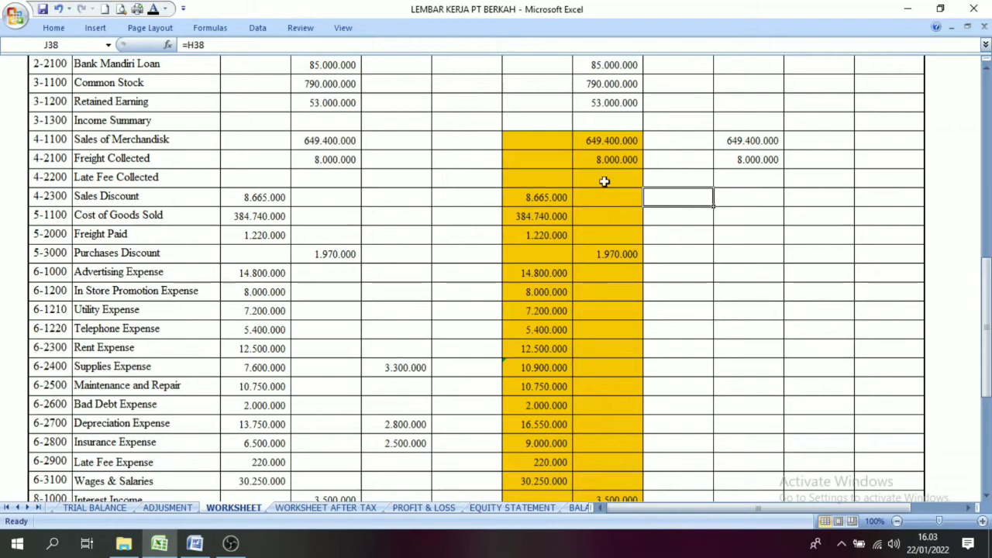
{"action": "left_click", "coordinate": [153, 10]}
Step: Apply the black font colour to the Income Statement Debet and Kredit cells from Freight Collected to Gain/Loss Sales Vehicle
{"action": "left_click_drag", "start_coordinate": [674, 150], "coordinate": [758, 447]}
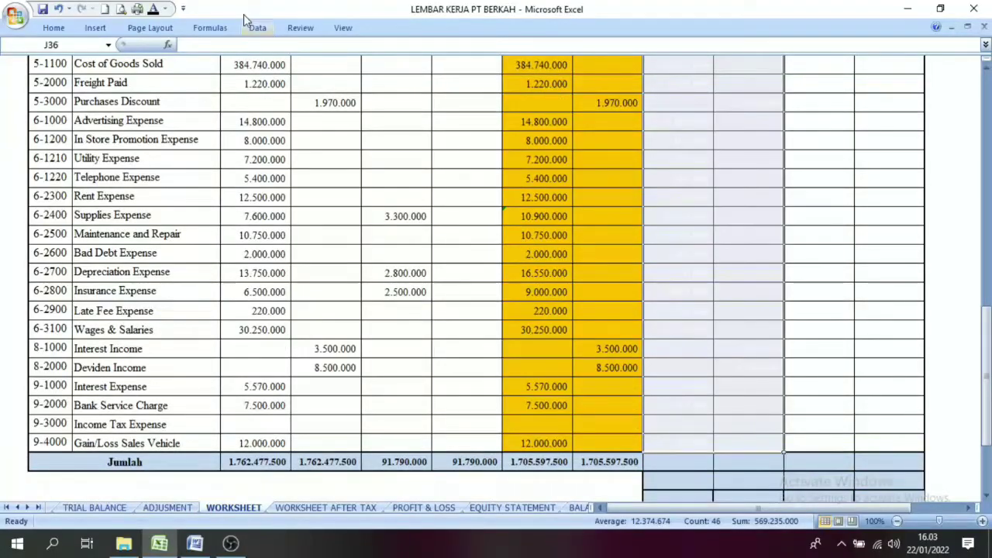
{"action": "left_click", "coordinate": [153, 10]}
{"action": "left_click", "coordinate": [854, 310]}
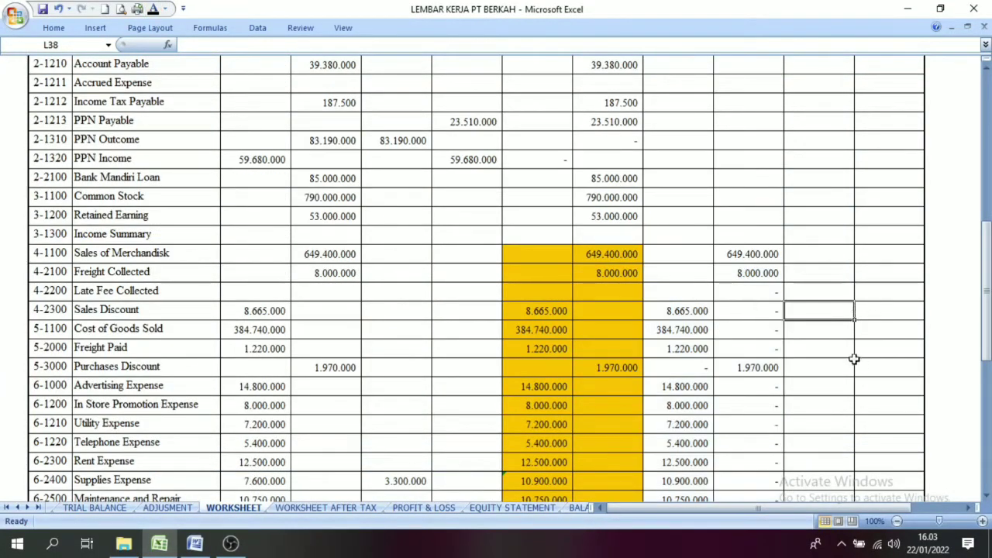
Step: Compare the Cost of Goods Sold, Purchases Discount and Advertising Expense amounts between the Adjusted Trial Balance and Income Statement columns
{"action": "left_click", "coordinate": [515, 331]}
{"action": "left_click", "coordinate": [682, 329]}
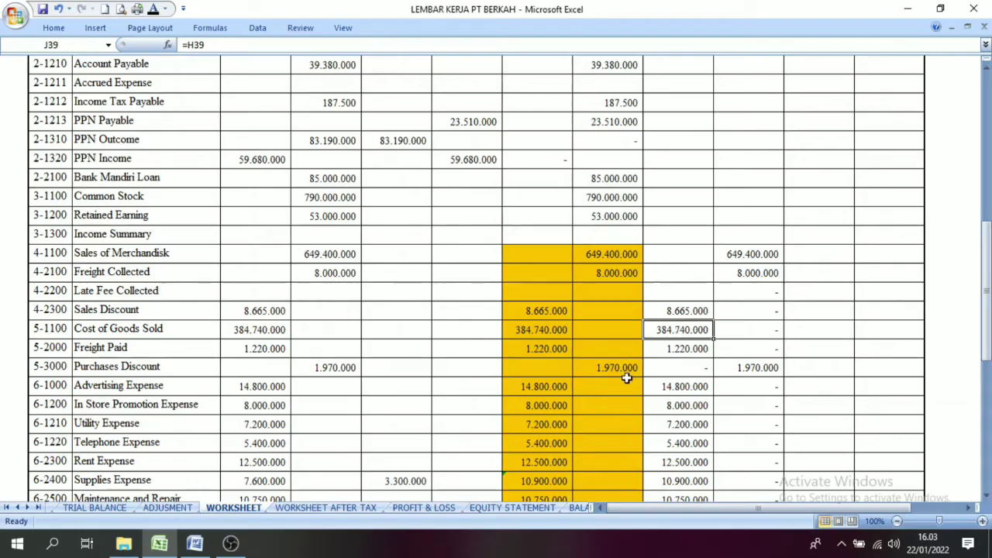
{"action": "left_click", "coordinate": [742, 369]}
{"action": "left_click", "coordinate": [675, 387]}
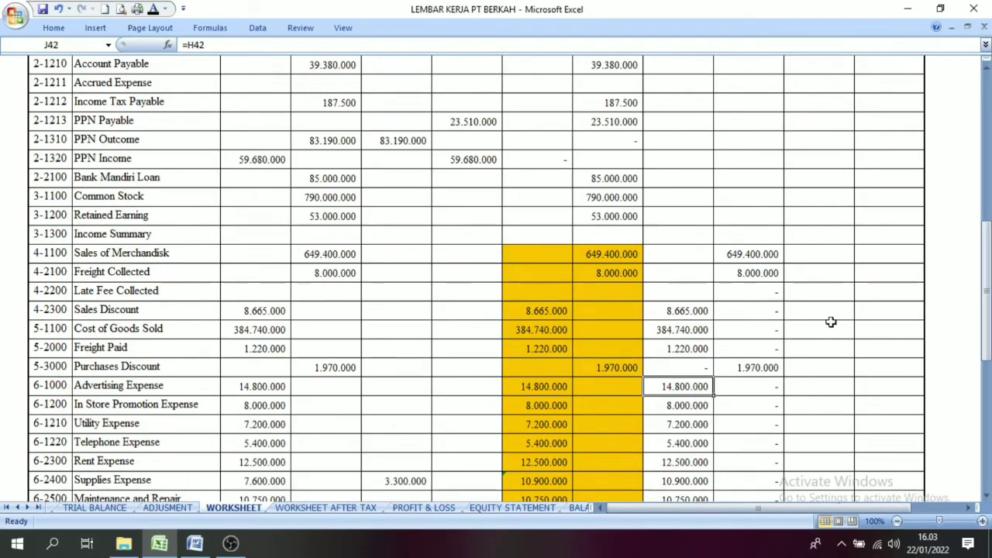
Step: Apply the black font colour to the Income Statement Debet and Kredit totals in the Jumlah row
{"action": "left_click_drag", "start_coordinate": [986, 304], "coordinate": [986, 308]}
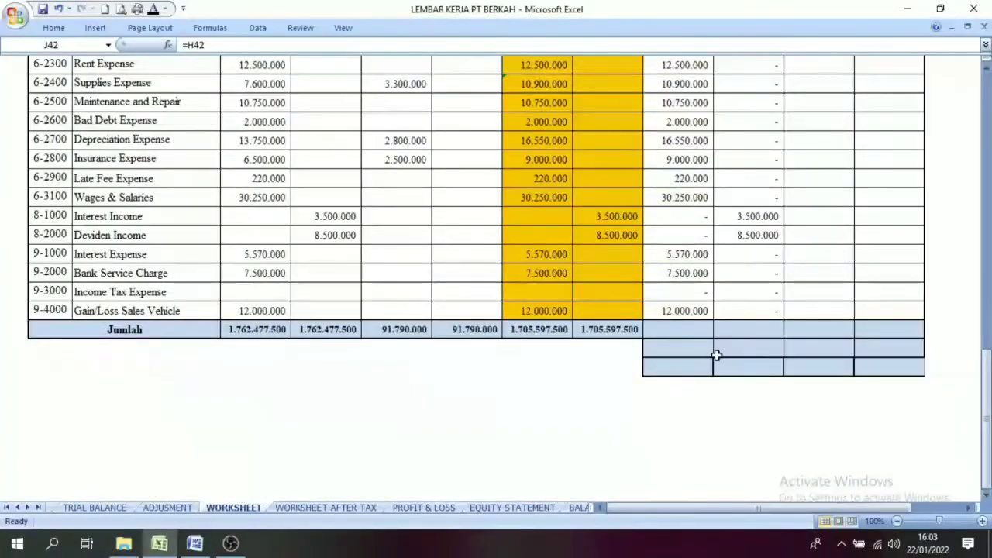
{"action": "left_click", "coordinate": [663, 327]}
{"action": "left_click", "coordinate": [769, 327]}
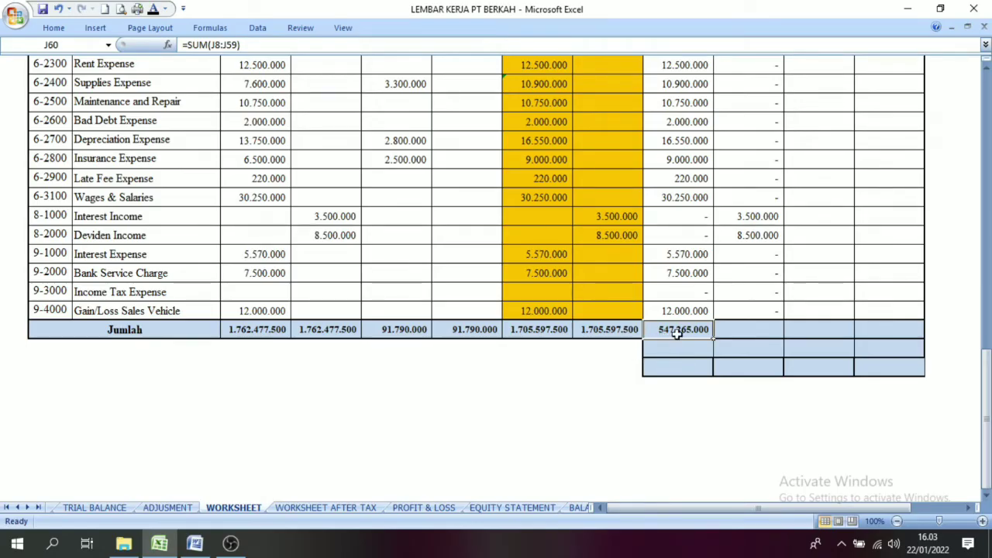
{"action": "left_click", "coordinate": [742, 325]}
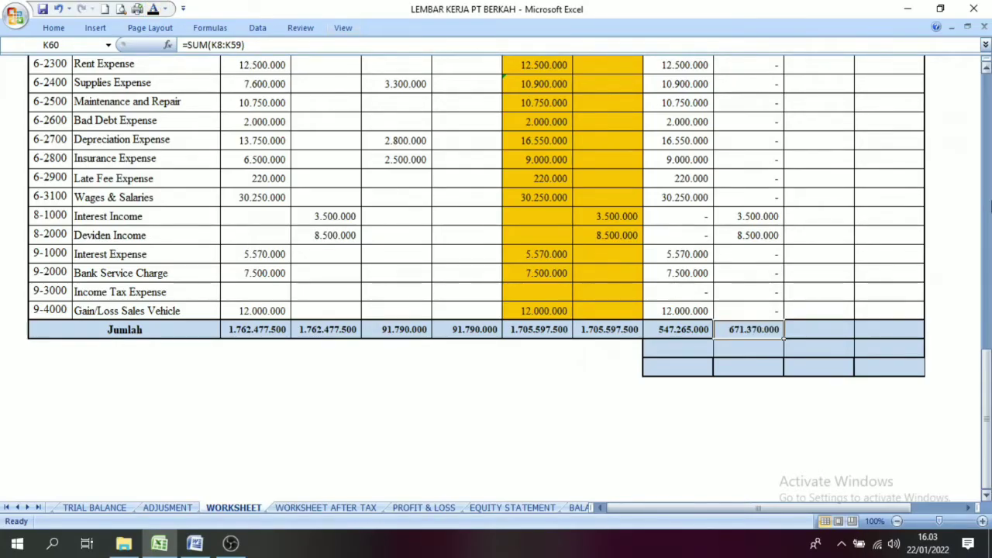
Step: Review the Income Statement Kredit revenue amounts and Debet expense amounts that make up the Jumlah totals
{"action": "left_click_drag", "start_coordinate": [987, 392], "coordinate": [987, 388]}
{"action": "left_click_drag", "start_coordinate": [987, 208], "coordinate": [987, 318]}
{"action": "left_click", "coordinate": [746, 474]}
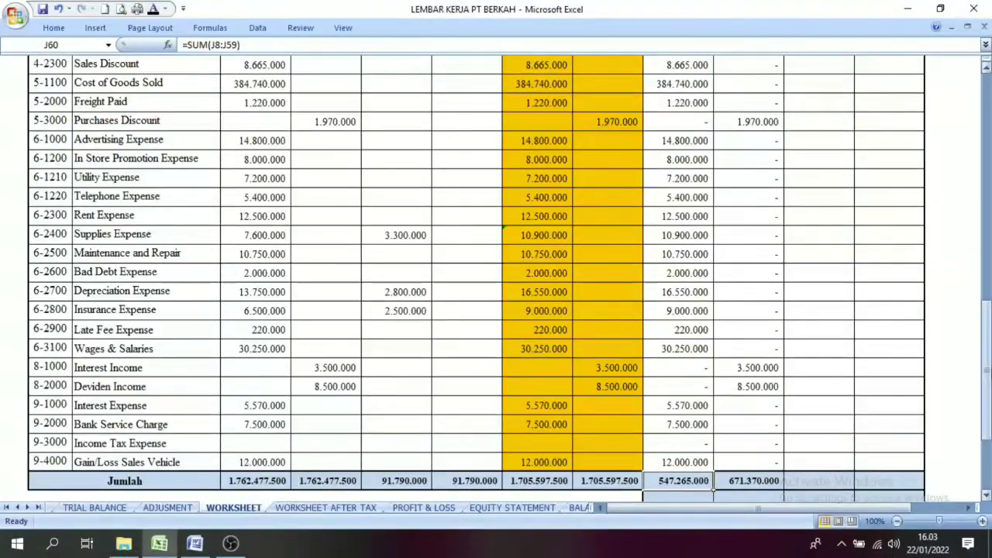
{"action": "left_click_drag", "start_coordinate": [986, 377], "coordinate": [987, 348]}
{"action": "left_click", "coordinate": [751, 103]}
{"action": "left_click_drag", "start_coordinate": [750, 103], "coordinate": [783, 487]}
{"action": "left_click_drag", "start_coordinate": [986, 308], "coordinate": [987, 321]}
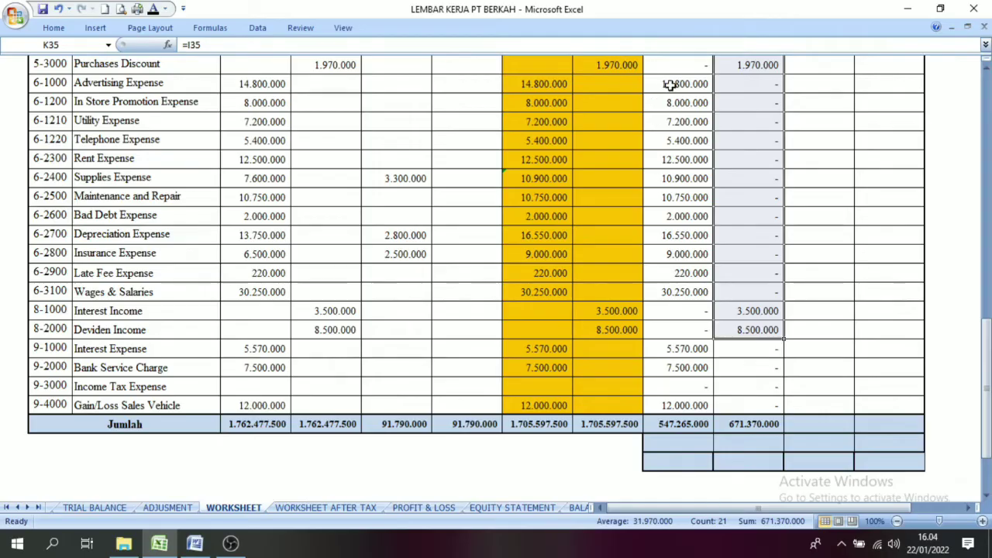
{"action": "left_click_drag", "start_coordinate": [670, 85], "coordinate": [666, 413]}
{"action": "left_click", "coordinate": [687, 318]}
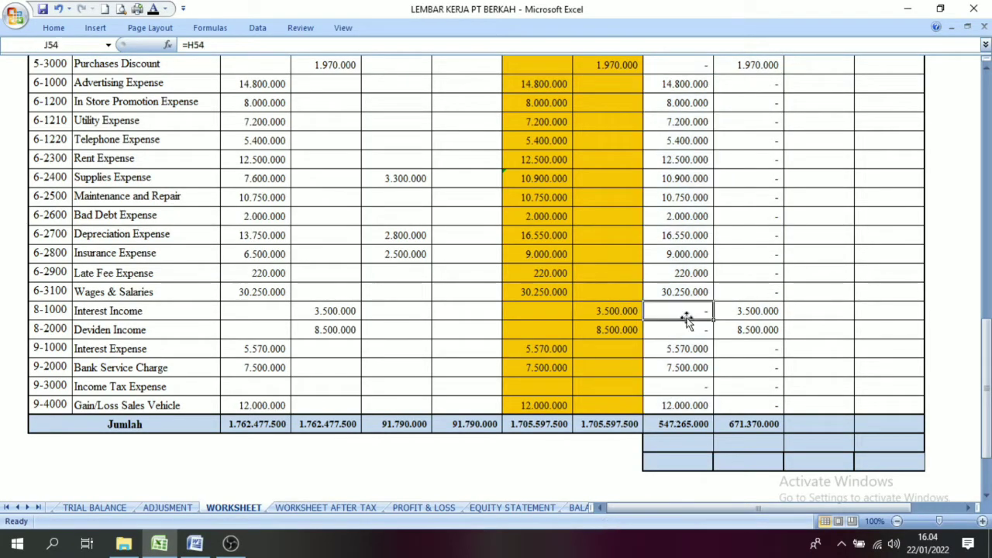
Step: Compare the Income Statement Kredit and Debet totals and select the cell below the Debet total for their difference
{"action": "left_click", "coordinate": [750, 426]}
{"action": "left_click", "coordinate": [689, 427]}
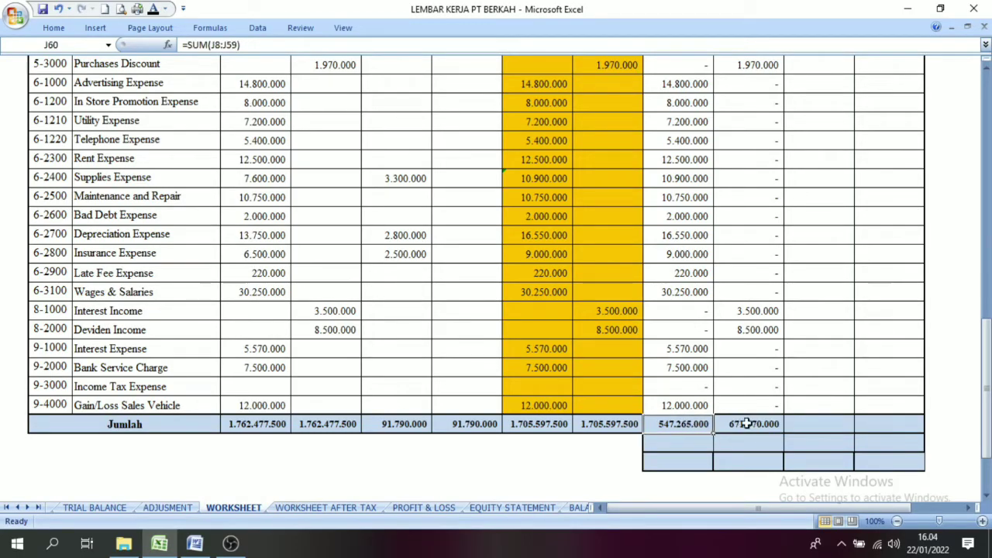
{"action": "left_click", "coordinate": [748, 424]}
{"action": "left_click", "coordinate": [692, 424]}
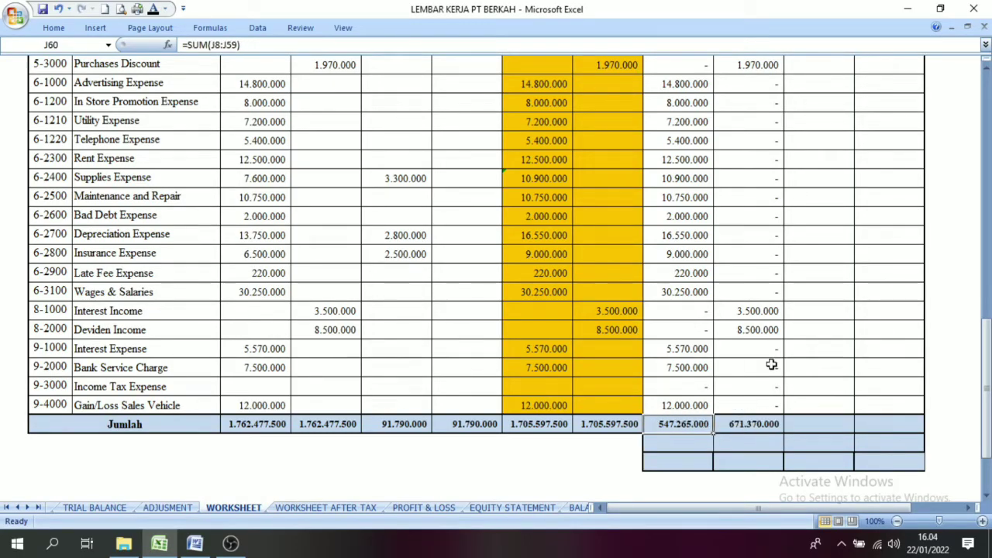
{"action": "left_click", "coordinate": [671, 444]}
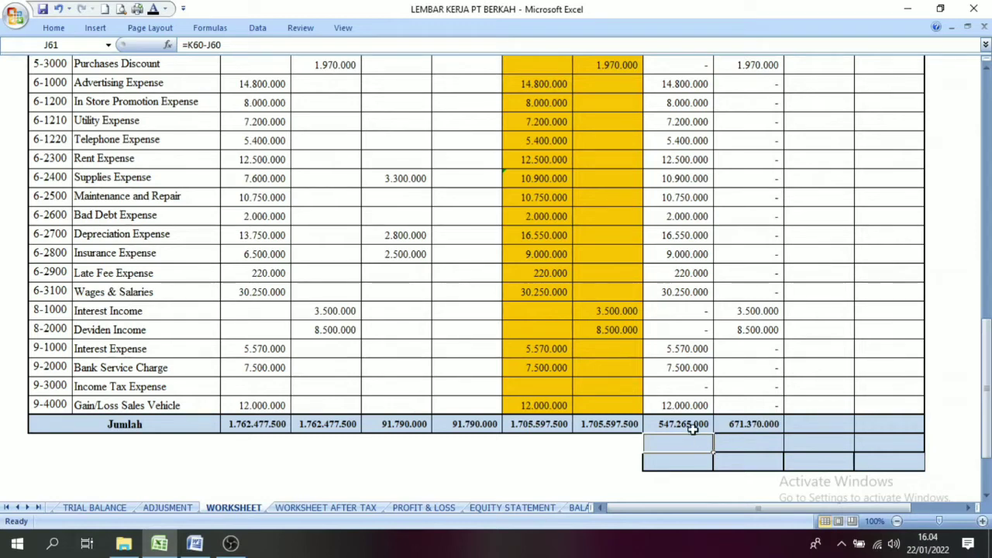
Step: Apply the black font colour to the difference below the Income Statement Debet total and to its Pendapatan Kena Pajak (PKP) label
{"action": "left_click", "coordinate": [153, 12]}
{"action": "left_click", "coordinate": [617, 447]}
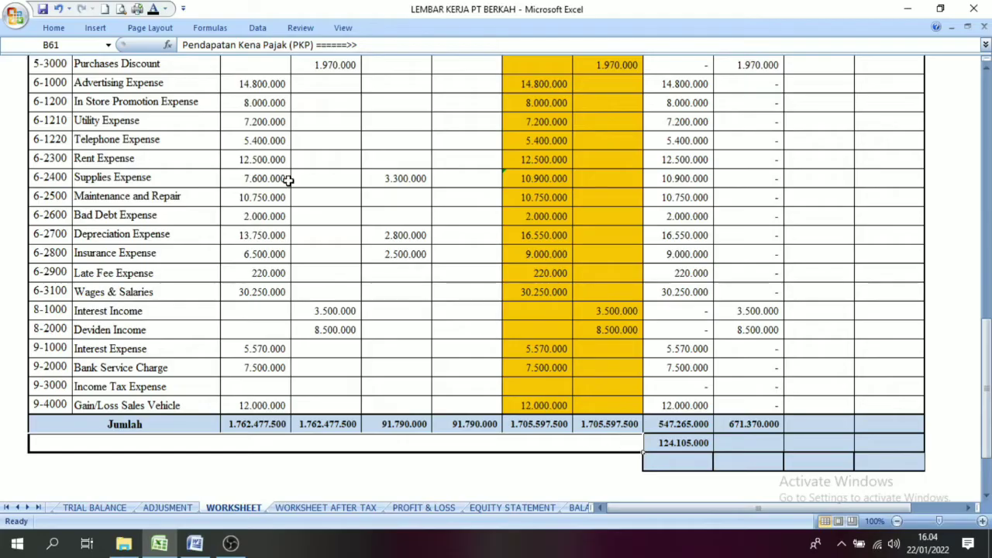
{"action": "left_click", "coordinate": [152, 9]}
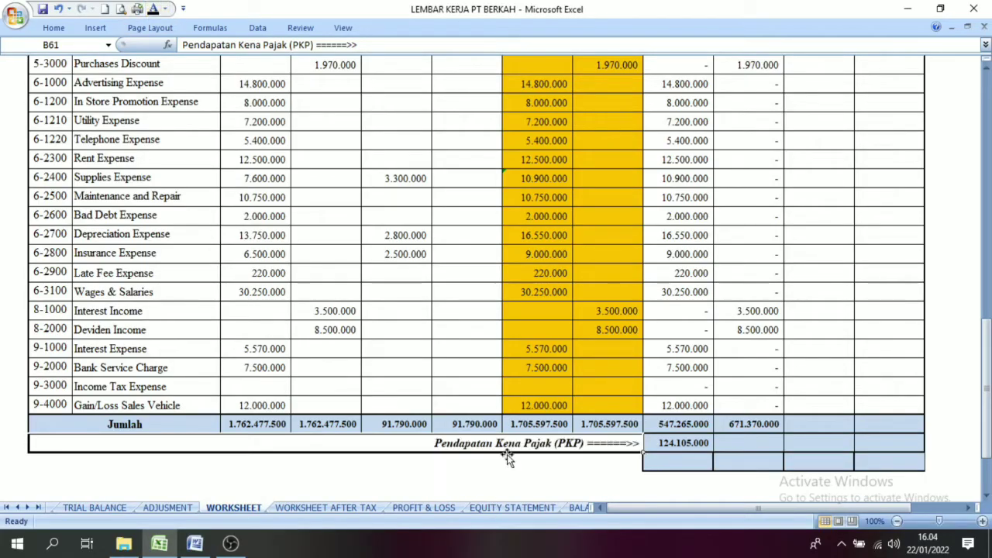
{"action": "left_click", "coordinate": [679, 442]}
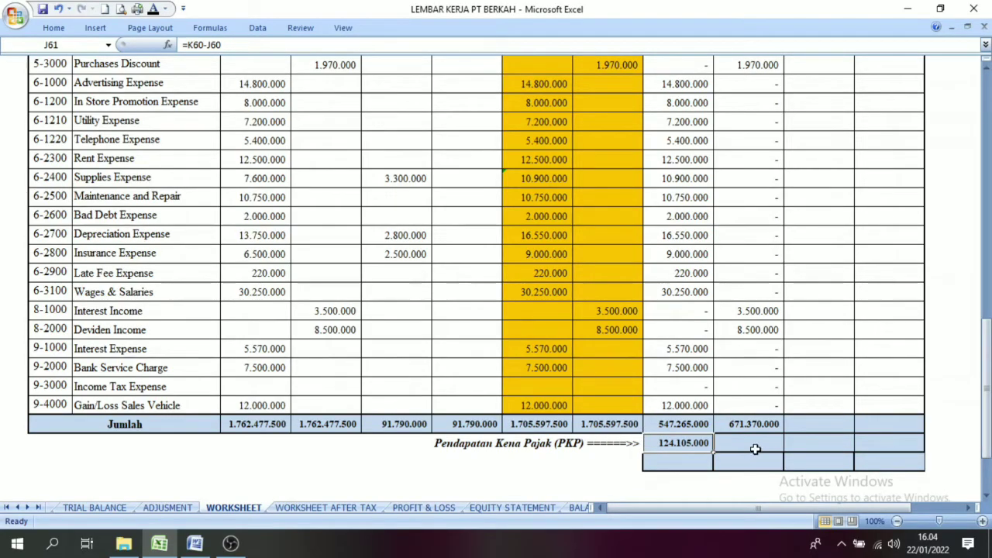
{"action": "left_click", "coordinate": [532, 448]}
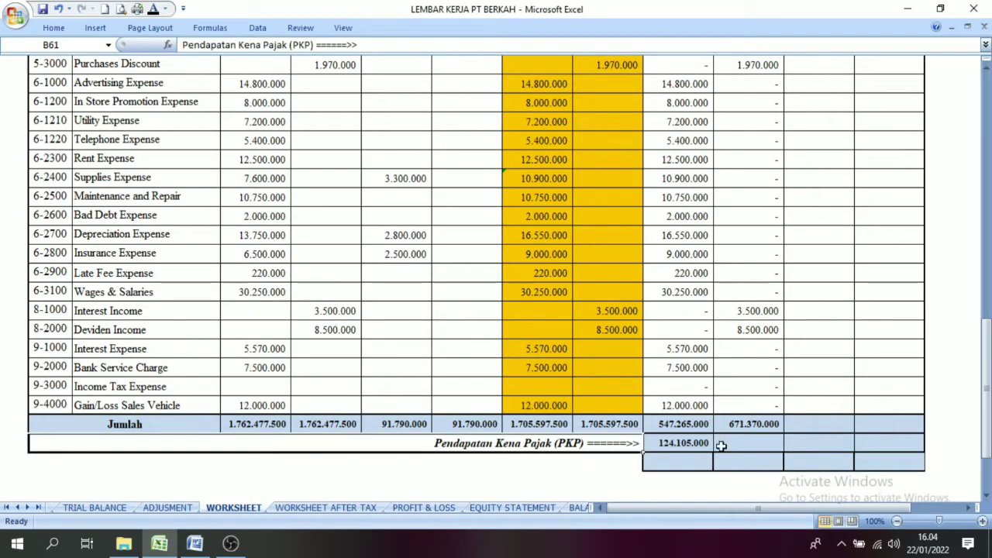
Step: Fill the Adjusted Trial Balance Debet and Kredit cells from Cash in Bank through Retained Earning with light green
{"action": "left_click_drag", "start_coordinate": [986, 401], "coordinate": [986, 161]}
{"action": "left_click", "coordinate": [883, 144]}
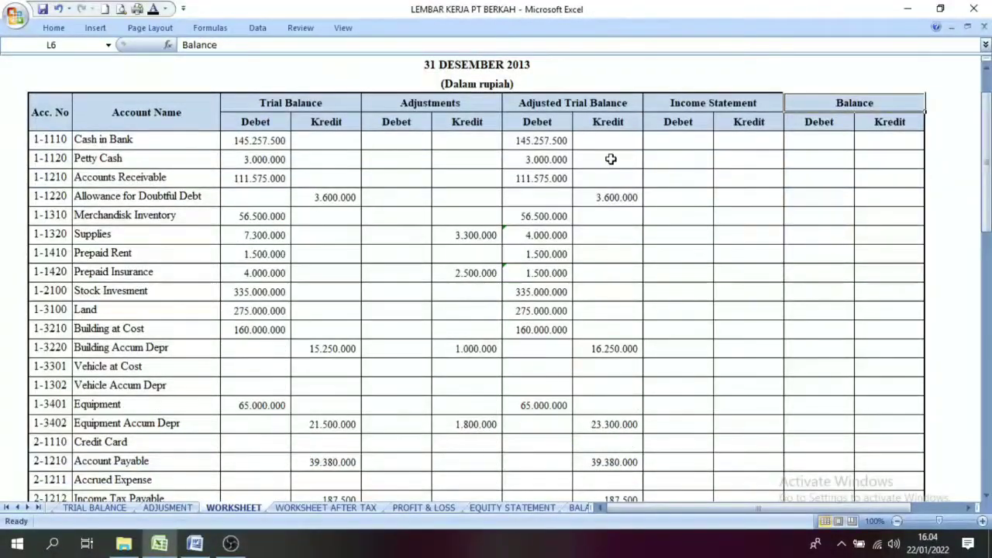
{"action": "left_click", "coordinate": [569, 106]}
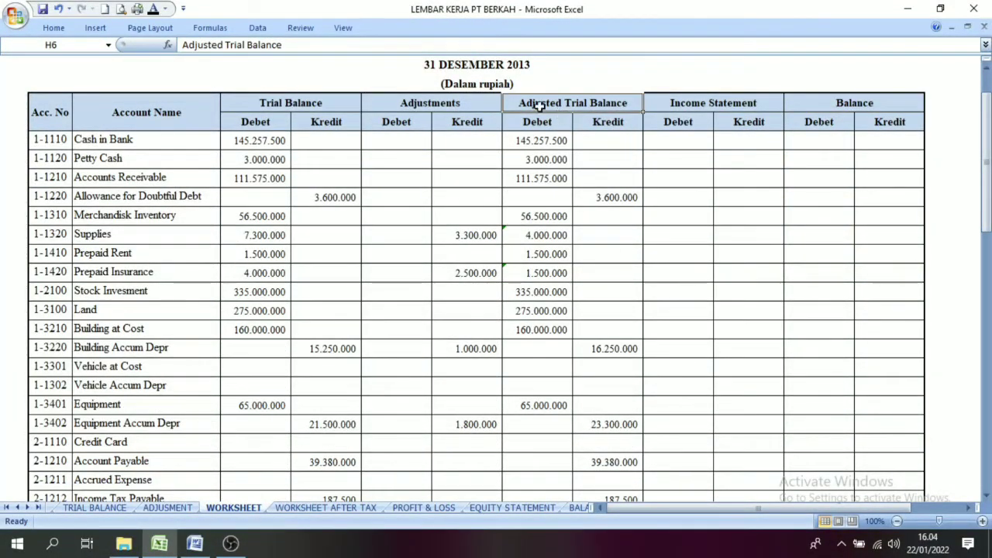
{"action": "left_click", "coordinate": [590, 174]}
{"action": "left_click", "coordinate": [40, 142]}
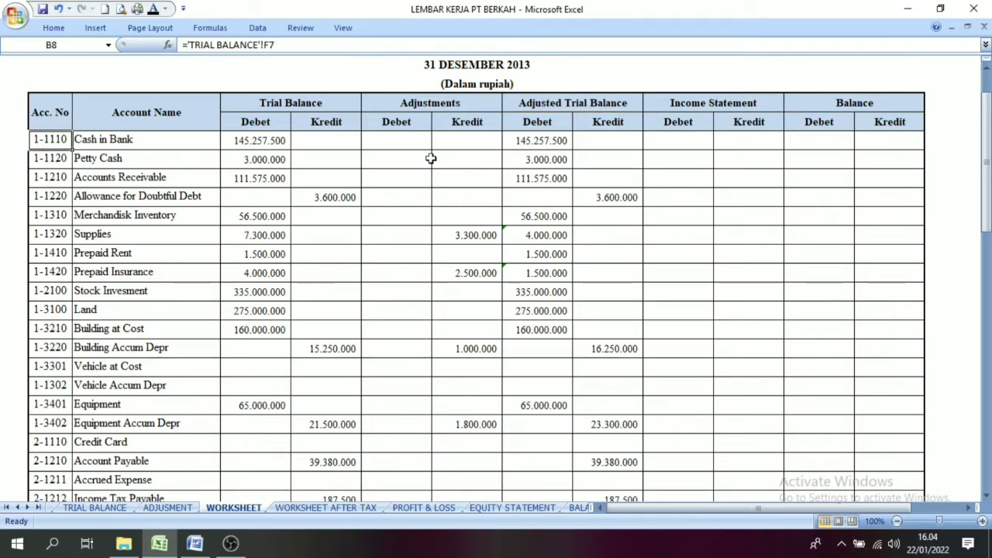
{"action": "left_click_drag", "start_coordinate": [525, 147], "coordinate": [629, 348]}
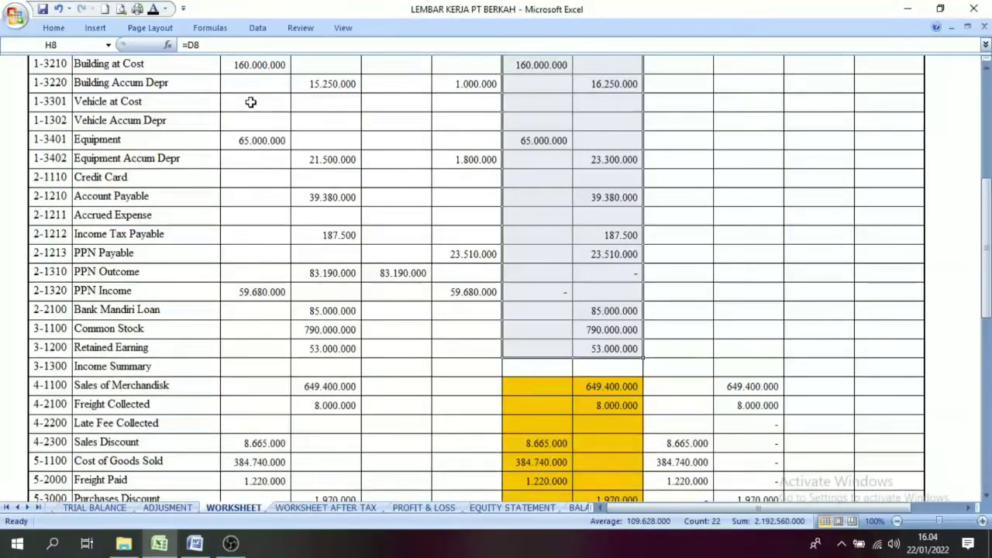
{"action": "left_click", "coordinate": [54, 27]}
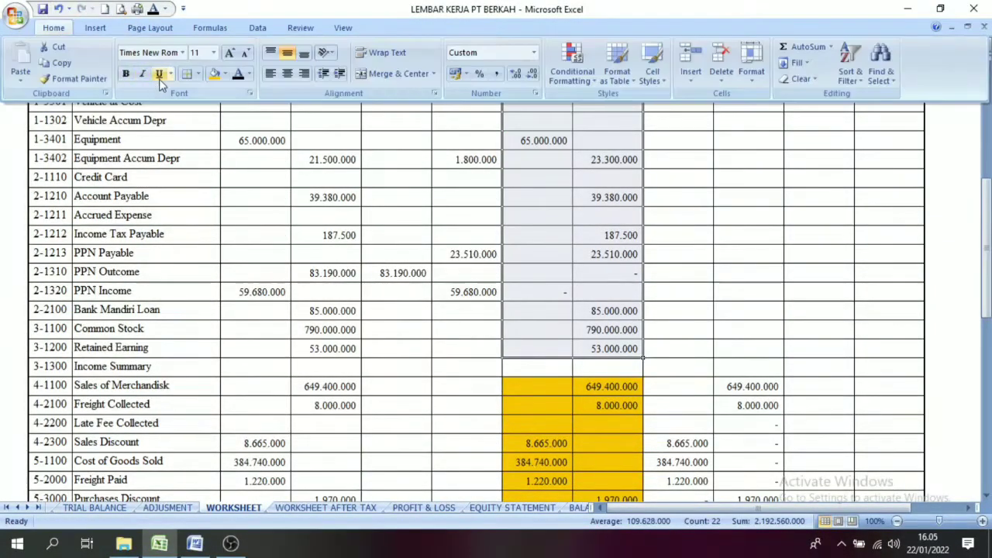
{"action": "left_click", "coordinate": [224, 74]}
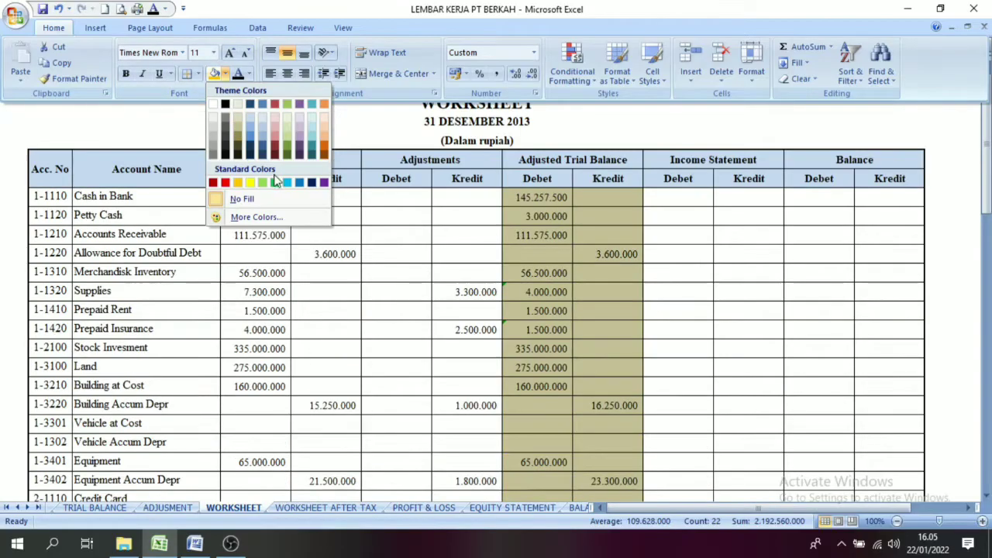
{"action": "left_click", "coordinate": [271, 184]}
{"action": "left_click", "coordinate": [679, 311]}
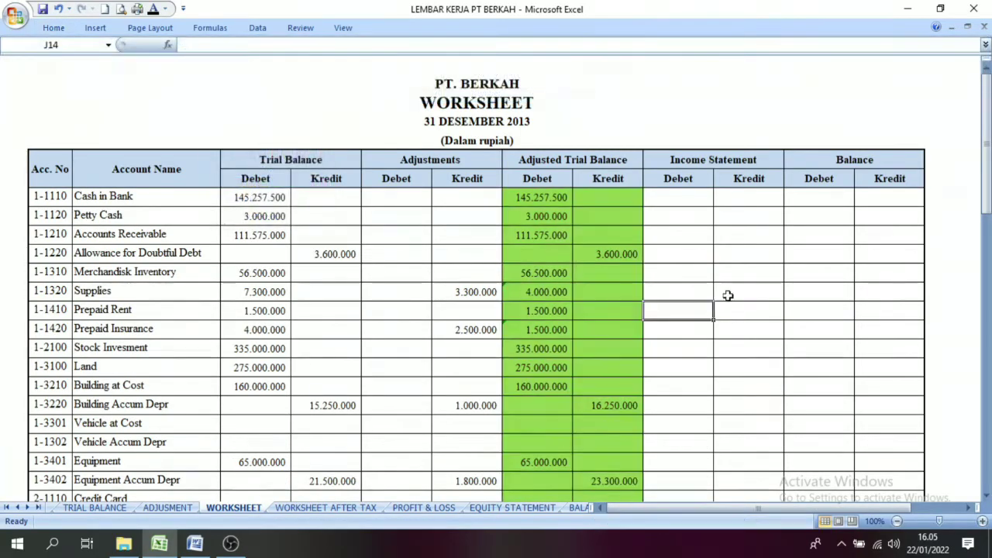
Step: Review which Adjusted Trial Balance accounts go to the Income Statement (orange, from 4-1100) and which go to the Balance (green, from 1-1110)
{"action": "left_click", "coordinate": [710, 161]}
{"action": "left_click_drag", "start_coordinate": [986, 175], "coordinate": [984, 349]}
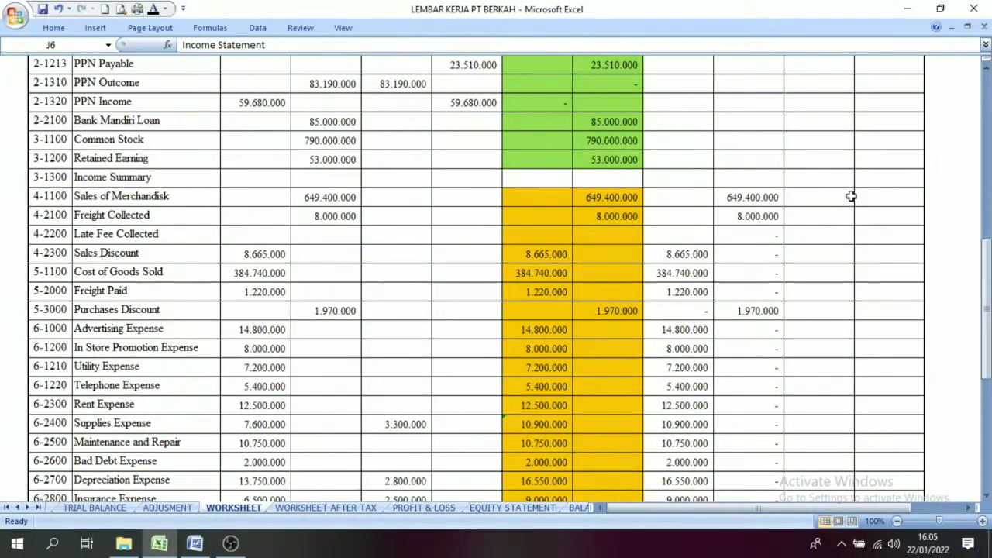
{"action": "left_click_drag", "start_coordinate": [535, 198], "coordinate": [625, 426]}
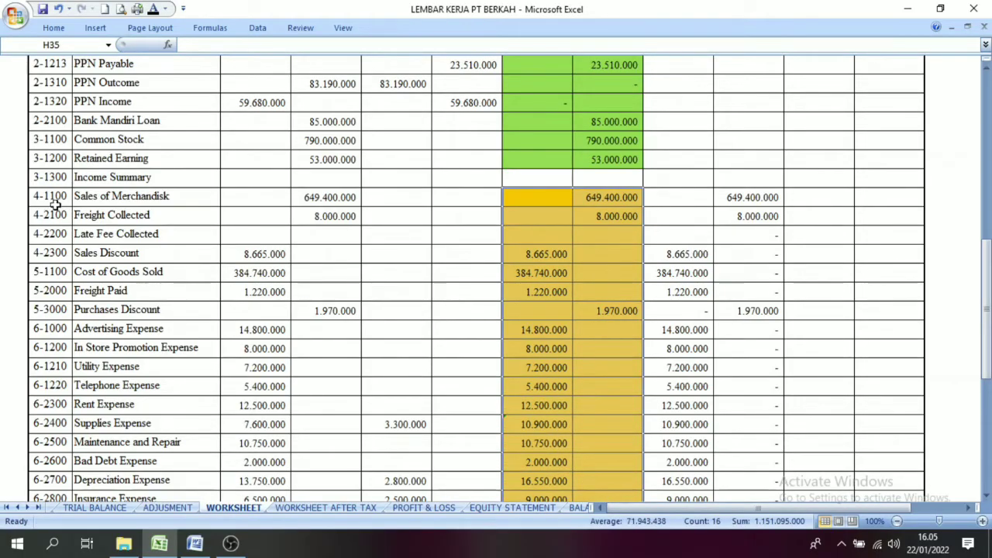
{"action": "left_click", "coordinate": [52, 199]}
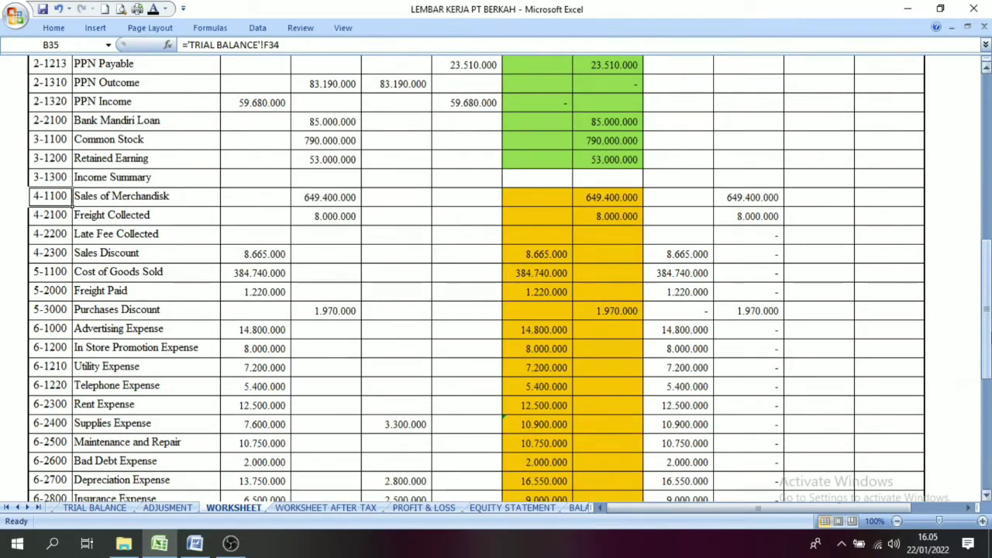
{"action": "left_click_drag", "start_coordinate": [987, 317], "coordinate": [986, 147]}
{"action": "left_click", "coordinate": [860, 144]}
{"action": "left_click", "coordinate": [859, 160]}
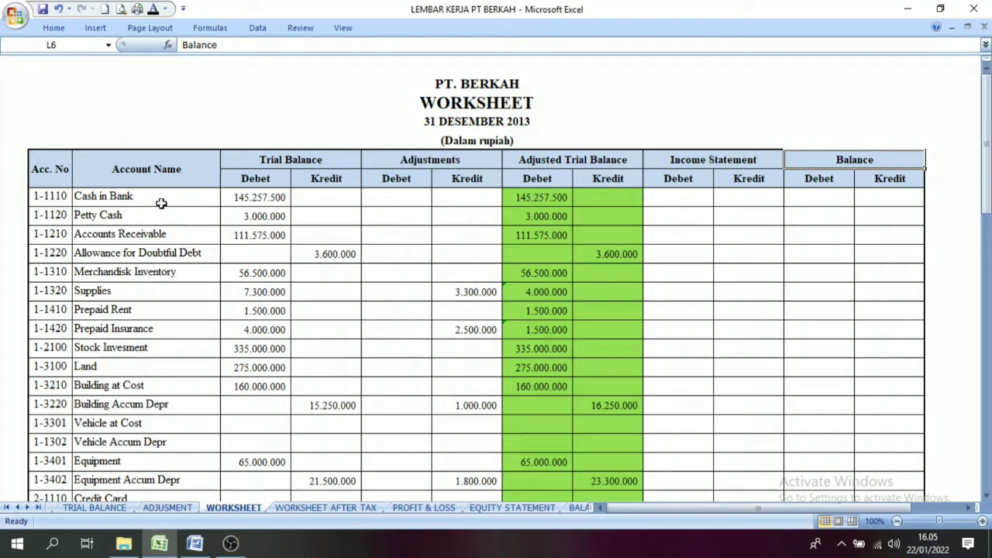
{"action": "left_click", "coordinate": [56, 200]}
{"action": "left_click_drag", "start_coordinate": [987, 198], "coordinate": [987, 289]}
{"action": "left_click", "coordinate": [36, 366]}
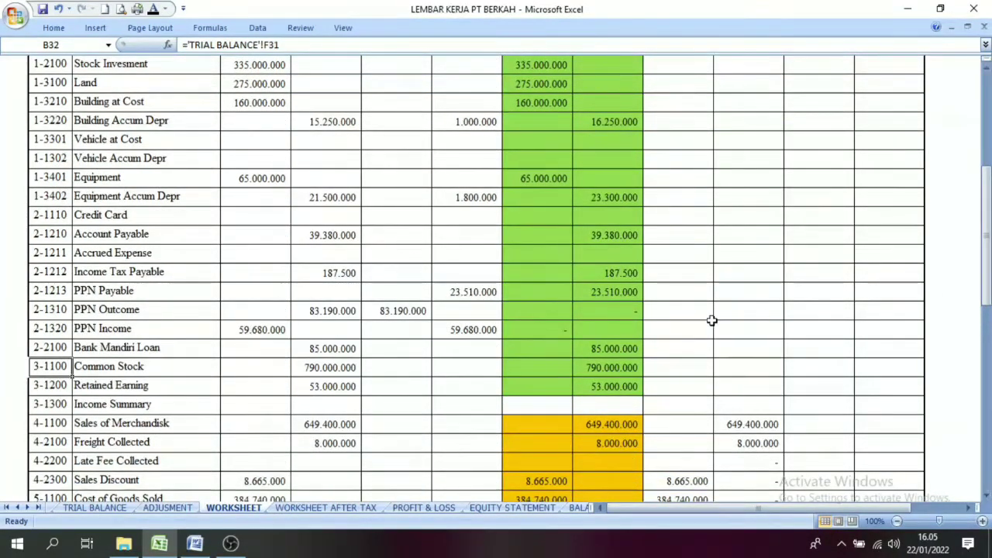
{"action": "left_click", "coordinate": [988, 311]}
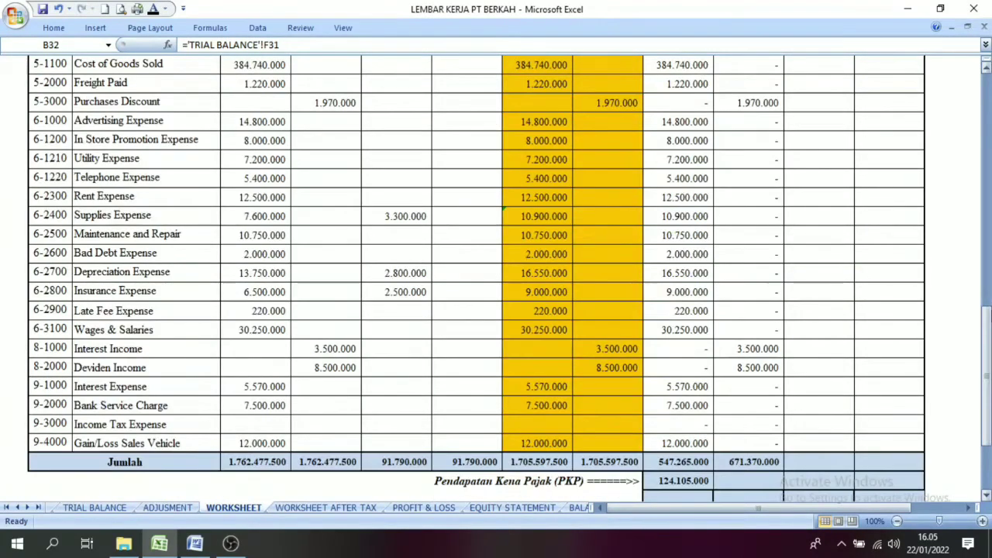
{"action": "left_click_drag", "start_coordinate": [988, 314], "coordinate": [988, 90]}
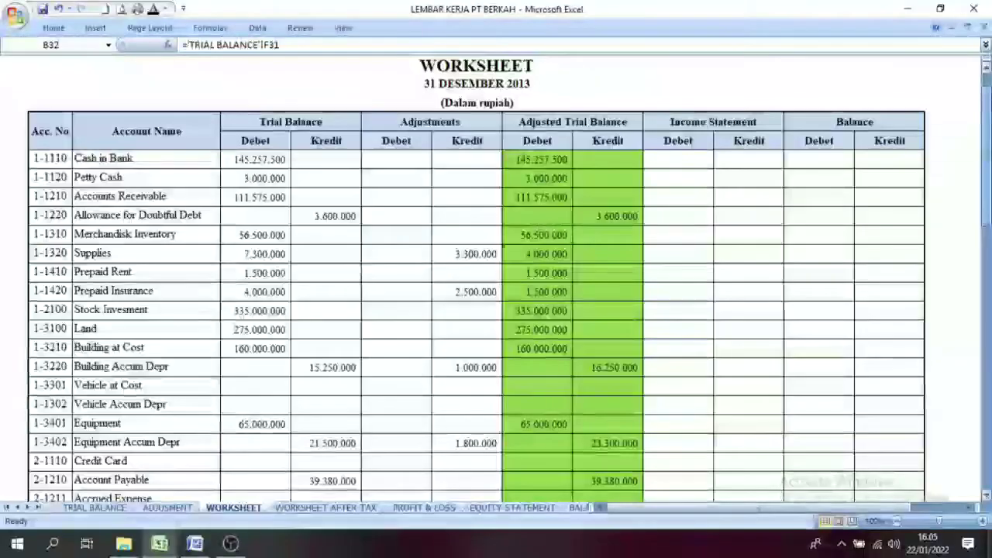
Step: Apply the black font colour to the Balance Debet amounts for Cash in Bank, Petty Cash and Accounts Receivable
{"action": "left_click", "coordinate": [560, 160]}
{"action": "left_click", "coordinate": [804, 160]}
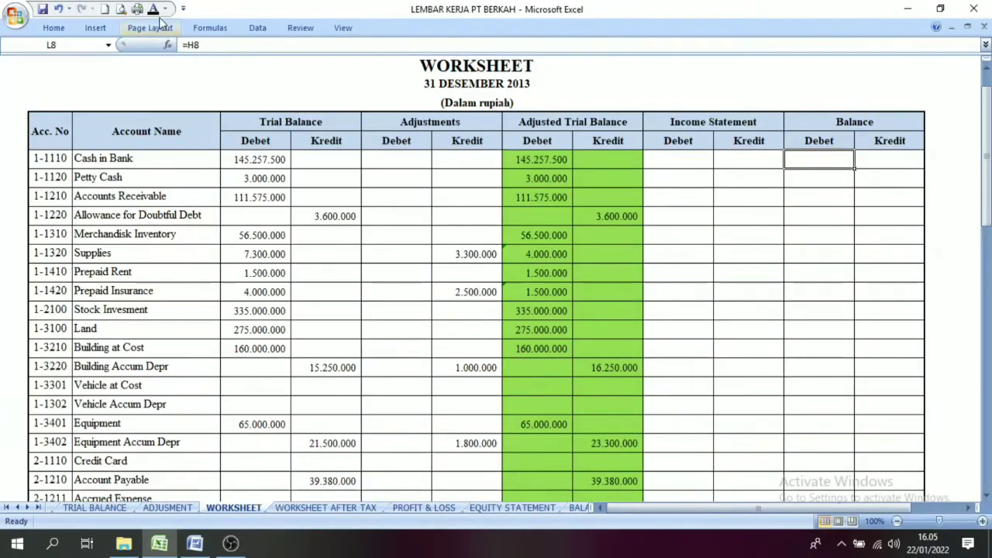
{"action": "left_click", "coordinate": [842, 180]}
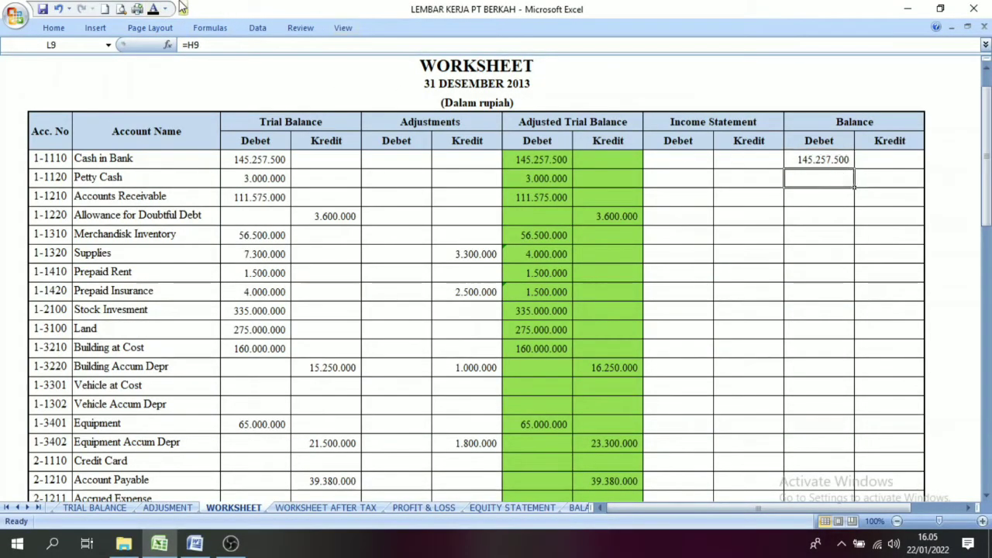
{"action": "left_click", "coordinate": [156, 12]}
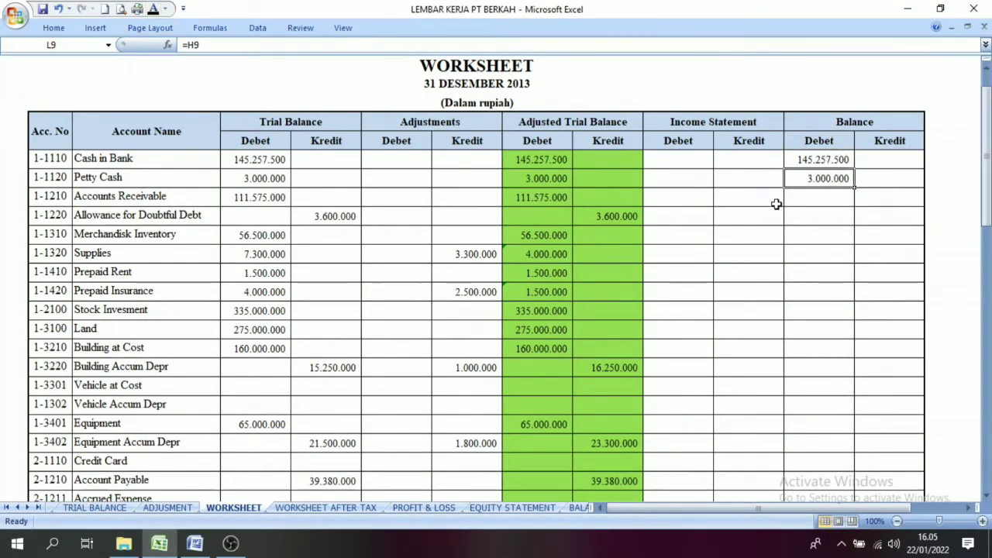
{"action": "left_click", "coordinate": [808, 210]}
{"action": "left_click", "coordinate": [788, 200]}
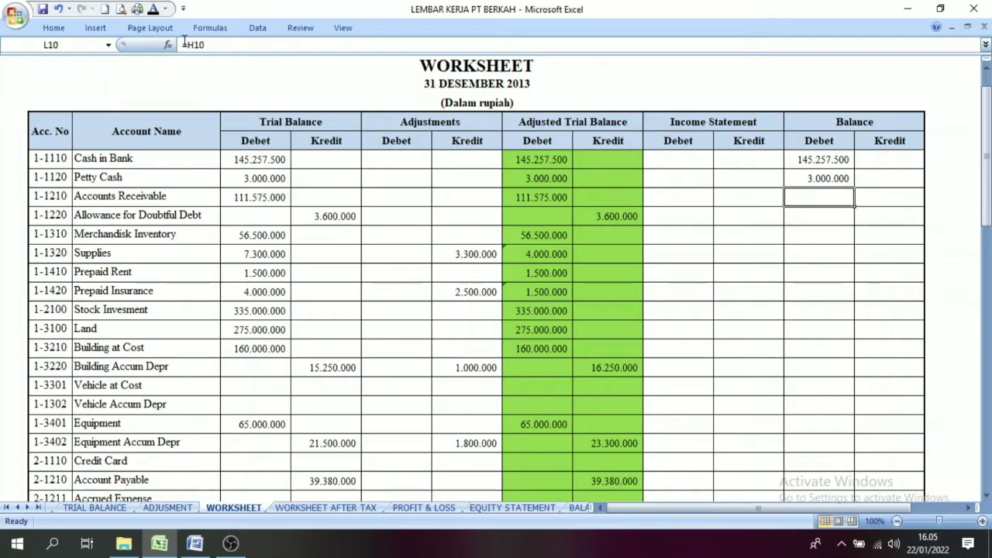
{"action": "left_click", "coordinate": [154, 11]}
Step: Apply the black font colour to the Balance Kredit amount for Allowance for Doubtful Debt
{"action": "left_click", "coordinate": [845, 221]}
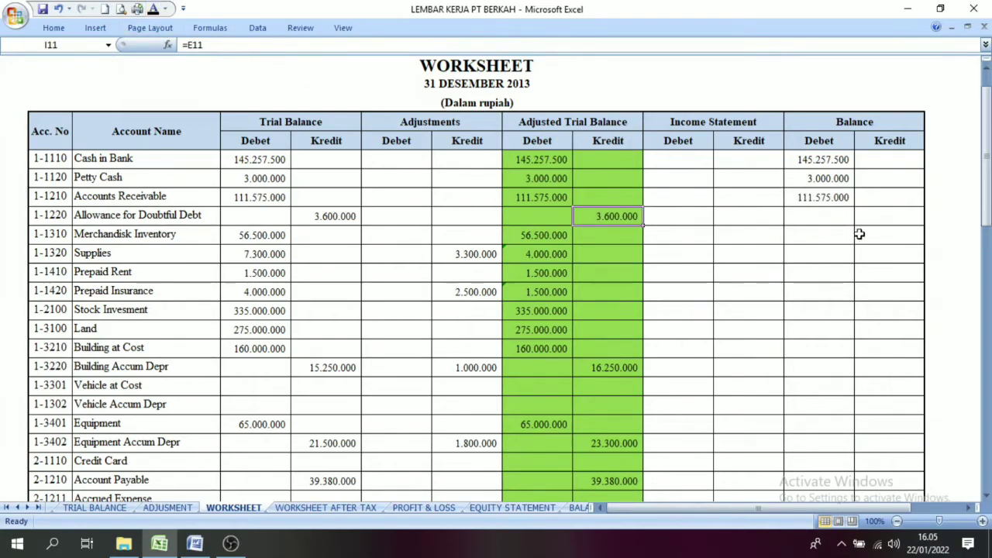
{"action": "left_click", "coordinate": [864, 213]}
{"action": "left_click", "coordinate": [154, 11]}
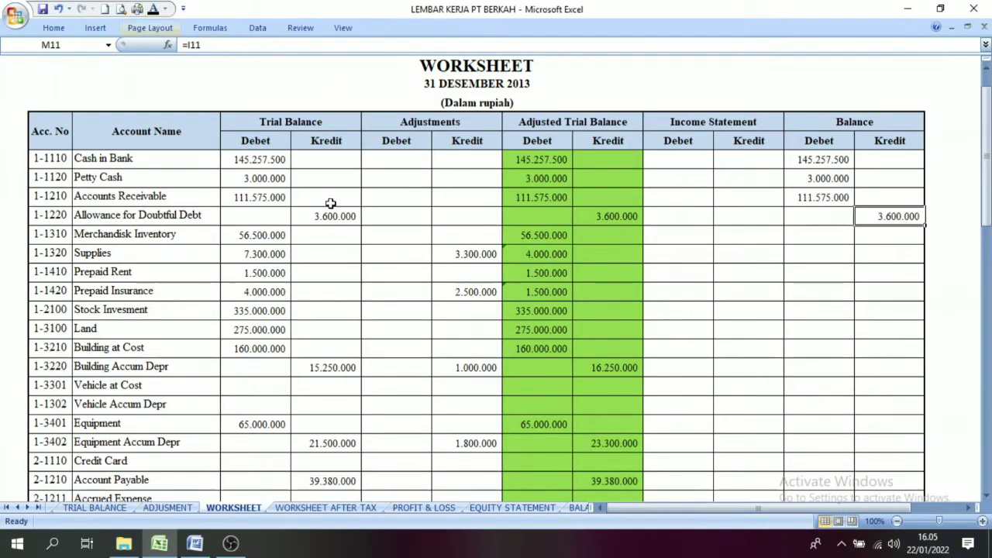
{"action": "left_click", "coordinate": [723, 255]}
Step: Apply the black font colour to the Balance Debet and Kredit cells from Cash in Bank through Income Summary and check the Cash in Bank row
{"action": "left_click_drag", "start_coordinate": [812, 156], "coordinate": [876, 321]}
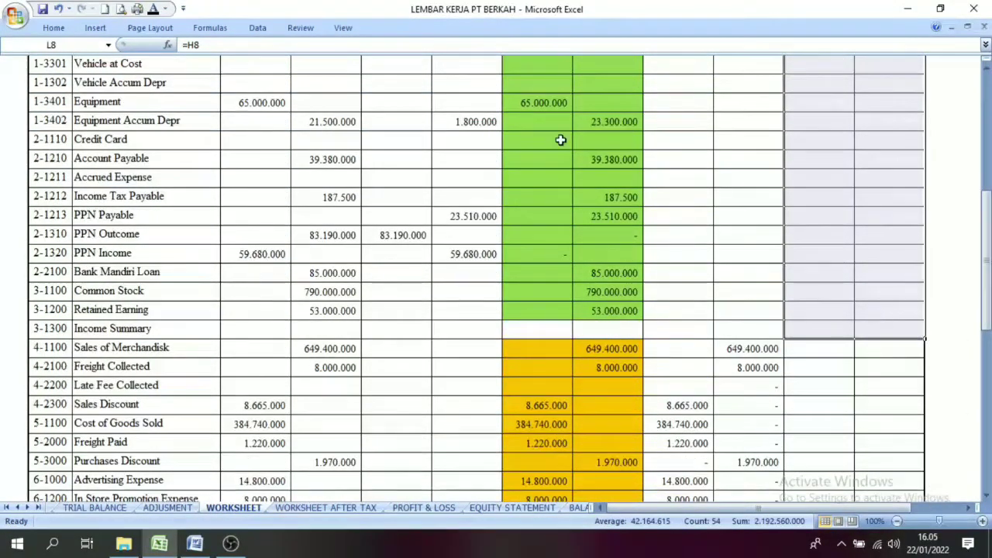
{"action": "left_click", "coordinate": [154, 11]}
{"action": "left_click", "coordinate": [803, 360]}
{"action": "mouse_move", "coordinate": [988, 172]}
{"action": "left_mouse_down"}
{"action": "mouse_move", "coordinate": [987, 183]}
{"action": "mouse_move", "coordinate": [988, 168]}
{"action": "left_mouse_up"}
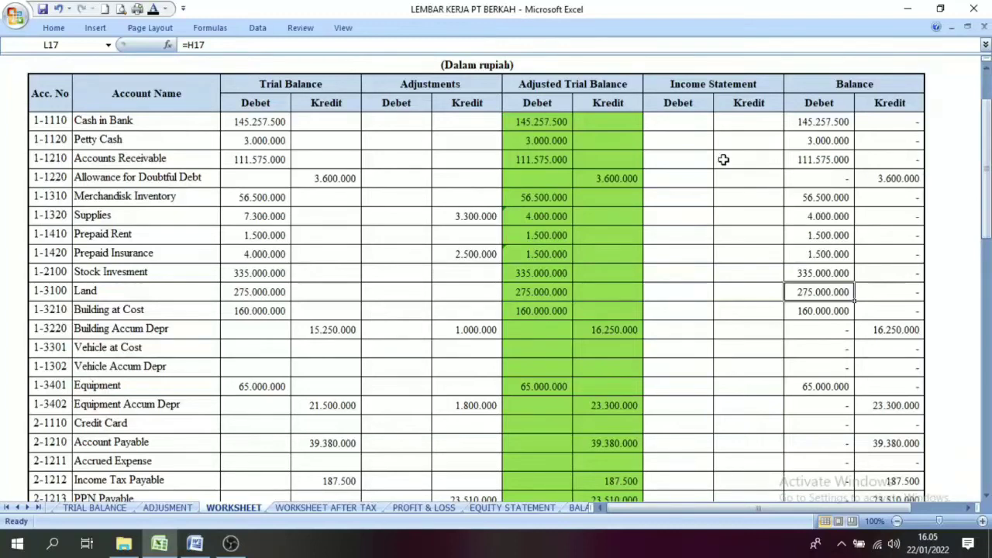
{"action": "left_click", "coordinate": [545, 121]}
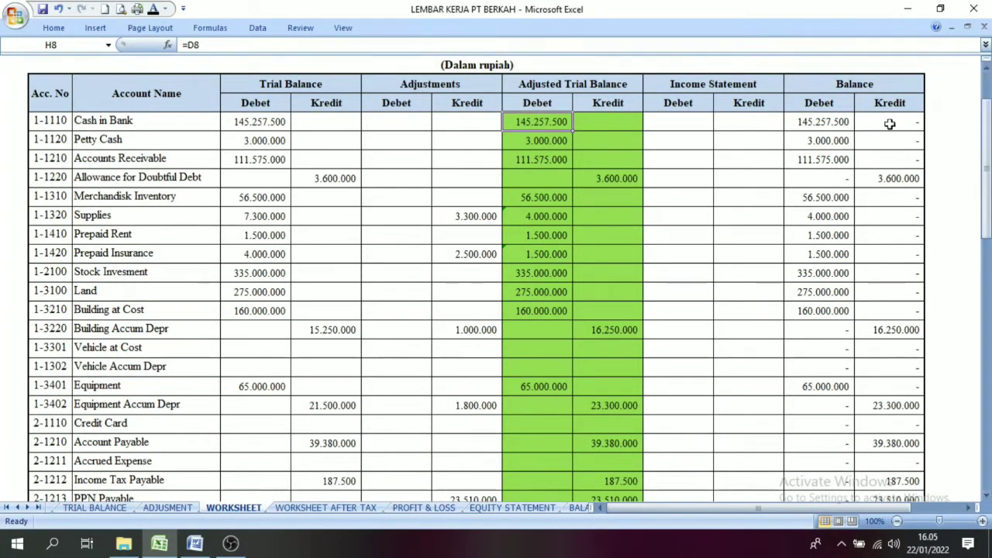
{"action": "left_click", "coordinate": [805, 127]}
{"action": "left_click_drag", "start_coordinate": [888, 127], "coordinate": [900, 158]}
Step: Apply the black font colour to the Balance Debet and Kredit totals in the Jumlah row
{"action": "left_click_drag", "start_coordinate": [987, 155], "coordinate": [987, 372]}
{"action": "left_click_drag", "start_coordinate": [819, 332], "coordinate": [858, 333]}
{"action": "left_click", "coordinate": [138, 12]}
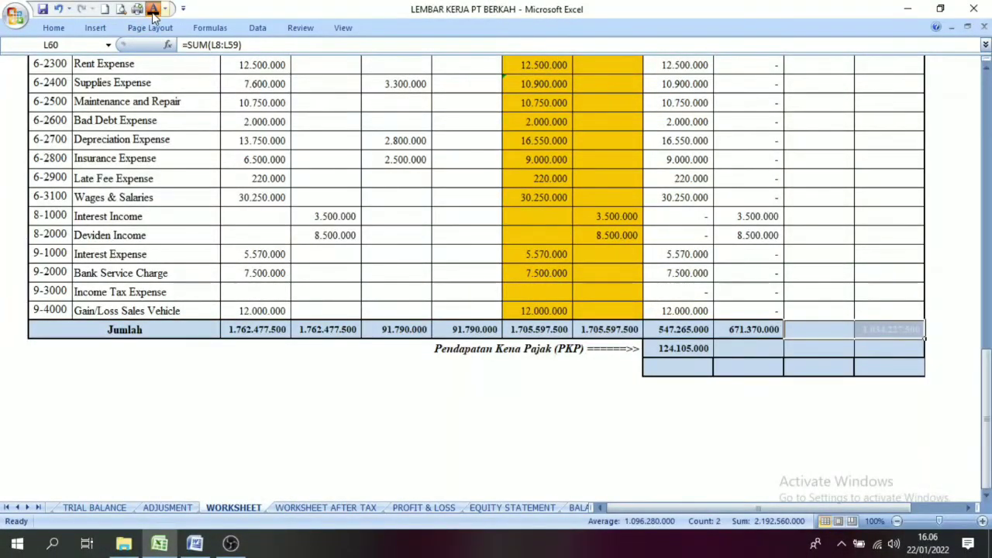
{"action": "left_click", "coordinate": [839, 387]}
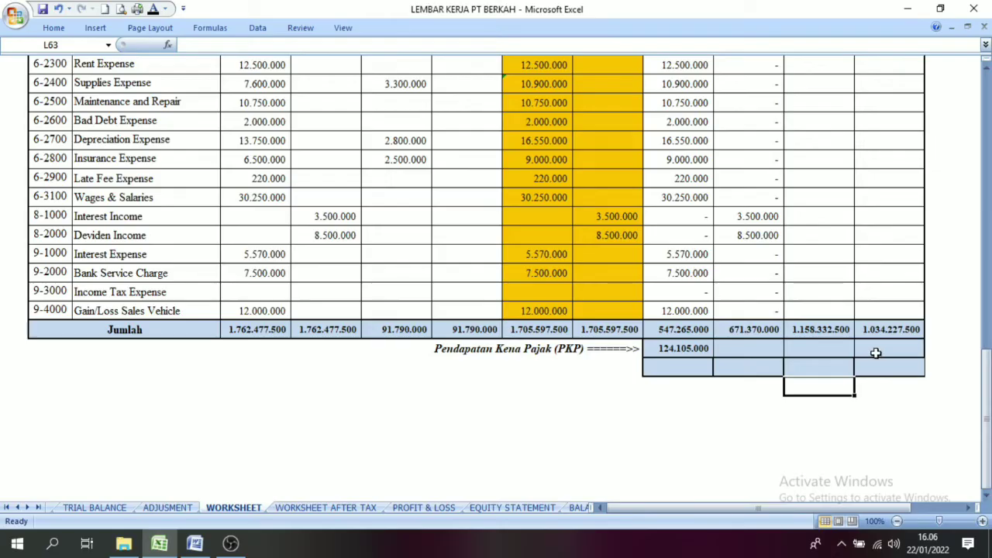
Step: Compare the Balance Debet and Kredit totals in the Jumlah row
{"action": "left_click", "coordinate": [880, 341]}
{"action": "left_click", "coordinate": [814, 330]}
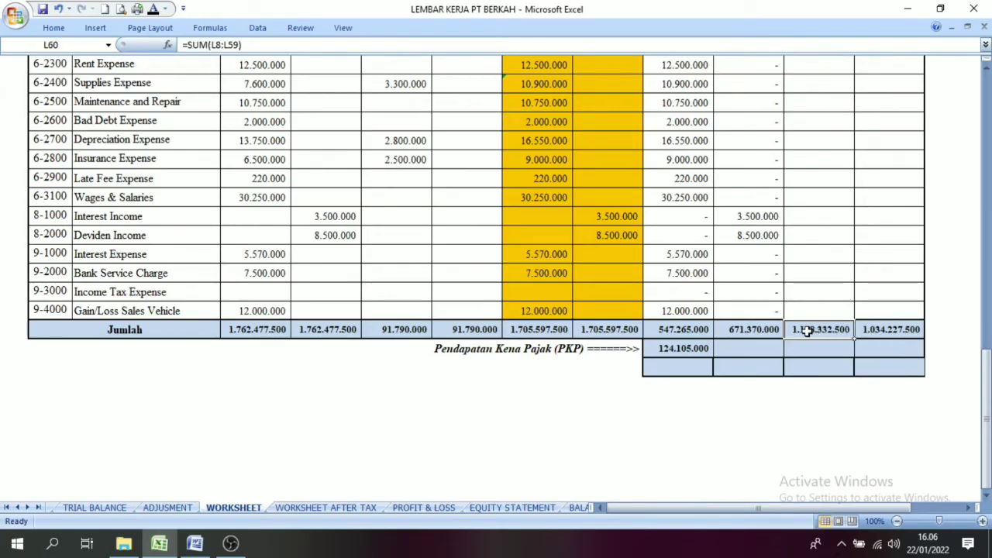
{"action": "left_click", "coordinate": [882, 327]}
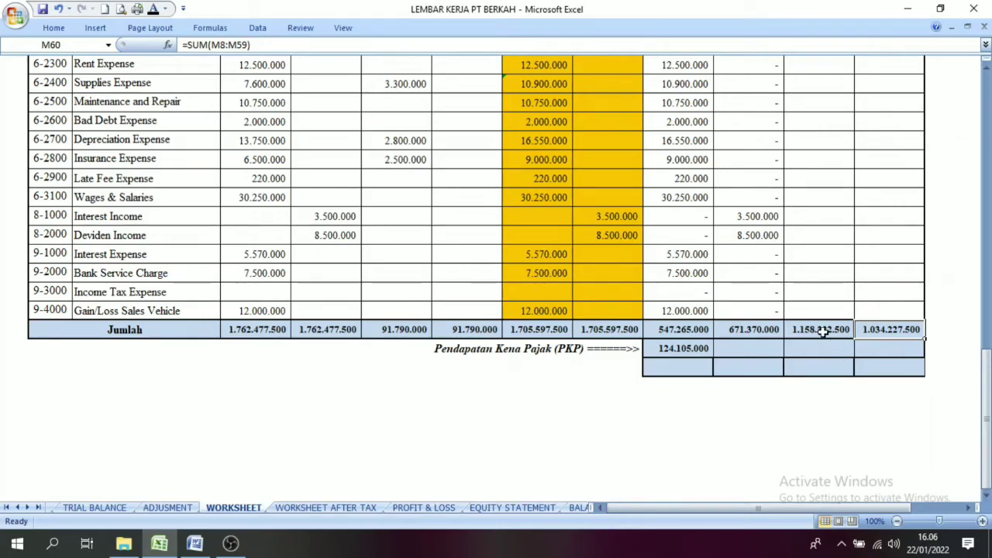
{"action": "left_click", "coordinate": [823, 332]}
{"action": "left_click", "coordinate": [859, 329]}
{"action": "left_click", "coordinate": [820, 332]}
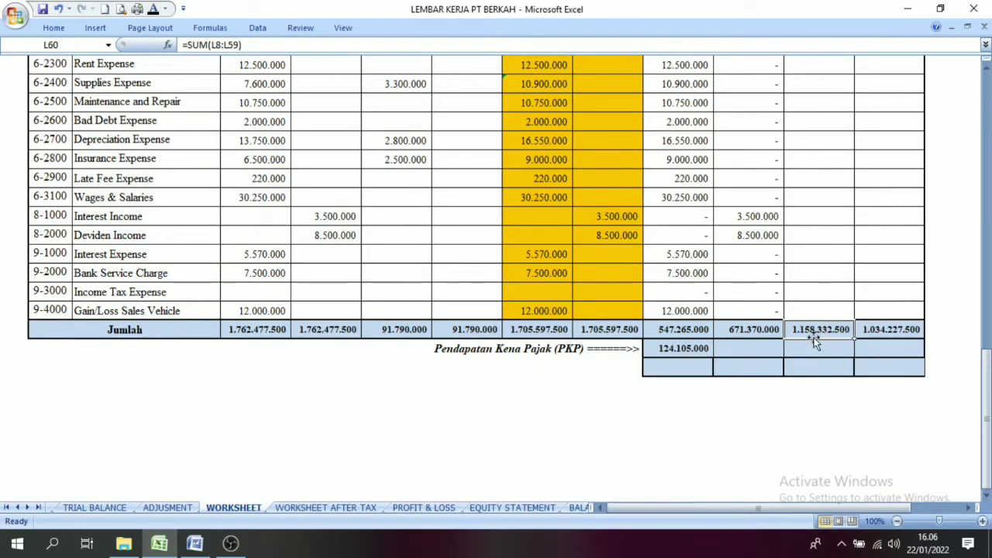
{"action": "left_click", "coordinate": [889, 329]}
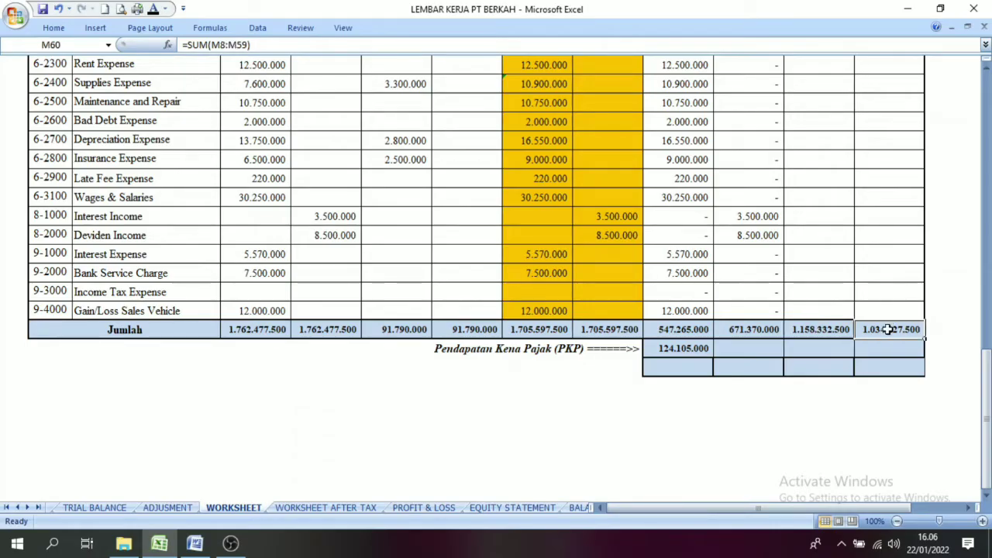
{"action": "left_click", "coordinate": [821, 331]}
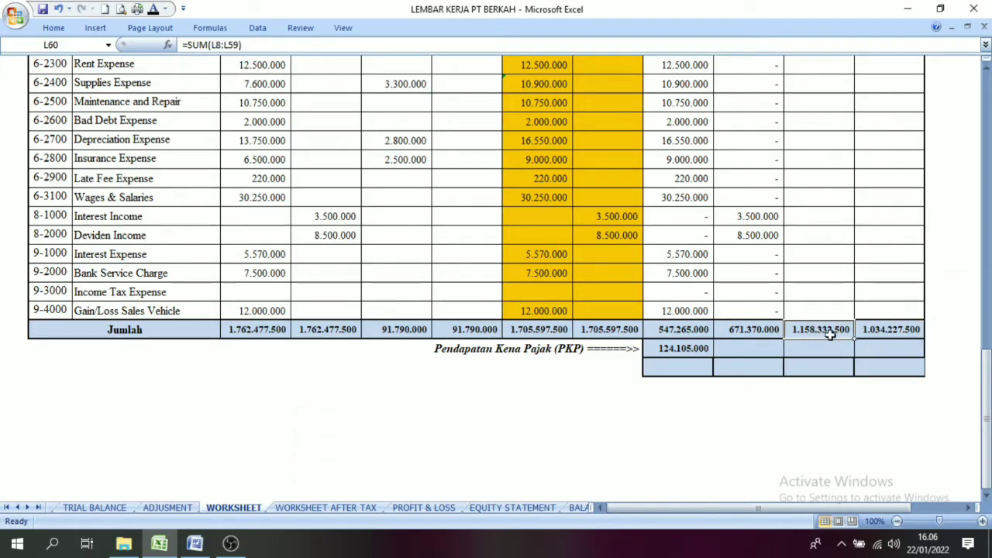
Step: Check the difference between the Balance Kredit and Balance Debet sums at the foot of the worksheet
{"action": "left_click", "coordinate": [895, 332]}
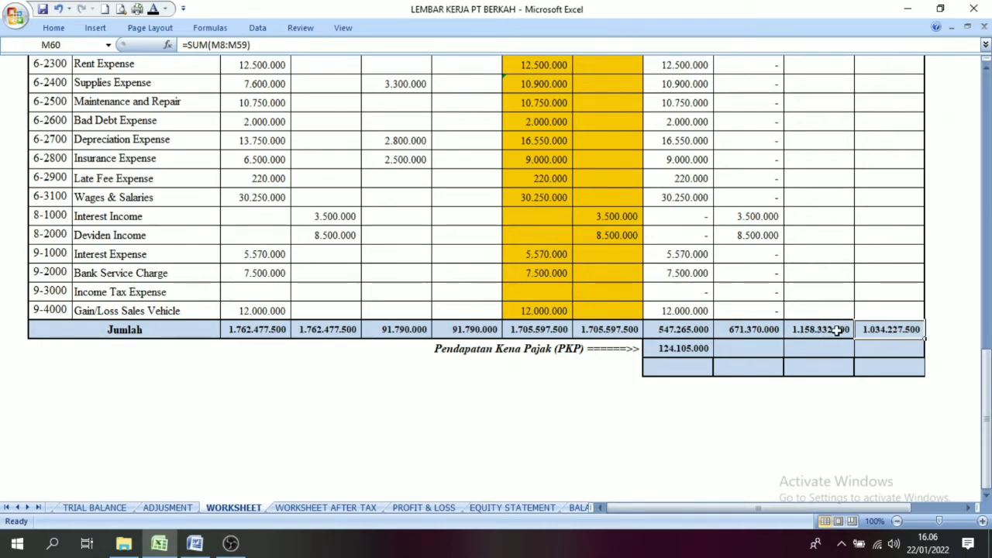
{"action": "left_click", "coordinate": [824, 332]}
{"action": "left_click", "coordinate": [874, 329]}
{"action": "left_click", "coordinate": [826, 334]}
{"action": "left_click", "coordinate": [884, 335]}
{"action": "left_click", "coordinate": [811, 333]}
{"action": "left_click", "coordinate": [884, 330]}
{"action": "left_click", "coordinate": [826, 334]}
{"action": "left_click", "coordinate": [880, 328]}
{"action": "left_click", "coordinate": [827, 333]}
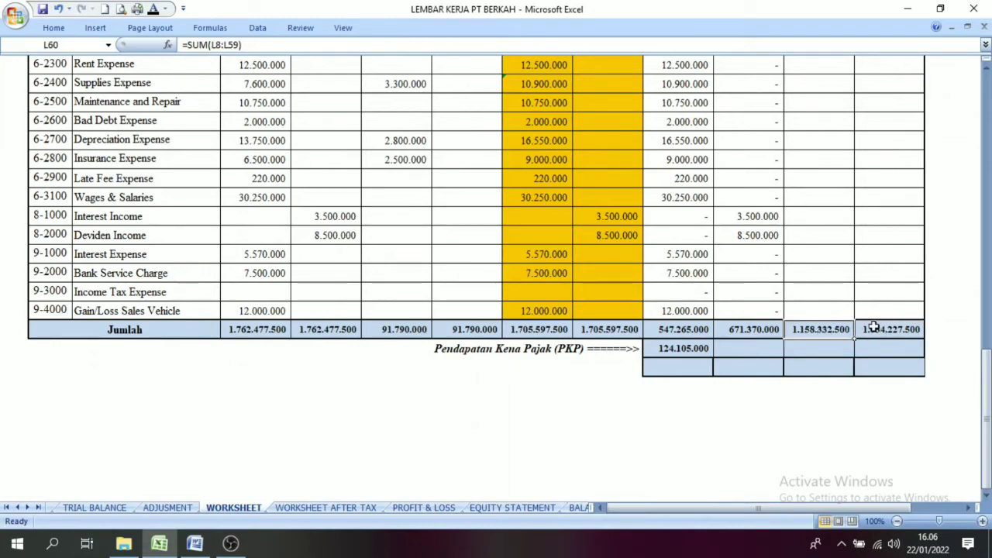
{"action": "left_click", "coordinate": [883, 328]}
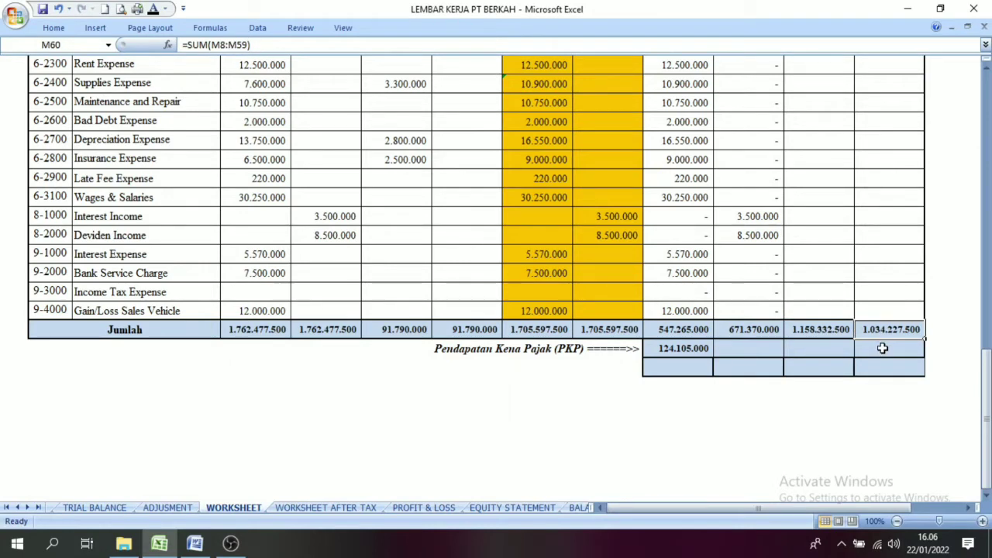
Step: Apply the black font colour to the Balance Kredit amount in the Pendapatan Kena Pajak row and compare it with the Income Statement amount
{"action": "left_click", "coordinate": [881, 349]}
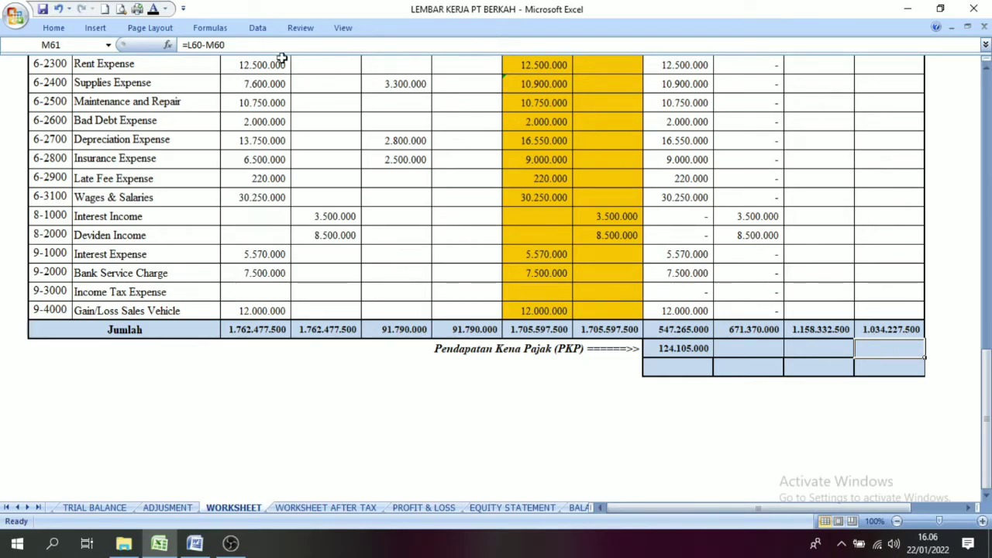
{"action": "left_click", "coordinate": [154, 11]}
{"action": "left_click", "coordinate": [688, 349]}
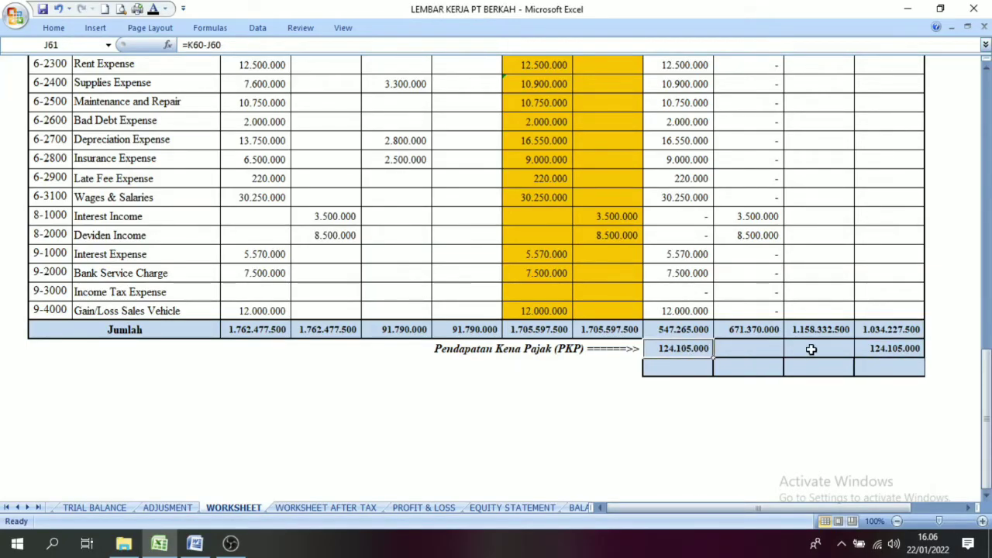
{"action": "left_click", "coordinate": [874, 352]}
{"action": "left_click", "coordinate": [700, 353]}
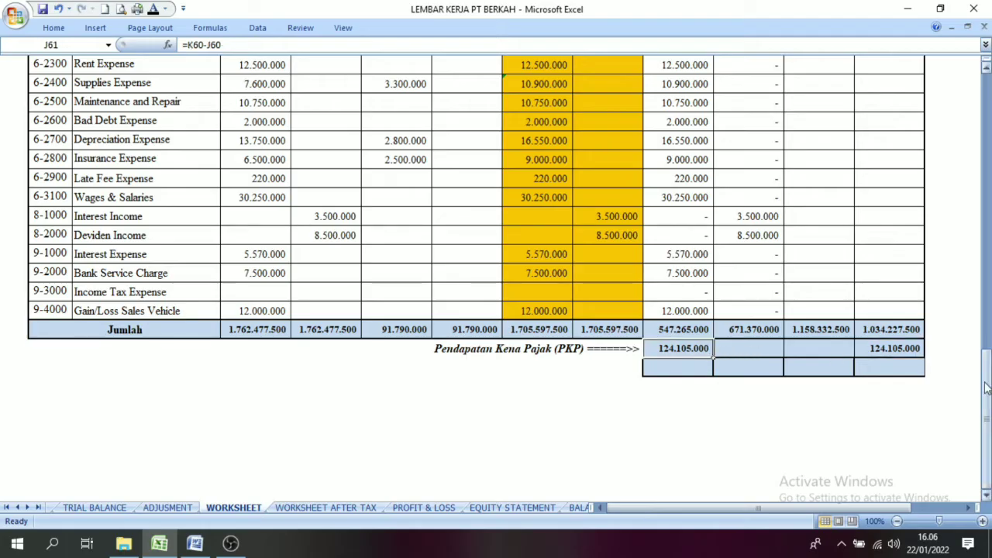
Step: Check the Income Statement heading and the formula behind the Balance Kredit taxable income amount
{"action": "left_click_drag", "start_coordinate": [986, 369], "coordinate": [987, 423]}
{"action": "left_click", "coordinate": [707, 175]}
{"action": "left_click", "coordinate": [710, 162]}
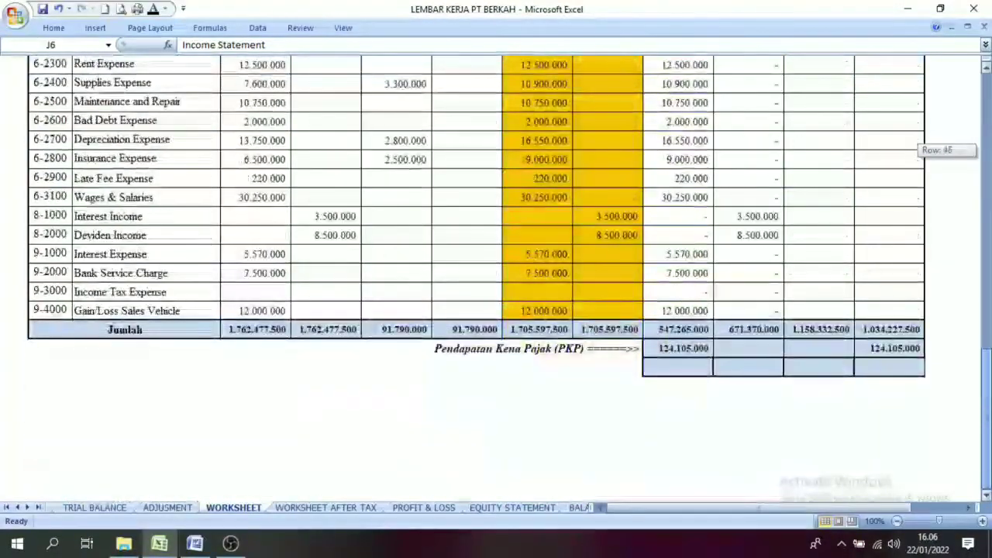
{"action": "left_click", "coordinate": [883, 348]}
{"action": "left_click", "coordinate": [904, 332]}
{"action": "left_click", "coordinate": [907, 346]}
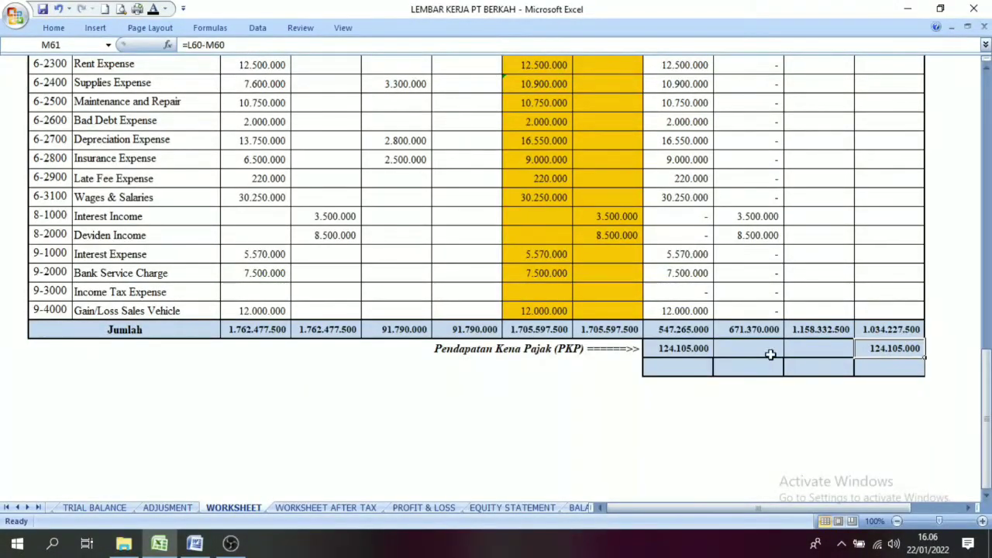
Step: Apply the black font colour to the four Income Statement and Balance totals in the row below Pendapatan Kena Pajak
{"action": "left_click", "coordinate": [678, 369]}
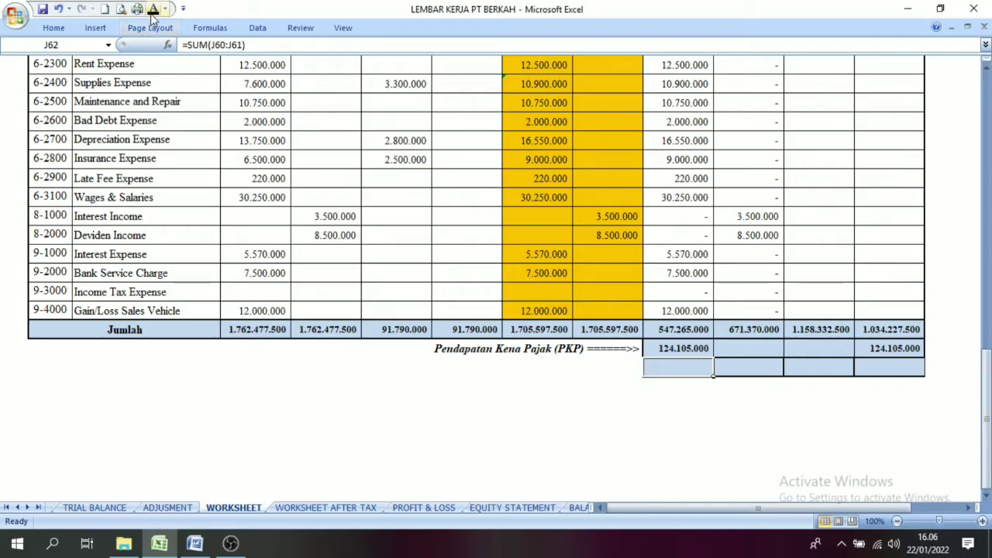
{"action": "left_click", "coordinate": [749, 373]}
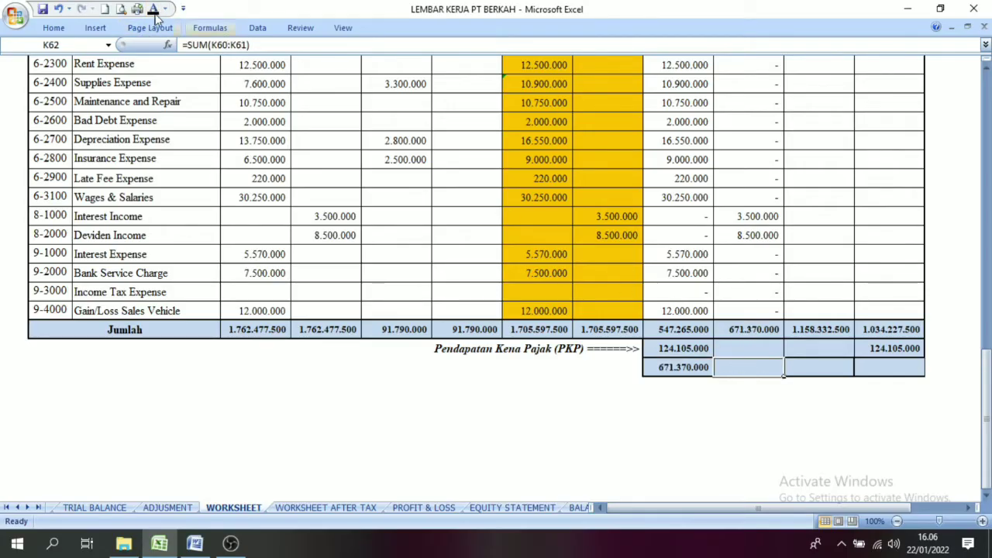
{"action": "left_click", "coordinate": [153, 11]}
{"action": "left_click", "coordinate": [822, 372]}
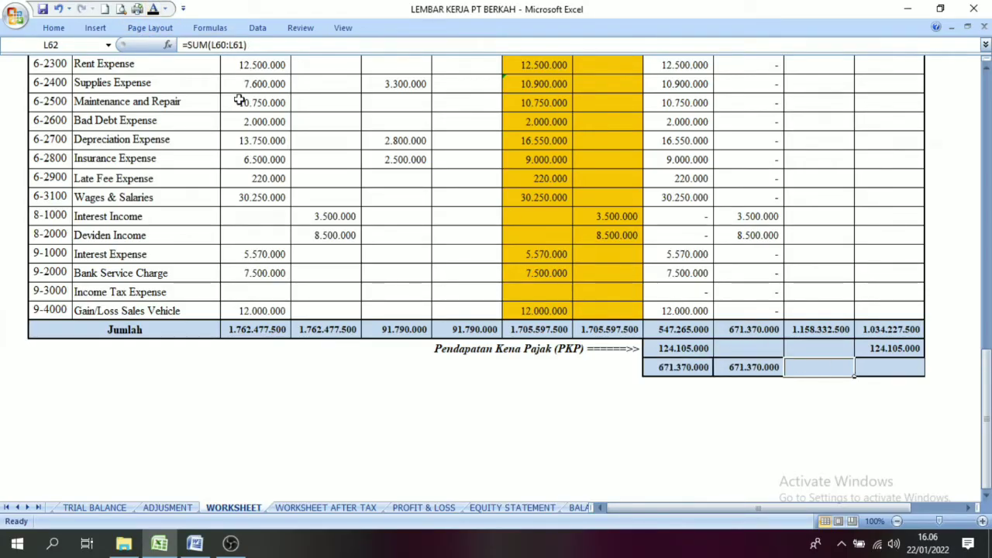
{"action": "left_click", "coordinate": [153, 11]}
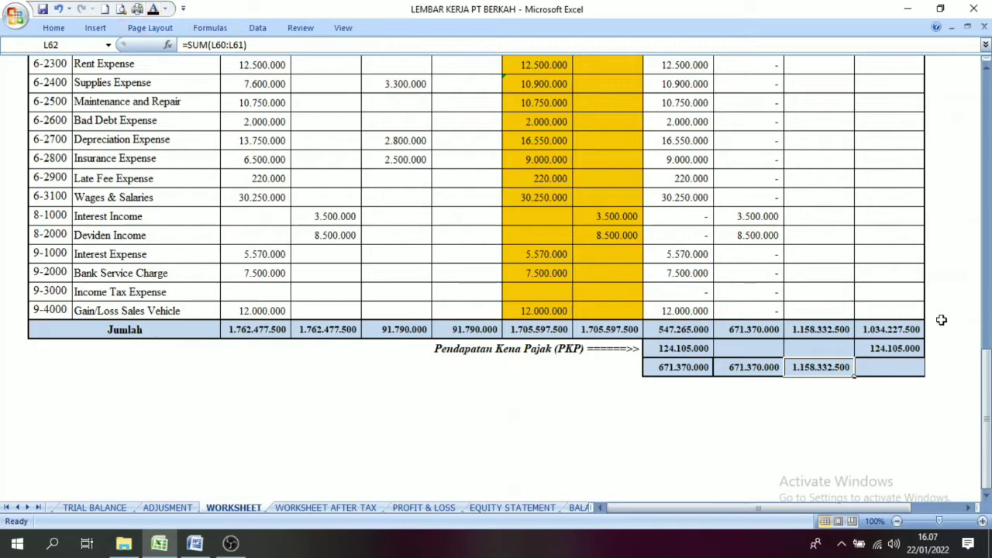
{"action": "left_click", "coordinate": [891, 372]}
{"action": "left_click", "coordinate": [155, 11]}
{"action": "left_click", "coordinate": [748, 404]}
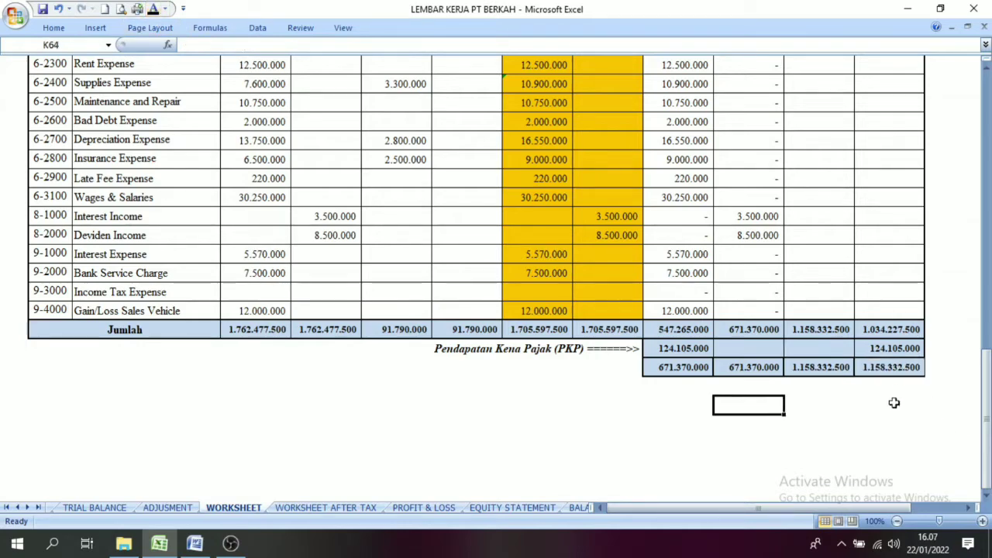
Step: Review the worksheet from its first accounts down to the final totals and the Income Statement taxable income
{"action": "left_click_drag", "start_coordinate": [986, 367], "coordinate": [986, 85]}
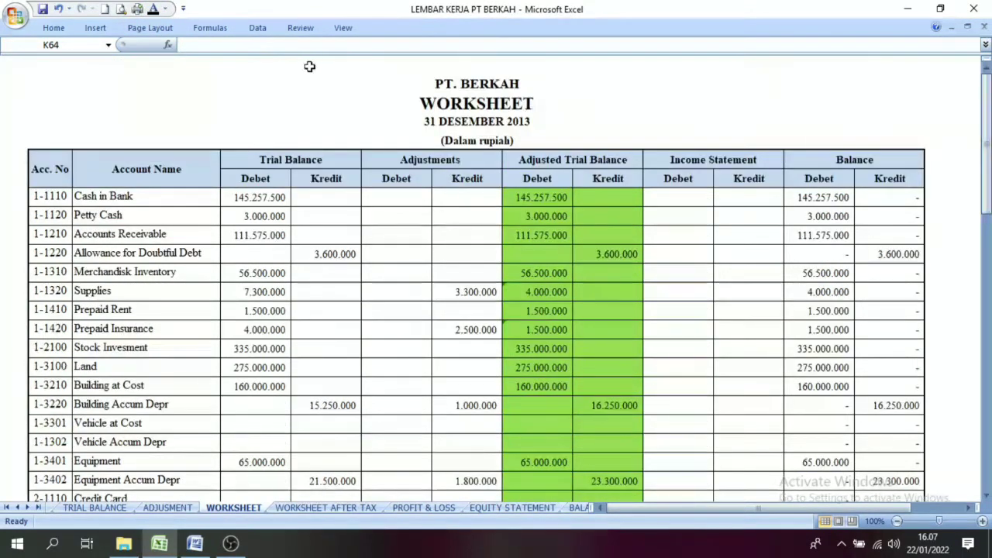
{"action": "left_click_drag", "start_coordinate": [986, 147], "coordinate": [978, 410]}
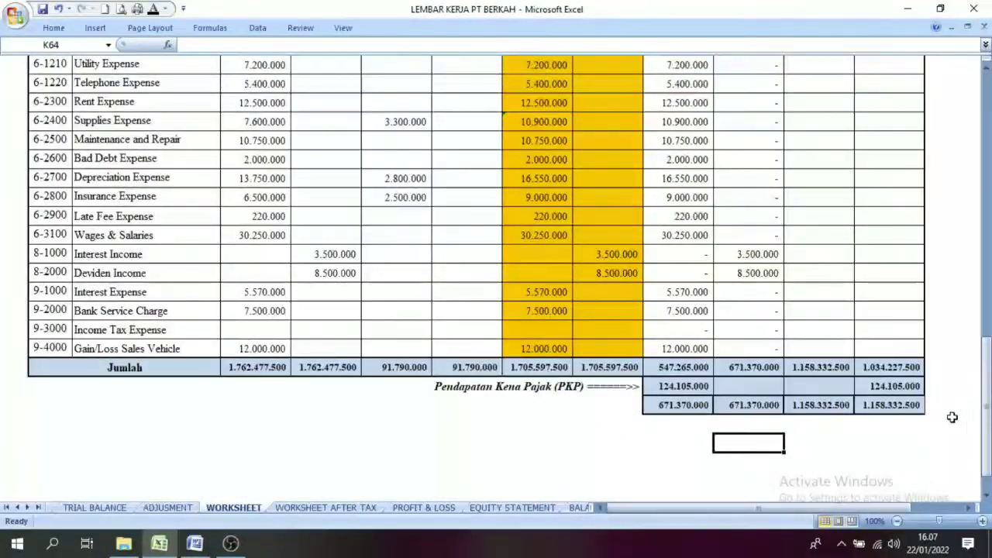
{"action": "left_click", "coordinate": [655, 403]}
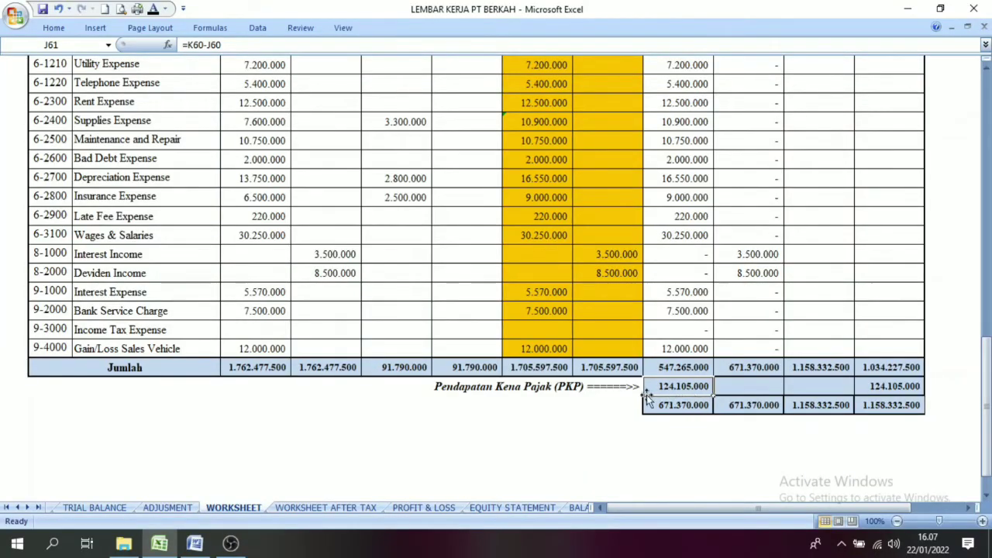
Step: Switch to the Word document, read the Income Tax Payable instructions in memo BM12-6, and return to the adjusting entries in Excel
{"action": "left_click", "coordinate": [168, 508]}
{"action": "left_click", "coordinate": [194, 544]}
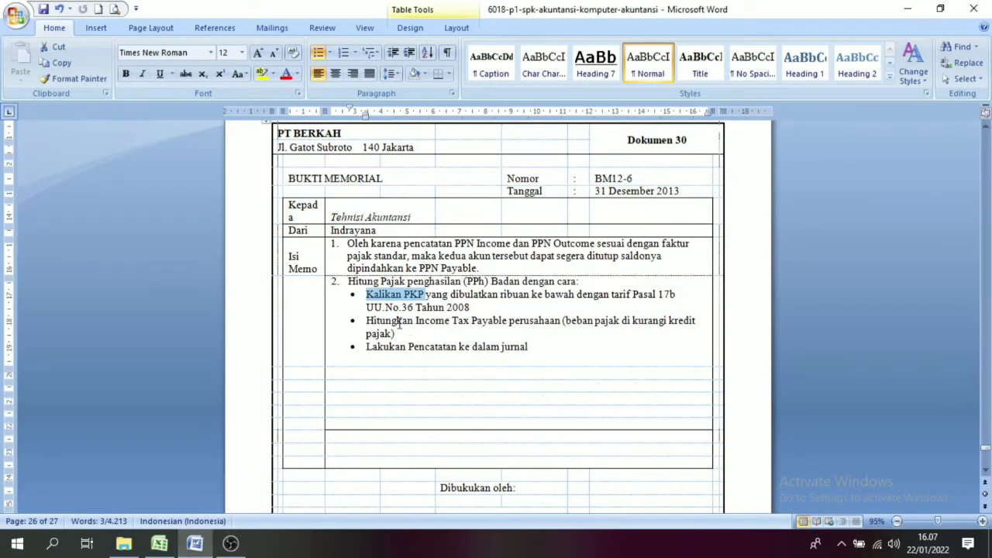
{"action": "left_click", "coordinate": [399, 323]}
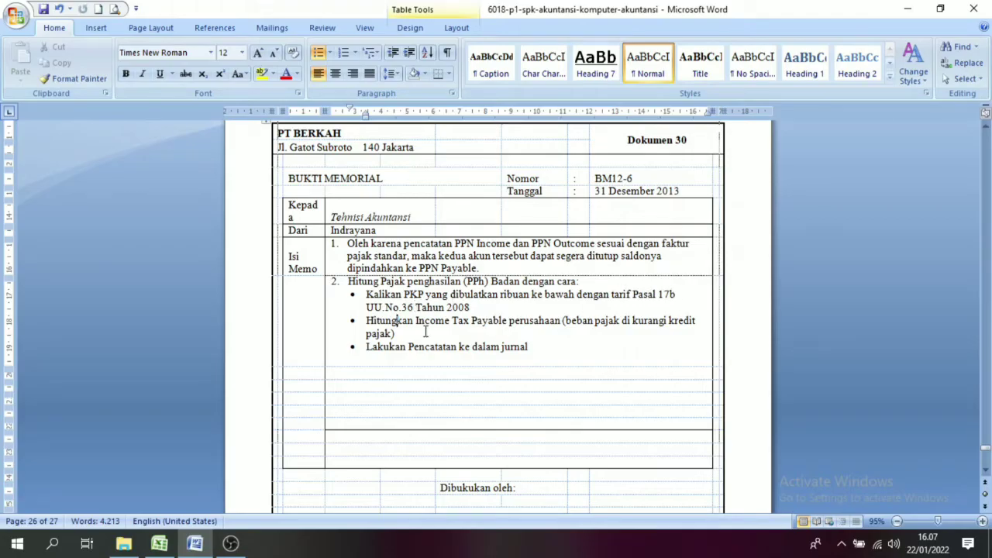
{"action": "left_click", "coordinate": [159, 542]}
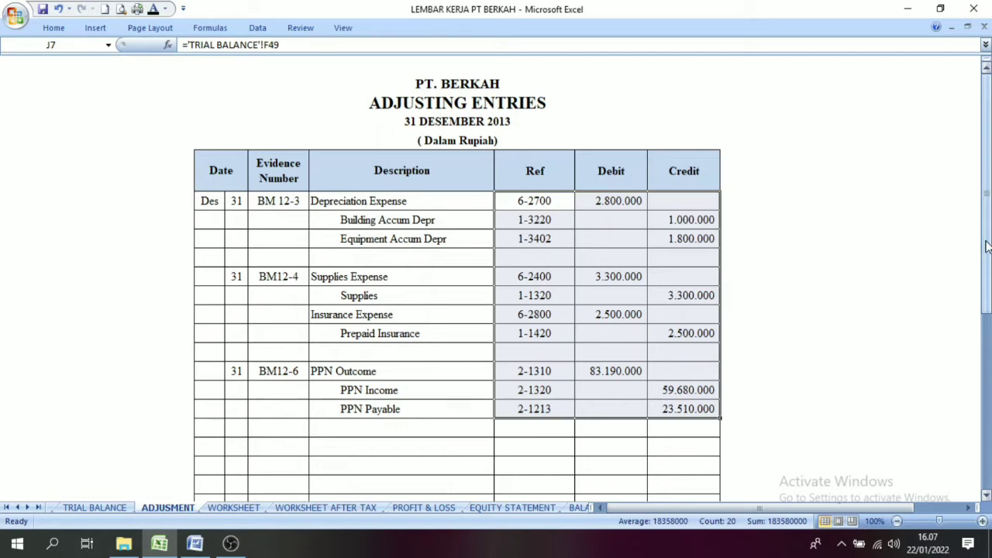
{"action": "left_click_drag", "start_coordinate": [988, 247], "coordinate": [988, 246]}
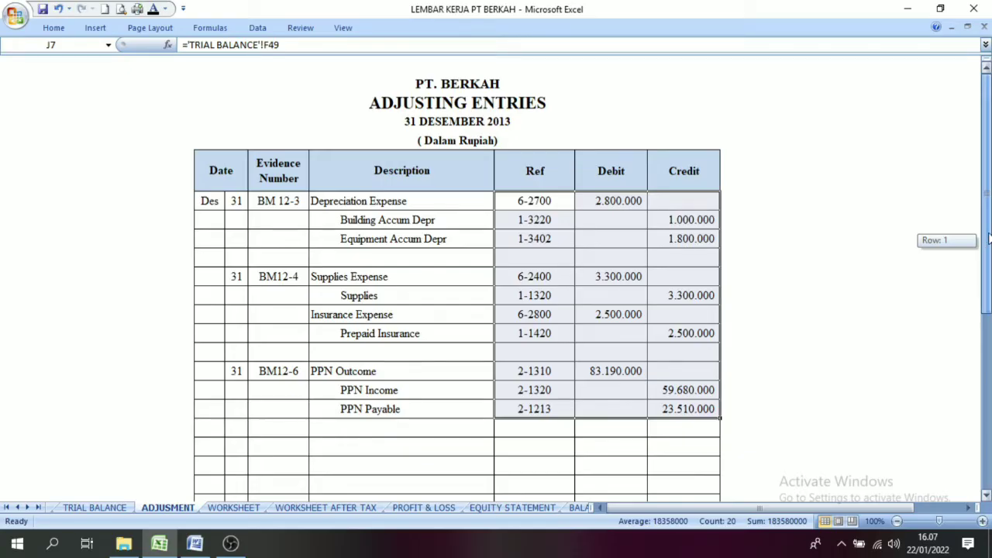
{"action": "left_click_drag", "start_coordinate": [989, 240], "coordinate": [989, 240]}
Step: Examine the Trial Balance sheet and select the rows from Sales of Merchandisk through Sales Discount
{"action": "left_click", "coordinate": [94, 507]}
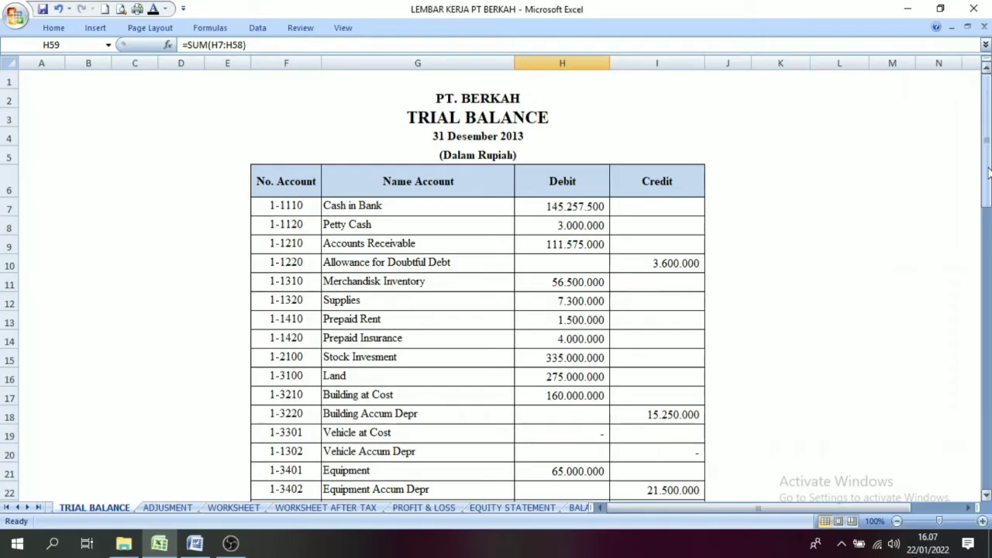
{"action": "left_click_drag", "start_coordinate": [988, 172], "coordinate": [989, 233]}
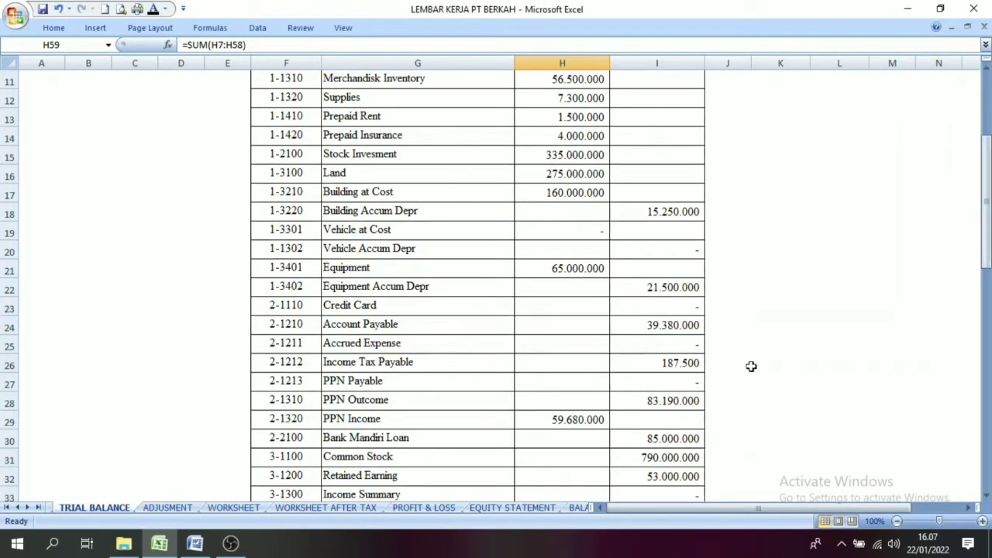
{"action": "left_click_drag", "start_coordinate": [987, 226], "coordinate": [986, 341]}
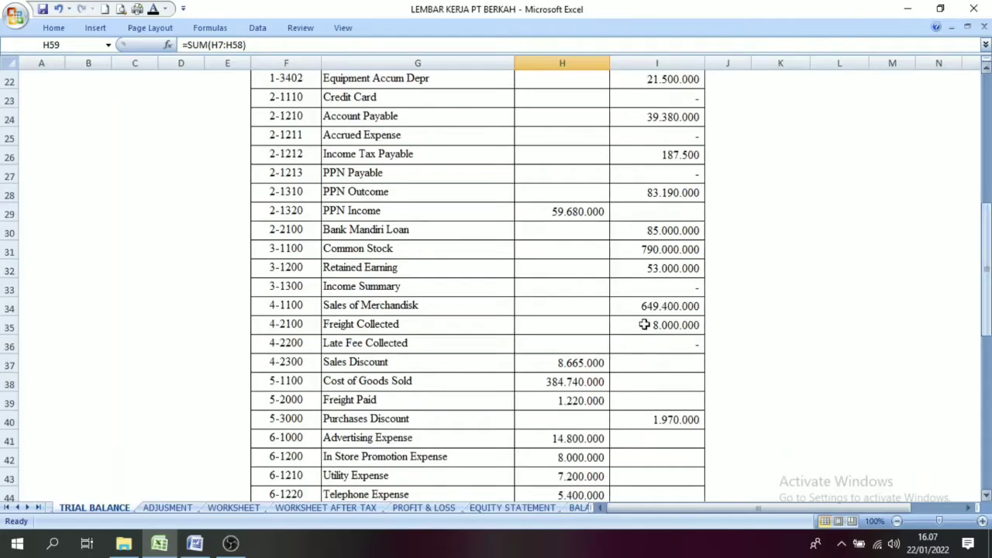
{"action": "left_click", "coordinate": [402, 307]}
{"action": "left_click_drag", "start_coordinate": [402, 308], "coordinate": [660, 359]}
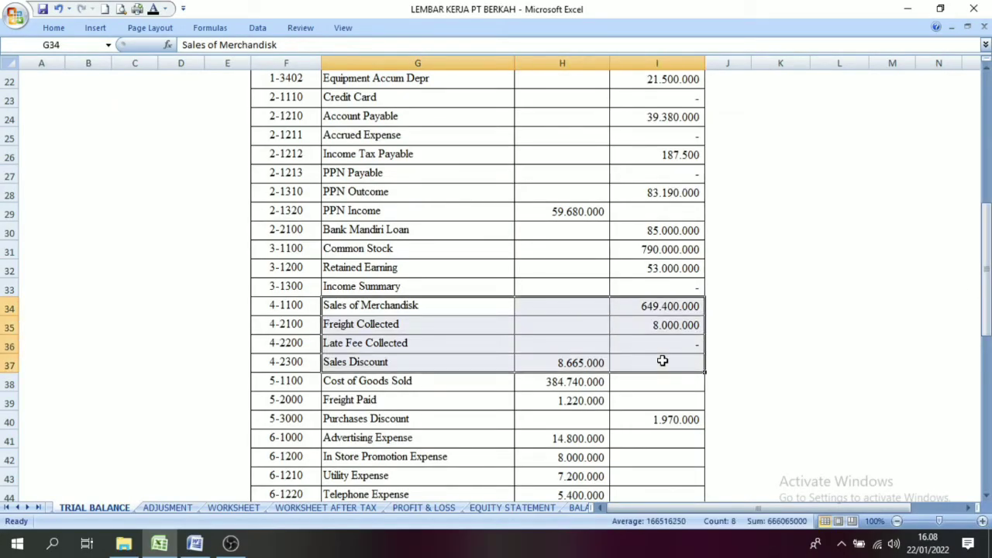
Step: Add Sales of Merchandisk and Freight Collected in cell L36 with =I34+I35 and widen column L to fit the amount
{"action": "left_click", "coordinate": [815, 341]}
{"action": "type", "text": "="}
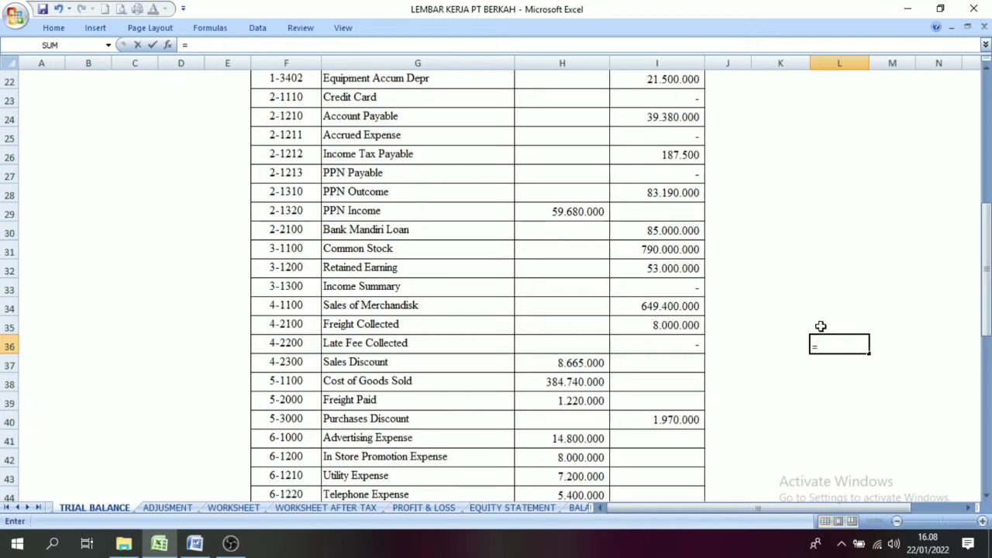
{"action": "left_click", "coordinate": [670, 310]}
{"action": "type", "text": "+"}
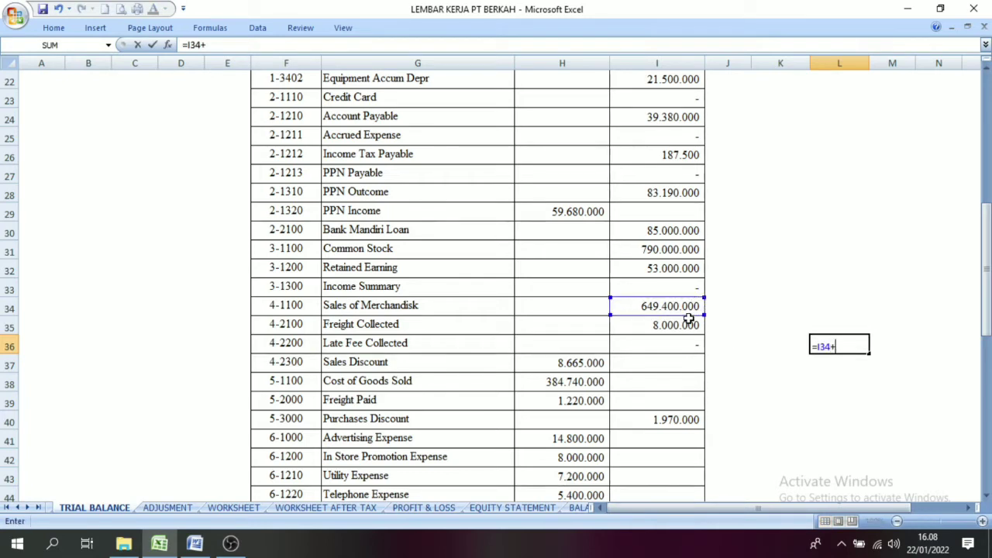
{"action": "left_click", "coordinate": [660, 326]}
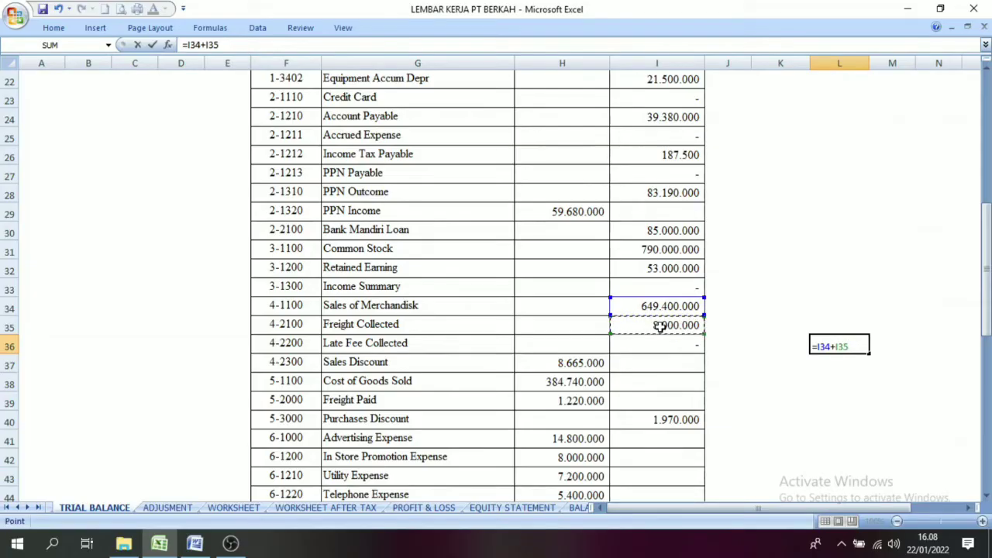
{"action": "type", "text": "+"}
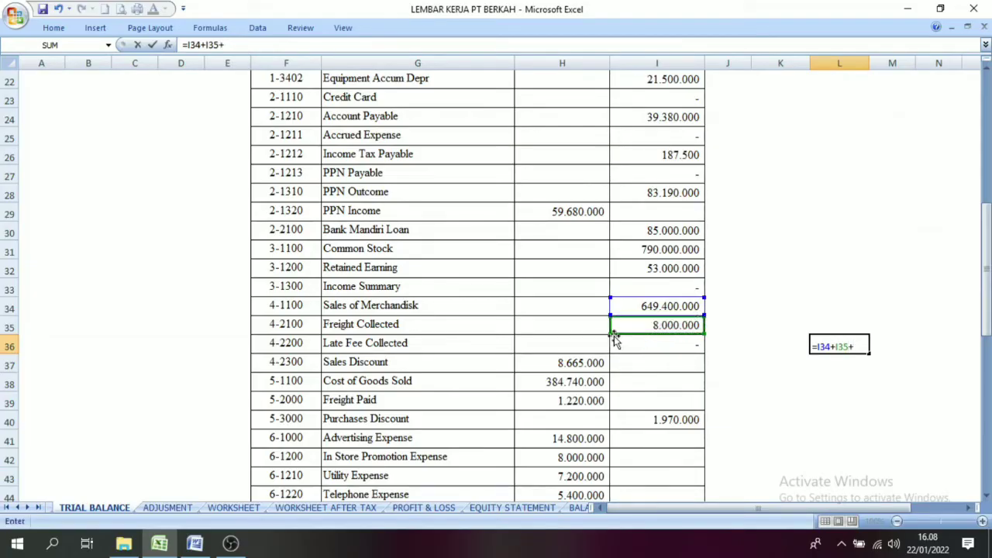
{"action": "left_click", "coordinate": [574, 362]}
{"action": "left_click", "coordinate": [840, 362]}
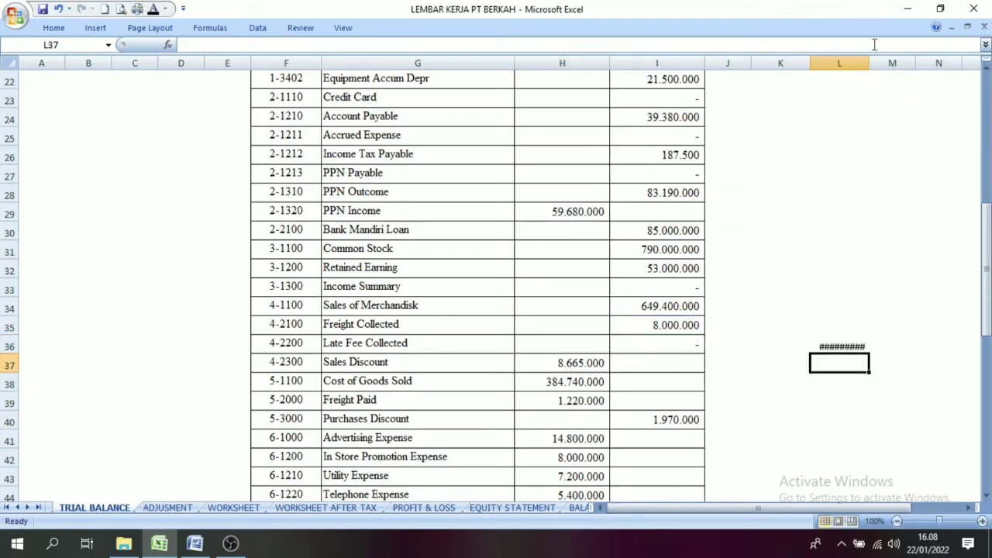
{"action": "left_click_drag", "start_coordinate": [869, 63], "coordinate": [893, 66]}
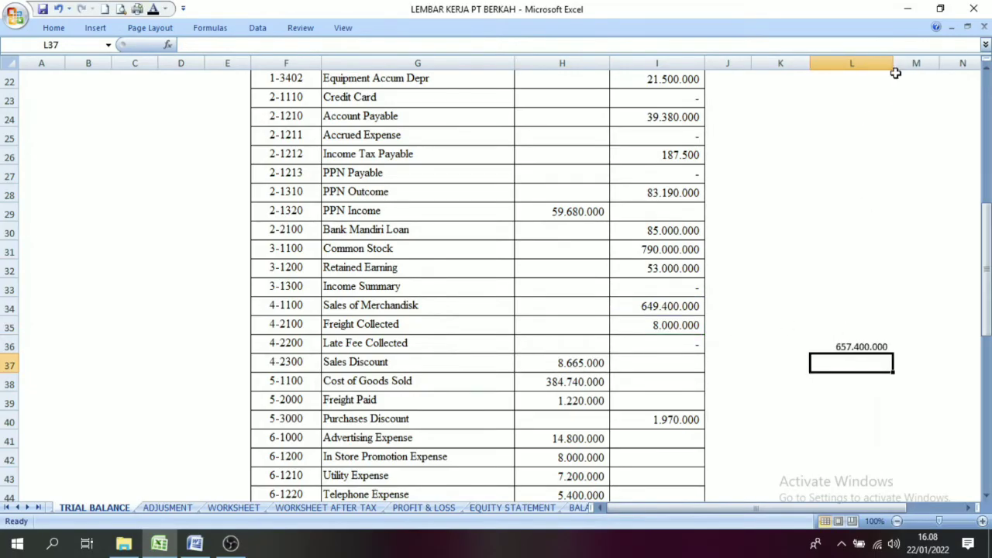
Step: Check the gross revenue sum in cell L36 and open the Adjustment sheet
{"action": "left_click", "coordinate": [845, 345]}
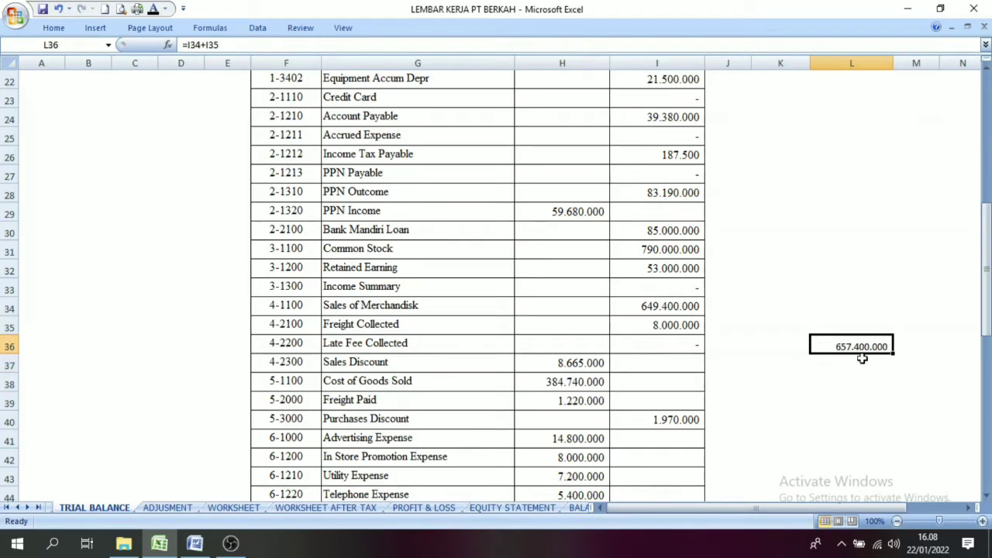
{"action": "left_click", "coordinate": [866, 364]}
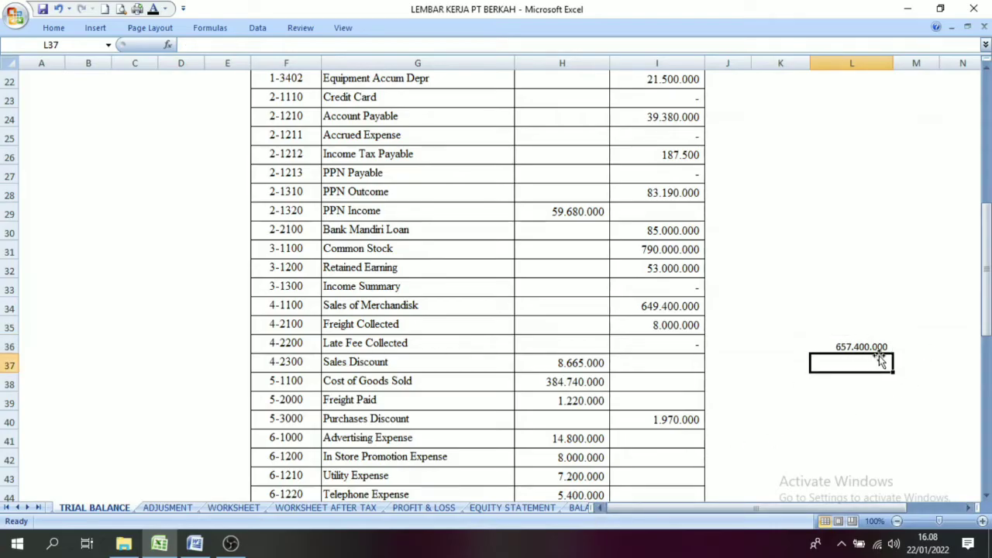
{"action": "left_click", "coordinate": [845, 345]}
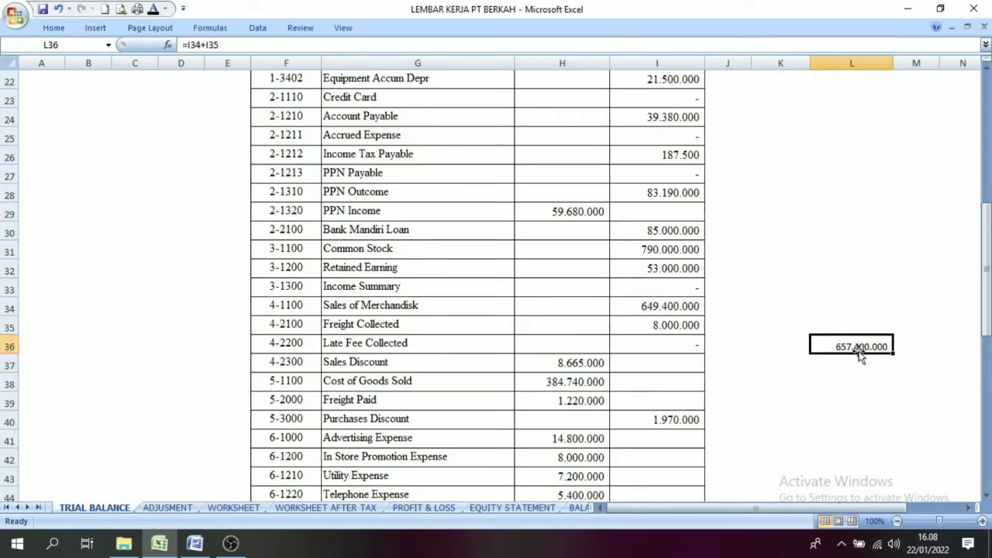
{"action": "left_click", "coordinate": [859, 381]}
{"action": "left_click", "coordinate": [859, 348]}
{"action": "left_click", "coordinate": [859, 364]}
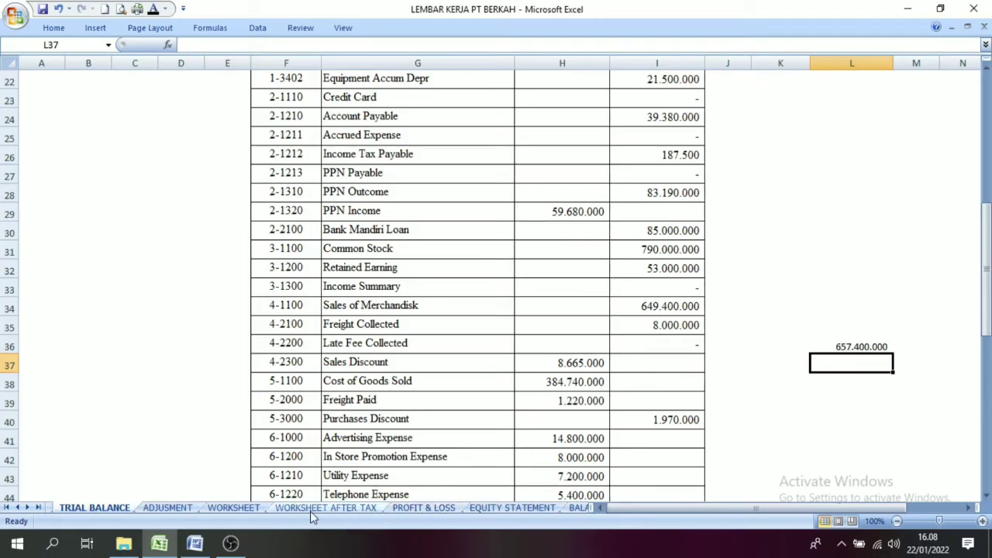
{"action": "left_click", "coordinate": [168, 508]}
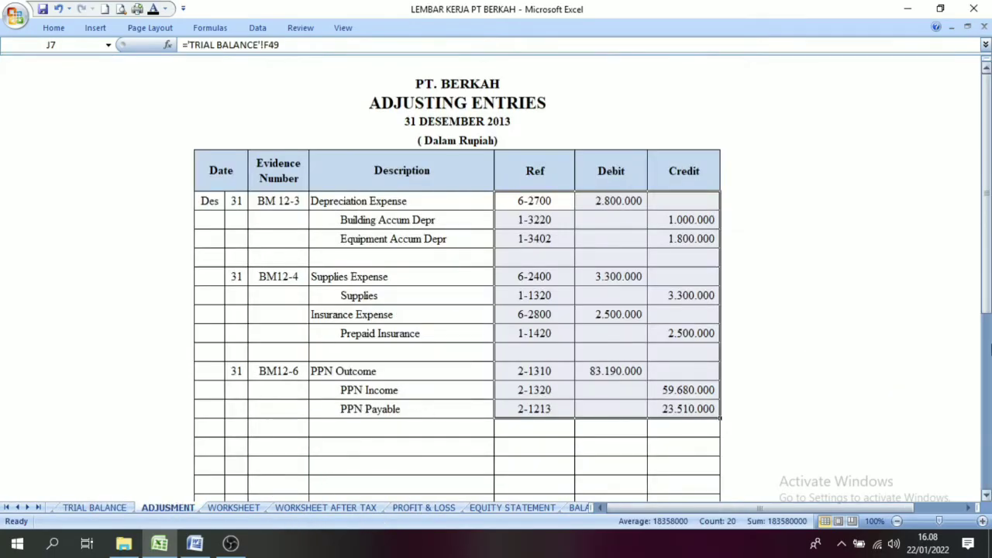
Step: Reveal the white tax calculation notes in rows 21 to 24 of the Description column by making their font black
{"action": "left_click_drag", "start_coordinate": [986, 286], "coordinate": [986, 294]}
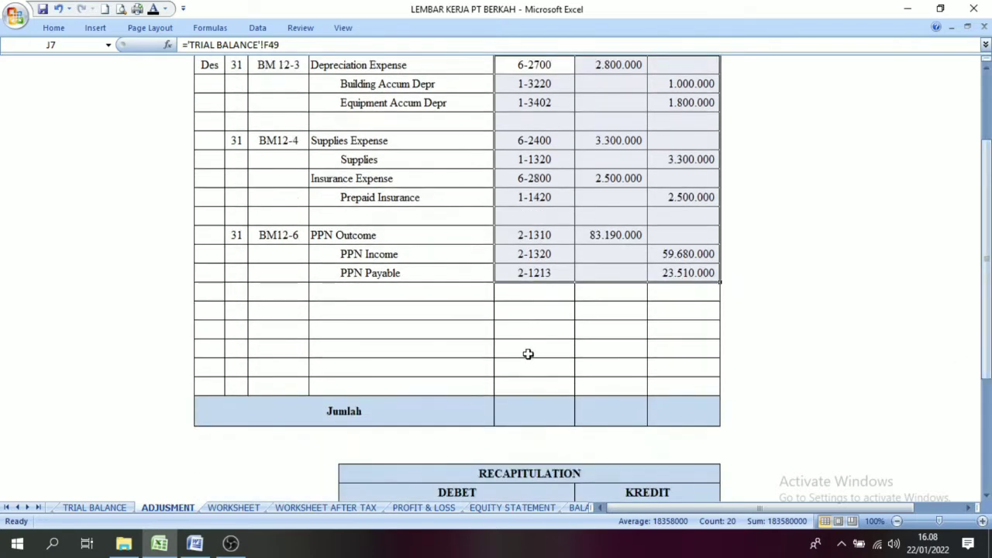
{"action": "left_click", "coordinate": [324, 313]}
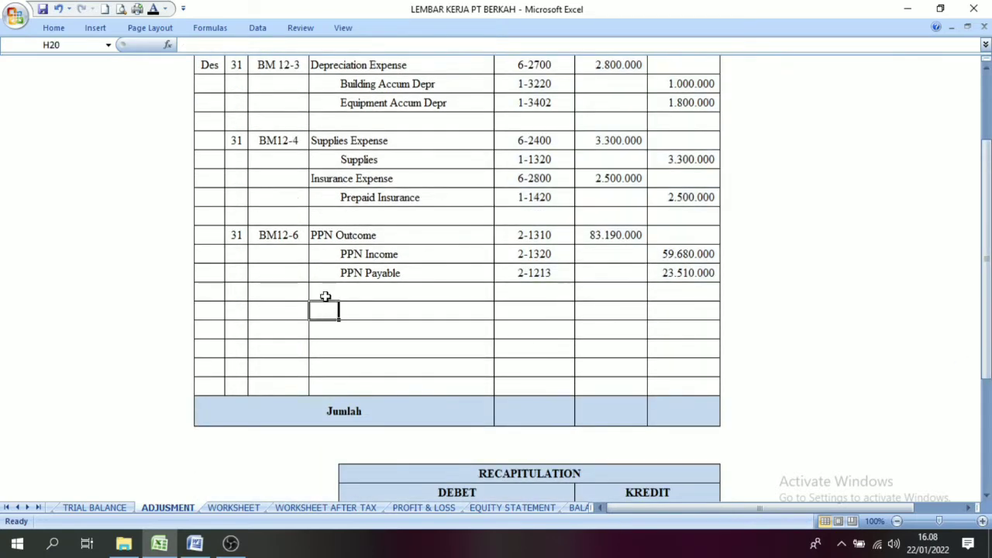
{"action": "left_click", "coordinate": [325, 297]}
{"action": "left_click_drag", "start_coordinate": [323, 329], "coordinate": [387, 378]}
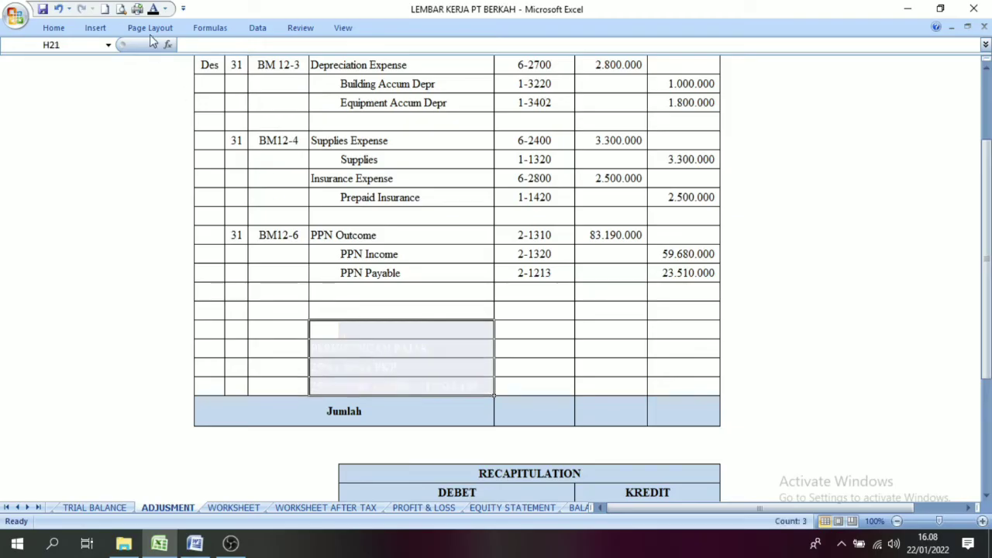
{"action": "left_click", "coordinate": [153, 9]}
Step: Examine the PERHITUNGAN PAJAK rate and amount lines and check the taxable income (PKP) on the Worksheet sheet
{"action": "left_click", "coordinate": [324, 370]}
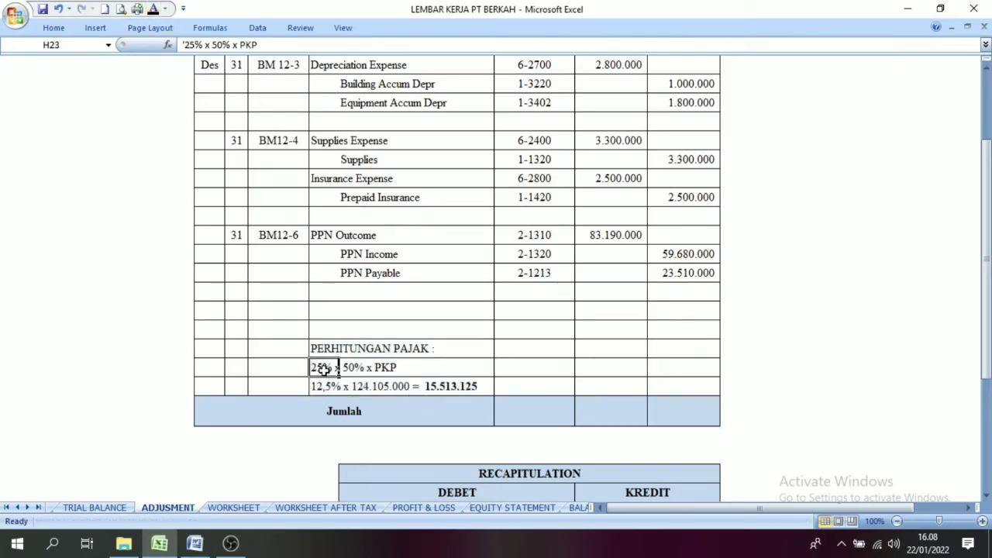
{"action": "left_click", "coordinate": [349, 370]}
{"action": "left_click", "coordinate": [377, 331]}
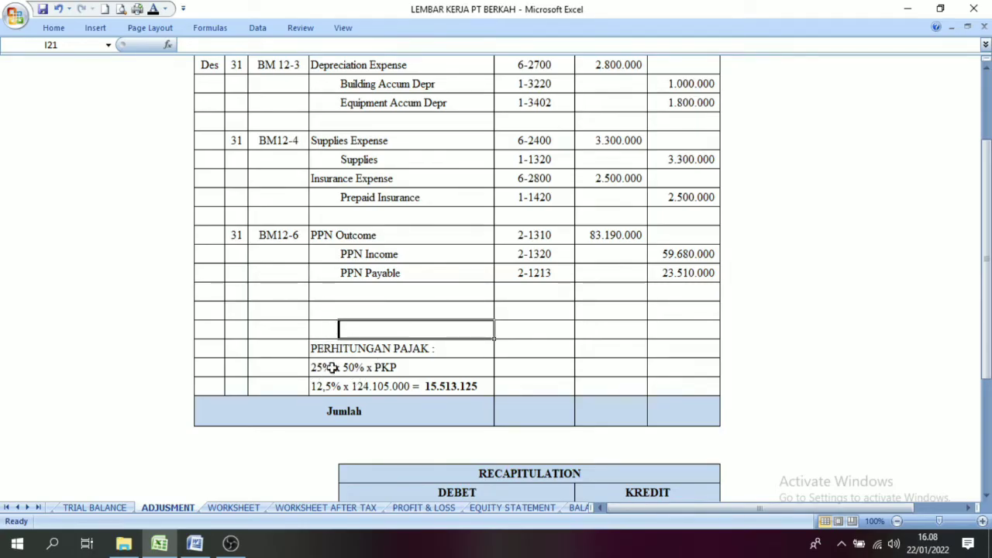
{"action": "left_click", "coordinate": [353, 370]}
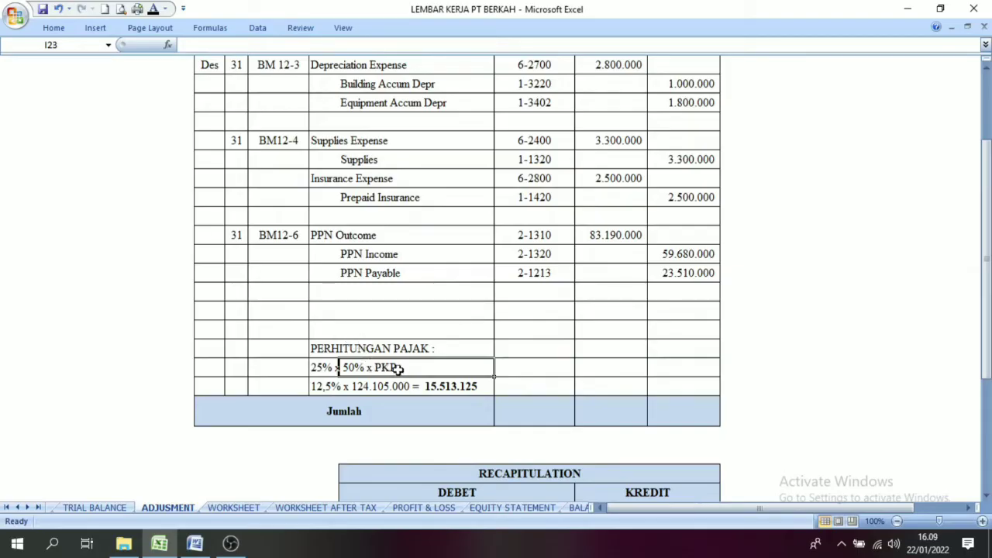
{"action": "left_click", "coordinate": [324, 386]}
{"action": "left_click", "coordinate": [322, 369]}
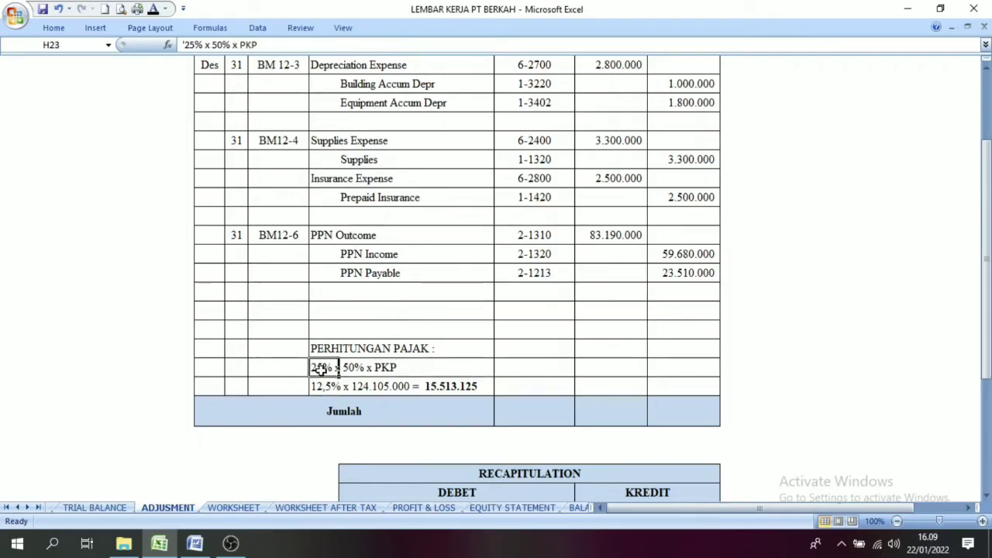
{"action": "left_click", "coordinate": [345, 369]}
{"action": "left_click", "coordinate": [324, 389]}
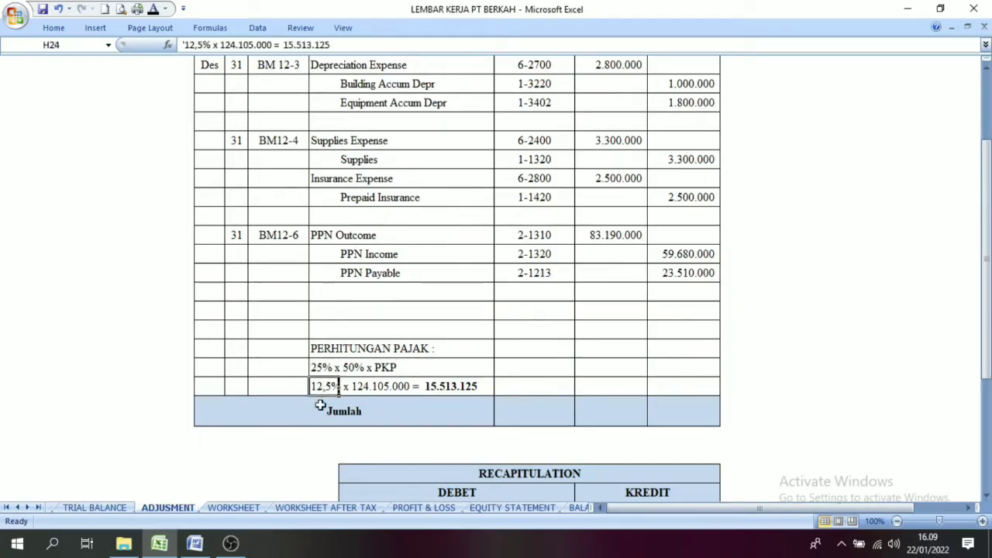
{"action": "left_click", "coordinate": [350, 386]}
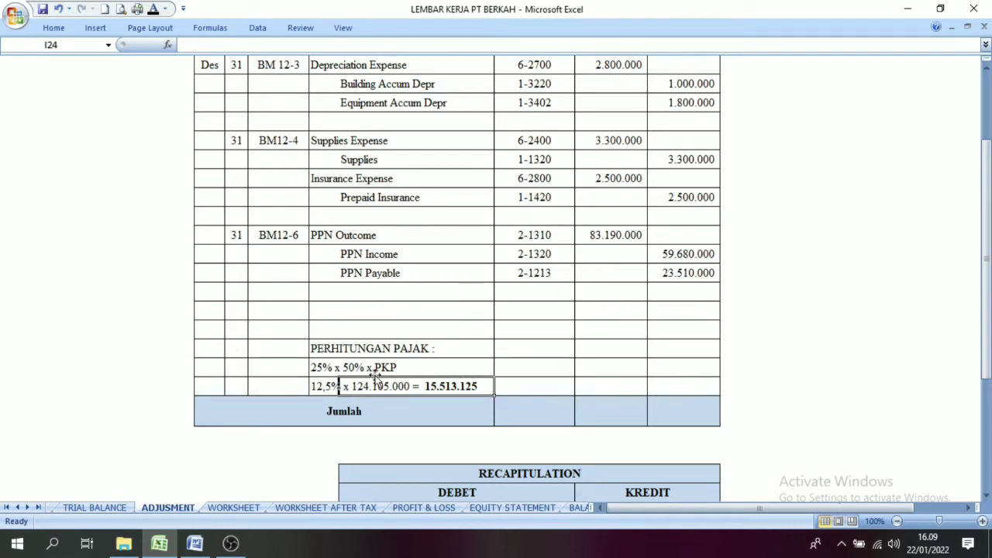
{"action": "left_click", "coordinate": [236, 509]}
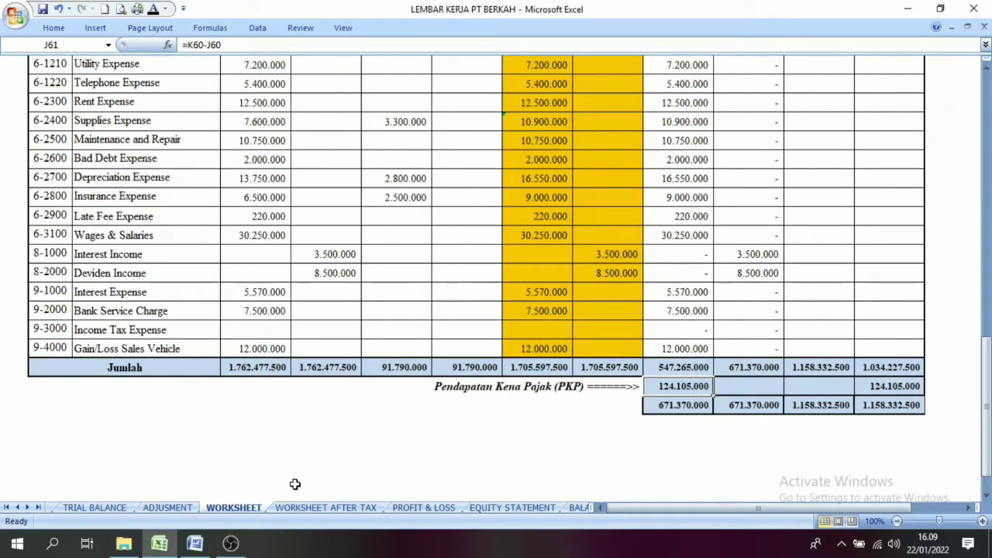
{"action": "left_click", "coordinate": [166, 508]}
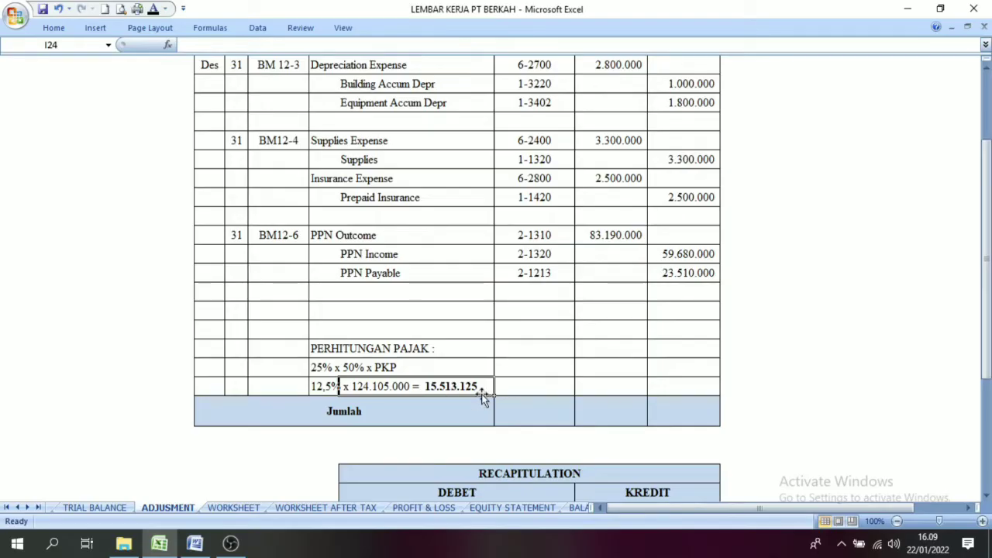
Step: Make the Income Tax Expense and Income Tax Payable descriptions and their Ref codes visible under BM12-6 with a black font
{"action": "mouse_move", "coordinate": [339, 296]}
{"action": "left_mouse_down"}
{"action": "mouse_move", "coordinate": [371, 311]}
{"action": "mouse_move", "coordinate": [344, 303]}
{"action": "left_mouse_up"}
{"action": "left_click_drag", "start_coordinate": [326, 287], "coordinate": [386, 310]}
{"action": "left_click", "coordinate": [154, 9]}
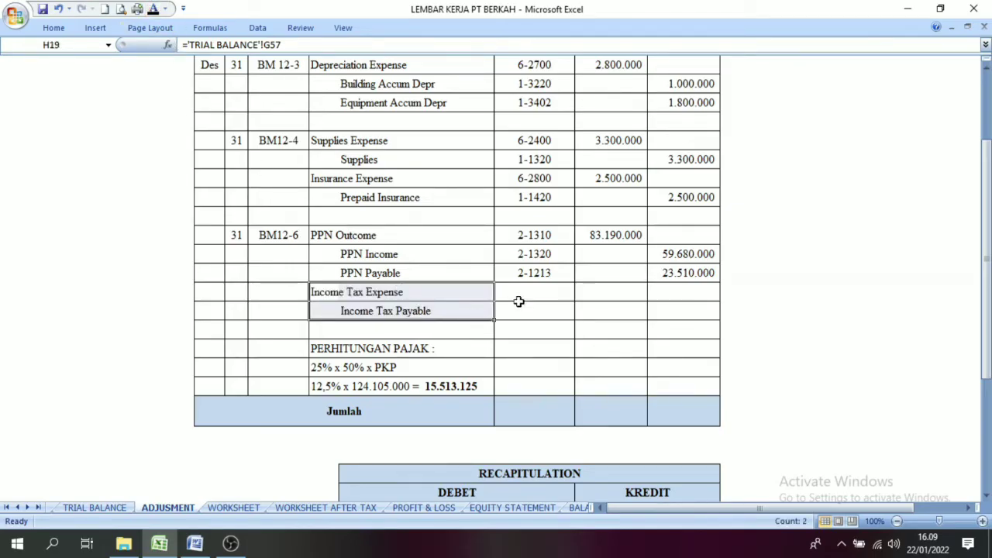
{"action": "left_click_drag", "start_coordinate": [518, 296], "coordinate": [529, 312]}
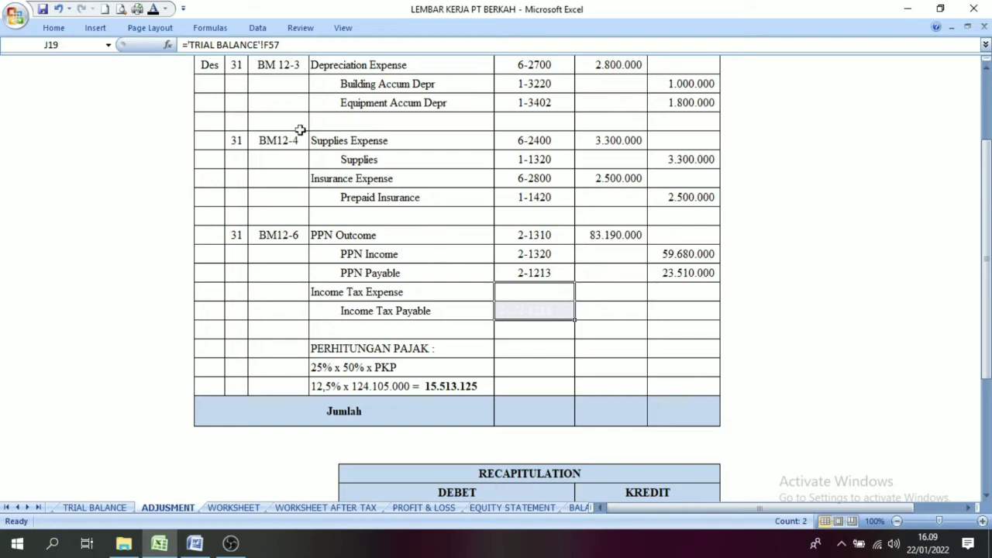
{"action": "left_click", "coordinate": [153, 10]}
{"action": "left_click", "coordinate": [553, 343]}
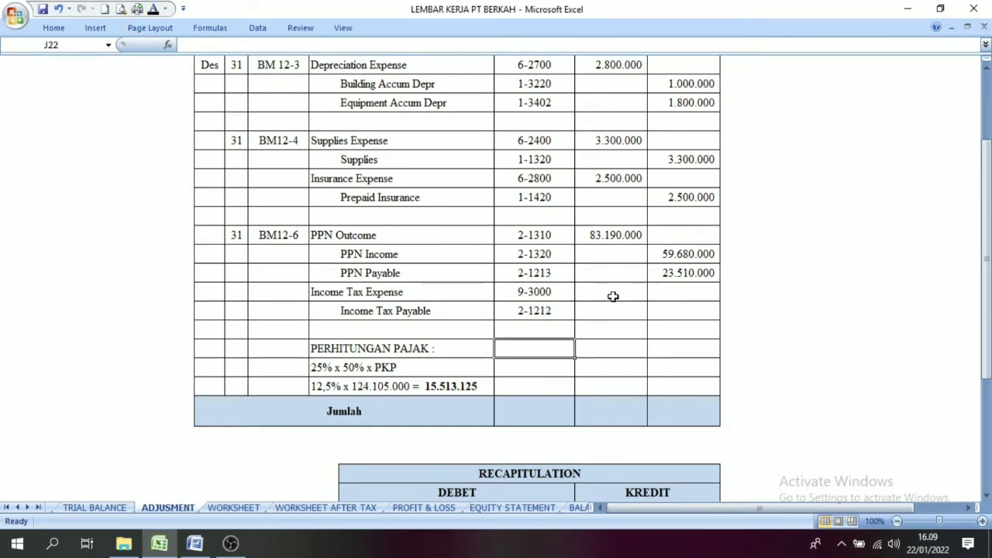
Step: Make the debit and credit amounts of the income tax entry visible with a black font
{"action": "left_click_drag", "start_coordinate": [611, 295], "coordinate": [664, 313]}
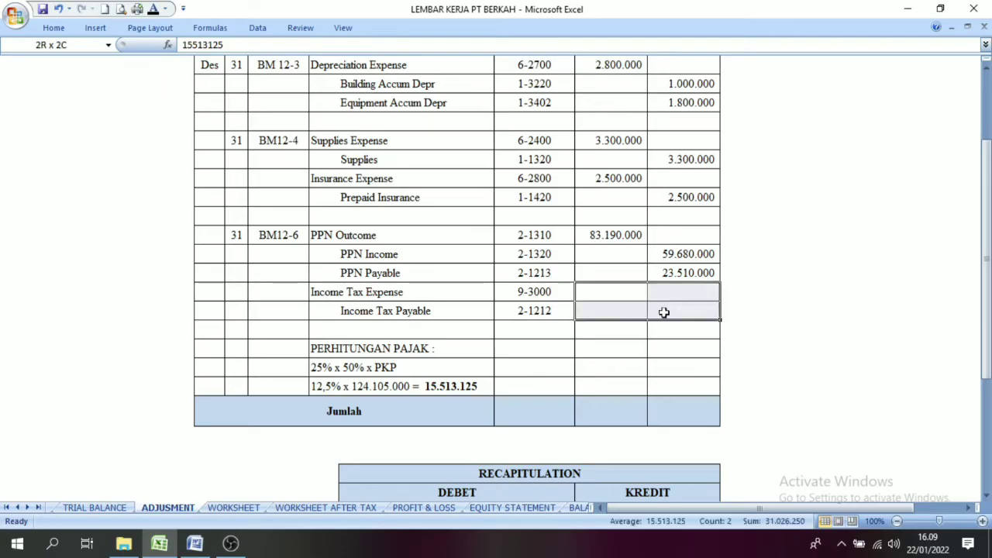
{"action": "left_click", "coordinate": [153, 9]}
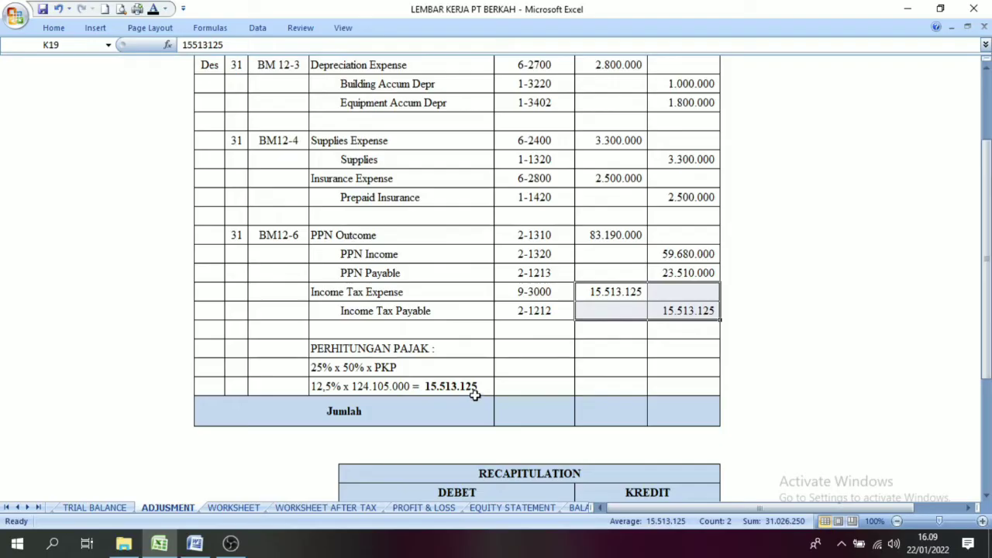
{"action": "left_click", "coordinate": [594, 363]}
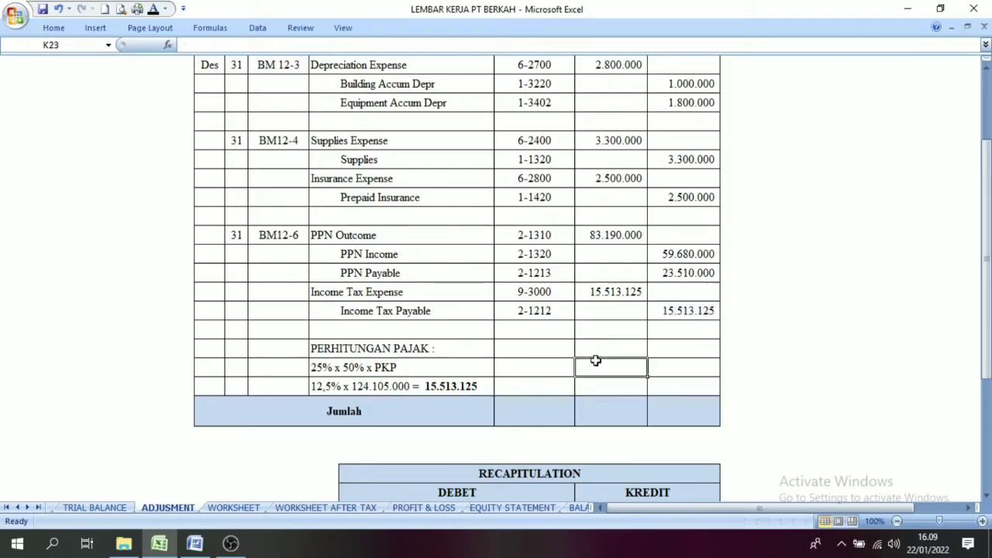
Step: Review the BM12-6 PPN and income tax entries, glance at both worksheet sheets, and return to the tax calculation lines
{"action": "left_click", "coordinate": [630, 291]}
{"action": "left_click_drag", "start_coordinate": [335, 233], "coordinate": [350, 292]}
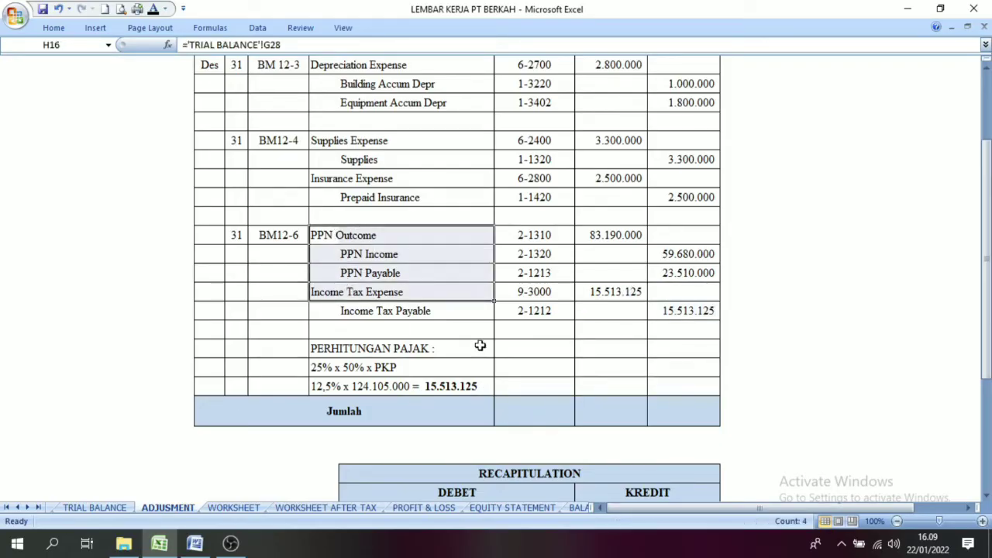
{"action": "left_click", "coordinate": [467, 345]}
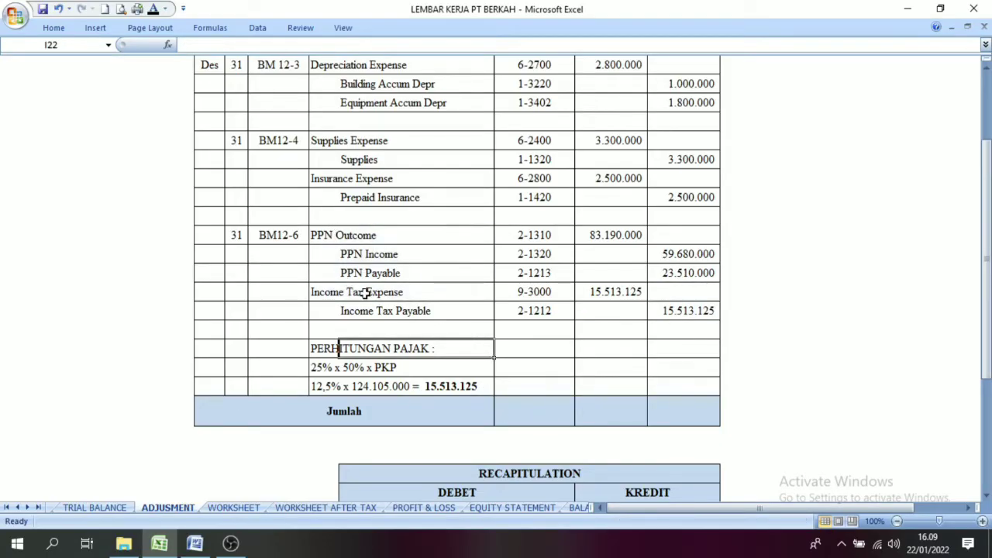
{"action": "left_click", "coordinate": [325, 293]}
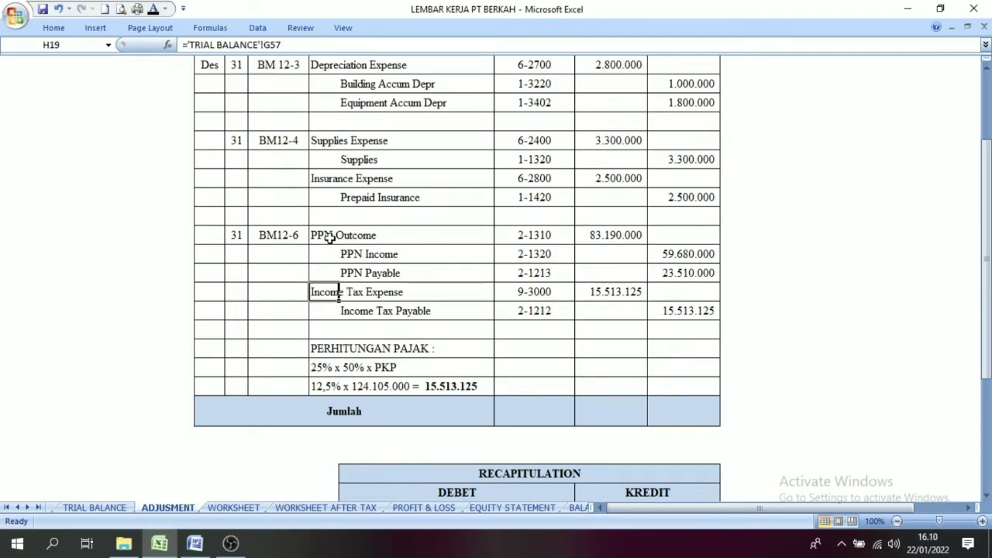
{"action": "left_click_drag", "start_coordinate": [328, 237], "coordinate": [656, 312]}
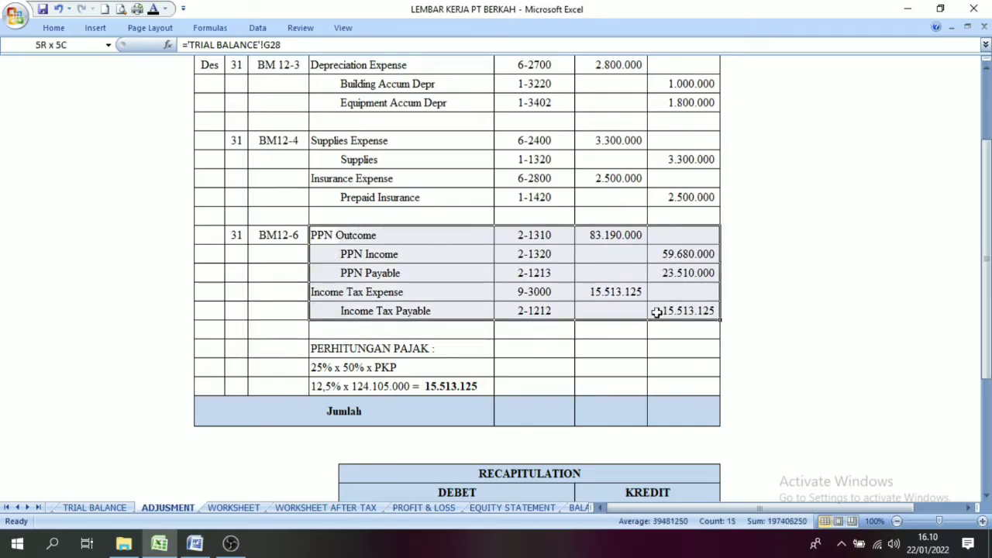
{"action": "left_click", "coordinate": [600, 217]}
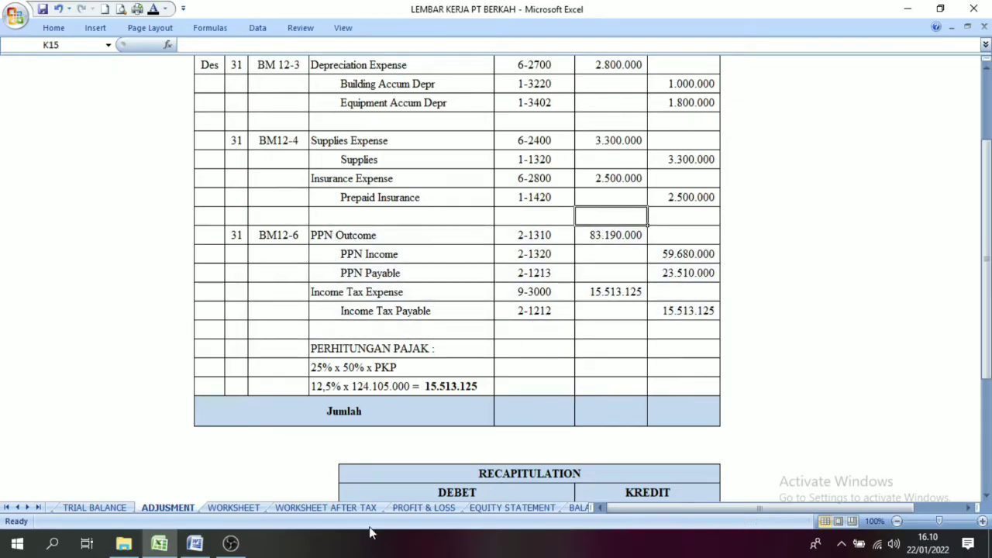
{"action": "left_click", "coordinate": [331, 509]}
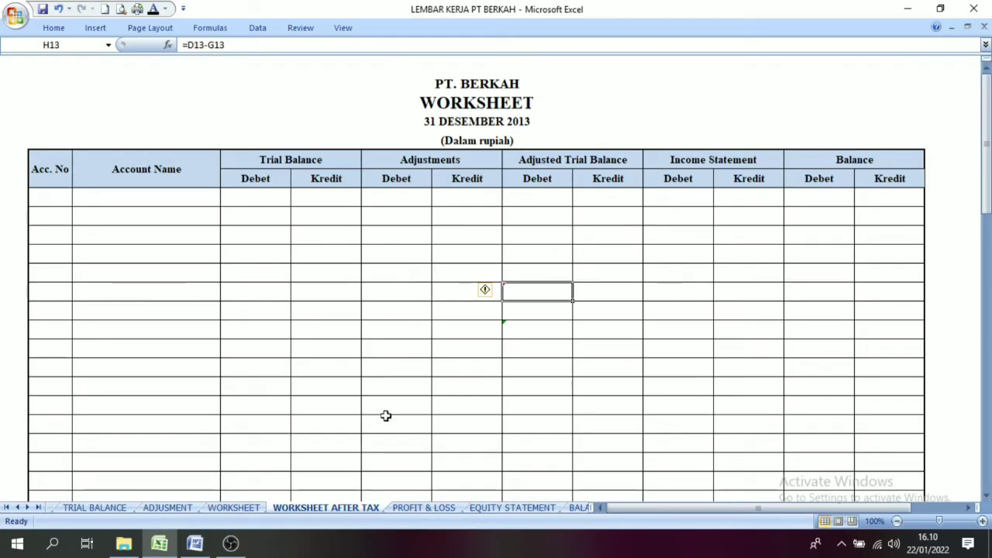
{"action": "left_click", "coordinate": [233, 508]}
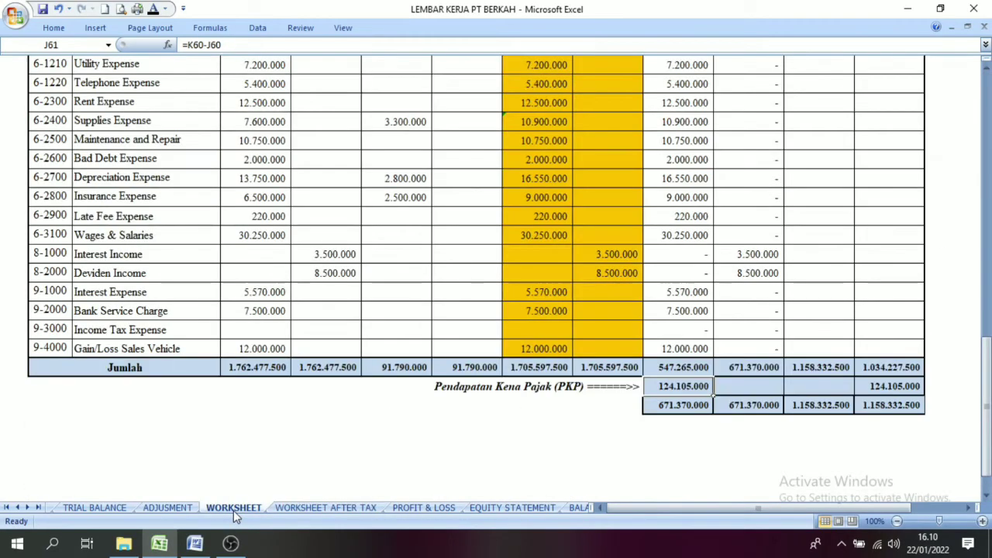
{"action": "left_click", "coordinate": [179, 507]}
{"action": "left_click", "coordinate": [344, 366]}
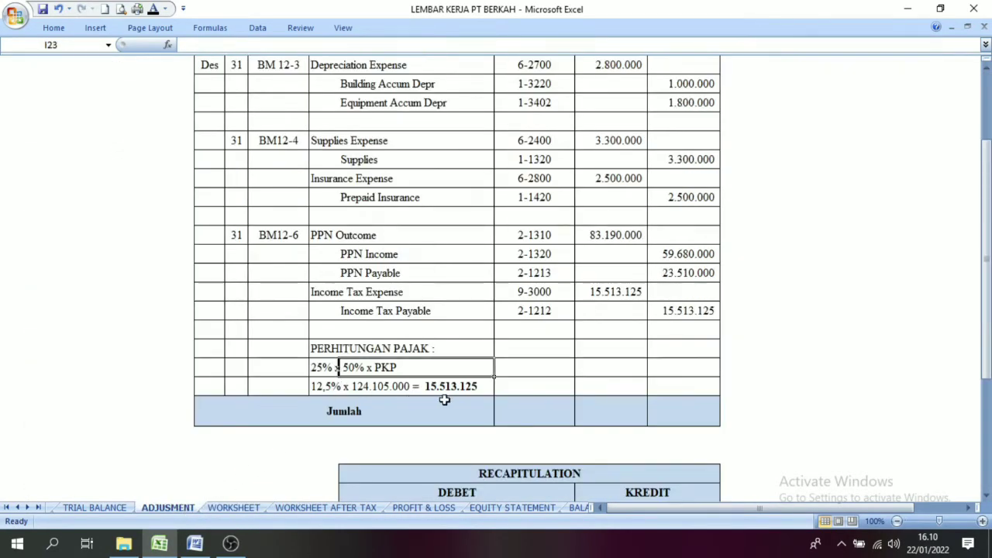
{"action": "left_click", "coordinate": [447, 391]}
Step: Compare the tax calculation lines with the PKP on the Worksheet sheet and the gross revenue in Trial Balance cell L36
{"action": "left_click", "coordinate": [246, 508]}
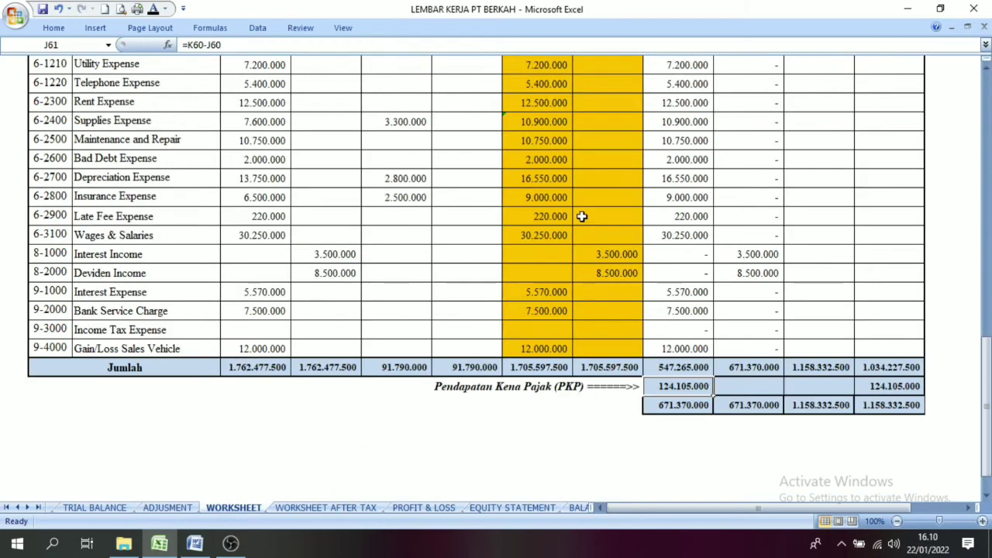
{"action": "left_click_drag", "start_coordinate": [989, 366], "coordinate": [988, 366]}
{"action": "left_click", "coordinate": [681, 142]}
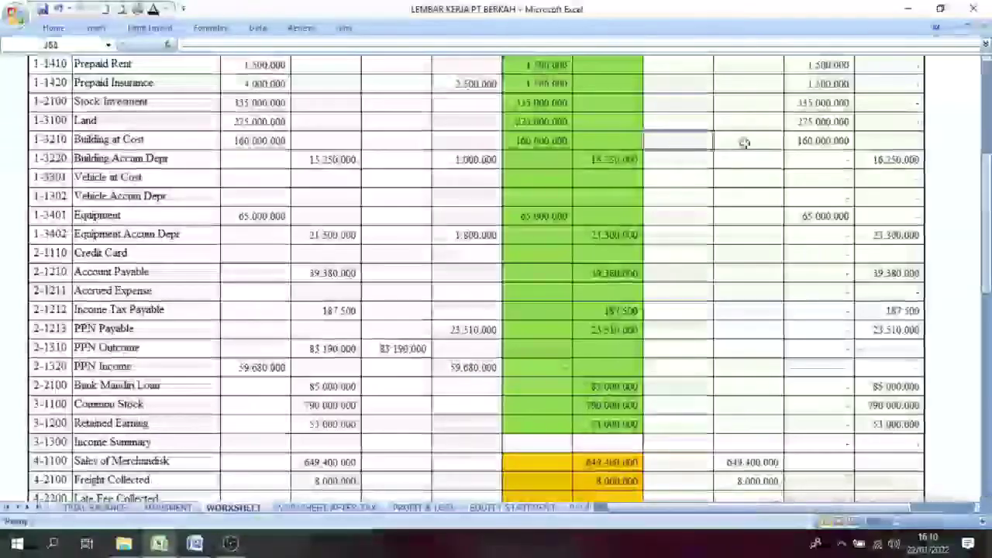
{"action": "left_click_drag", "start_coordinate": [986, 194], "coordinate": [986, 389]}
{"action": "left_click", "coordinate": [695, 347]}
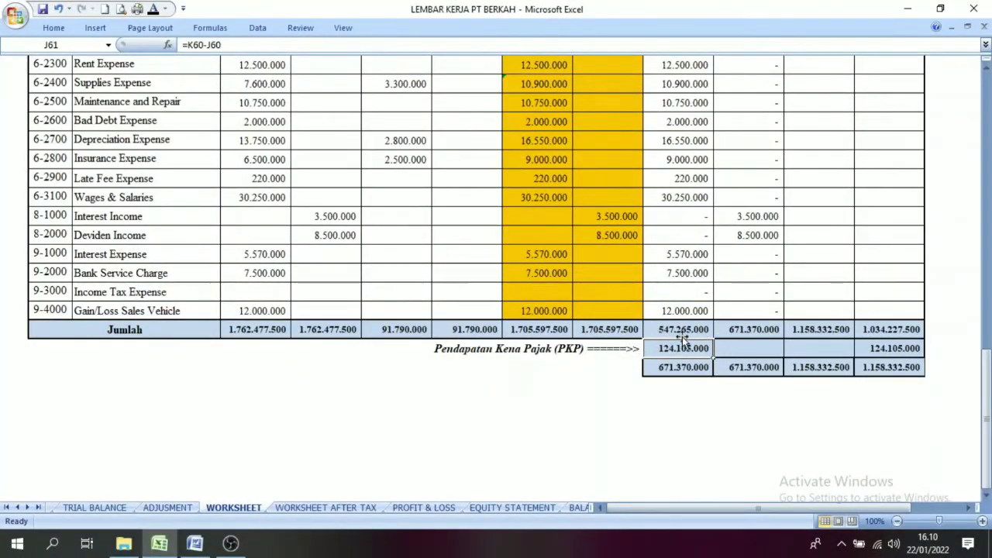
{"action": "left_click", "coordinate": [168, 508]}
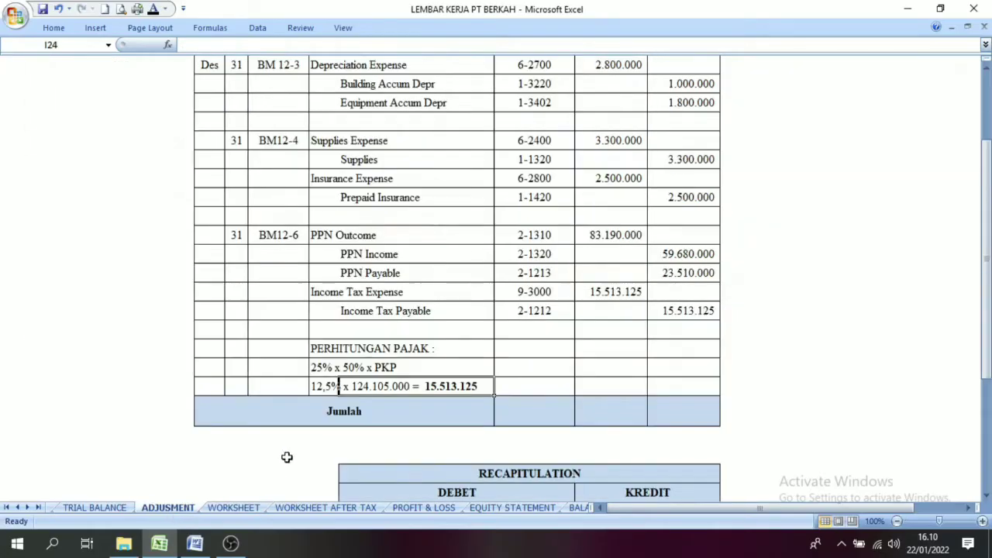
{"action": "left_click", "coordinate": [316, 368]}
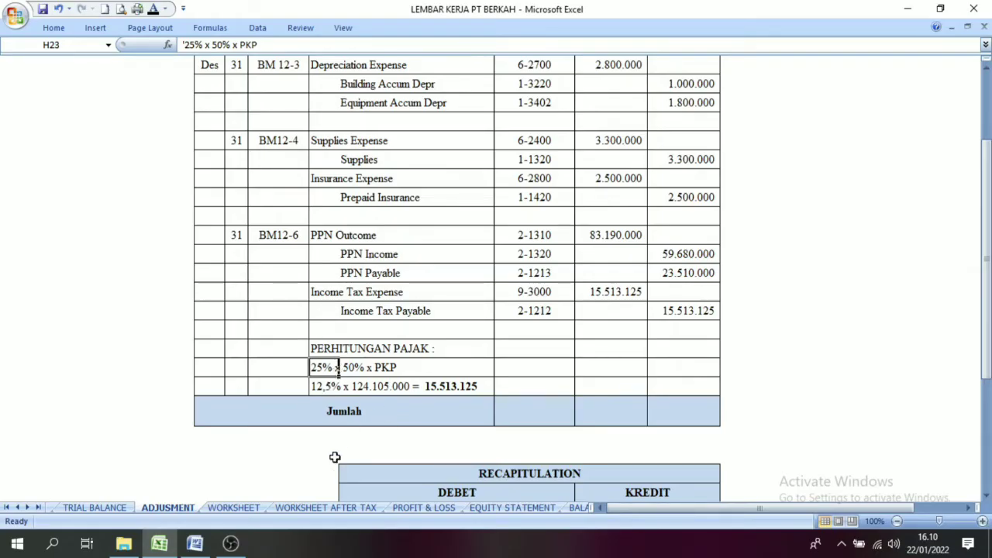
{"action": "left_click", "coordinate": [95, 507]}
{"action": "left_click", "coordinate": [865, 348]}
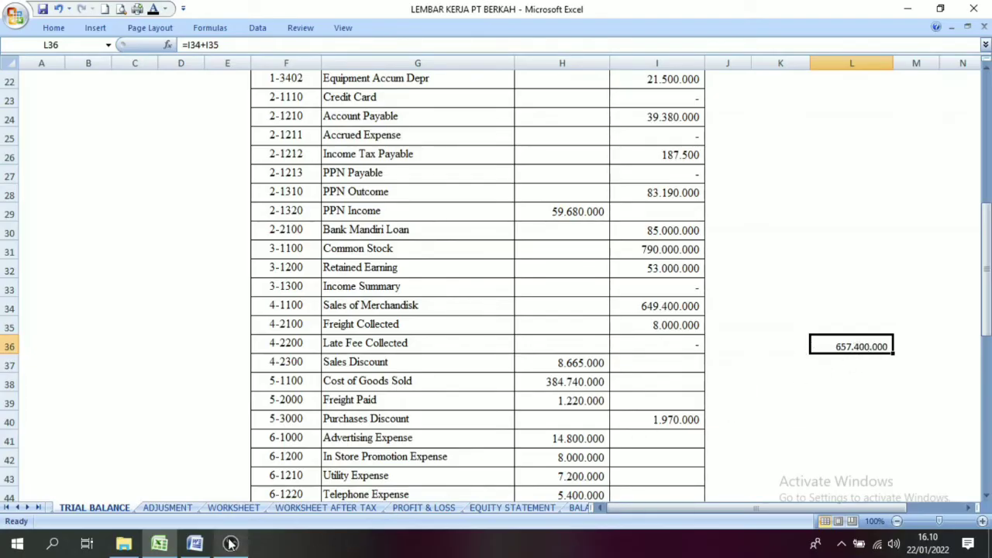
{"action": "left_click", "coordinate": [171, 505]}
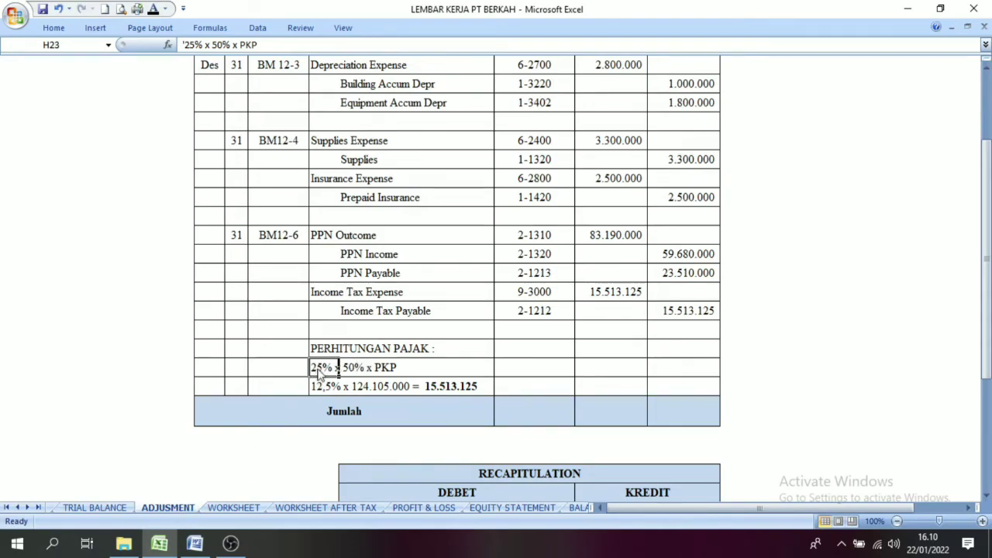
{"action": "left_click", "coordinate": [348, 367]}
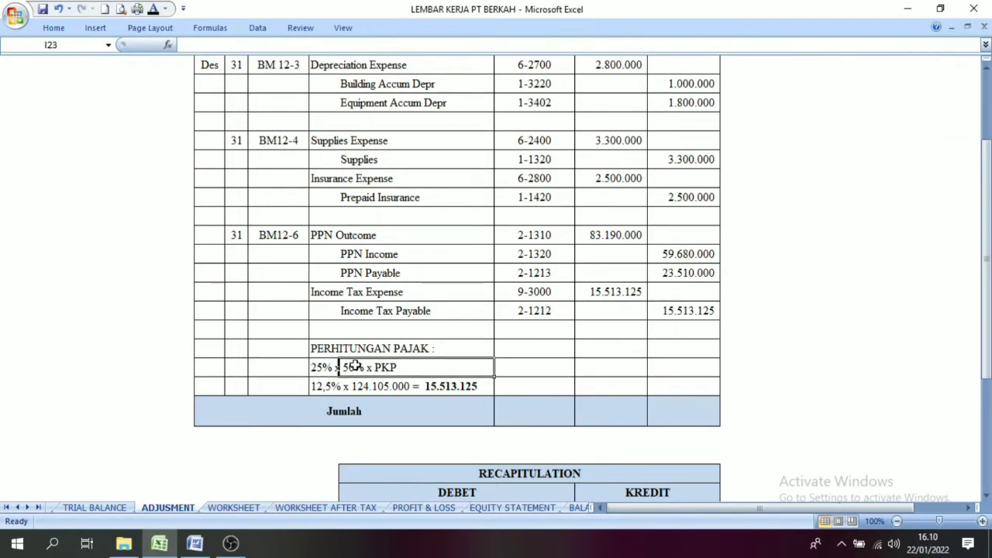
{"action": "left_click", "coordinate": [316, 386]}
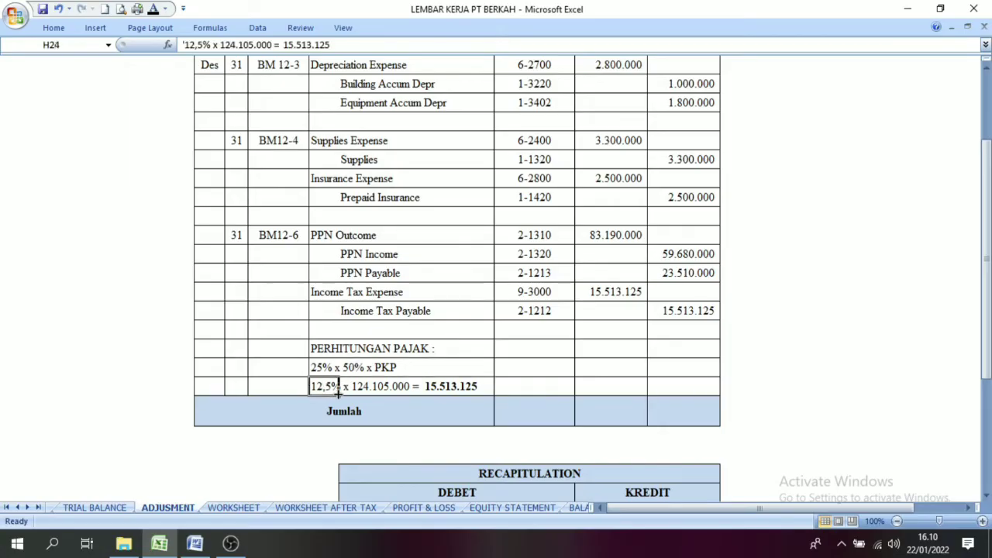
Step: Review the 12,5% tax calculation line and the Income Tax Expense and Income Tax Payable entry on the Adjusment sheet
{"action": "left_click", "coordinate": [377, 386]}
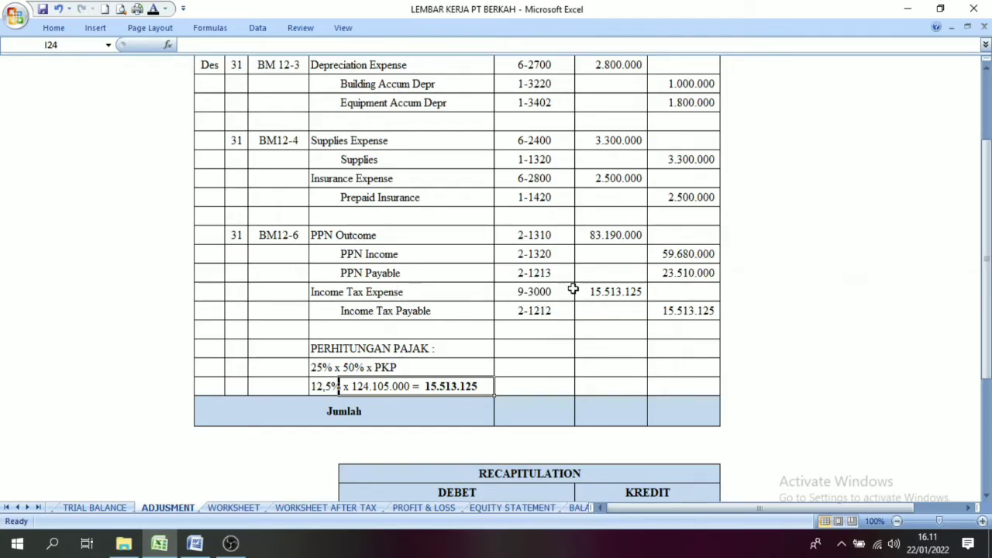
{"action": "left_click_drag", "start_coordinate": [573, 289], "coordinate": [687, 310]}
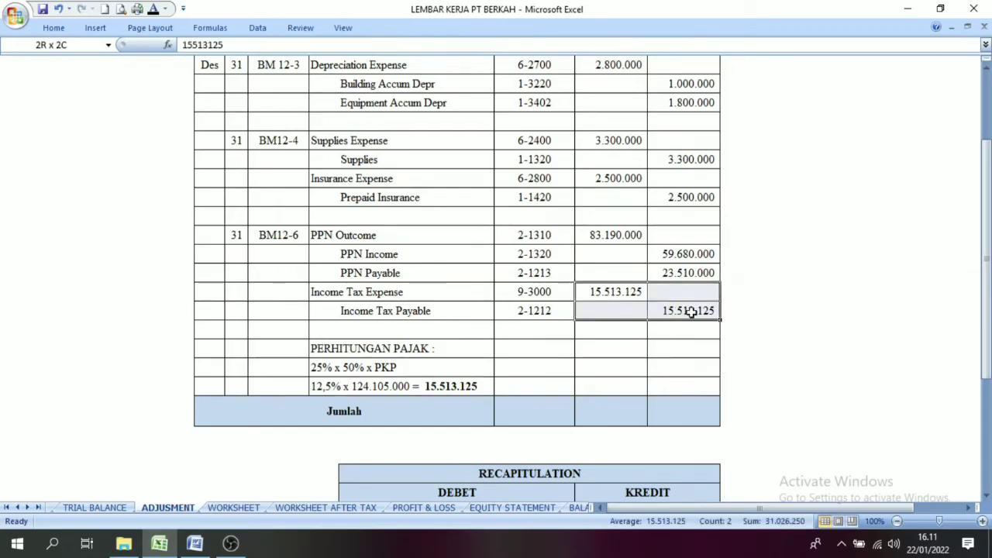
{"action": "left_click", "coordinate": [338, 292]}
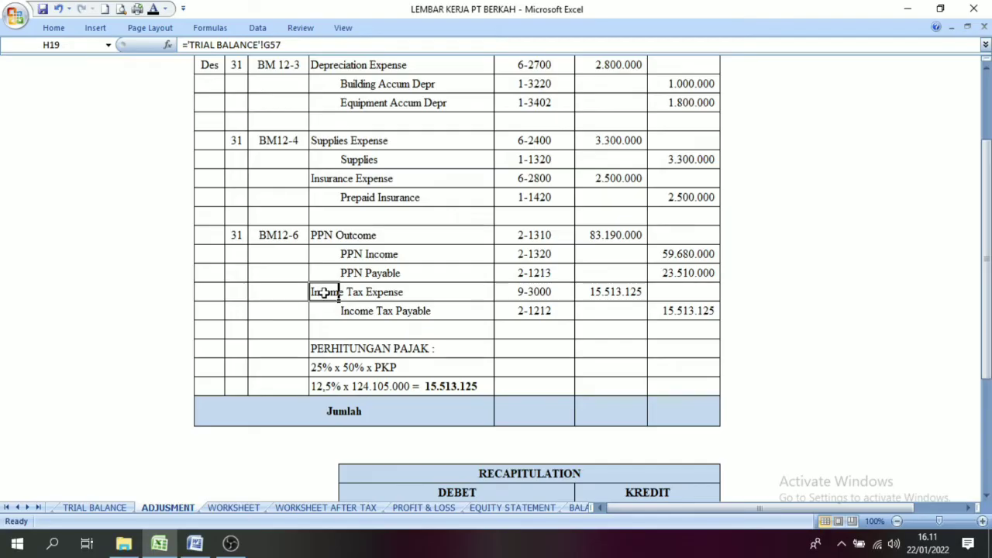
{"action": "left_click_drag", "start_coordinate": [324, 293], "coordinate": [679, 320]}
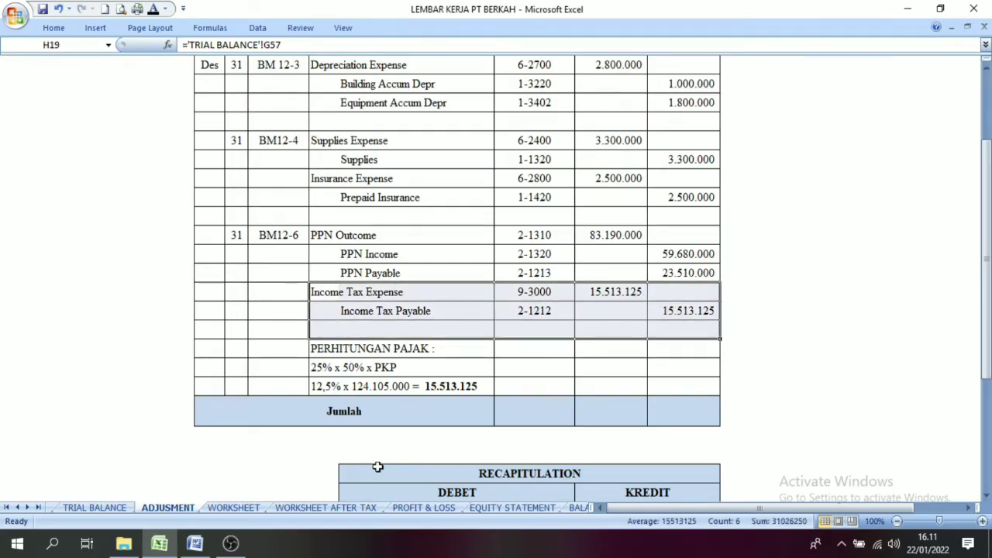
Step: Examine the blank Worksheet After Tax layout and its column headings alongside the completed Worksheet sheet
{"action": "left_click", "coordinate": [326, 507]}
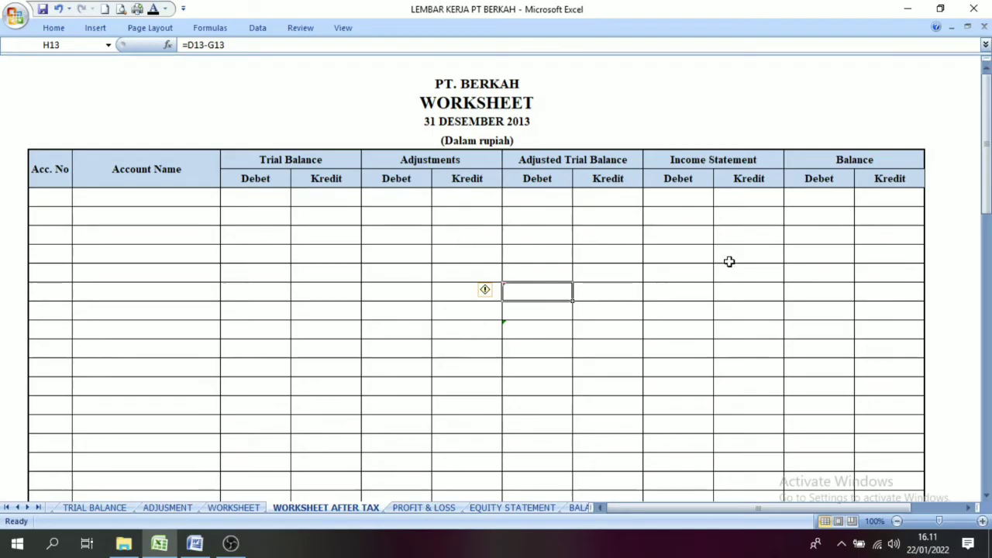
{"action": "left_click", "coordinate": [729, 157]}
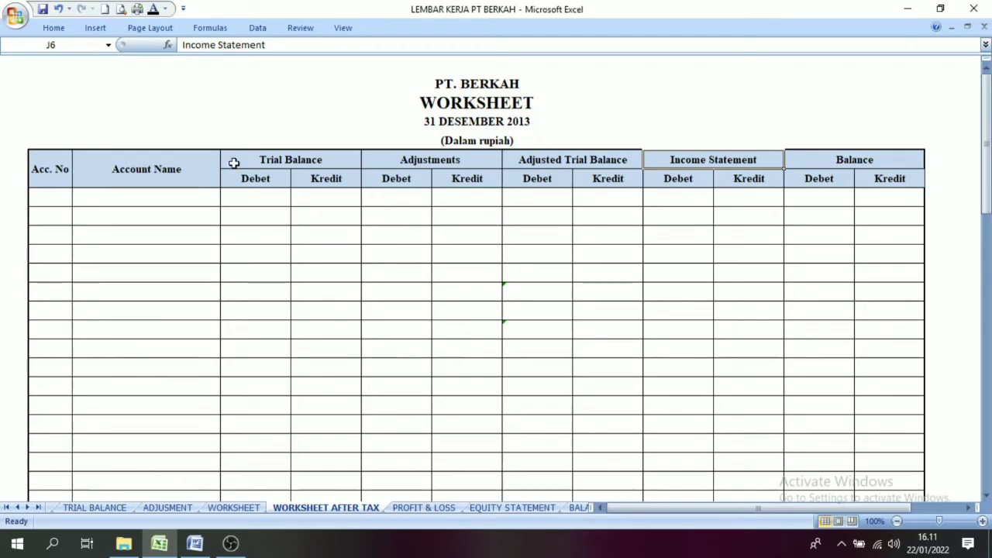
{"action": "left_click_drag", "start_coordinate": [58, 207], "coordinate": [554, 332]}
{"action": "left_click", "coordinate": [397, 235]}
{"action": "left_click", "coordinate": [225, 507]}
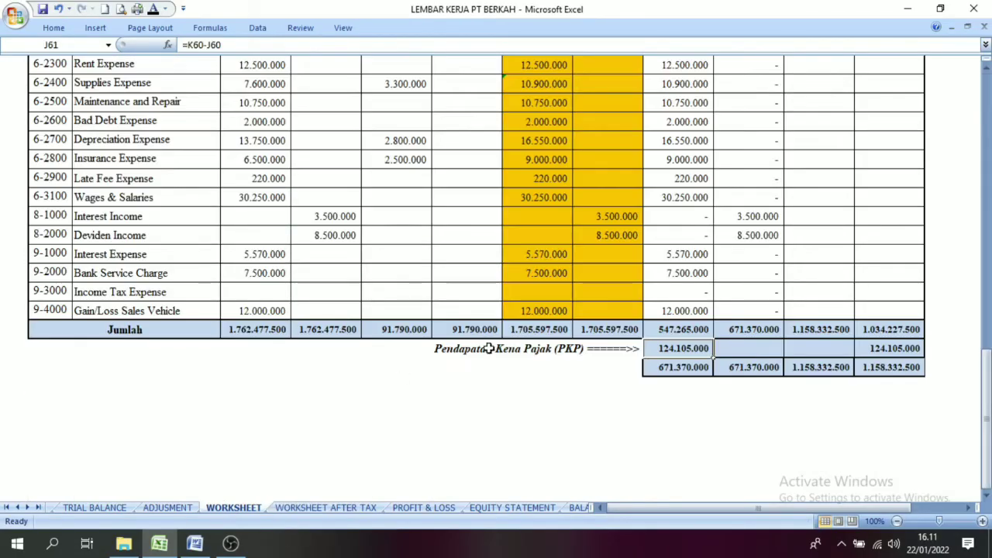
{"action": "left_click_drag", "start_coordinate": [986, 391], "coordinate": [986, 140]}
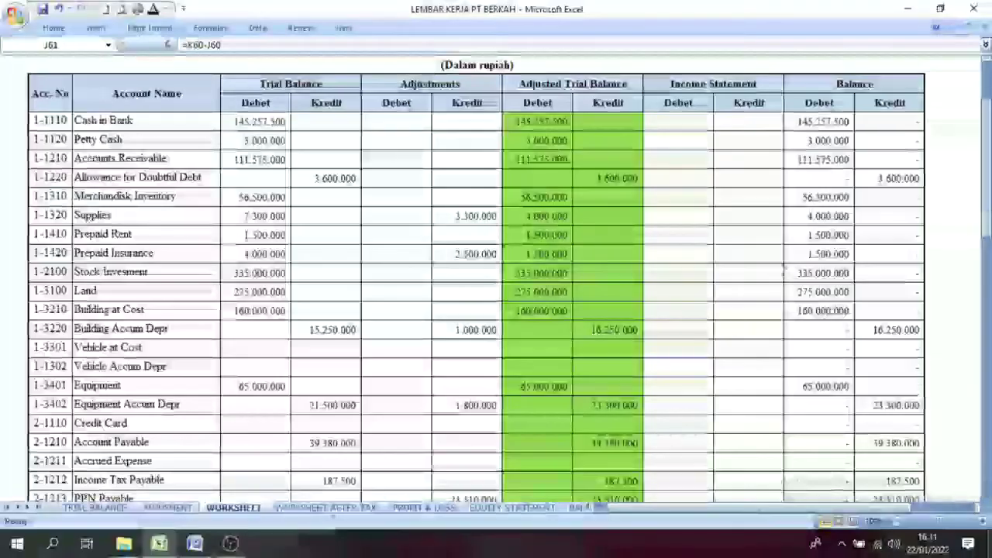
{"action": "left_click", "coordinate": [325, 508]}
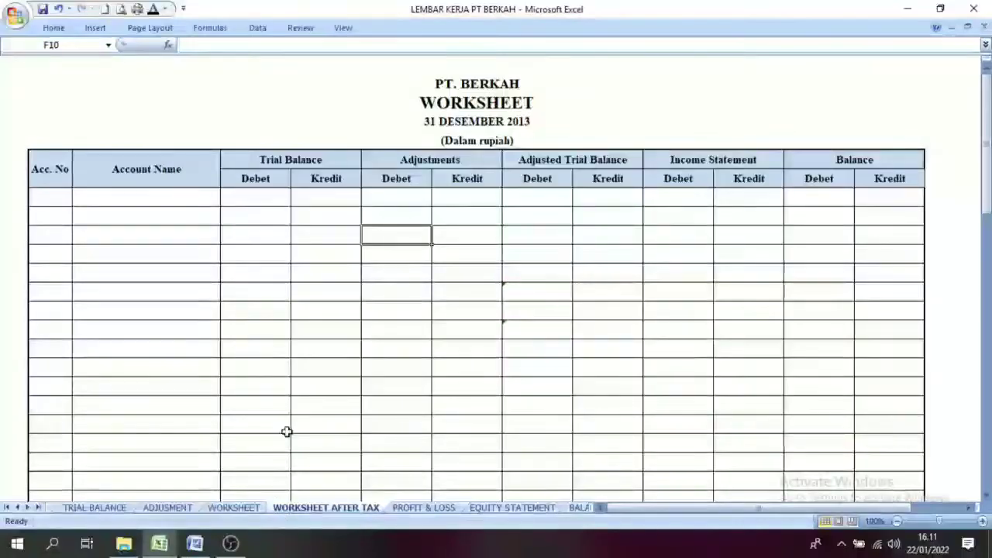
{"action": "left_click", "coordinate": [325, 385]}
Step: Compare the account and Trial Balance columns on the Worksheet sheet with the blank ones on Worksheet After Tax
{"action": "left_click", "coordinate": [236, 508]}
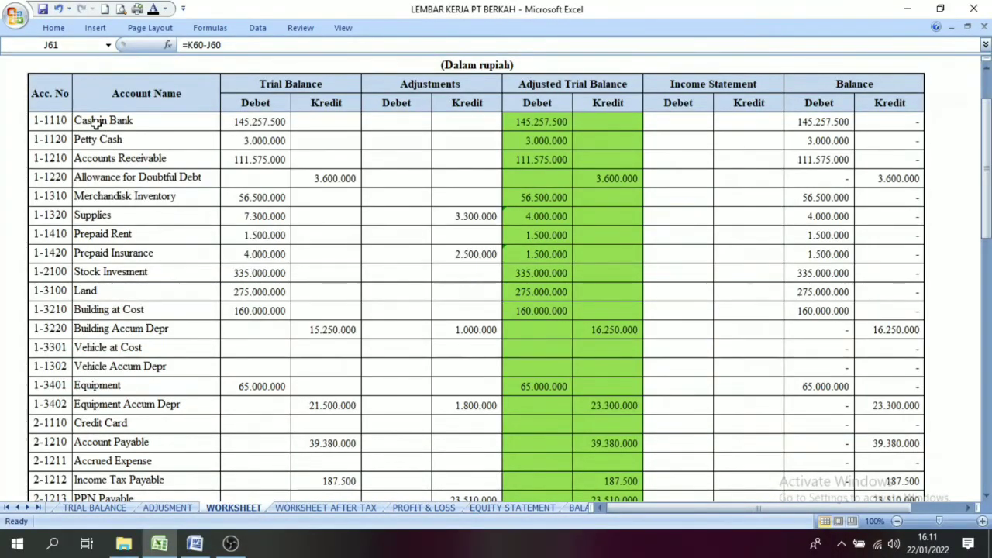
{"action": "left_click", "coordinate": [326, 508]}
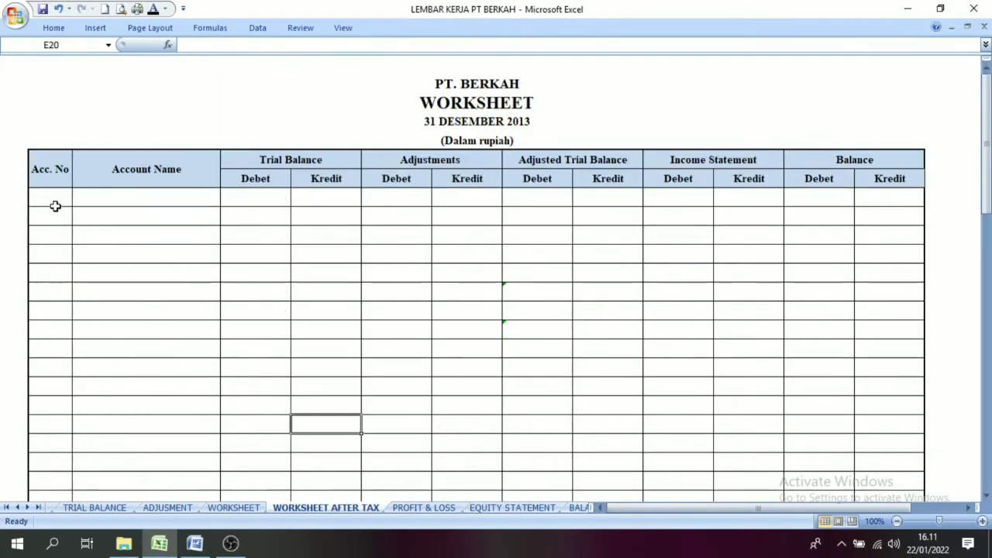
{"action": "left_click_drag", "start_coordinate": [43, 201], "coordinate": [326, 217]}
{"action": "left_click", "coordinate": [256, 442]}
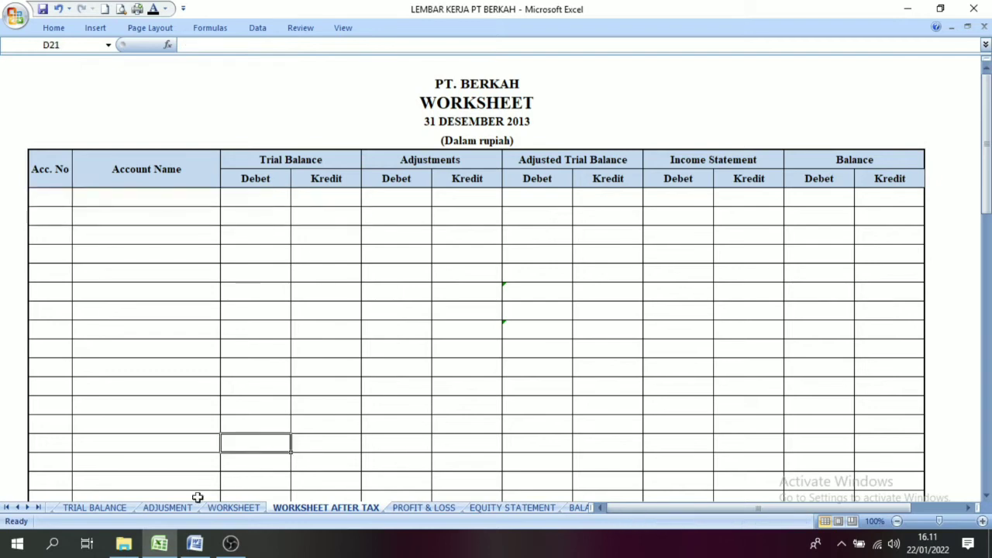
{"action": "left_click", "coordinate": [233, 508]}
{"action": "left_click", "coordinate": [147, 273]}
{"action": "left_click_drag", "start_coordinate": [48, 118], "coordinate": [336, 497]}
{"action": "left_click", "coordinate": [322, 430]}
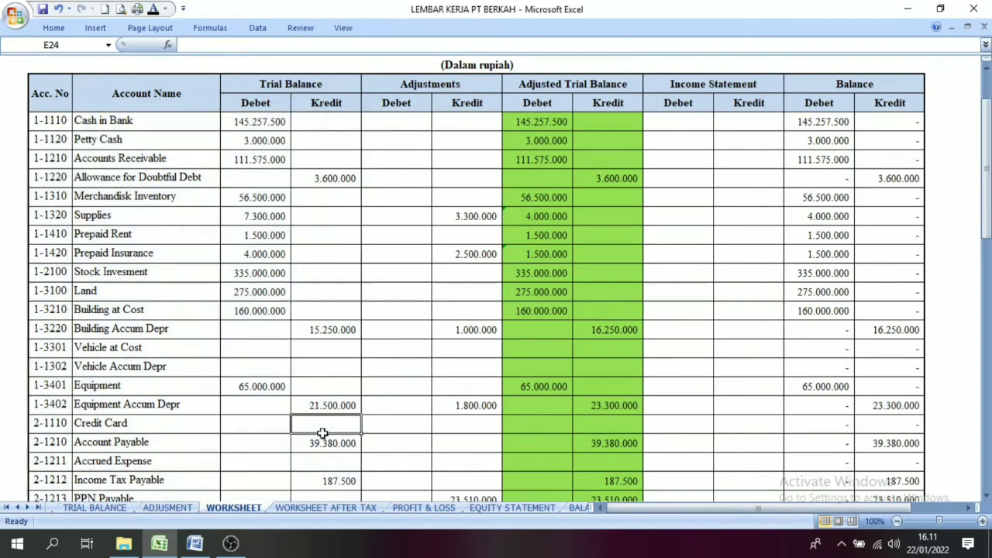
Step: Make the account numbers, account names and Trial Balance amounts through the Jumlah row visible in black on Worksheet After Tax
{"action": "left_click", "coordinate": [304, 510]}
{"action": "left_click_drag", "start_coordinate": [43, 194], "coordinate": [333, 432]}
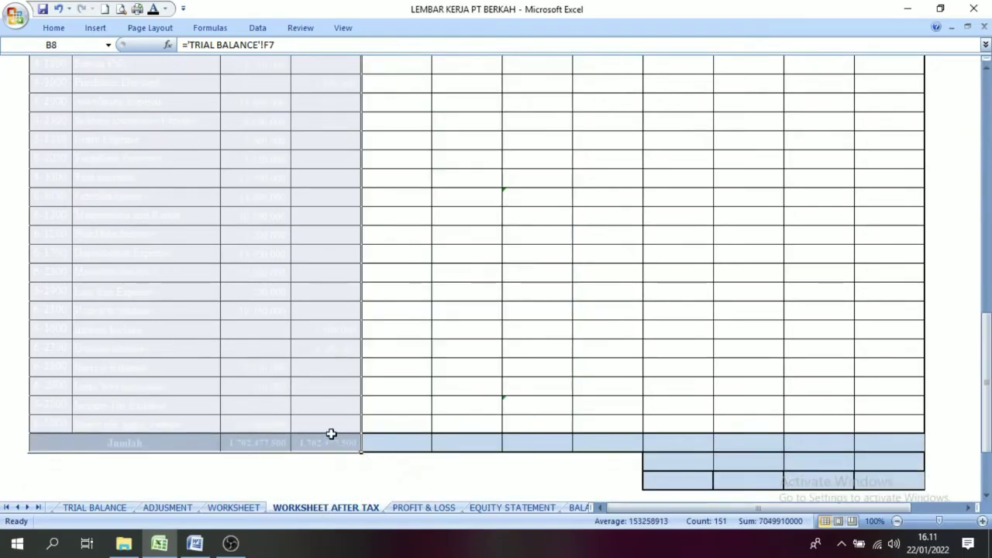
{"action": "left_click", "coordinate": [152, 11]}
{"action": "left_click", "coordinate": [270, 391]}
Step: Check the Trial Balance columns against the Worksheet sheet and review the income tax entry on the Adjusment sheet
{"action": "left_click_drag", "start_coordinate": [987, 198], "coordinate": [987, 471]}
{"action": "left_click_drag", "start_coordinate": [989, 346], "coordinate": [987, 369]}
{"action": "left_click", "coordinate": [256, 508]}
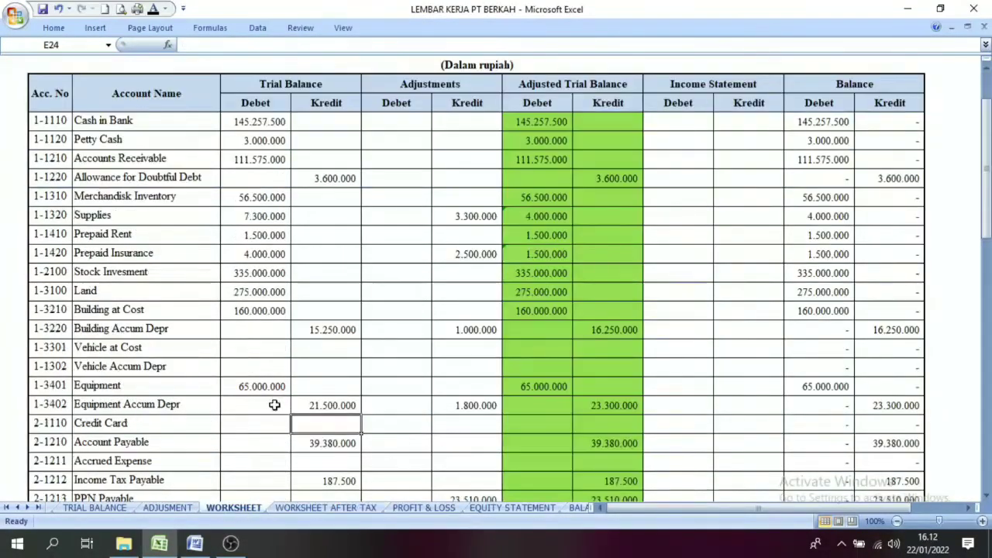
{"action": "left_click", "coordinate": [341, 508]}
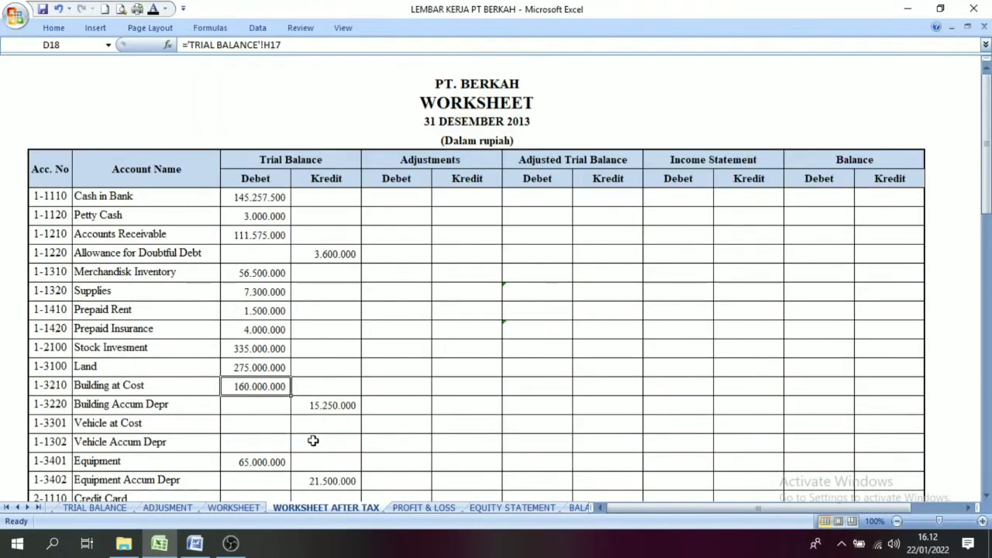
{"action": "left_click", "coordinate": [167, 508]}
{"action": "left_click", "coordinate": [383, 299]}
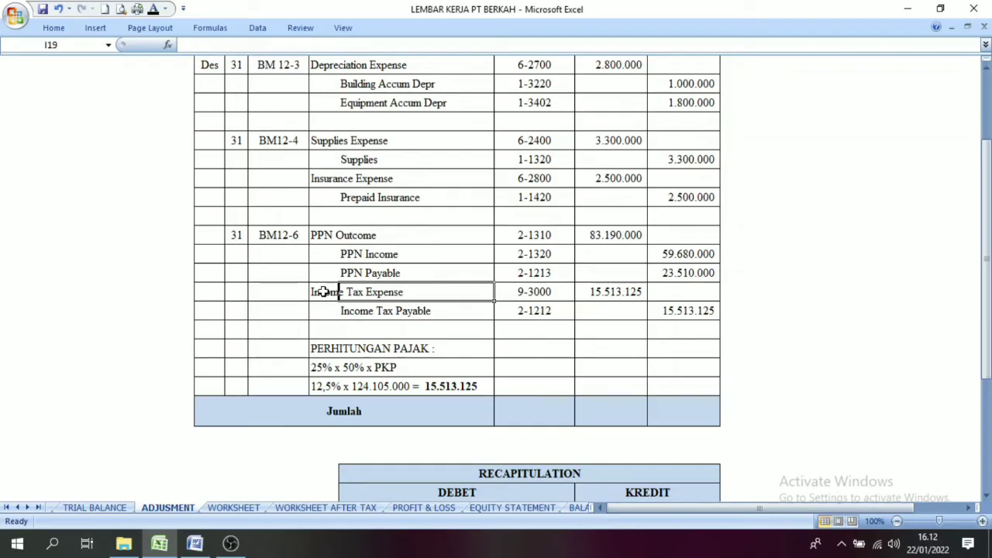
{"action": "left_click_drag", "start_coordinate": [323, 291], "coordinate": [359, 292]}
{"action": "left_click", "coordinate": [462, 296]}
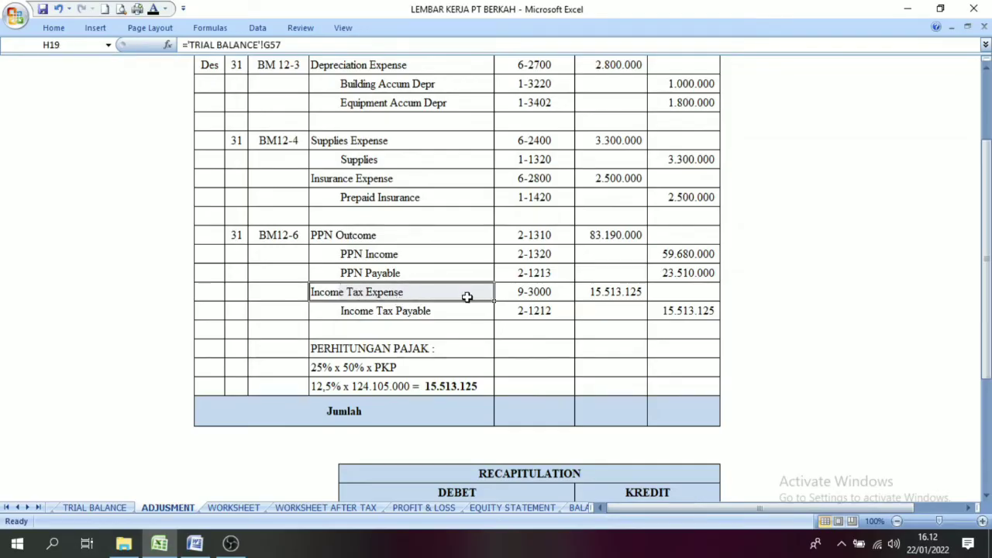
{"action": "left_click", "coordinate": [429, 310]}
Step: Make the Adjustments debit and credit amounts for all accounts visible with a black font on Worksheet After Tax
{"action": "left_click", "coordinate": [291, 508]}
{"action": "left_click", "coordinate": [275, 348]}
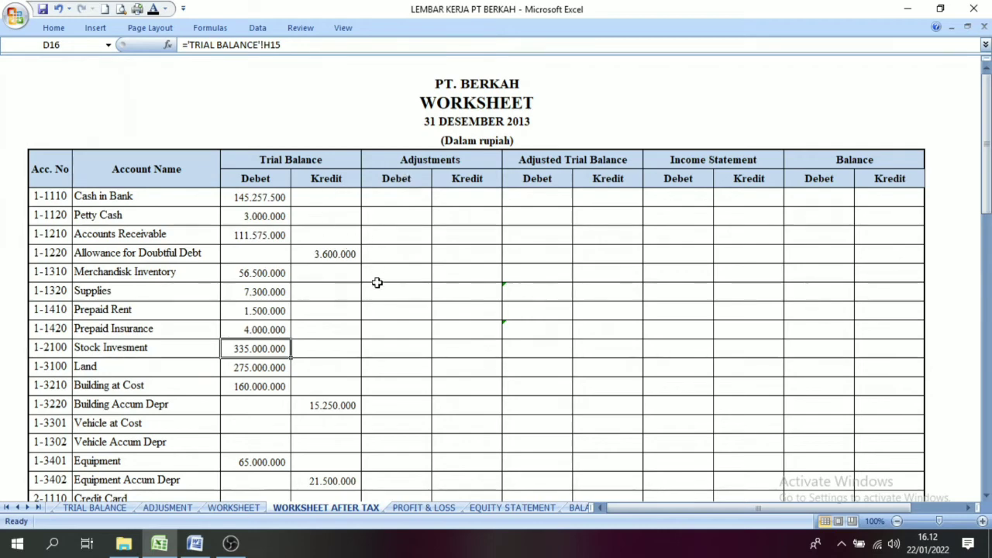
{"action": "left_click_drag", "start_coordinate": [386, 200], "coordinate": [476, 415]}
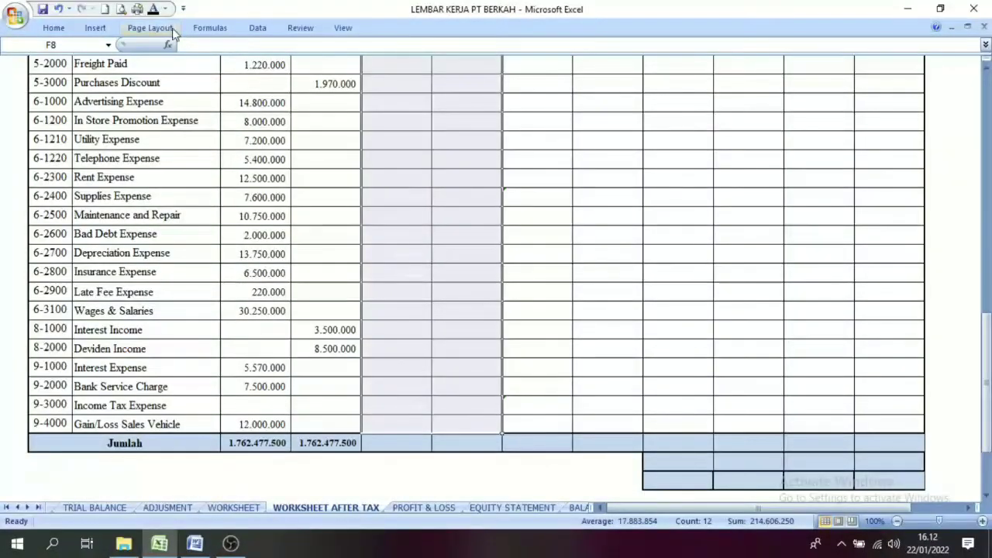
{"action": "left_click", "coordinate": [152, 13]}
{"action": "left_click", "coordinate": [416, 326]}
Step: Compare the Income Tax Payable adjustment on the Worksheet sheet with the one on Worksheet After Tax
{"action": "left_click_drag", "start_coordinate": [986, 160], "coordinate": [986, 186]}
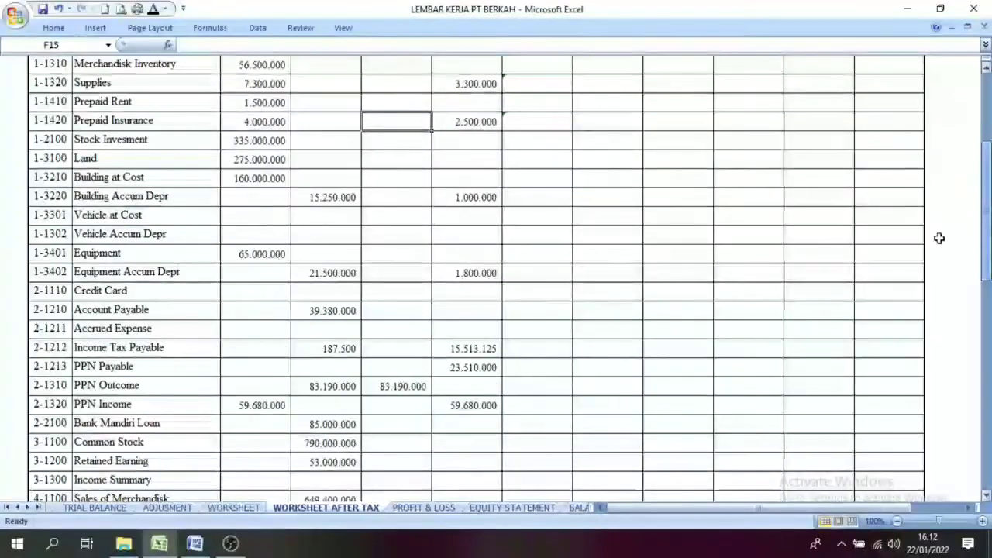
{"action": "left_click", "coordinate": [235, 512]}
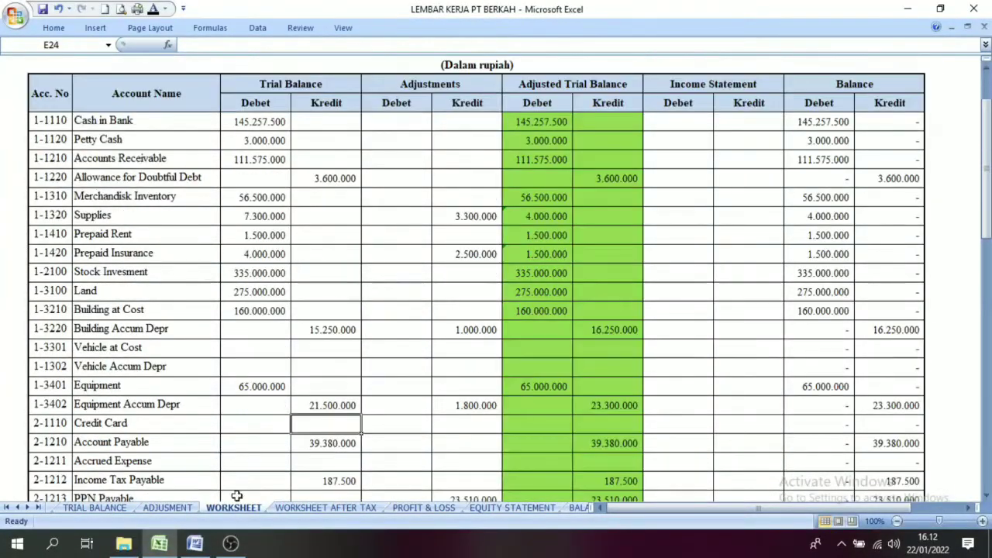
{"action": "left_click", "coordinate": [121, 254]}
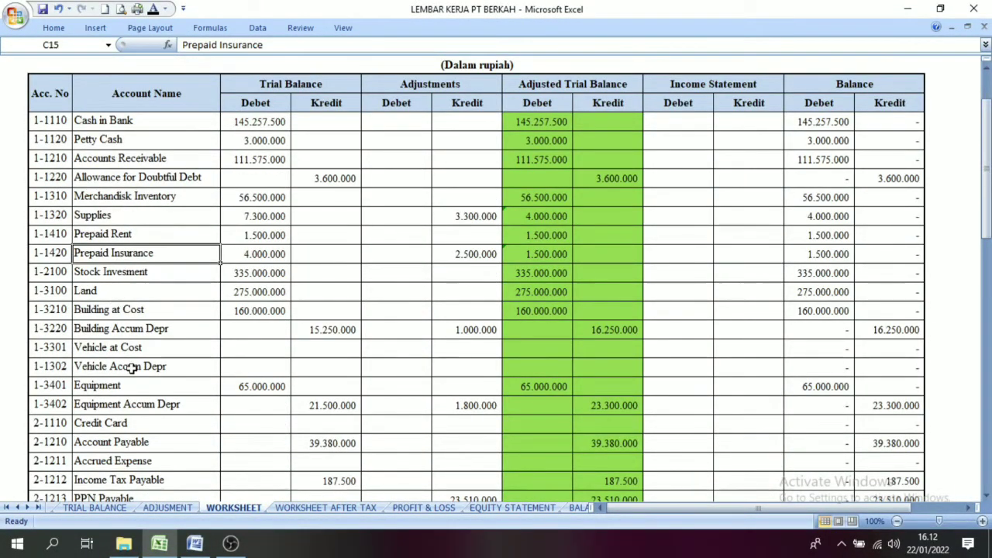
{"action": "left_click", "coordinate": [134, 480]}
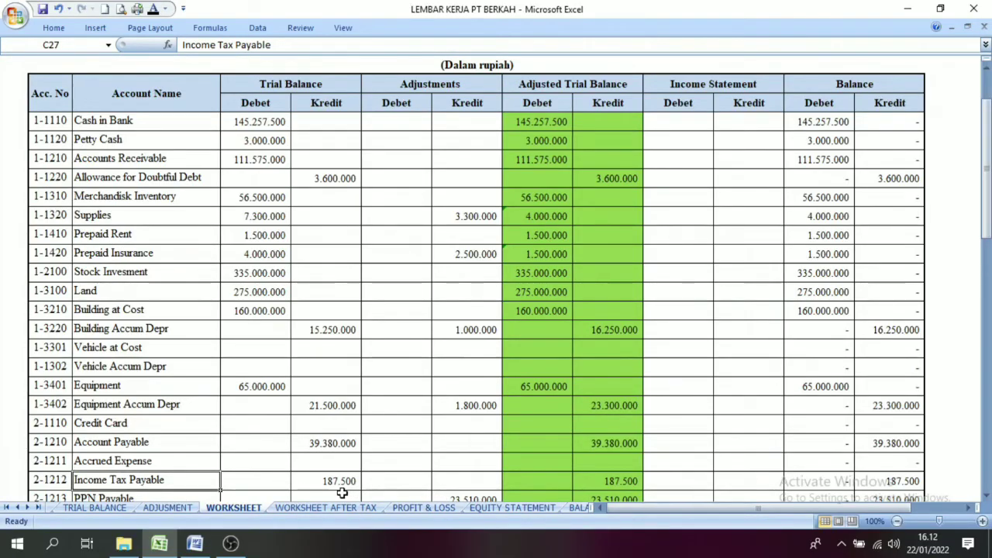
{"action": "left_click_drag", "start_coordinate": [472, 483], "coordinate": [411, 479]}
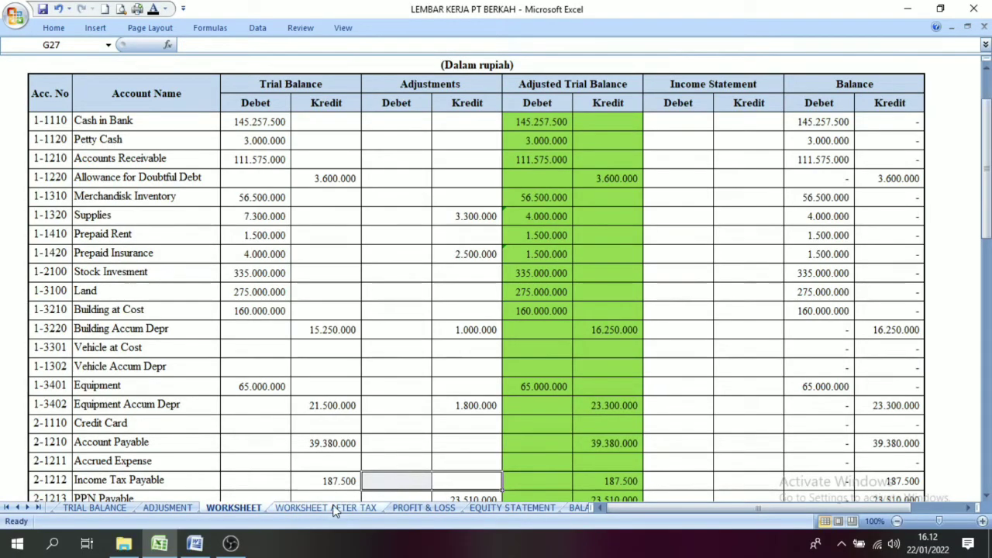
{"action": "left_click", "coordinate": [326, 508]}
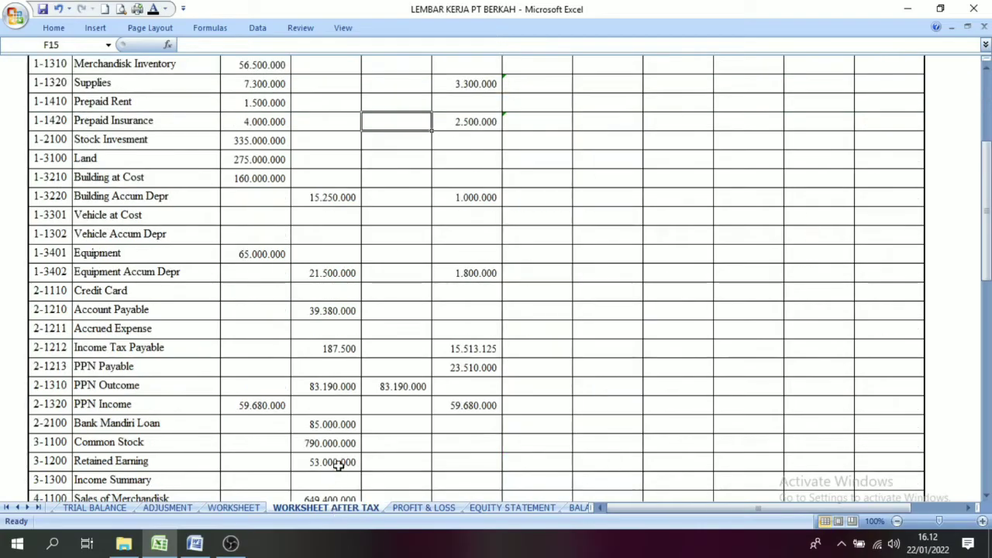
{"action": "left_click", "coordinate": [124, 348]}
{"action": "left_click", "coordinate": [438, 350]}
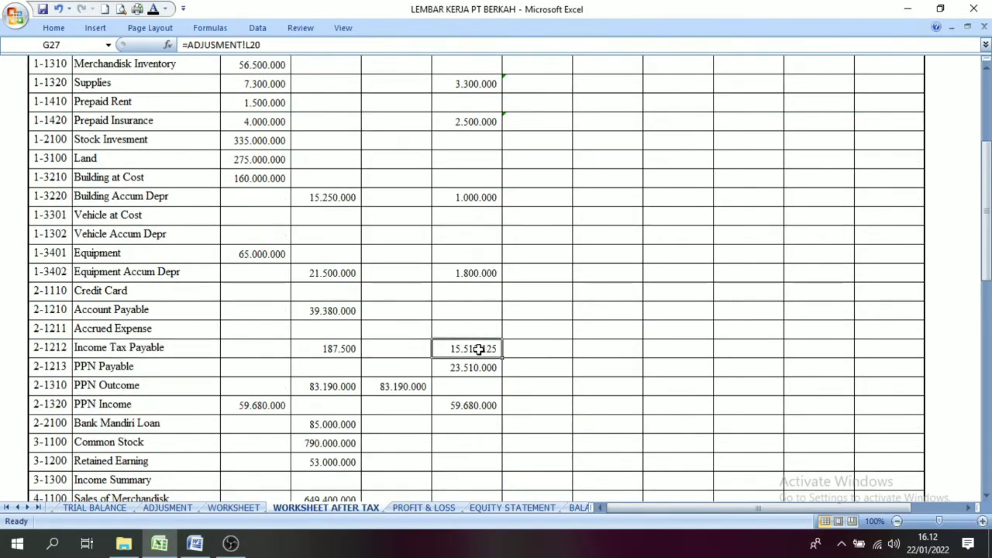
{"action": "left_click_drag", "start_coordinate": [401, 350], "coordinate": [490, 346]}
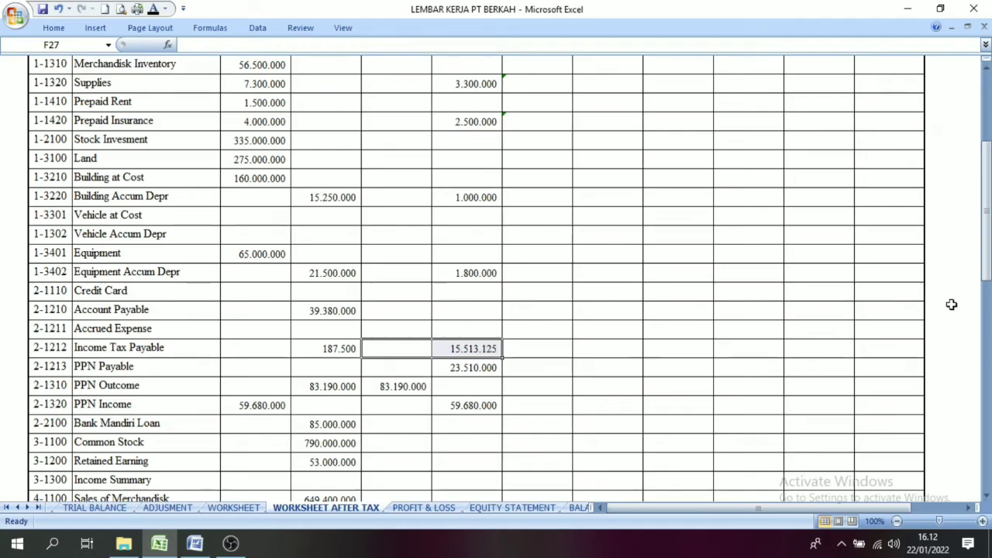
Step: Compare the Income Tax Expense adjustment on Worksheet After Tax with the same row on the Worksheet sheet
{"action": "scroll", "coordinate": [404, 359], "scroll_direction": "down", "scroll_amount": 10}
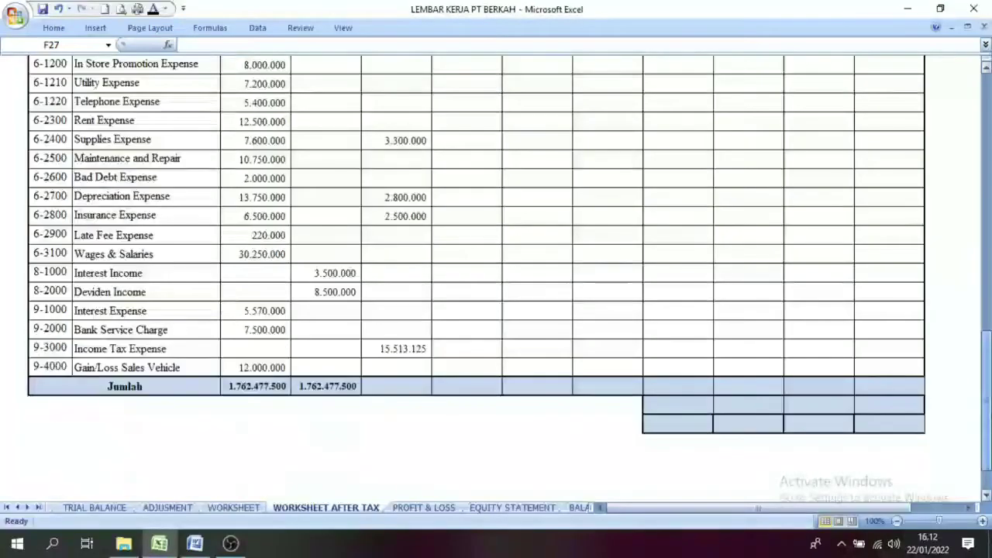
{"action": "left_click", "coordinate": [404, 354]}
{"action": "left_click", "coordinate": [232, 507]}
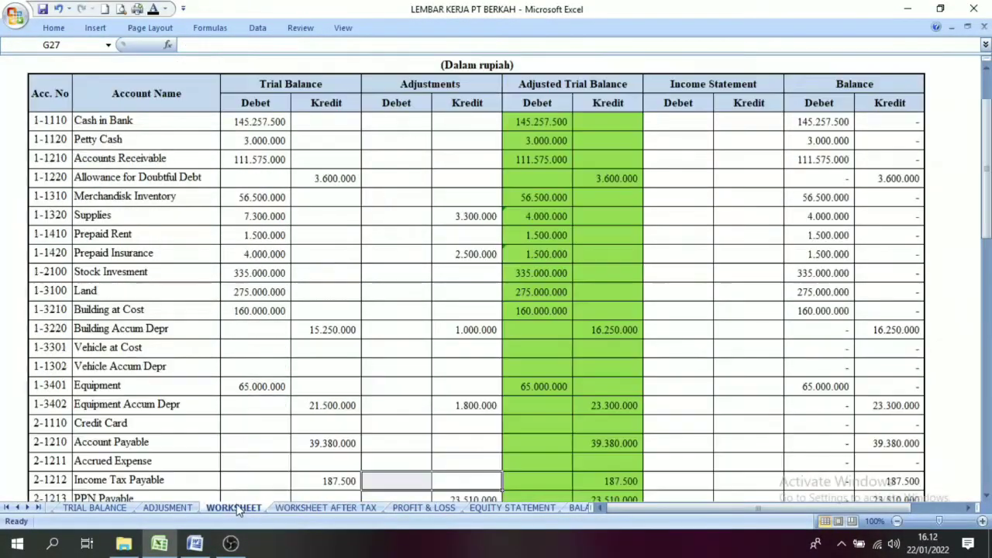
{"action": "left_click", "coordinate": [538, 417]}
{"action": "scroll", "coordinate": [96, 214], "scroll_direction": "down", "scroll_amount": 18}
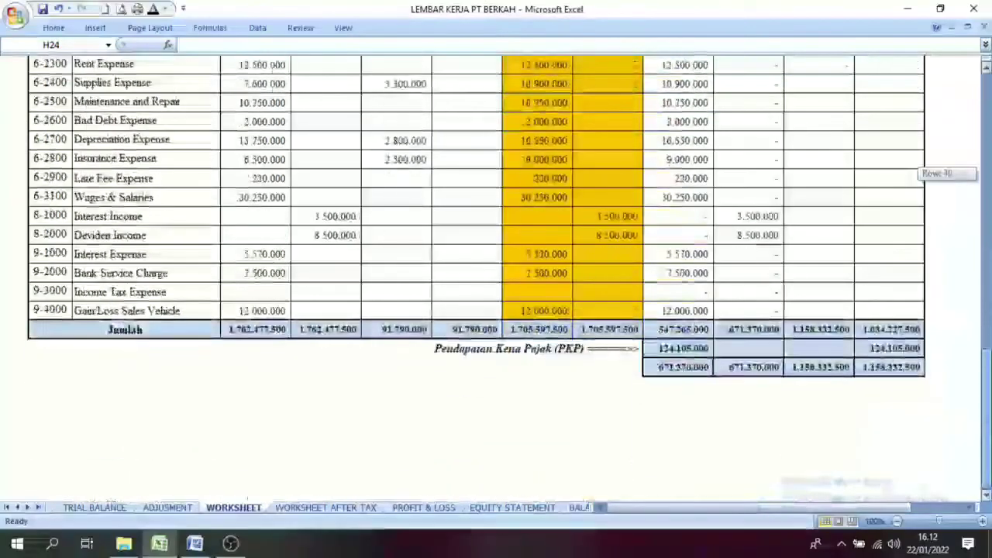
{"action": "left_click", "coordinate": [103, 295]}
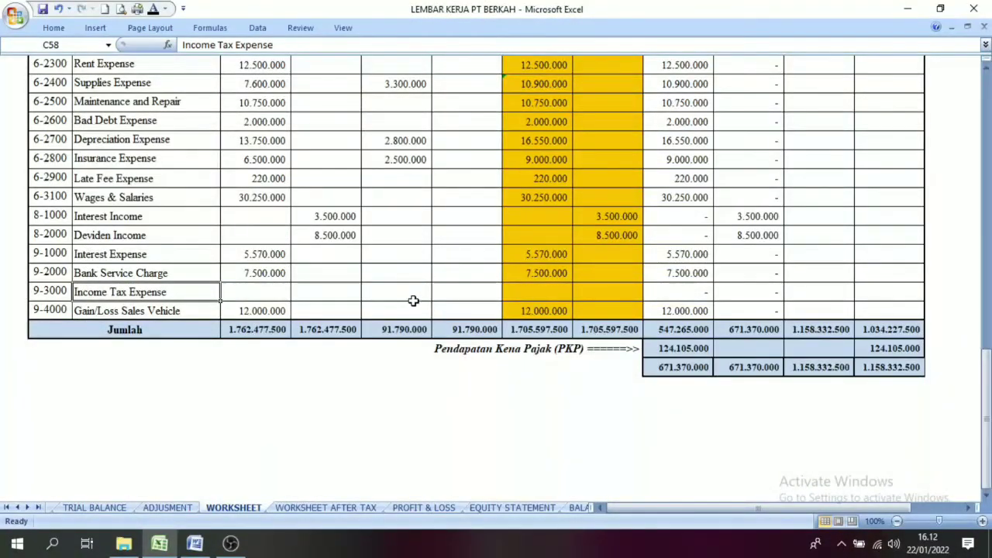
{"action": "left_click_drag", "start_coordinate": [412, 298], "coordinate": [438, 303]}
{"action": "left_click", "coordinate": [469, 307]}
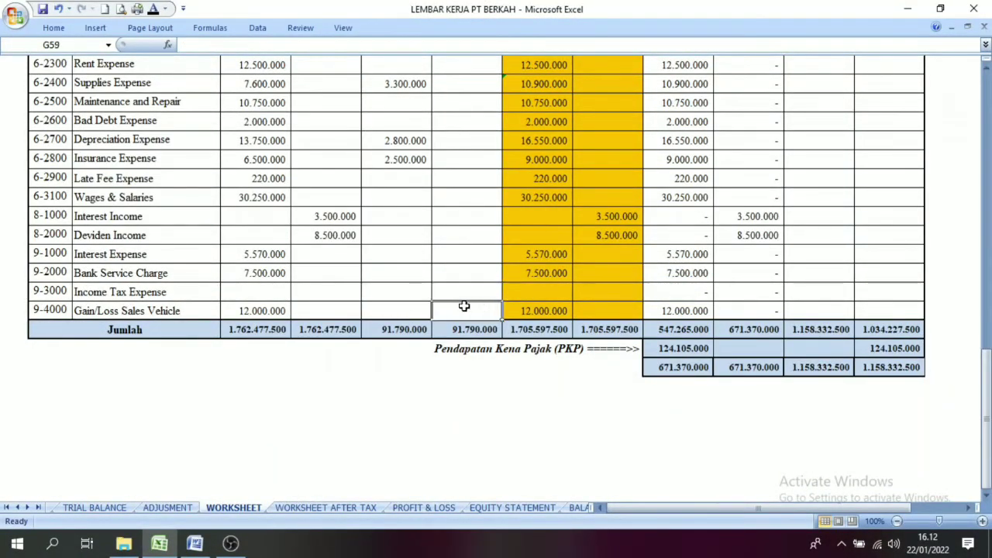
{"action": "left_click", "coordinate": [400, 307]}
{"action": "left_click", "coordinate": [535, 256]}
Step: Make the Adjustments debit and credit totals in the Jumlah row of Worksheet After Tax visible with a black font
{"action": "left_click", "coordinate": [311, 510]}
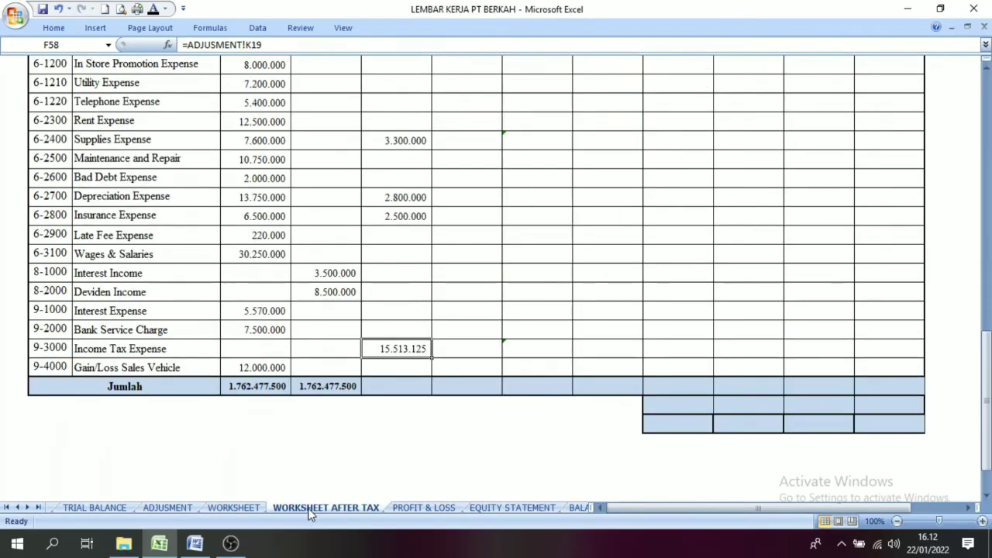
{"action": "left_click_drag", "start_coordinate": [401, 390], "coordinate": [462, 386]}
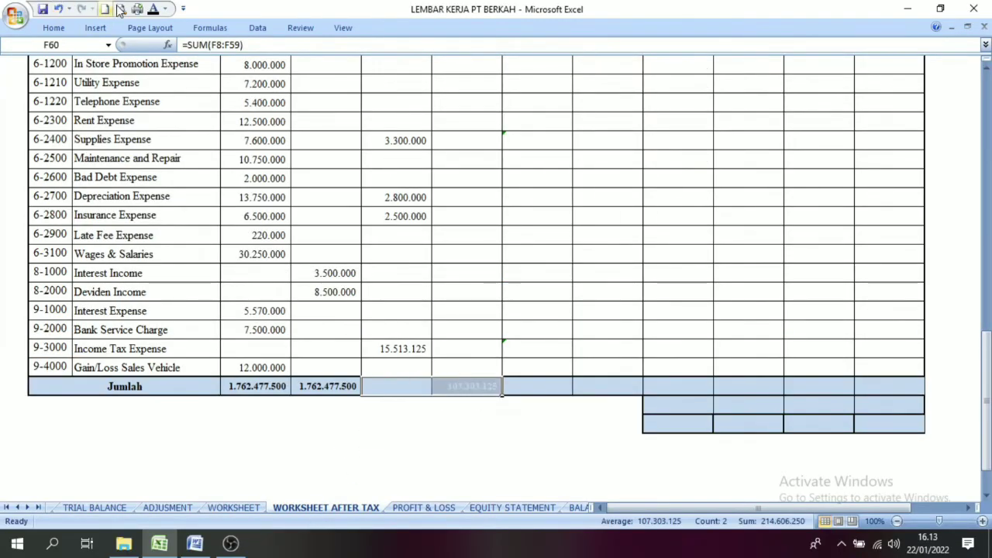
{"action": "left_click", "coordinate": [152, 9]}
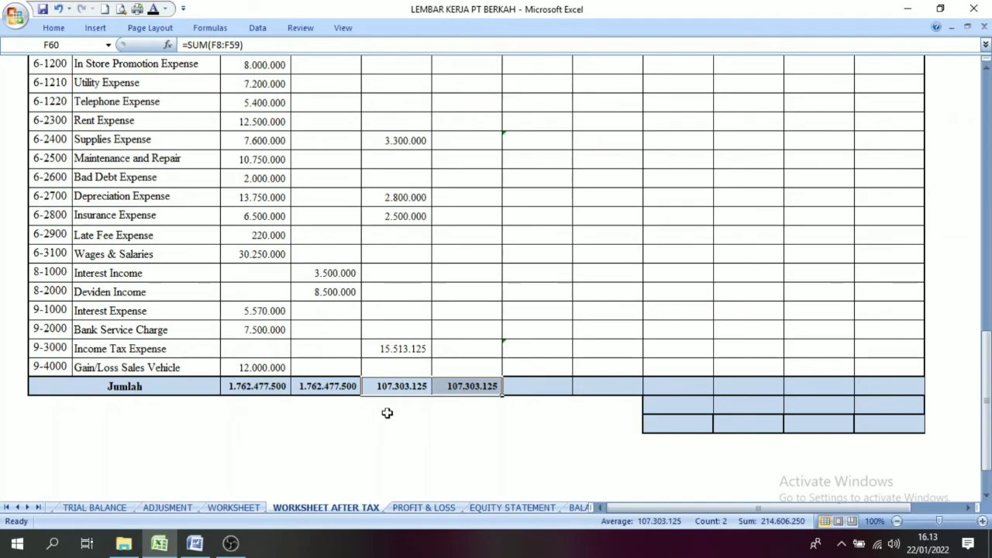
Step: Make the debit and credit totals in the Jumlah row of the Adjusment sheet's journal visible with a black font
{"action": "left_click", "coordinate": [172, 507]}
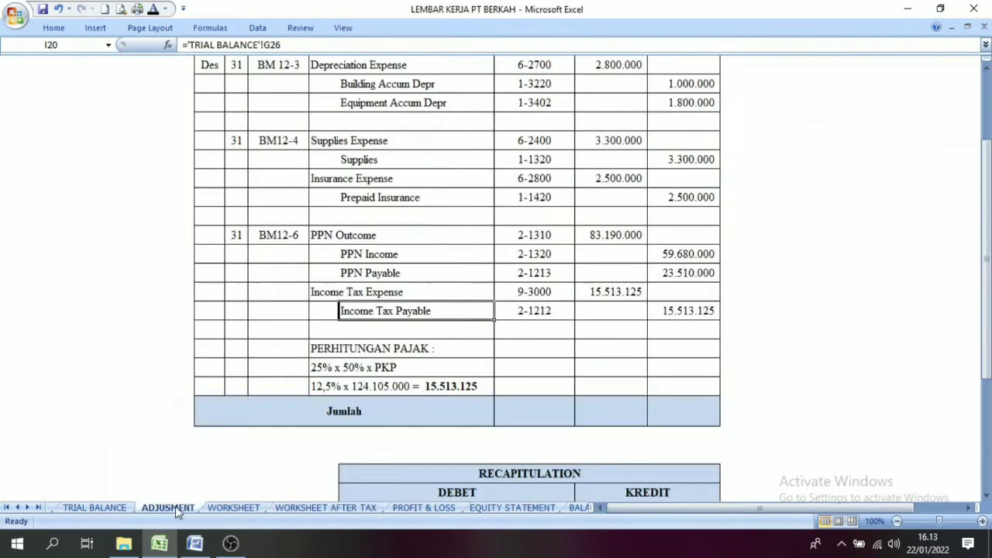
{"action": "left_click_drag", "start_coordinate": [546, 418], "coordinate": [664, 410]}
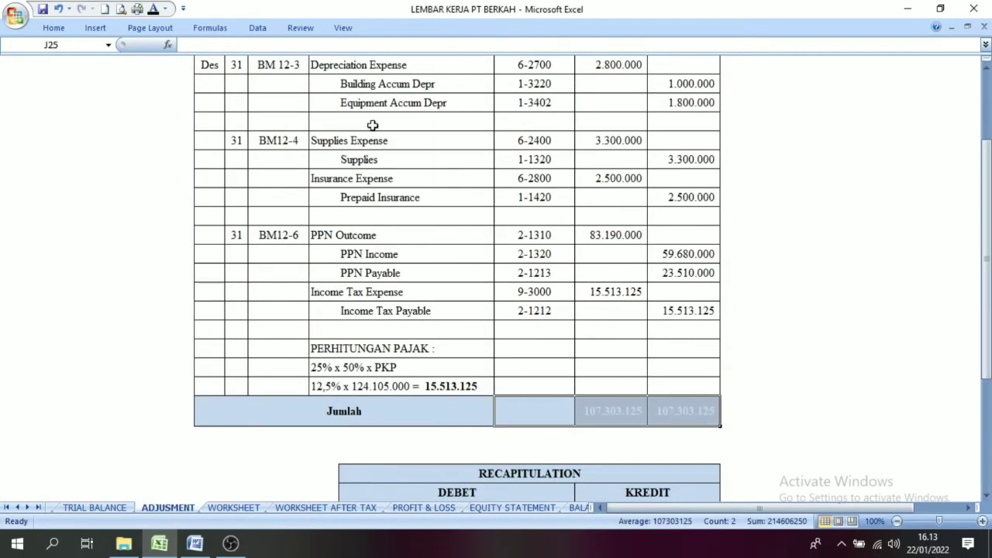
{"action": "left_click", "coordinate": [153, 14]}
{"action": "left_click", "coordinate": [584, 422]}
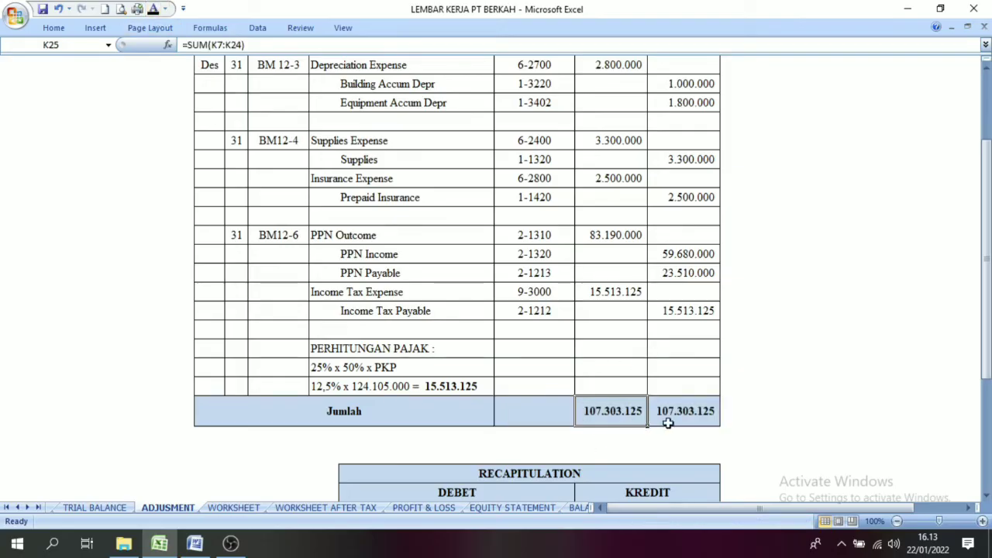
Step: Make the Adjusted Trial Balance debit and credit amounts for all accounts visible with a black font on Worksheet After Tax
{"action": "left_click", "coordinate": [337, 508]}
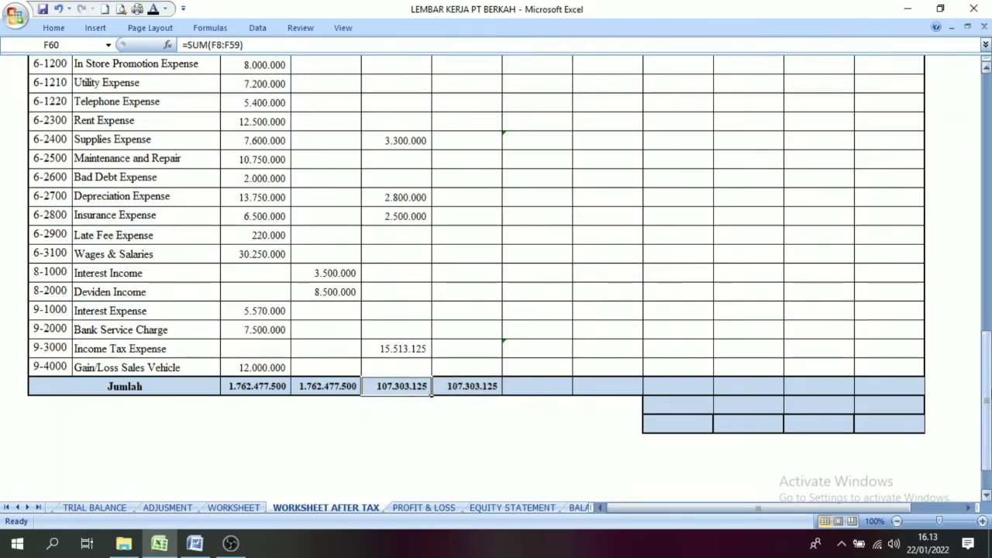
{"action": "left_click_drag", "start_coordinate": [986, 399], "coordinate": [986, 140]}
{"action": "left_click", "coordinate": [543, 196]}
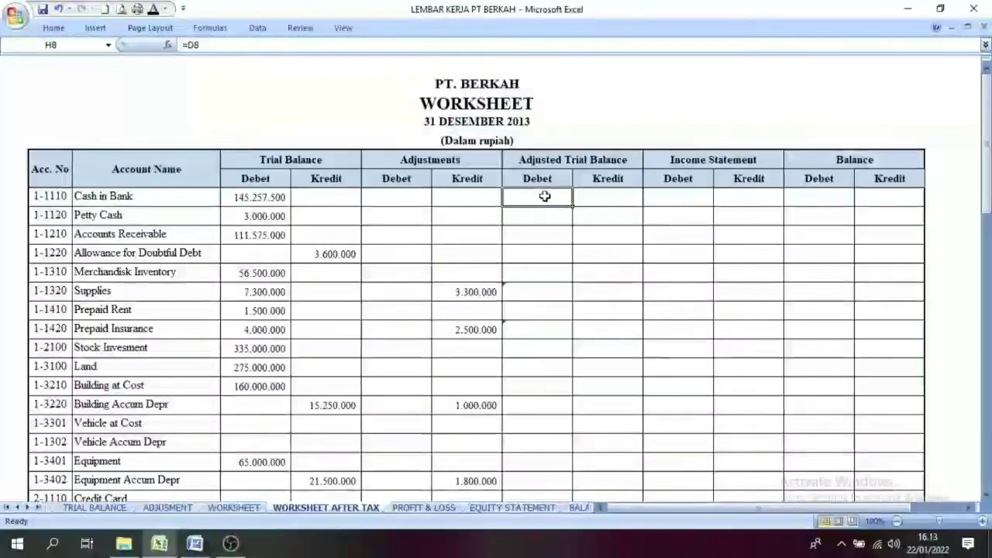
{"action": "left_click_drag", "start_coordinate": [264, 160], "coordinate": [387, 416]}
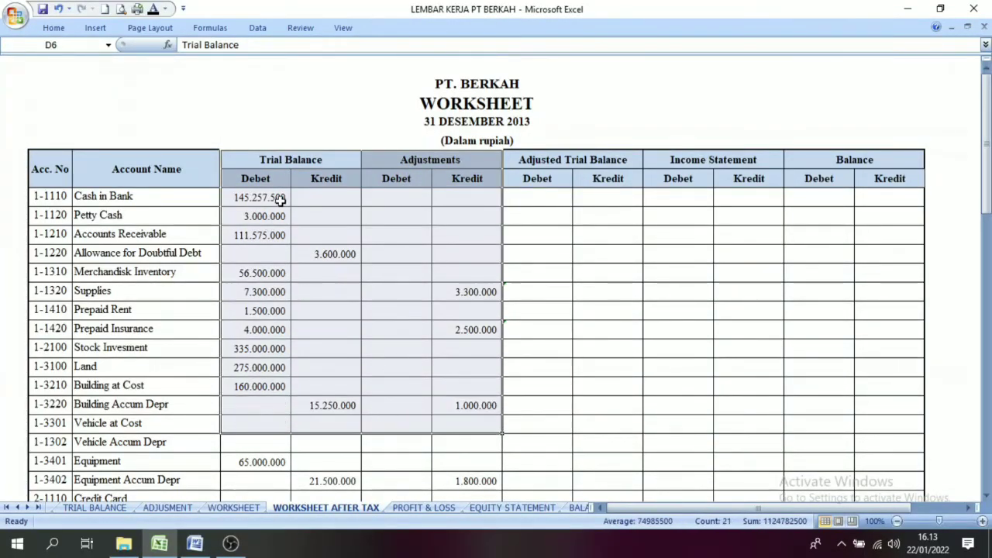
{"action": "left_click_drag", "start_coordinate": [268, 160], "coordinate": [272, 219]}
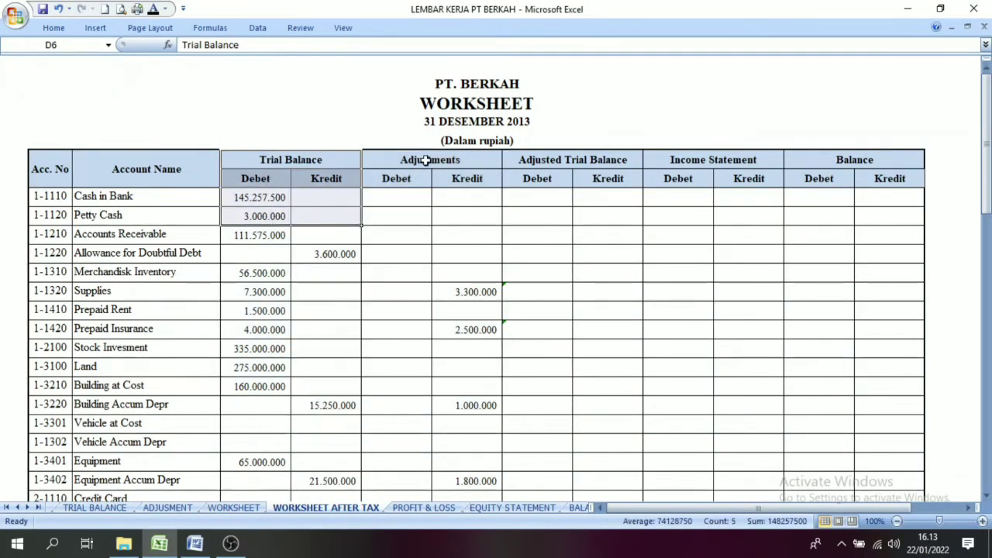
{"action": "left_click_drag", "start_coordinate": [422, 160], "coordinate": [416, 288]}
{"action": "left_click", "coordinate": [522, 205]}
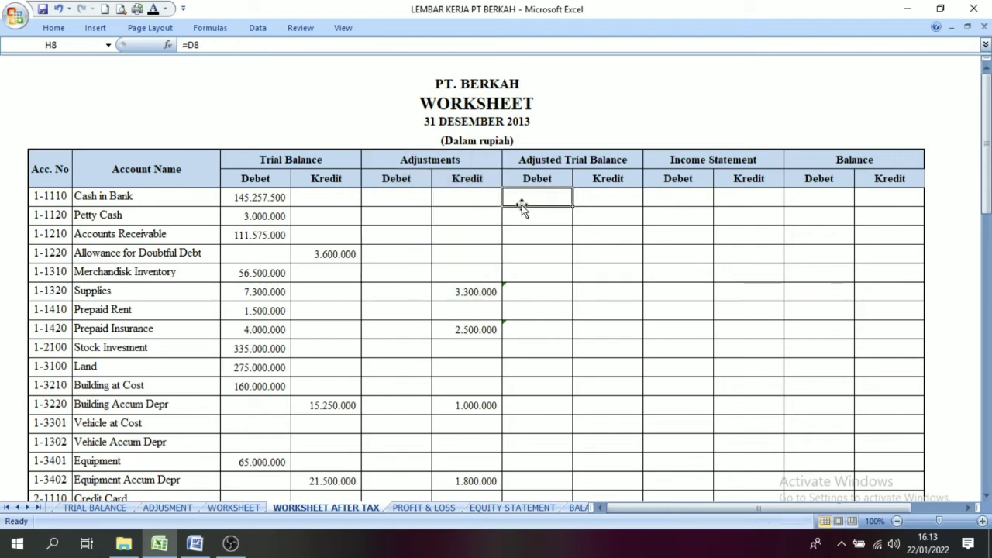
{"action": "left_click_drag", "start_coordinate": [518, 197], "coordinate": [591, 426]}
{"action": "left_click", "coordinate": [152, 10]}
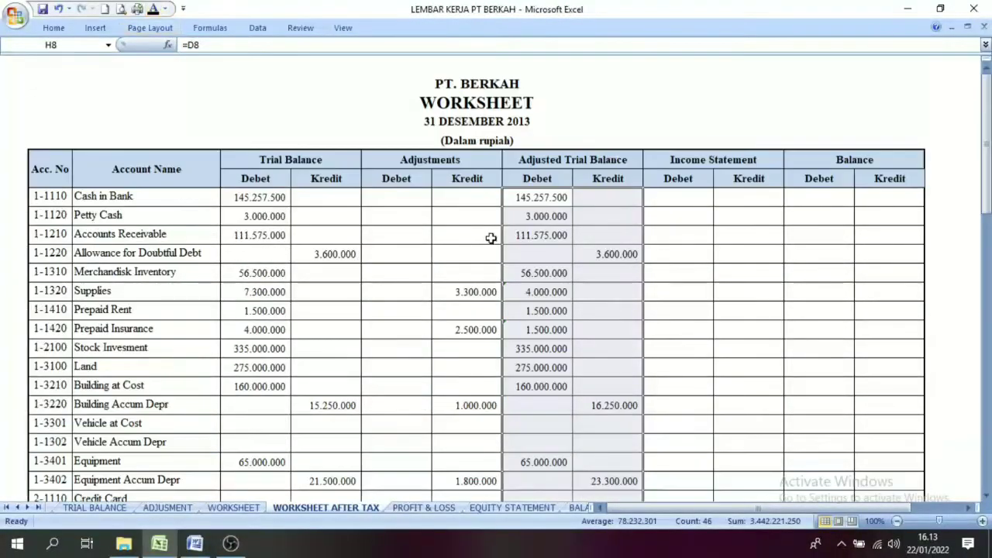
Step: Compare the Trial Balance amounts of Cash in Bank, Petty Cash, Allowance for Doubtful Debt and Merchandise Inventory with their Adjusted Trial Balance amounts
{"action": "left_click", "coordinate": [606, 271]}
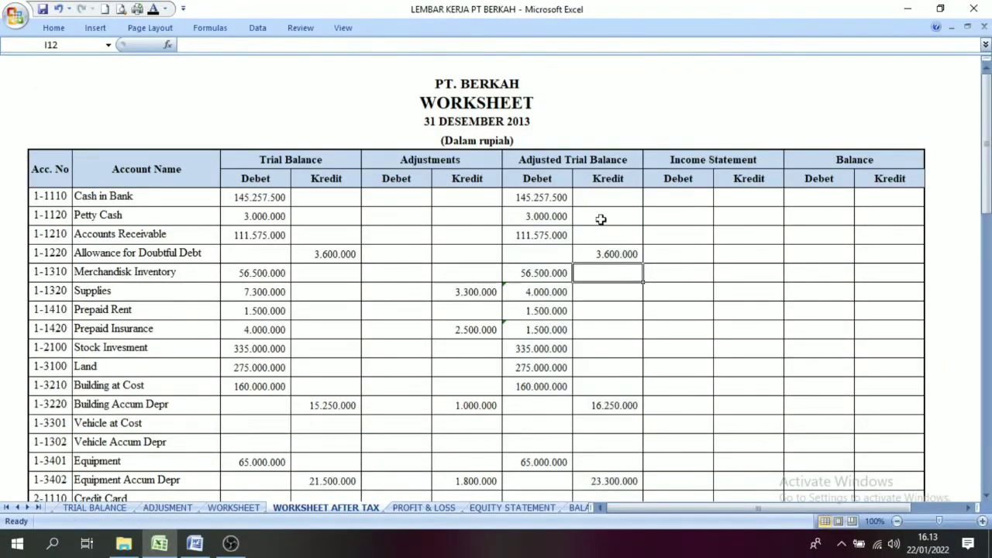
{"action": "left_click", "coordinate": [259, 201]}
{"action": "left_click", "coordinate": [534, 203]}
{"action": "left_click", "coordinate": [285, 215]}
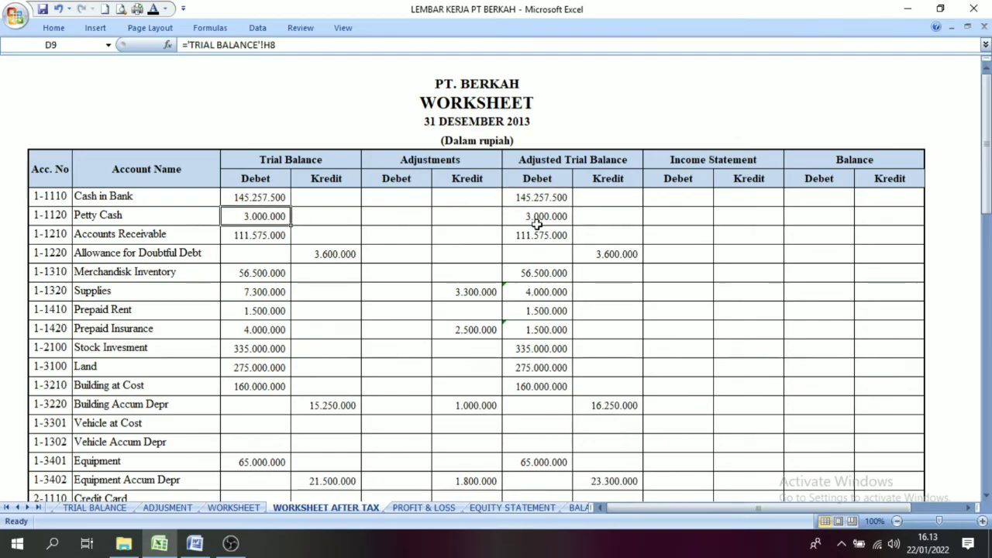
{"action": "left_click", "coordinate": [540, 215]}
{"action": "left_click", "coordinate": [354, 252]}
{"action": "left_click", "coordinate": [618, 253]}
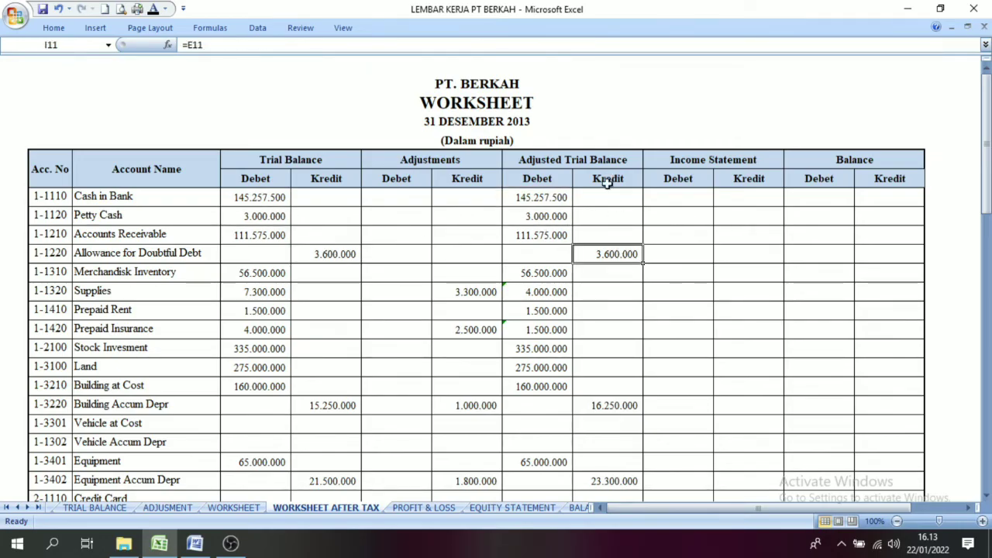
{"action": "left_click", "coordinate": [257, 274]}
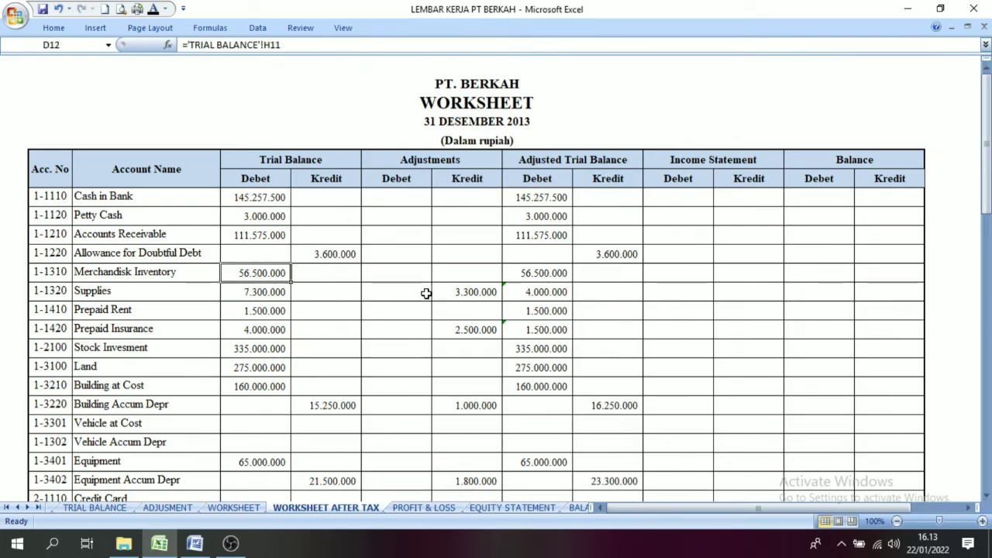
Step: Examine how the Supplies trial balance debit and adjustment credit combine into its Adjusted Trial Balance amount
{"action": "left_click", "coordinate": [268, 290]}
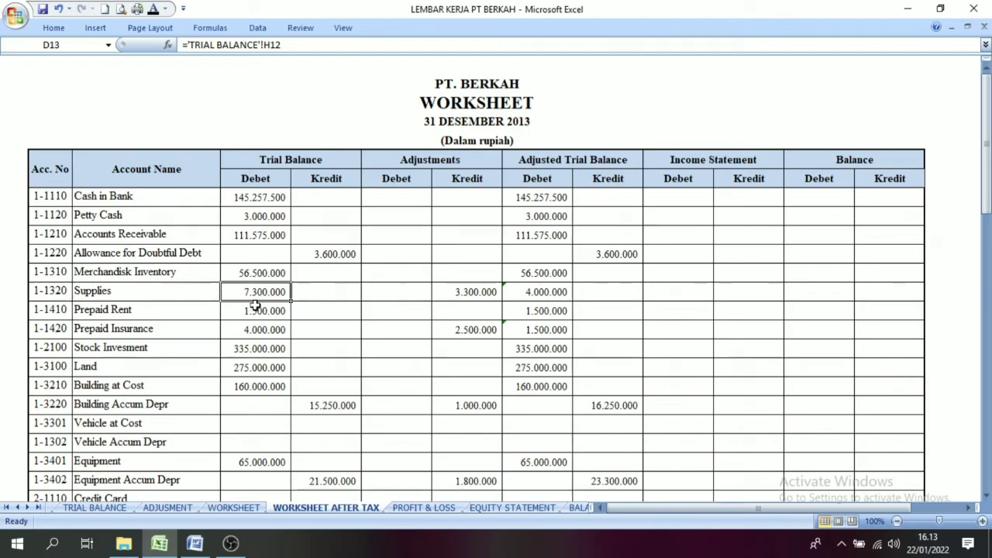
{"action": "left_click", "coordinate": [480, 309]}
{"action": "left_click", "coordinate": [275, 289]}
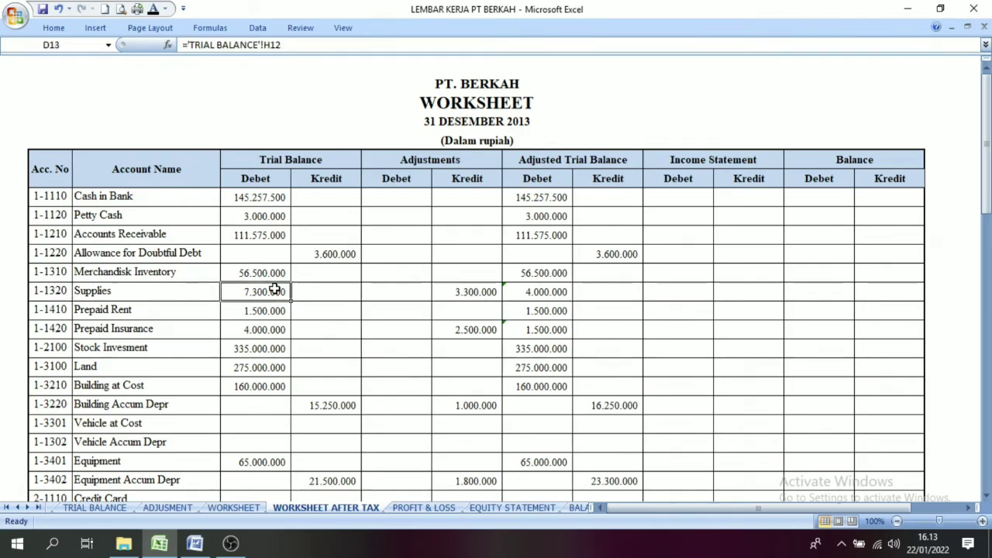
{"action": "left_click", "coordinate": [256, 181]}
{"action": "left_click", "coordinate": [254, 288]}
{"action": "left_click", "coordinate": [479, 174]}
{"action": "left_click", "coordinate": [480, 289]}
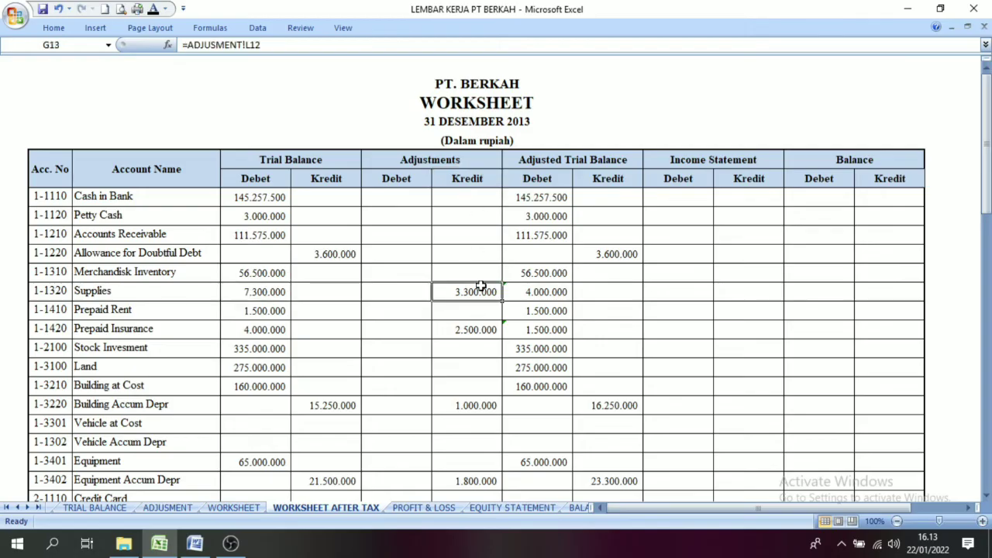
{"action": "left_click", "coordinate": [260, 292]}
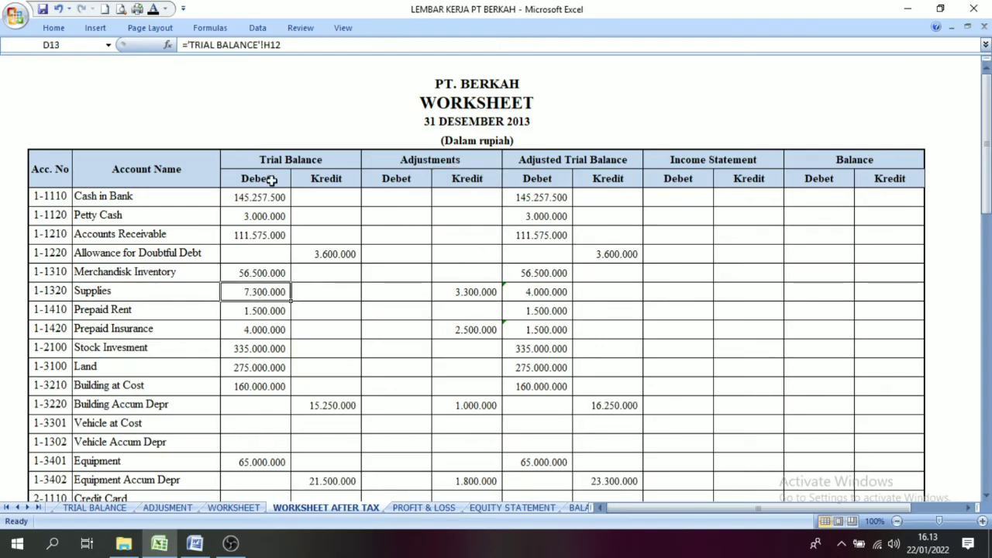
{"action": "left_click", "coordinate": [531, 294]}
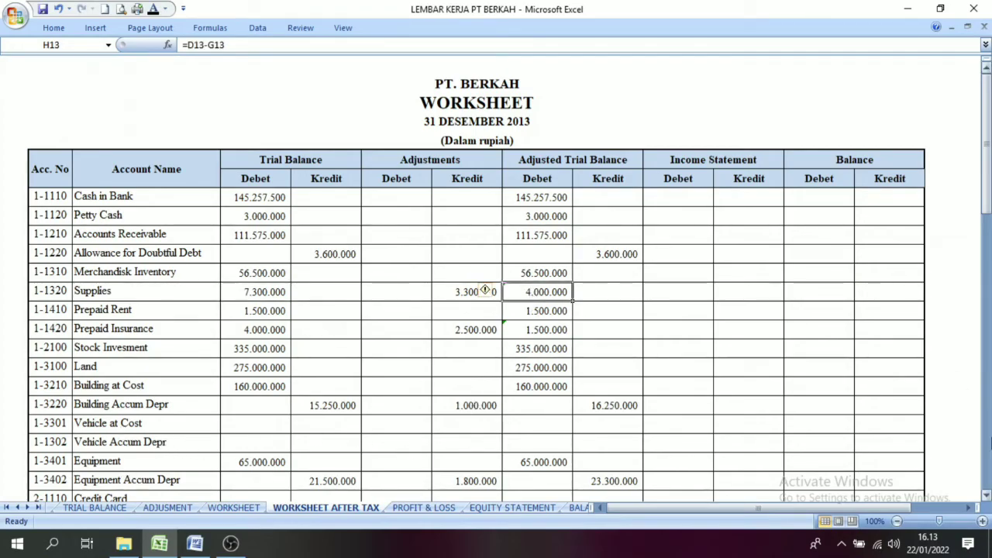
Step: Check the Income Tax Payable trial balance credit on Worksheet After Tax and its adjusting entry on the Adjusment sheet
{"action": "scroll", "coordinate": [239, 375], "scroll_direction": "down", "scroll_amount": 3}
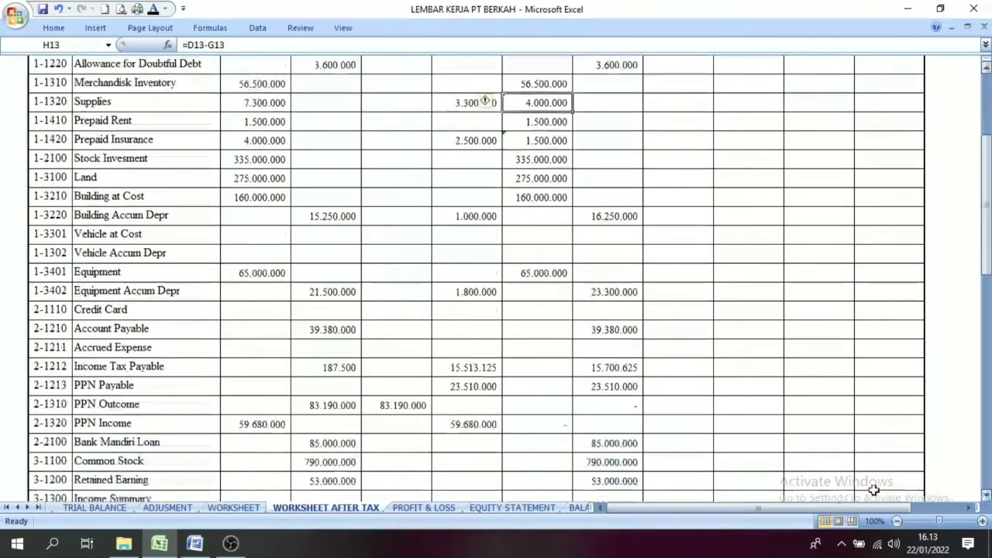
{"action": "left_click", "coordinate": [328, 370]}
{"action": "left_click", "coordinate": [256, 375]}
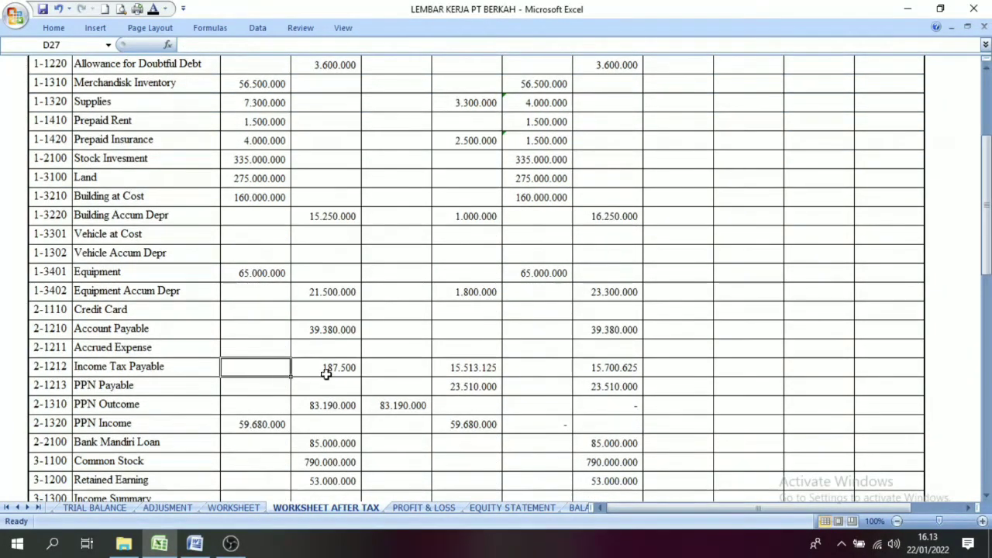
{"action": "left_click", "coordinate": [297, 370]}
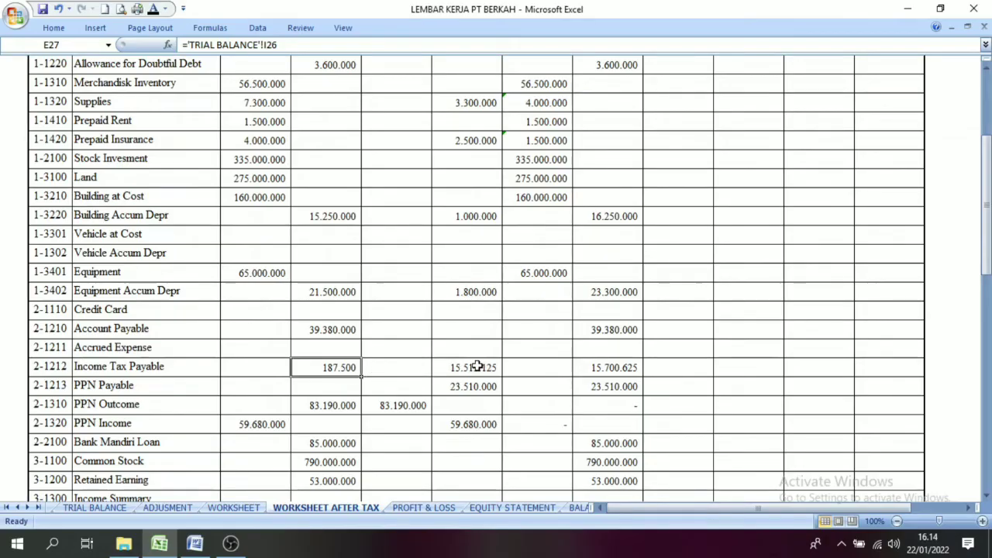
{"action": "left_click", "coordinate": [177, 508]}
{"action": "left_click", "coordinate": [399, 262]}
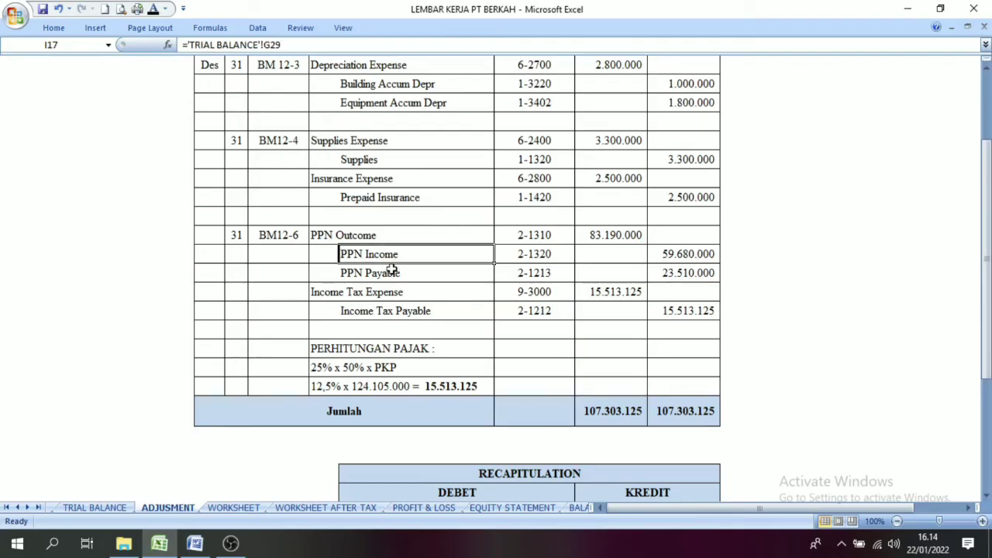
{"action": "left_click", "coordinate": [391, 272]}
{"action": "left_click", "coordinate": [423, 311]}
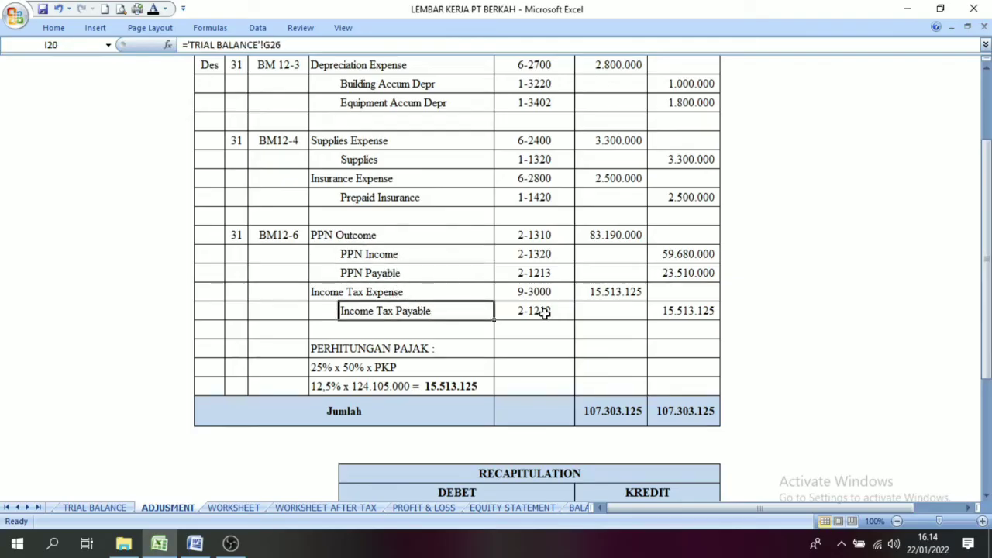
{"action": "left_click", "coordinate": [686, 314]}
Step: Compare the sum of the Income Tax Payable trial balance and adjustment credits with its Adjusted Trial Balance credit on Worksheet After Tax
{"action": "left_click", "coordinate": [310, 509]}
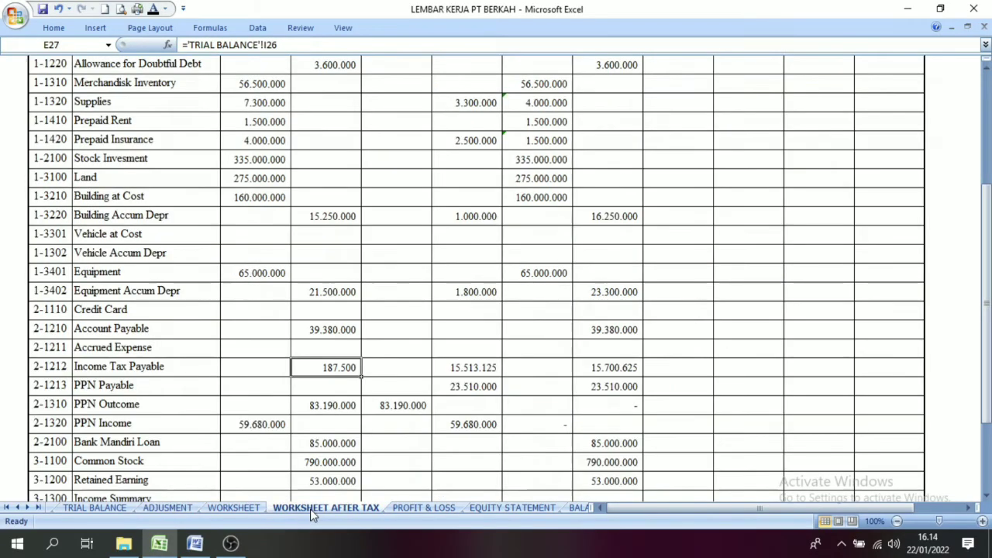
{"action": "left_click", "coordinate": [470, 371]}
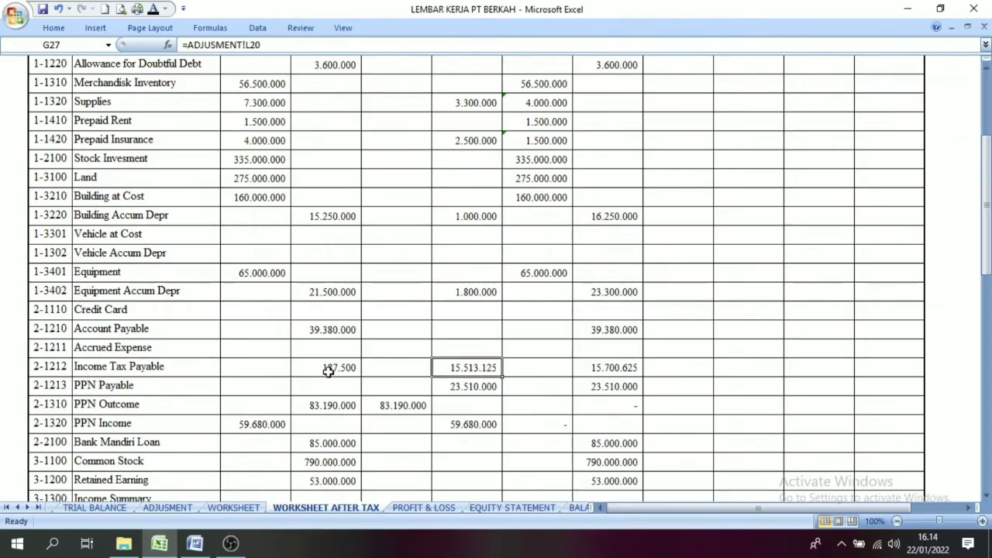
{"action": "left_click", "coordinate": [329, 371]}
{"action": "left_click", "coordinate": [460, 368]}
{"action": "left_click_drag", "start_coordinate": [359, 367], "coordinate": [482, 367]}
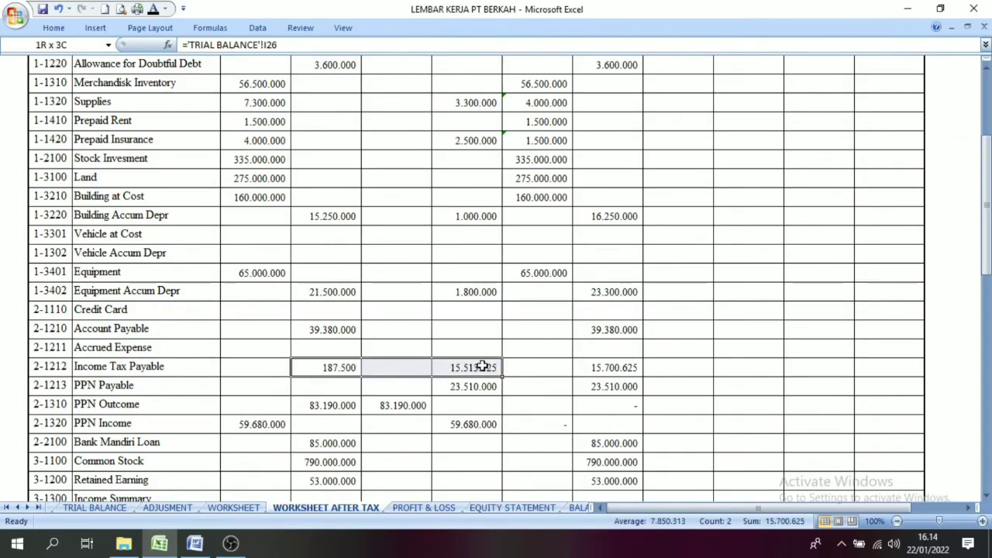
{"action": "left_click", "coordinate": [599, 371]}
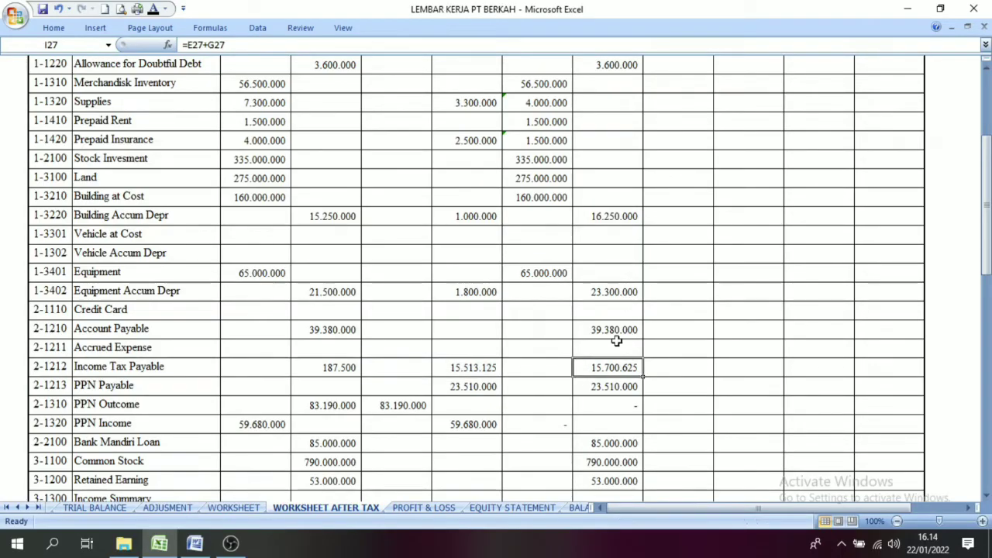
Step: Make the Adjusted Trial Balance debit and credit totals in the Jumlah row visible with a black font and compare the two
{"action": "left_click_drag", "start_coordinate": [985, 267], "coordinate": [982, 155]}
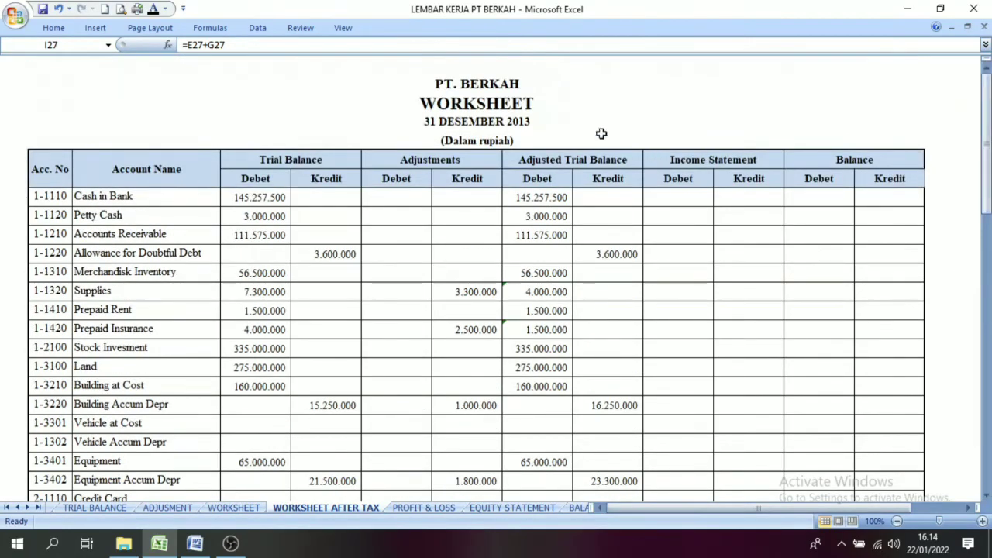
{"action": "left_click_drag", "start_coordinate": [983, 100], "coordinate": [983, 148]}
{"action": "mouse_move", "coordinate": [986, 411]}
{"action": "left_mouse_down"}
{"action": "mouse_move", "coordinate": [986, 203]}
{"action": "mouse_move", "coordinate": [987, 399]}
{"action": "left_mouse_up"}
{"action": "left_click_drag", "start_coordinate": [547, 122], "coordinate": [603, 385]}
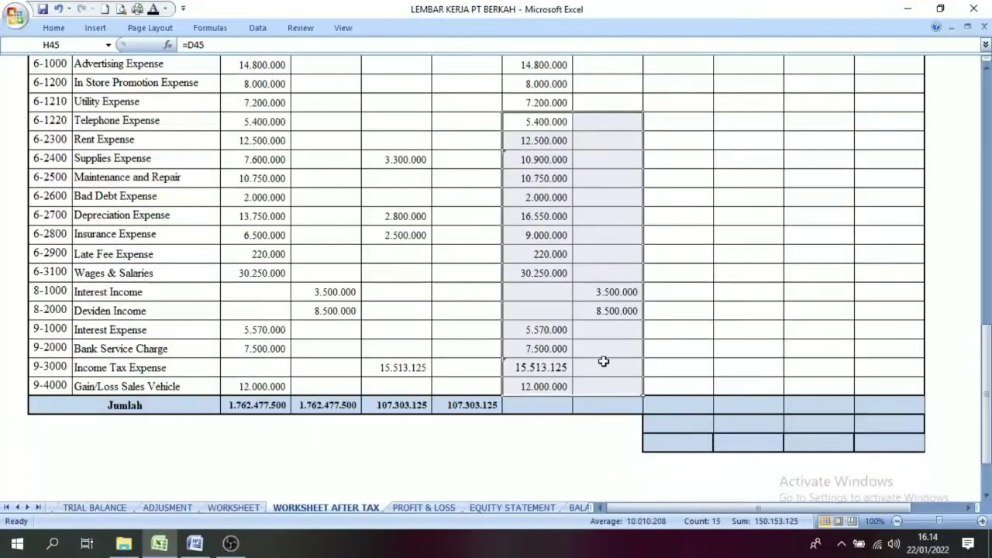
{"action": "left_click_drag", "start_coordinate": [523, 412], "coordinate": [597, 405]}
{"action": "key", "text": "alt+equal"}
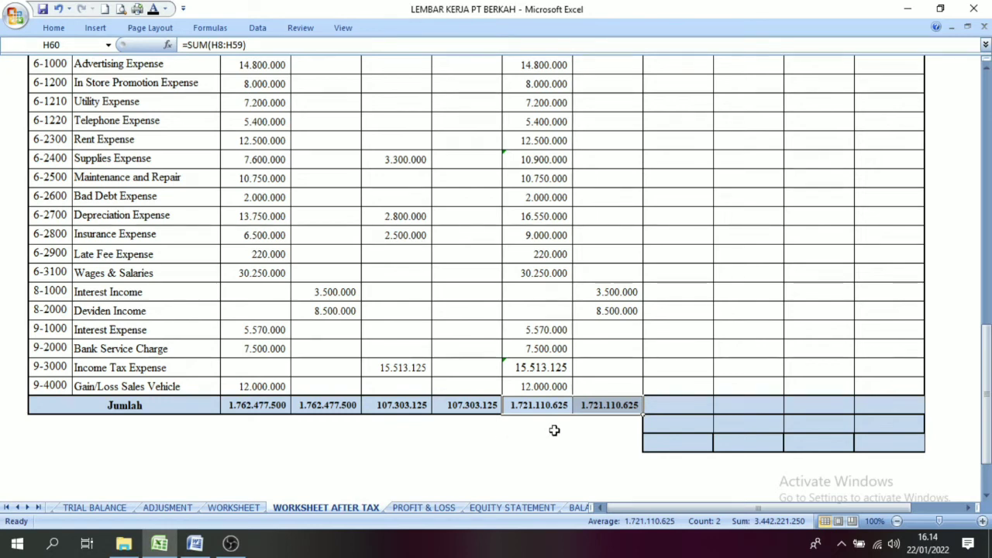
{"action": "left_click", "coordinate": [533, 440]}
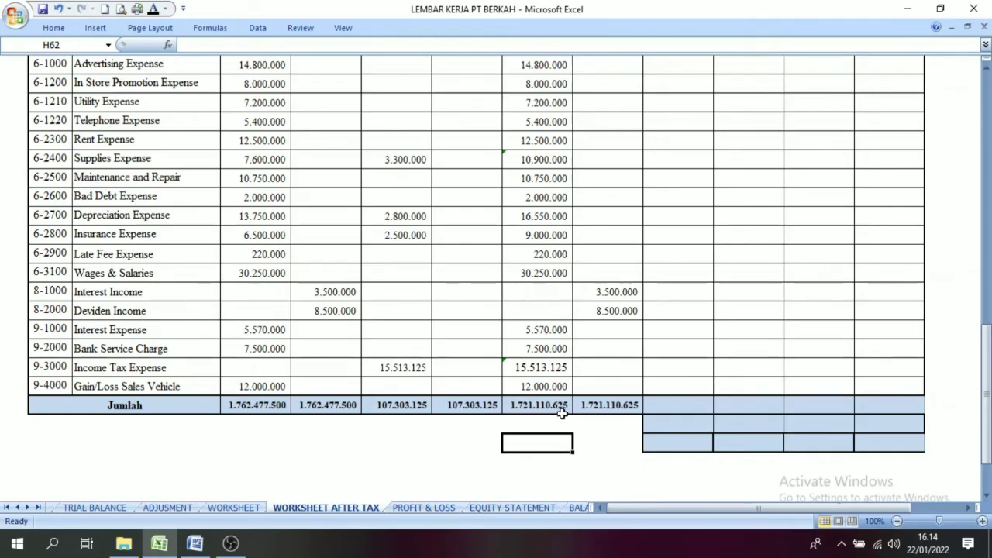
{"action": "left_click", "coordinate": [542, 405]}
{"action": "left_click", "coordinate": [605, 406]}
{"action": "left_click", "coordinate": [558, 406]}
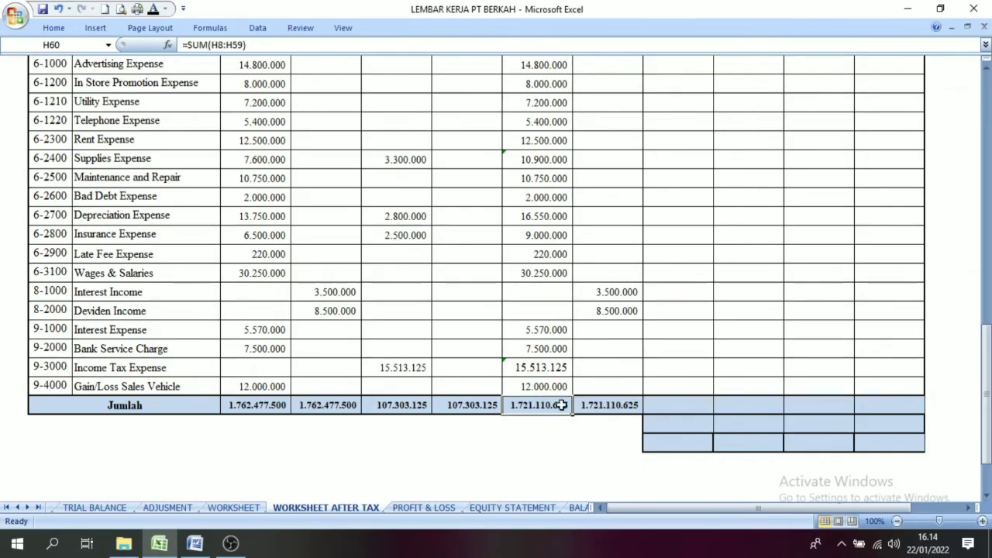
Step: Check the Adjusted Trial Balance credit total, plus the Income Statement and Adjusted Trial Balance columns at the top of the worksheet
{"action": "left_click", "coordinate": [586, 410]}
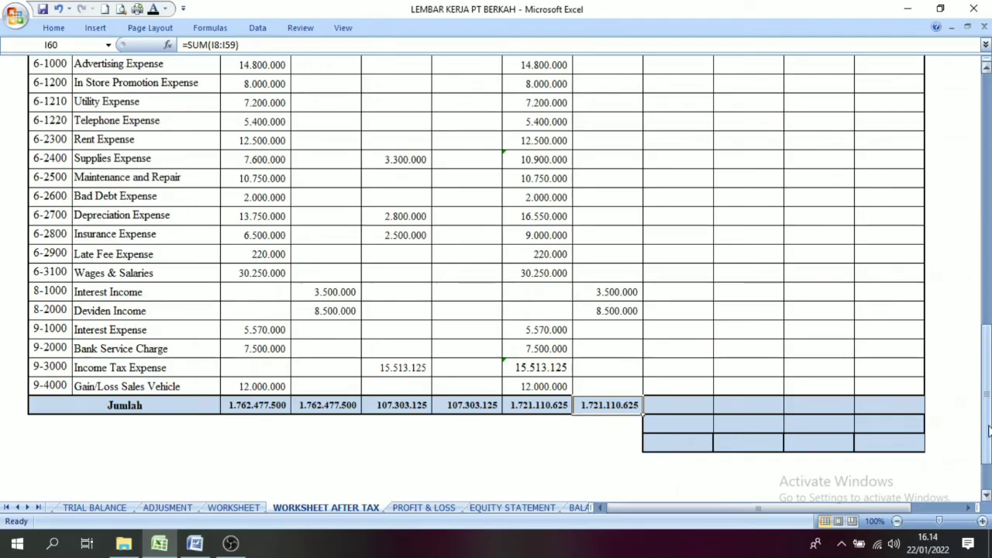
{"action": "left_click_drag", "start_coordinate": [988, 430], "coordinate": [988, 231]}
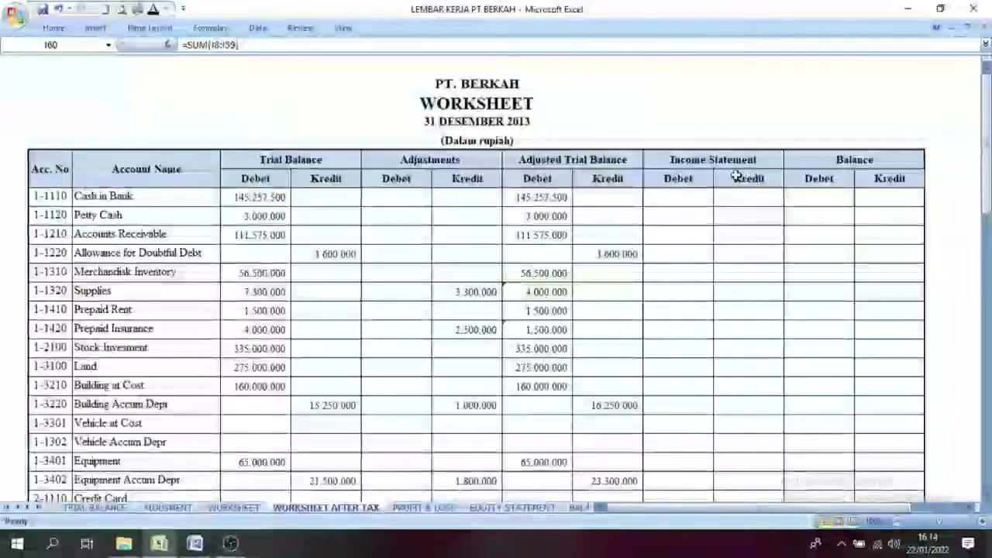
{"action": "left_click", "coordinate": [713, 160]}
{"action": "left_click", "coordinate": [678, 291]}
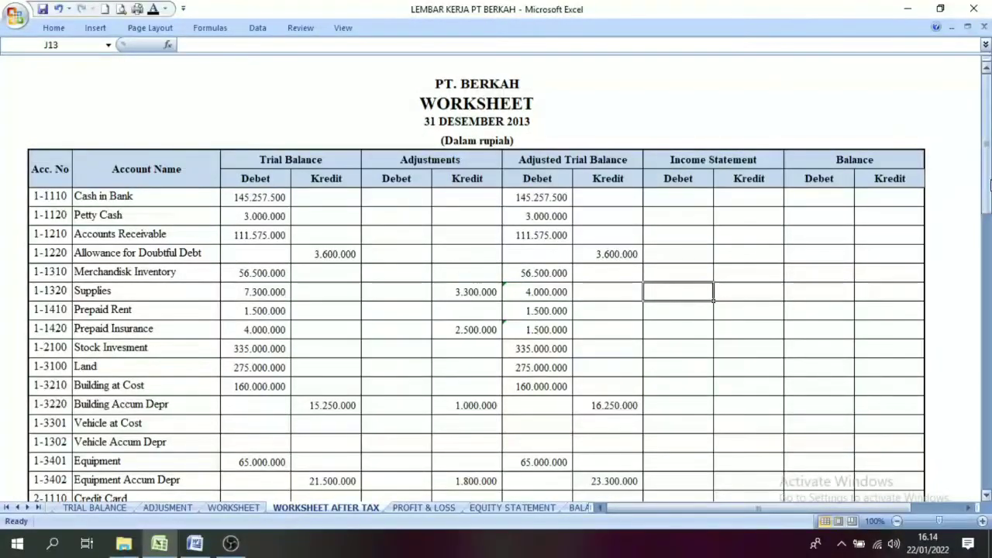
{"action": "mouse_move", "coordinate": [990, 184]}
{"action": "left_mouse_down"}
{"action": "mouse_move", "coordinate": [989, 208]}
{"action": "mouse_move", "coordinate": [989, 167]}
{"action": "left_mouse_up"}
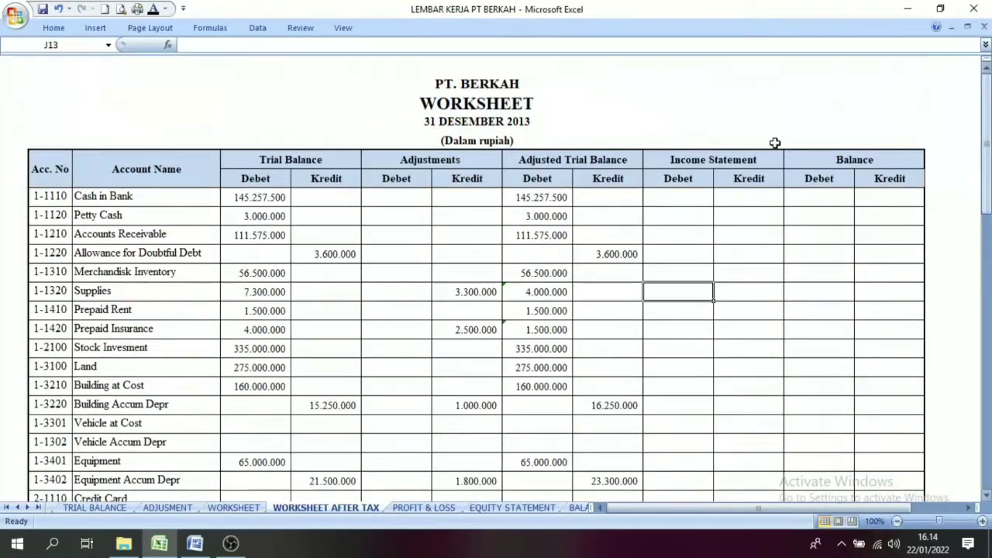
{"action": "left_click", "coordinate": [551, 161]}
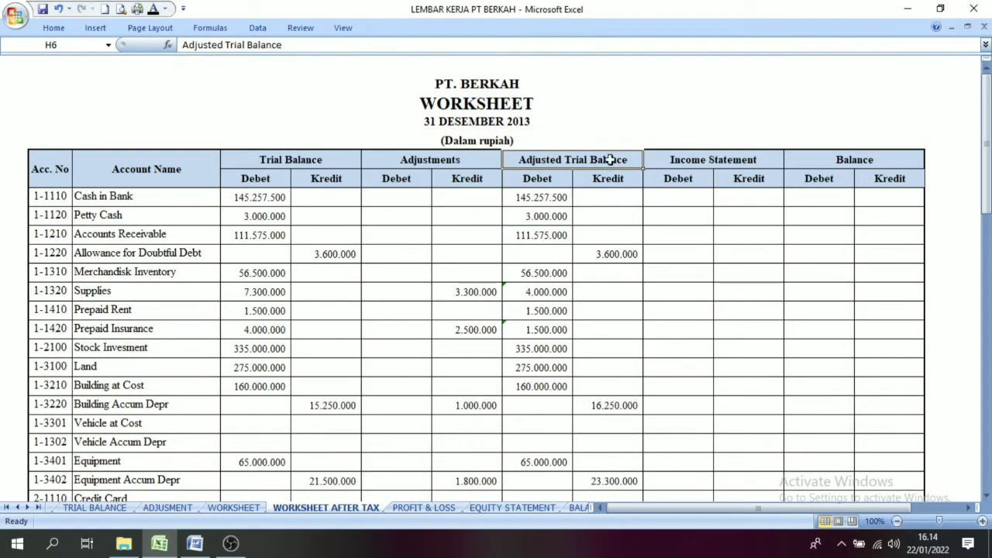
{"action": "left_click", "coordinate": [508, 250]}
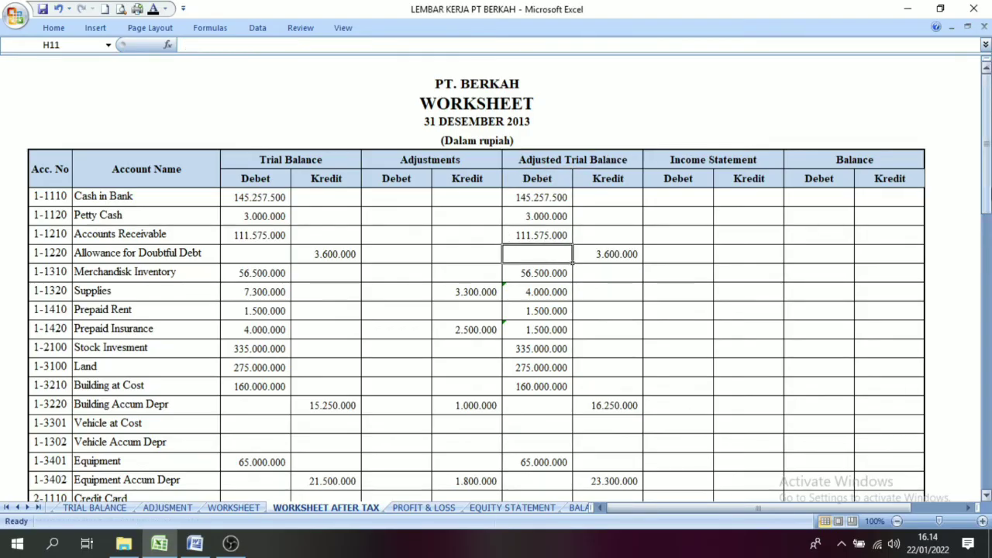
Step: Fill the Adjusted Trial Balance debit and credit cells from Sales of Merchandisk to Gain/Loss Sales Vehicle with the standard orange
{"action": "left_click_drag", "start_coordinate": [988, 167], "coordinate": [987, 321]}
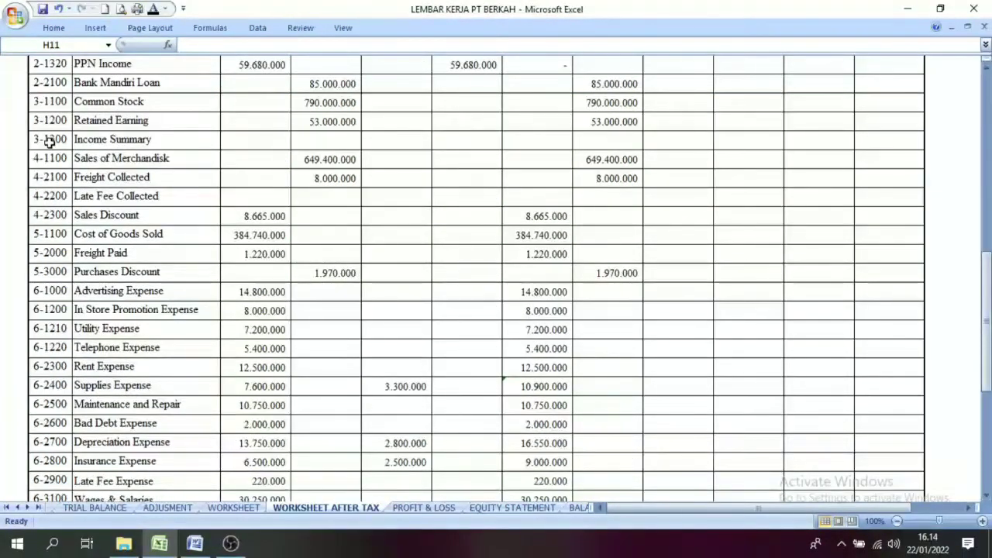
{"action": "left_click_drag", "start_coordinate": [529, 164], "coordinate": [612, 427]}
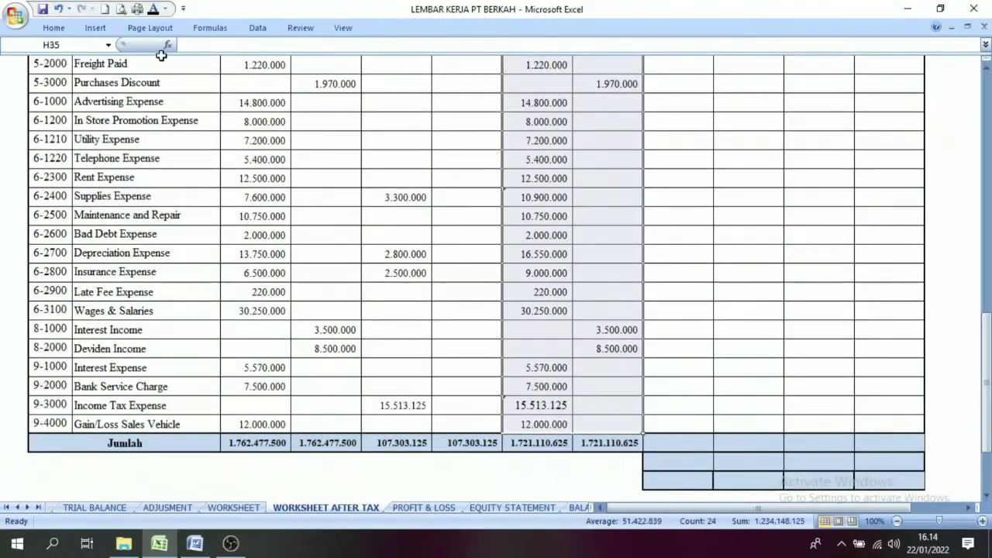
{"action": "left_click", "coordinate": [52, 27]}
{"action": "left_click", "coordinate": [225, 73]}
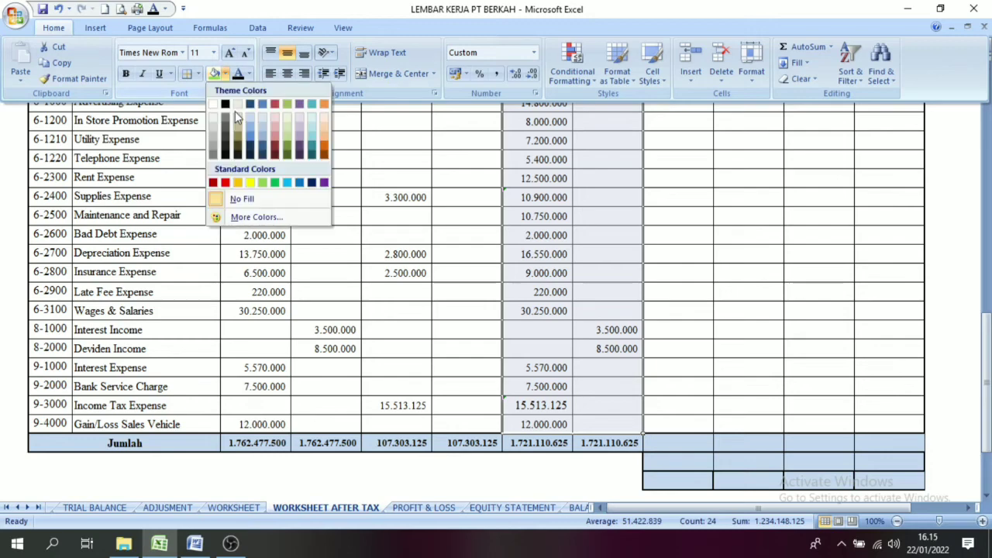
{"action": "left_click", "coordinate": [238, 183]}
{"action": "left_click", "coordinate": [378, 310]}
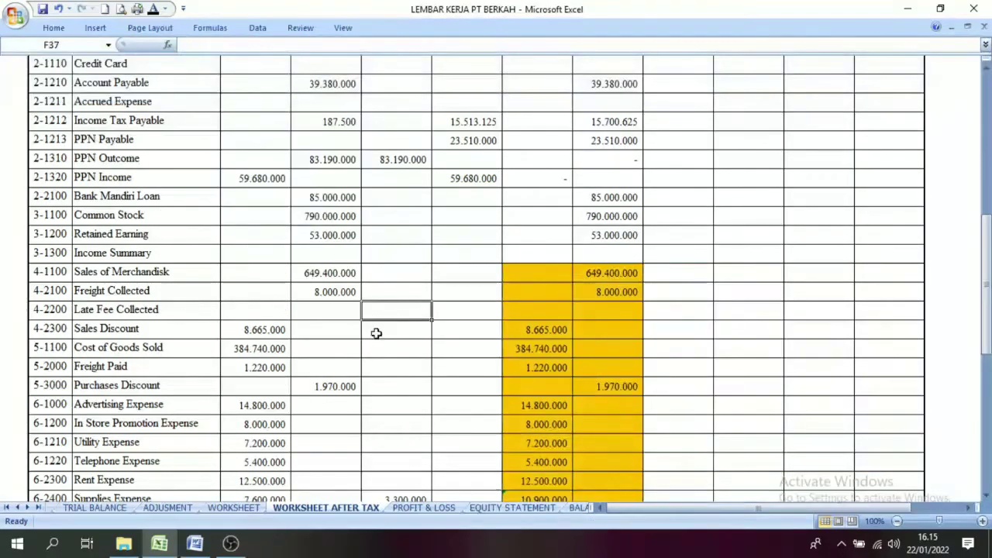
Step: Make the Income Statement debit and credit amounts from Sales of Merchandisk to Gain/Loss Sales Vehicle visible with a black font
{"action": "left_click_drag", "start_coordinate": [987, 273], "coordinate": [986, 175]}
{"action": "left_click_drag", "start_coordinate": [665, 184], "coordinate": [737, 436]}
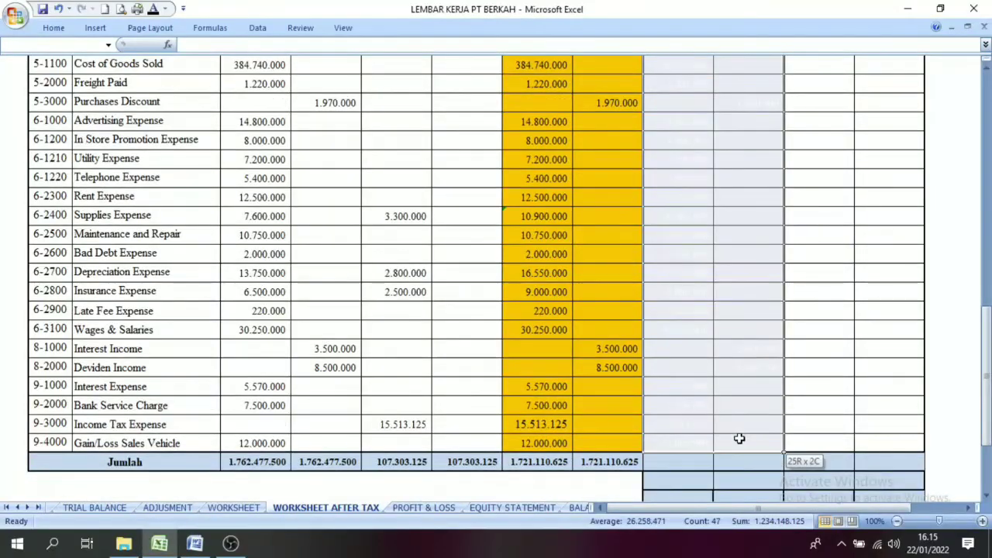
{"action": "left_click", "coordinate": [152, 10]}
{"action": "scroll", "coordinate": [448, 239], "scroll_direction": "up", "scroll_amount": 5}
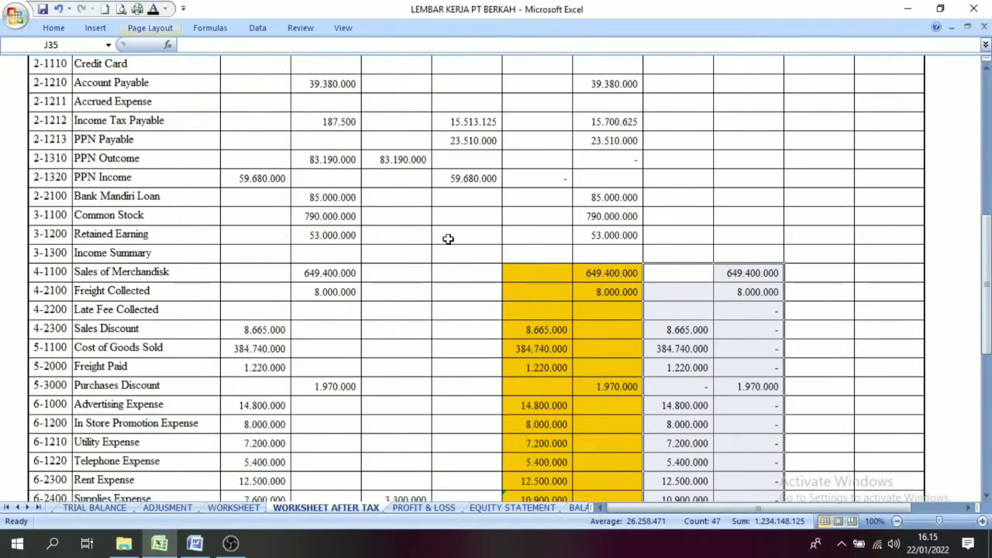
Step: Compare the Income Statement amounts of Sales of Merchandisk, Freight Collected and Sales Discount with their Adjusted Trial Balance amounts
{"action": "left_click", "coordinate": [676, 294]}
{"action": "left_click", "coordinate": [609, 274]}
{"action": "left_click", "coordinate": [756, 279]}
{"action": "left_click", "coordinate": [739, 293]}
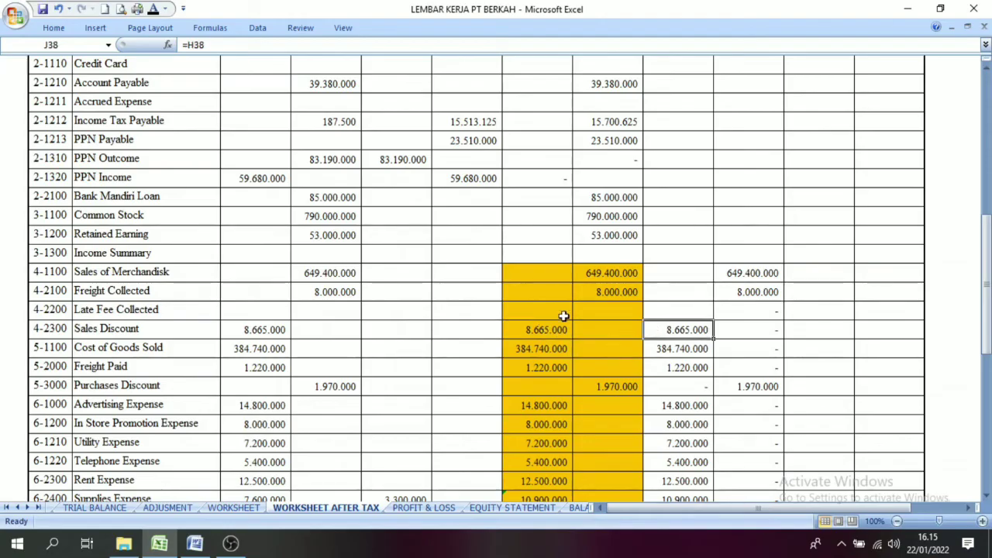
{"action": "key", "text": "Up"}
{"action": "left_click", "coordinate": [625, 294]}
{"action": "left_click", "coordinate": [748, 295]}
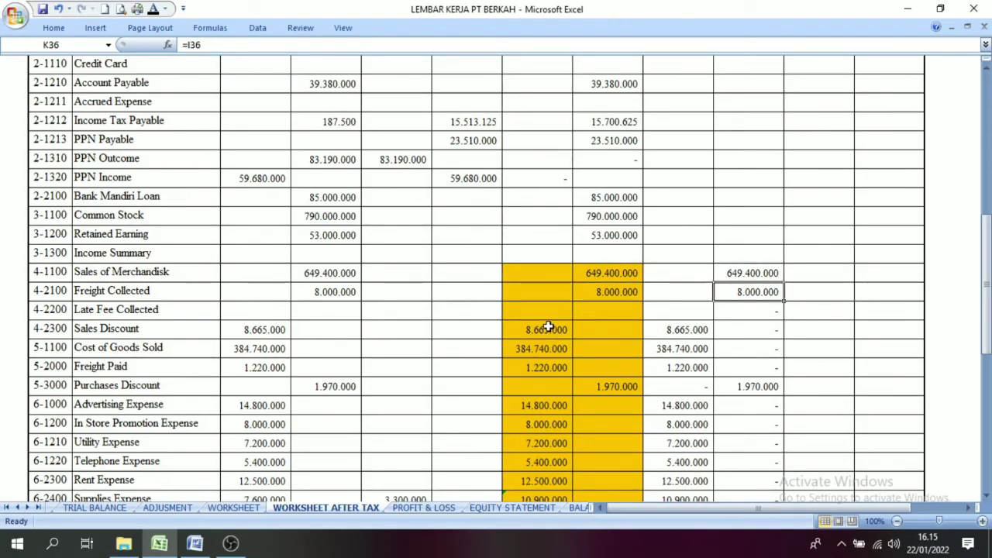
{"action": "left_click", "coordinate": [534, 326]}
{"action": "left_click", "coordinate": [679, 333]}
{"action": "scroll", "coordinate": [701, 375], "scroll_direction": "down", "scroll_amount": 6}
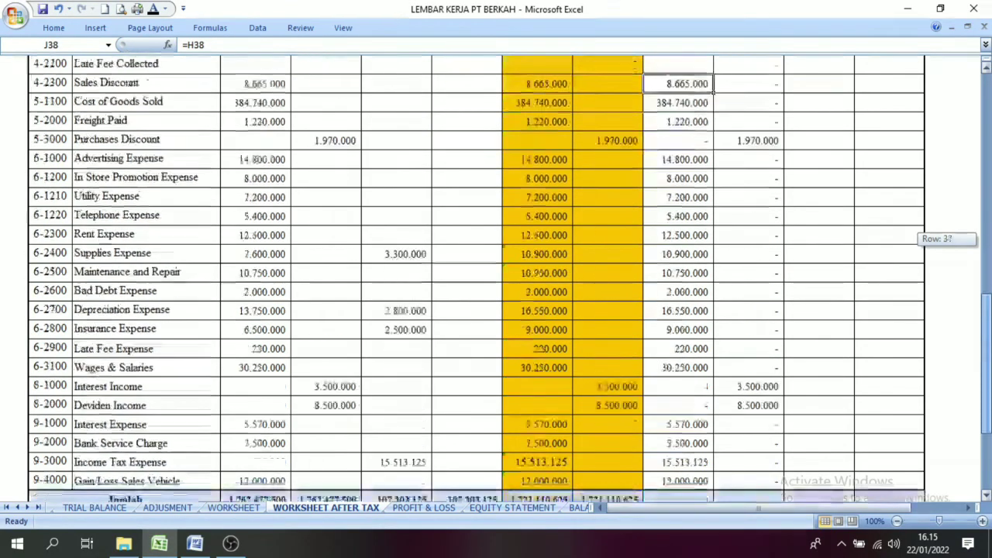
Step: Make the Income Statement debit and credit totals in the Jumlah row visible with a black font and compare the two
{"action": "left_click_drag", "start_coordinate": [700, 381], "coordinate": [721, 386]}
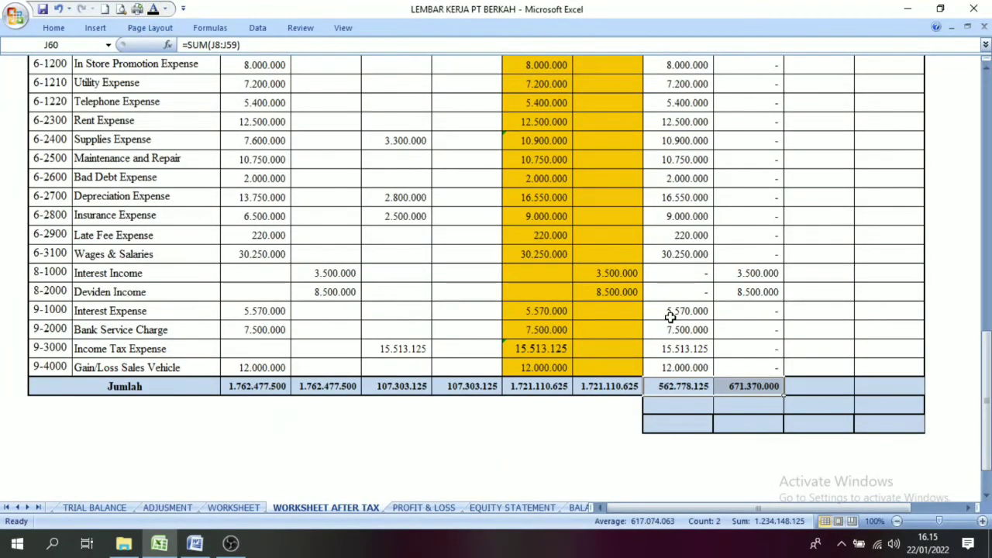
{"action": "left_click", "coordinate": [671, 385]}
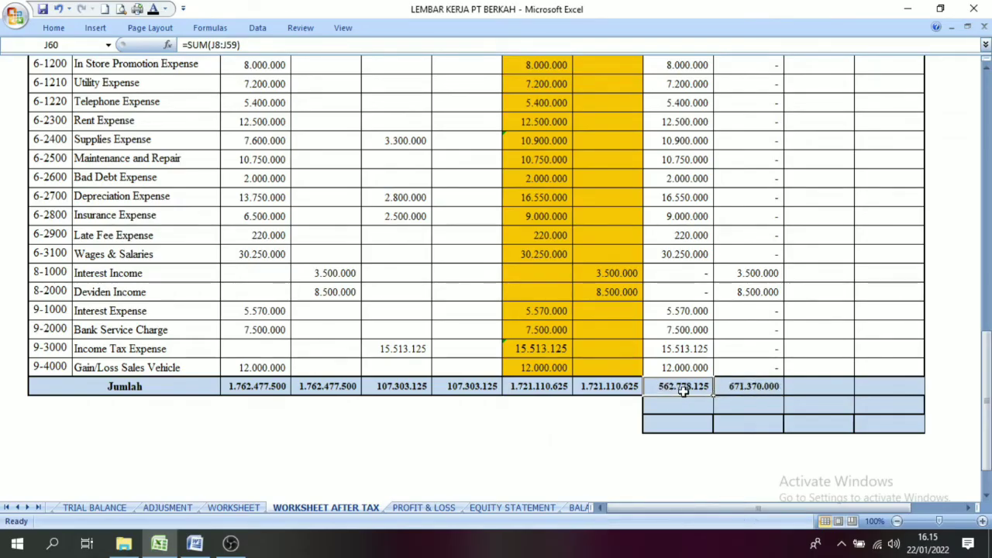
{"action": "left_click", "coordinate": [749, 390]}
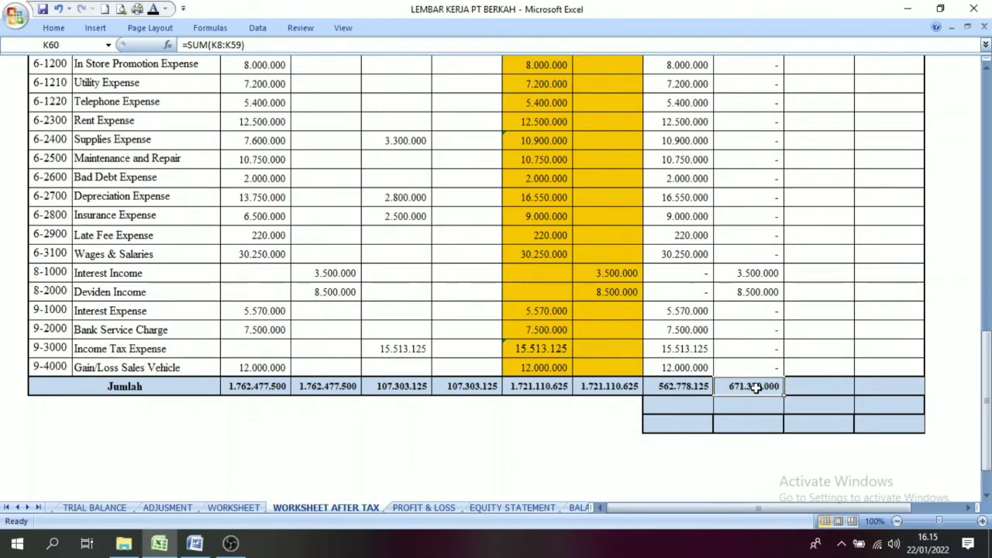
{"action": "left_click", "coordinate": [684, 389]}
{"action": "left_click", "coordinate": [742, 386]}
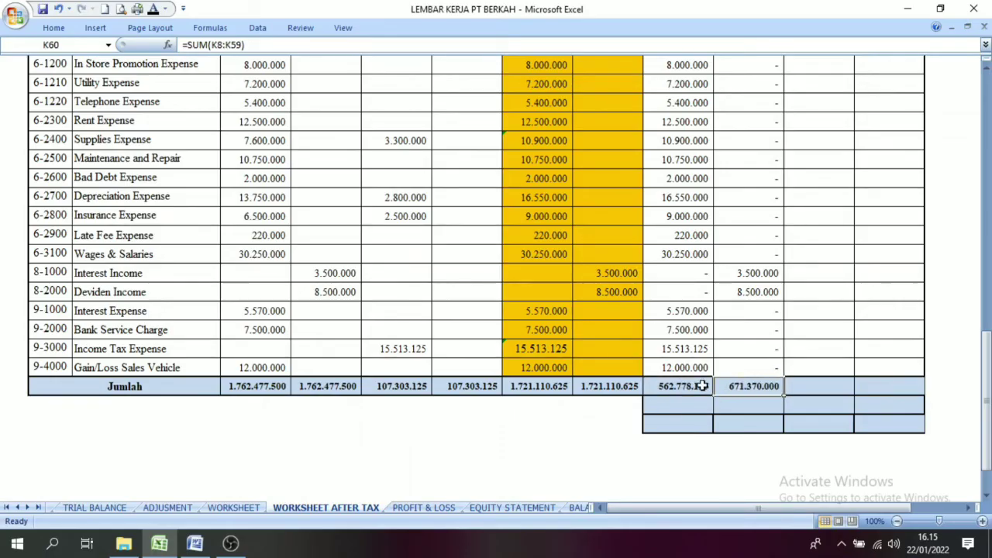
{"action": "left_click", "coordinate": [704, 386]}
{"action": "left_click", "coordinate": [743, 386]}
{"action": "left_click_drag", "start_coordinate": [743, 216], "coordinate": [764, 377]}
{"action": "left_click_drag", "start_coordinate": [679, 216], "coordinate": [698, 368]}
{"action": "left_click", "coordinate": [753, 387]}
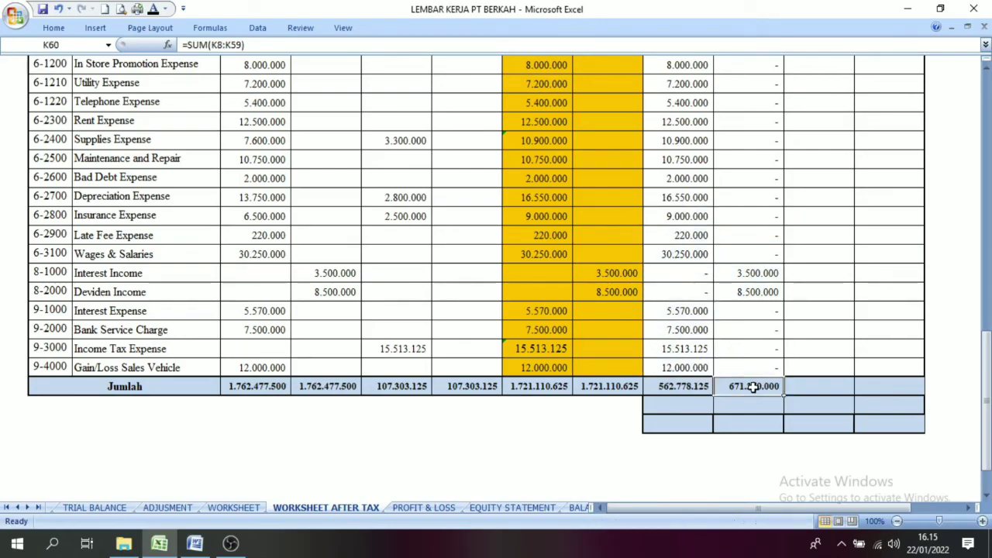
{"action": "left_click", "coordinate": [692, 387]}
Step: Show the =K60-J60 difference below the Income Statement debit total and its Laba Setelah Pajak label in a black font
{"action": "left_click", "coordinate": [682, 404]}
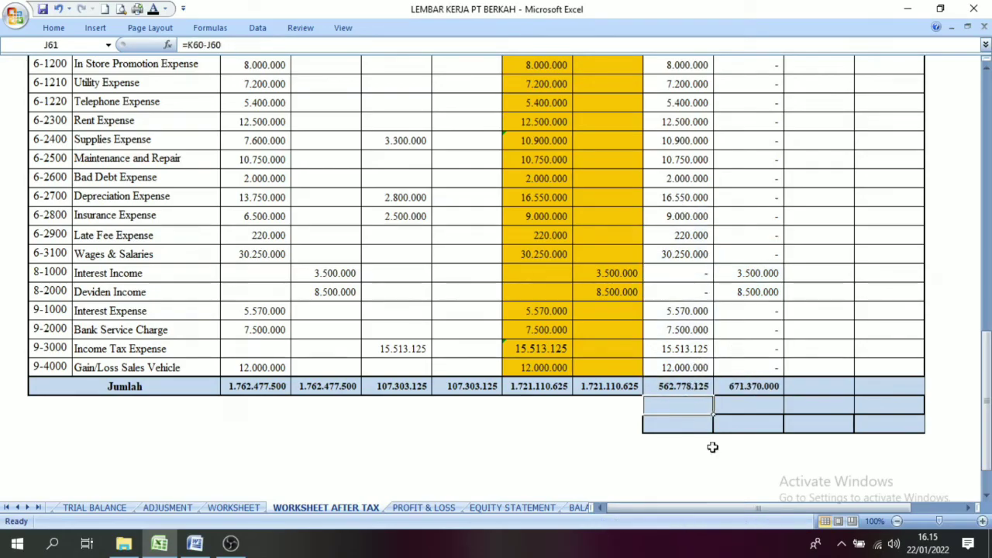
{"action": "left_click", "coordinate": [154, 10]}
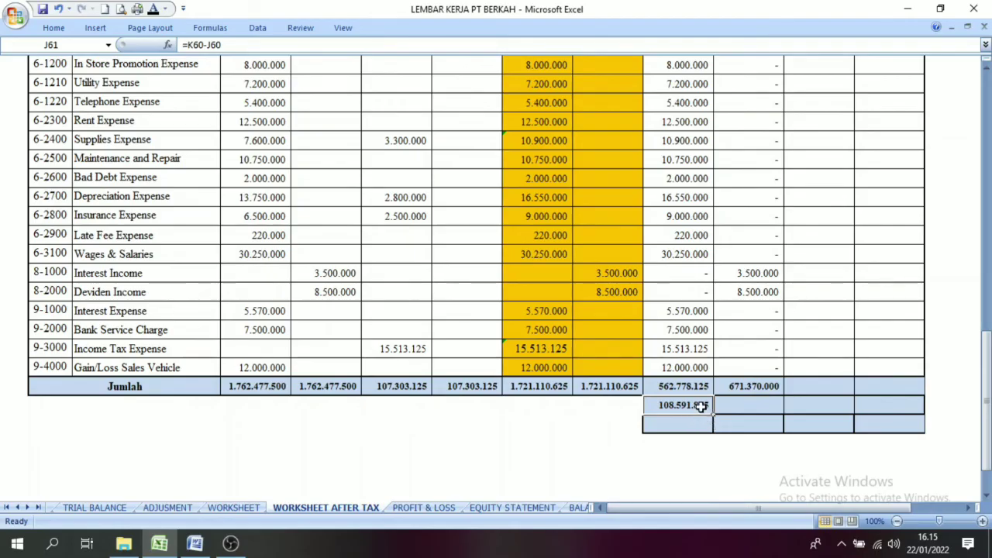
{"action": "left_click", "coordinate": [611, 409]}
{"action": "left_click", "coordinate": [663, 408]}
{"action": "left_click", "coordinate": [594, 405]}
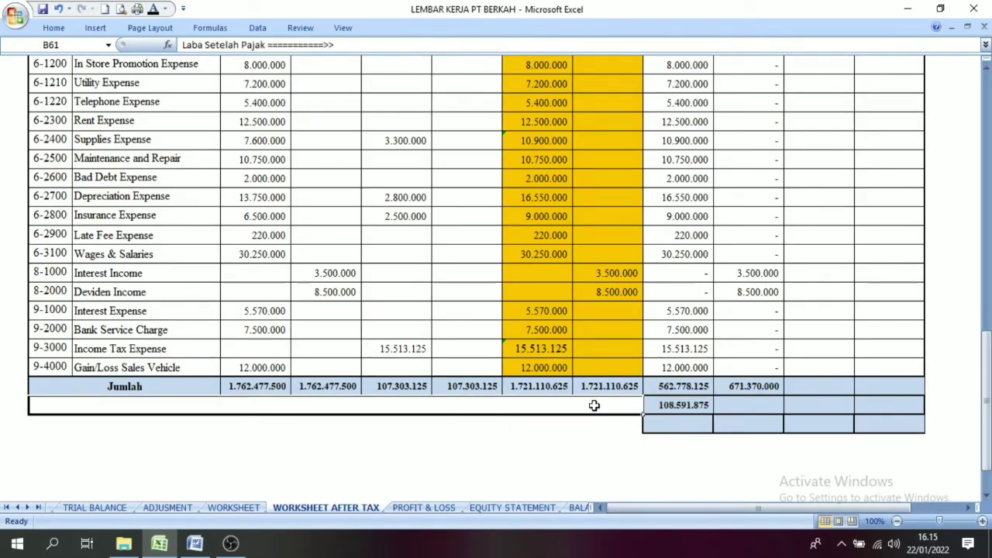
{"action": "left_click", "coordinate": [154, 10]}
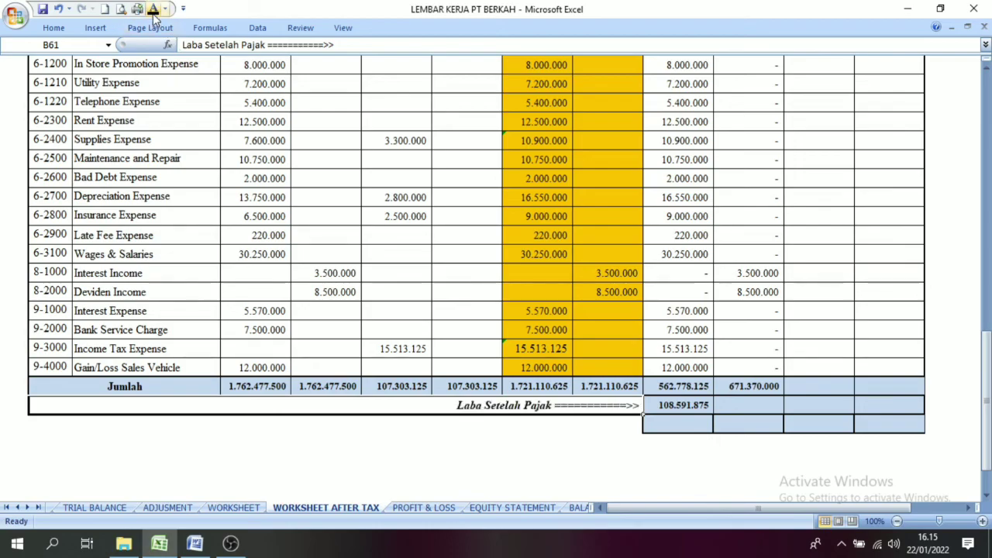
{"action": "left_click", "coordinate": [686, 410]}
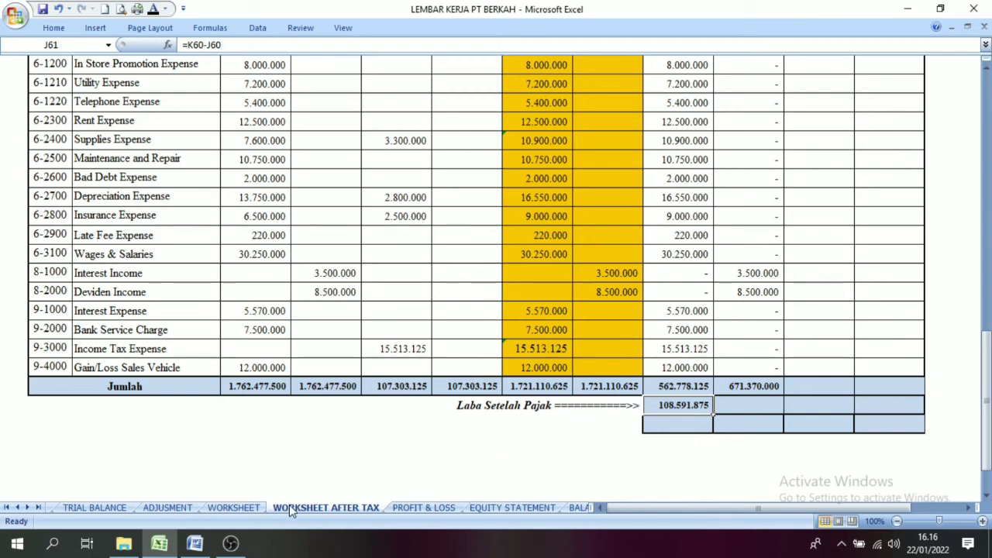
Step: Examine the Pendapatan Kena Pajak (PKP) label and its Income Statement debit amount on the pre-tax Worksheet sheet
{"action": "left_click", "coordinate": [251, 509]}
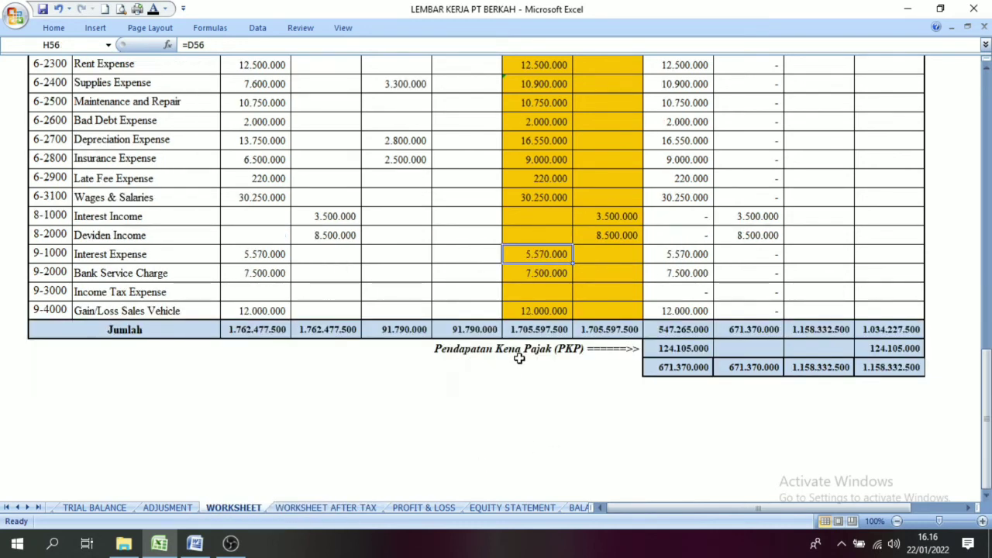
{"action": "left_click", "coordinate": [595, 363]}
{"action": "left_click", "coordinate": [691, 351]}
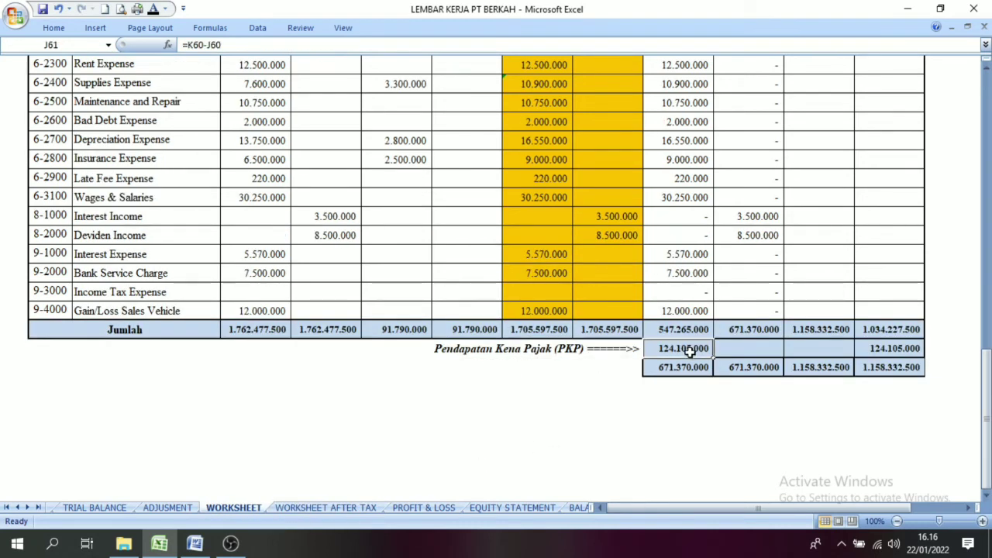
{"action": "left_click", "coordinate": [548, 352]}
{"action": "left_click", "coordinate": [697, 354]}
{"action": "left_click", "coordinate": [589, 355]}
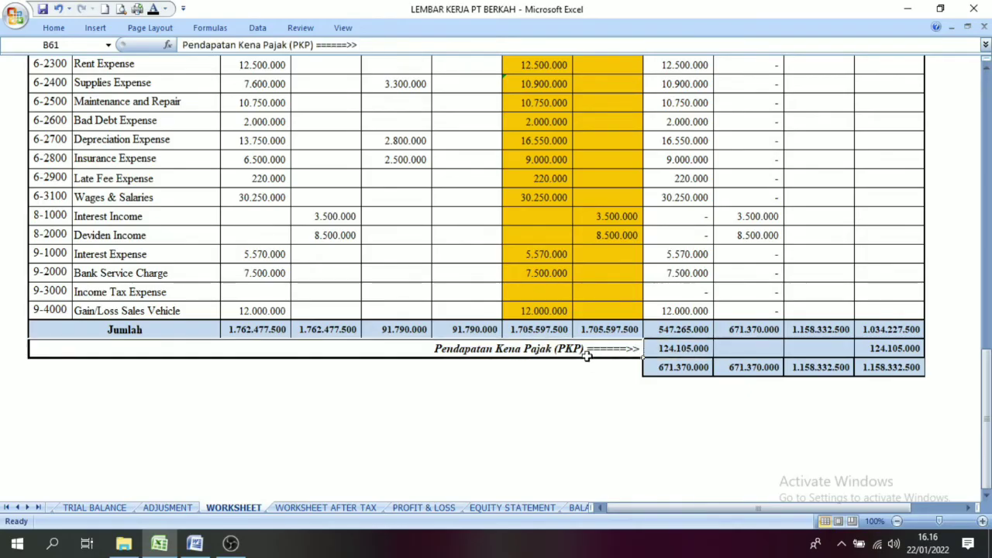
{"action": "left_click", "coordinate": [657, 353]}
{"action": "left_click", "coordinate": [627, 350]}
{"action": "left_click", "coordinate": [672, 348]}
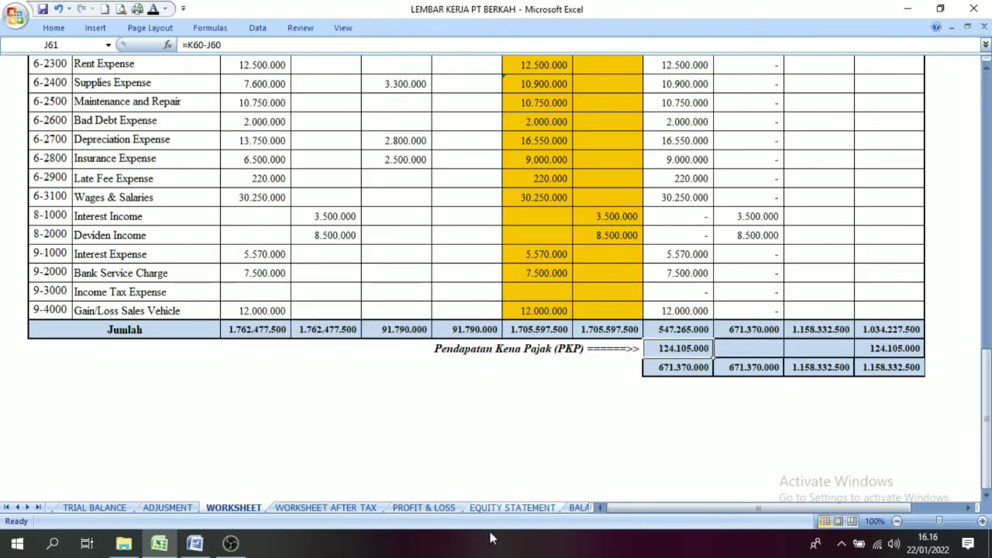
Step: Compare the Laba Setelah Pajak amount on Worksheet After Tax with the PKP amount on the Worksheet sheet
{"action": "left_click", "coordinate": [325, 508]}
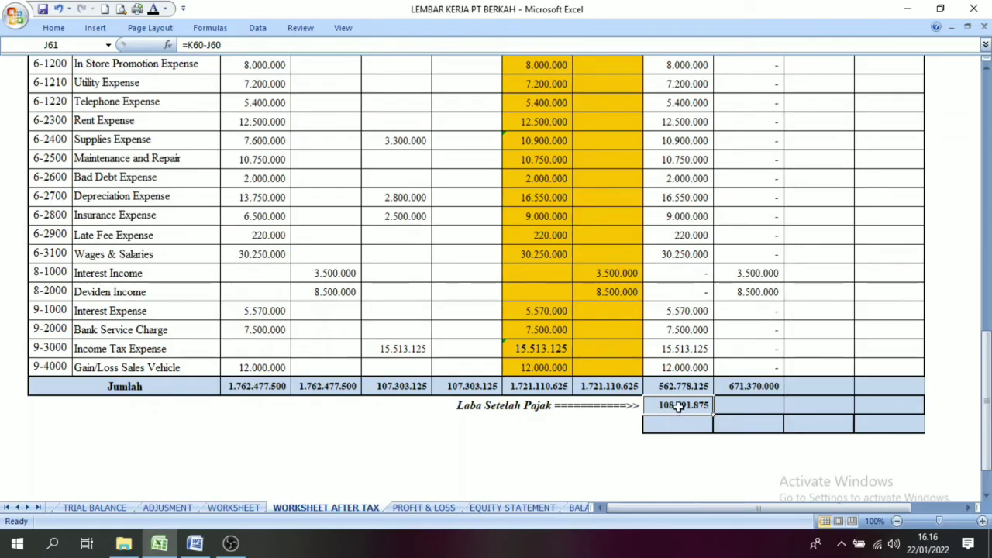
{"action": "left_click", "coordinate": [583, 419]}
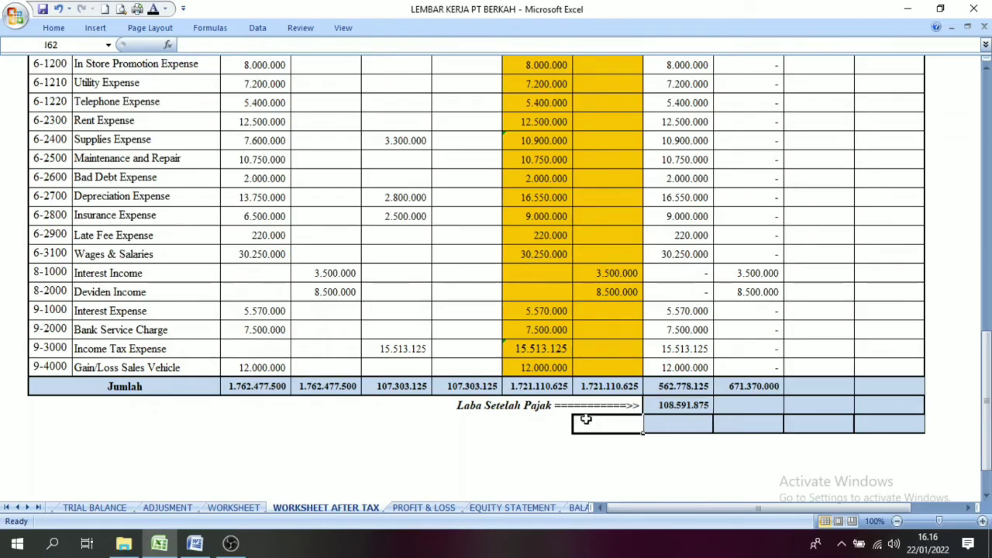
{"action": "left_click", "coordinate": [233, 507]}
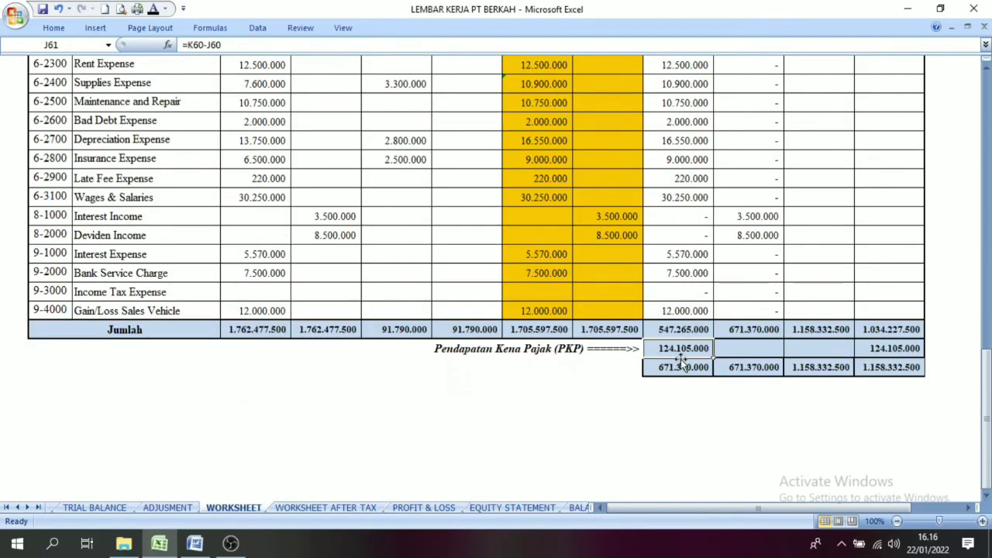
{"action": "left_click", "coordinate": [318, 507]}
{"action": "left_click", "coordinate": [569, 407]}
{"action": "left_click", "coordinate": [670, 415]}
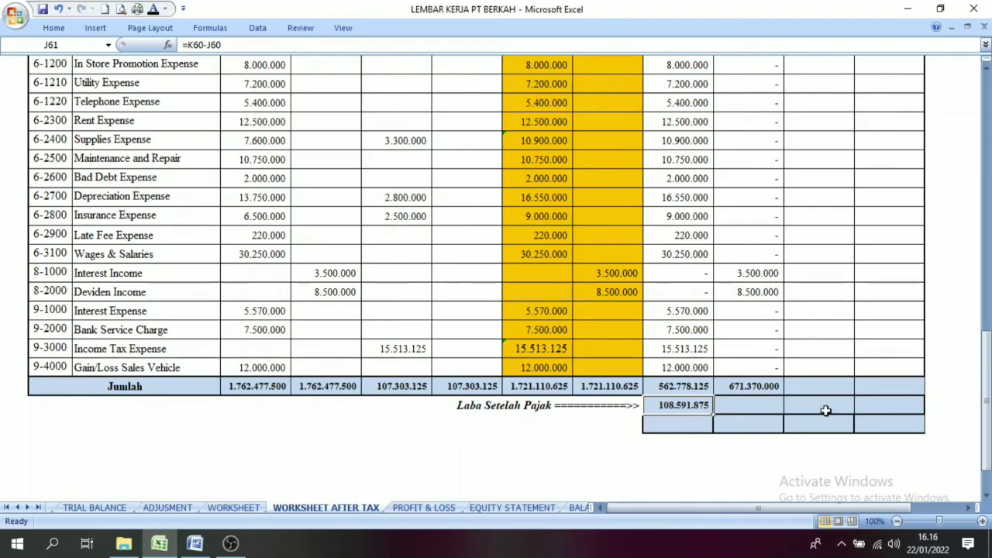
Step: Make the final Income Statement debit and credit totals below the Laba Setelah Pajak row visible with a black font
{"action": "left_click_drag", "start_coordinate": [673, 388], "coordinate": [744, 424]}
{"action": "left_click", "coordinate": [154, 10]}
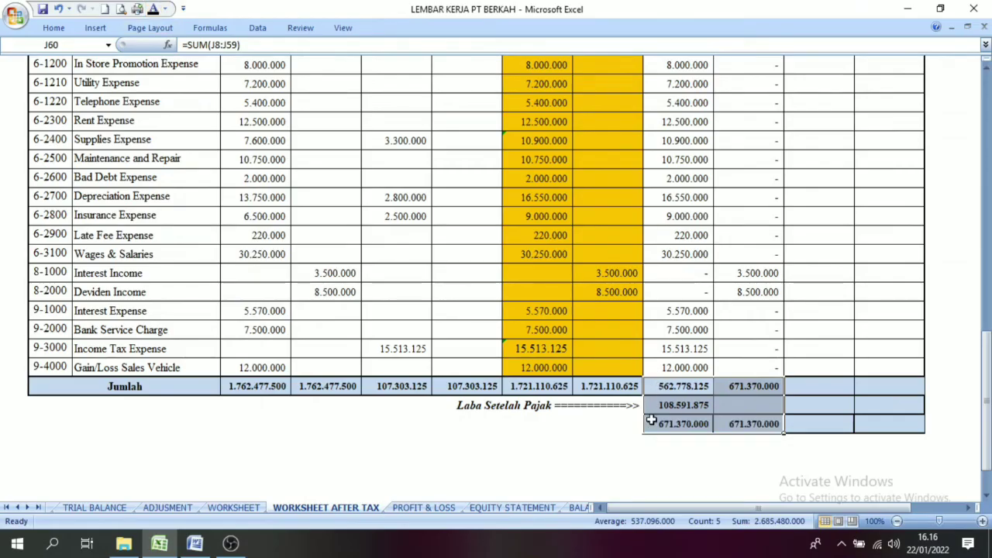
{"action": "left_click", "coordinate": [683, 425]}
{"action": "left_click", "coordinate": [682, 405]}
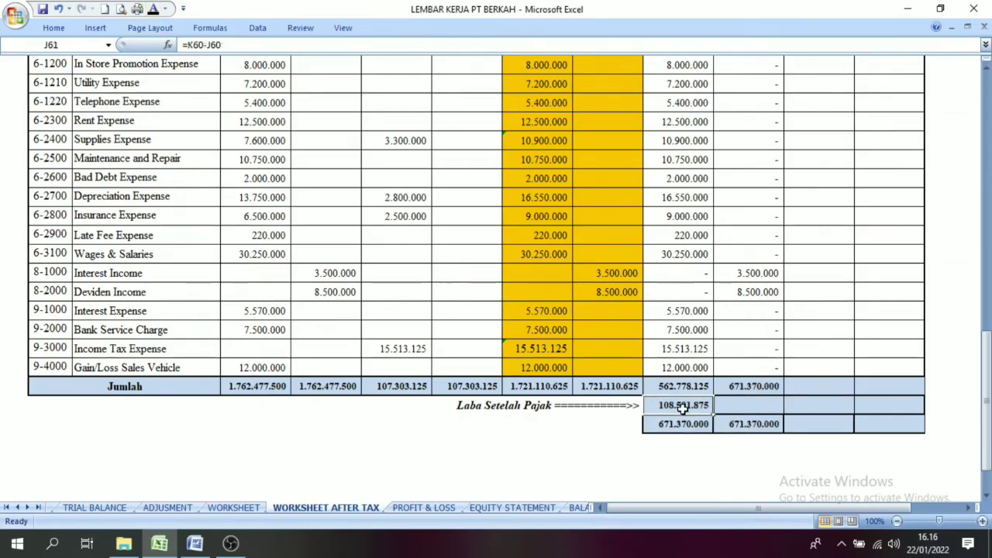
Step: Compare the empty Balance columns on Worksheet After Tax with the green Adjusted Trial Balance cells on the pre-tax Worksheet sheet
{"action": "left_click_drag", "start_coordinate": [986, 434], "coordinate": [884, 180]}
{"action": "left_click", "coordinate": [876, 160]}
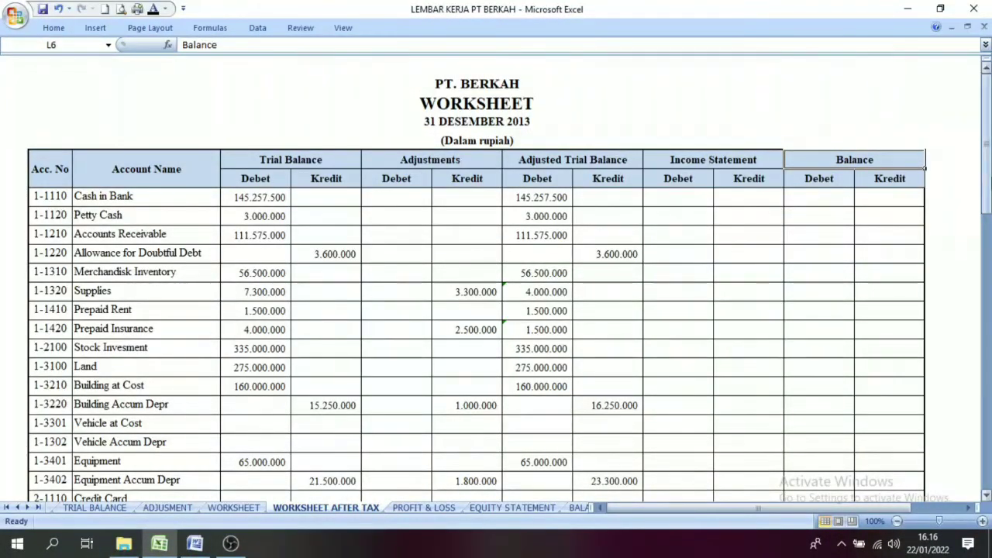
{"action": "left_click", "coordinate": [233, 507]}
{"action": "left_click_drag", "start_coordinate": [986, 418], "coordinate": [930, 155]}
{"action": "left_click_drag", "start_coordinate": [533, 200], "coordinate": [589, 482]}
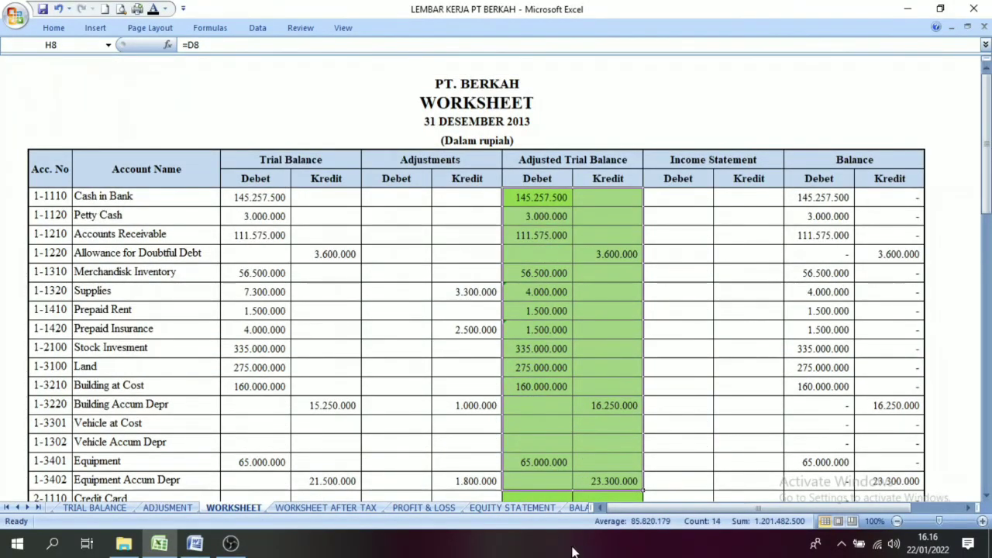
{"action": "left_click", "coordinate": [423, 508]}
{"action": "left_click", "coordinate": [364, 509]}
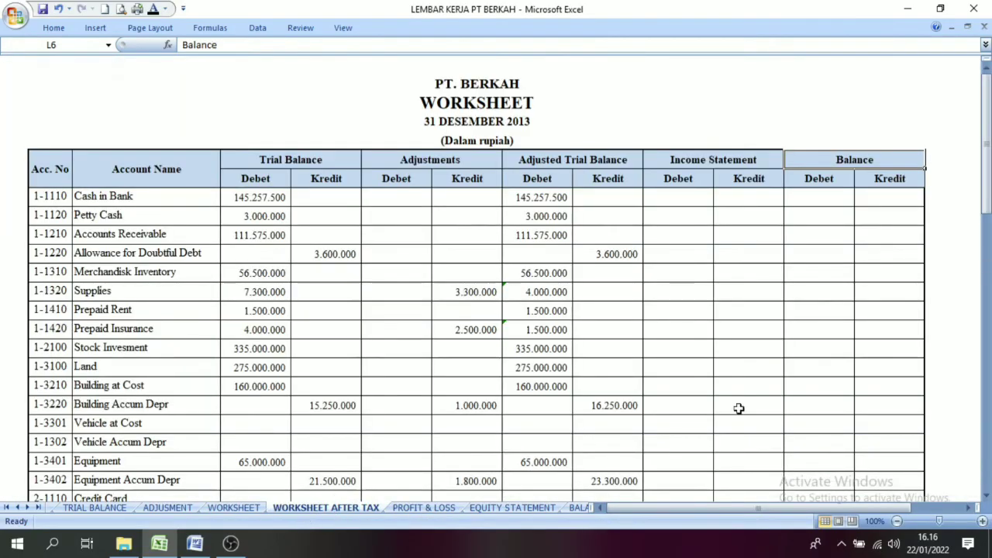
Step: Fill the Adjusted Trial Balance debit and credit cells from Cash in Bank through Income Summary with light green
{"action": "left_click_drag", "start_coordinate": [523, 196], "coordinate": [618, 397]}
{"action": "left_click", "coordinate": [54, 28]}
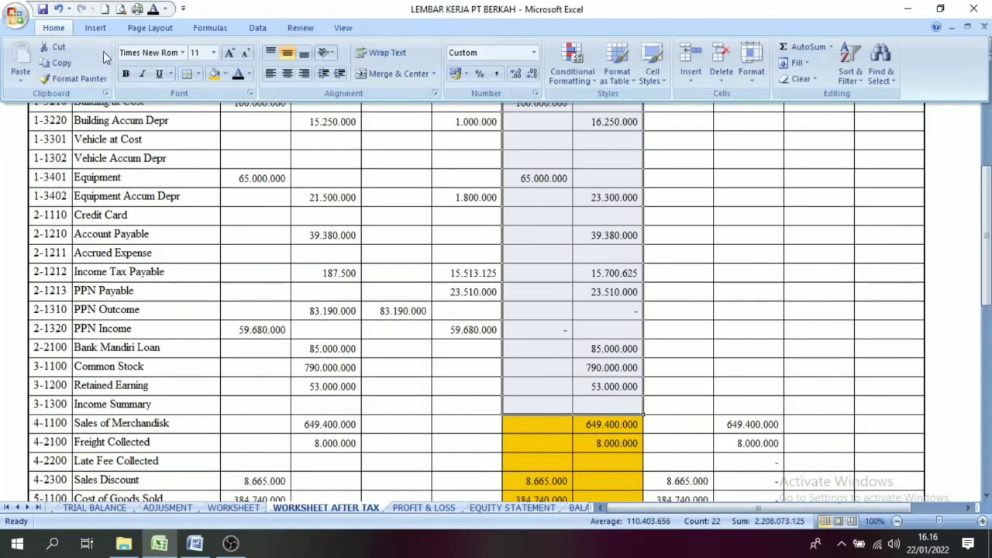
{"action": "left_click", "coordinate": [222, 73]}
{"action": "scroll", "coordinate": [256, 171], "scroll_direction": "up", "scroll_amount": 5}
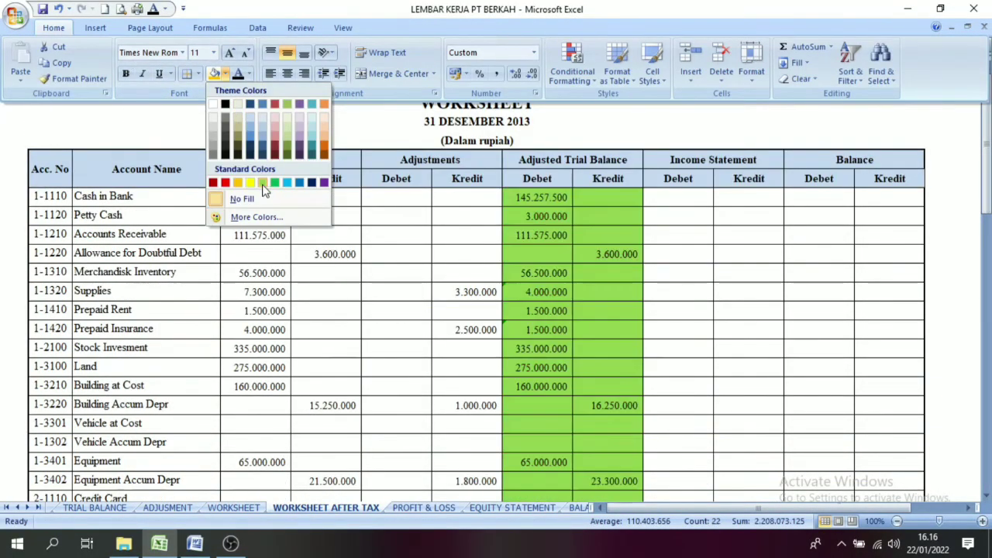
{"action": "left_click", "coordinate": [264, 183]}
{"action": "left_click", "coordinate": [868, 215]}
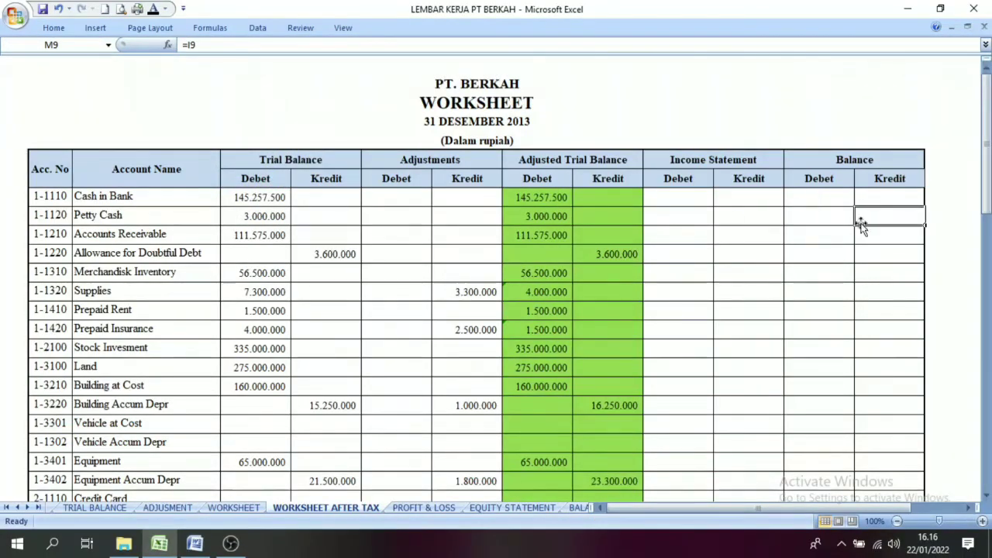
Step: Review the green-filled accounts from 1-1110 Cash in Bank to 3-1300 Income Summary that belong in the Balance columns
{"action": "left_click", "coordinate": [725, 160]}
{"action": "left_click_drag", "start_coordinate": [986, 155], "coordinate": [986, 172]}
{"action": "left_click_drag", "start_coordinate": [986, 318], "coordinate": [986, 166]}
{"action": "left_click", "coordinate": [547, 142]}
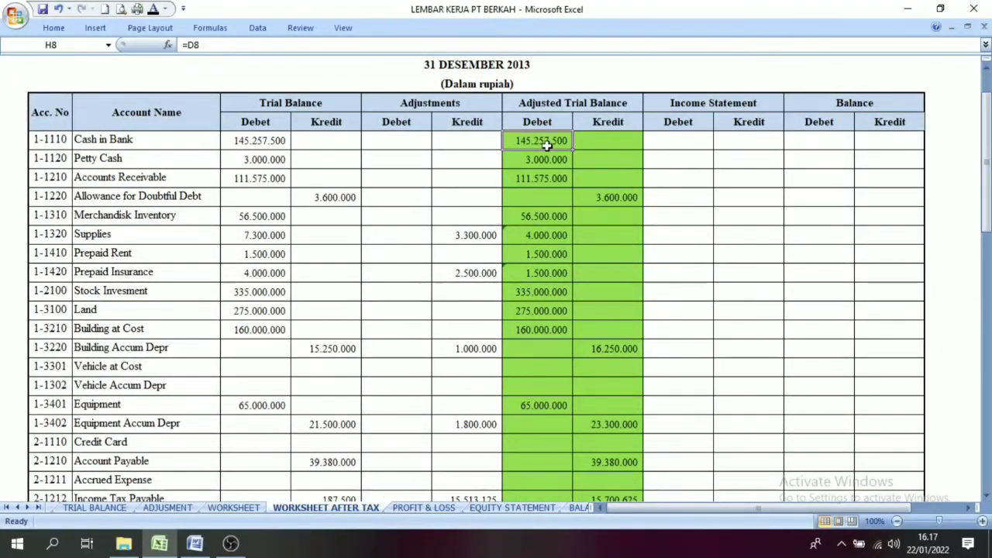
{"action": "left_click", "coordinate": [31, 142]}
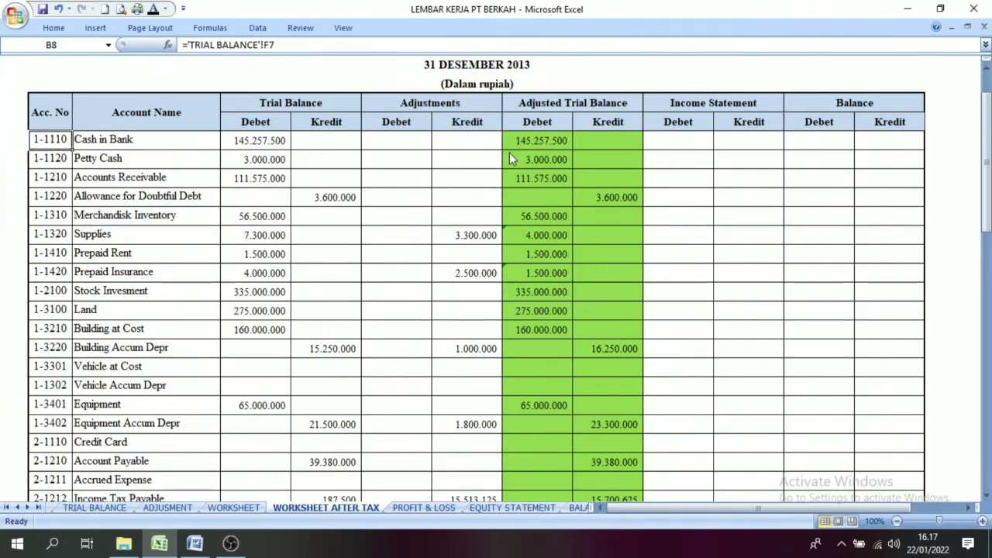
{"action": "left_click_drag", "start_coordinate": [986, 116], "coordinate": [986, 143]}
{"action": "left_click", "coordinate": [608, 386]}
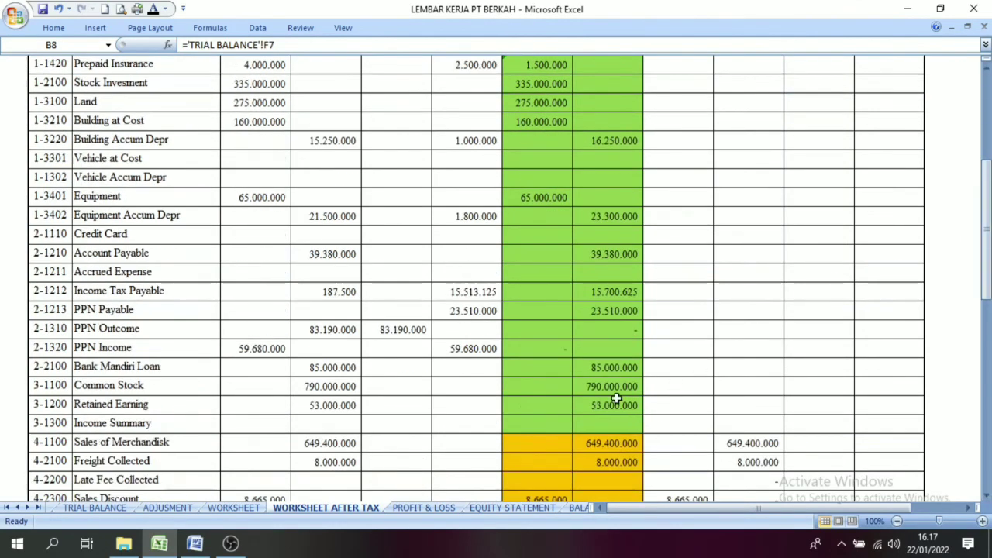
{"action": "left_click", "coordinate": [39, 404]}
{"action": "left_click", "coordinate": [41, 424]}
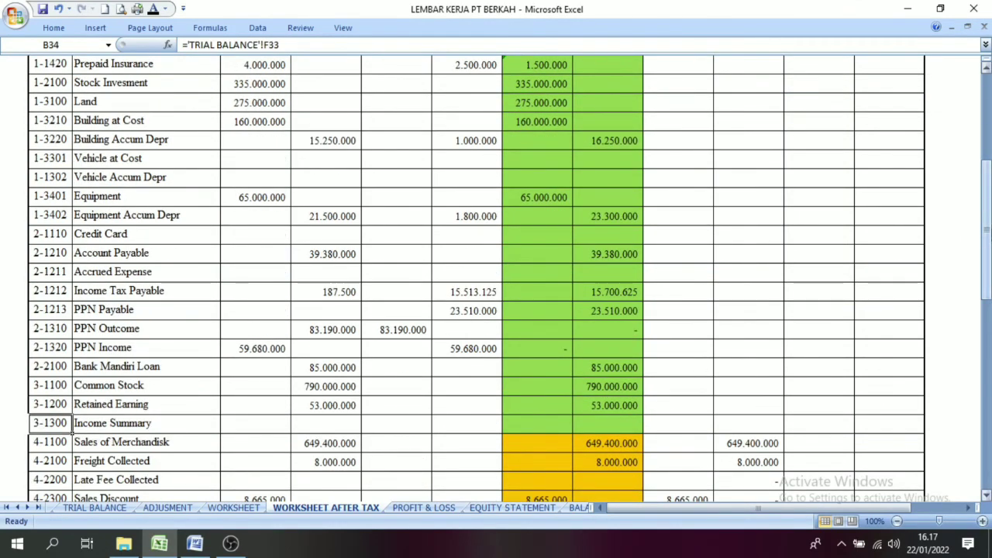
{"action": "left_click_drag", "start_coordinate": [986, 248], "coordinate": [986, 225]}
Step: Show the Balance debits of Cash in Bank, Petty Cash and Accounts Receivable and the Allowance for Doubtful Debt credit in a black font
{"action": "left_click", "coordinate": [537, 199]}
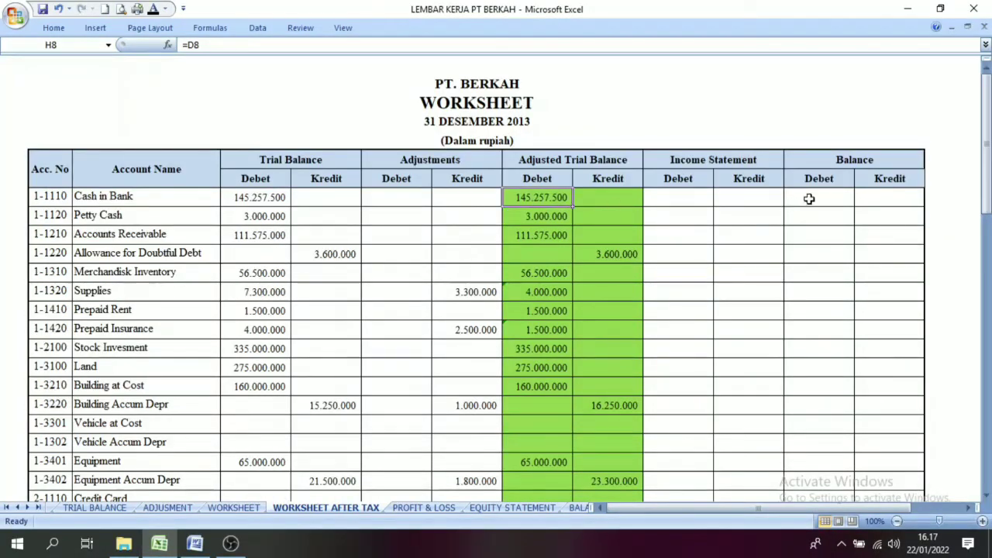
{"action": "left_click", "coordinate": [809, 199]}
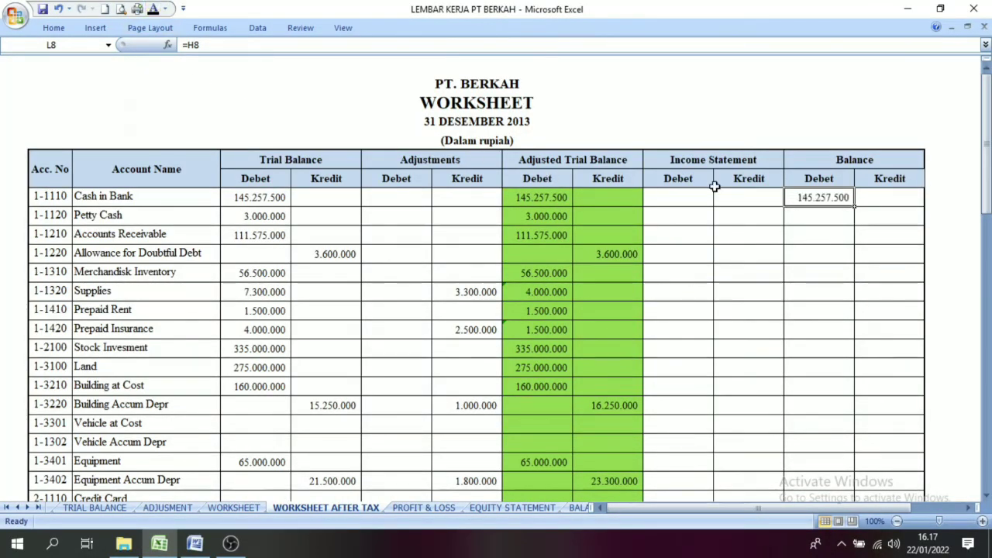
{"action": "left_click", "coordinate": [824, 216]}
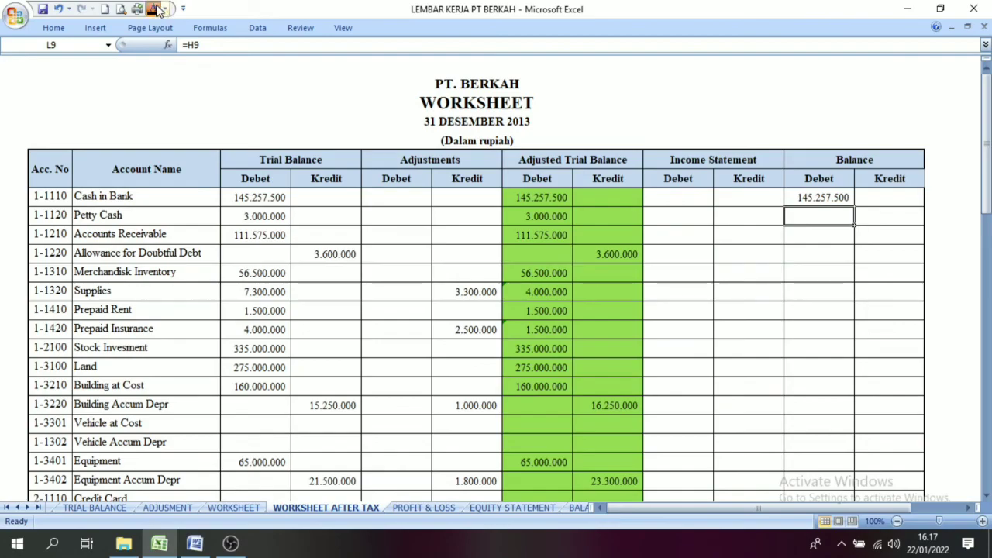
{"action": "left_click", "coordinate": [815, 256]}
{"action": "left_click", "coordinate": [891, 253]}
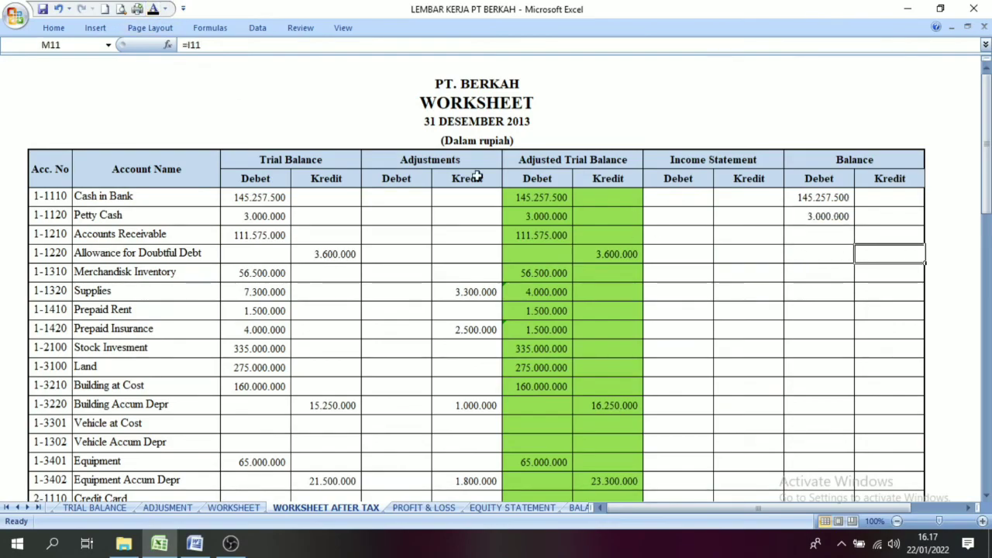
{"action": "left_click", "coordinate": [813, 233]}
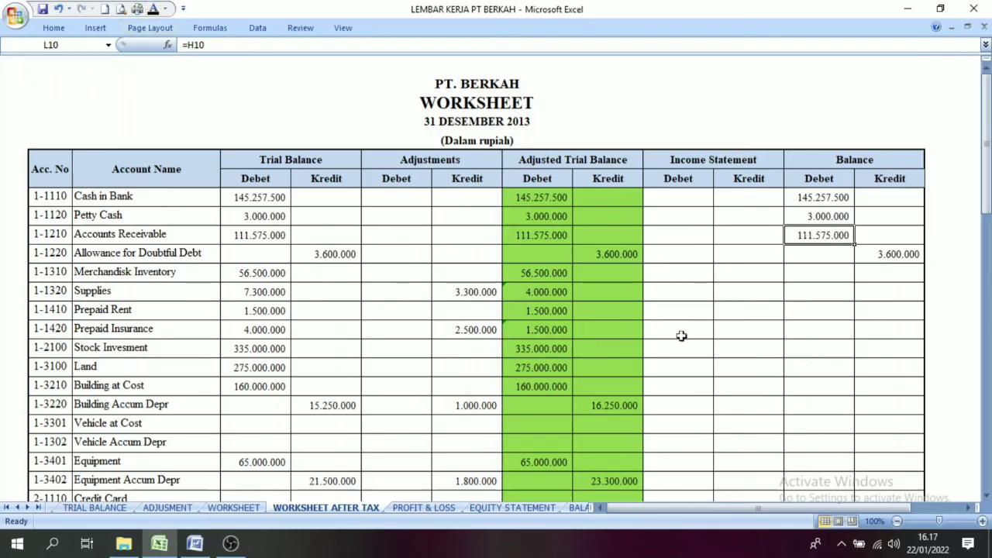
Step: Apply a black font to all Balance debit and credit cells from Cash in Bank through Gain/Loss Sales Vehicle
{"action": "left_click_drag", "start_coordinate": [830, 195], "coordinate": [891, 418]}
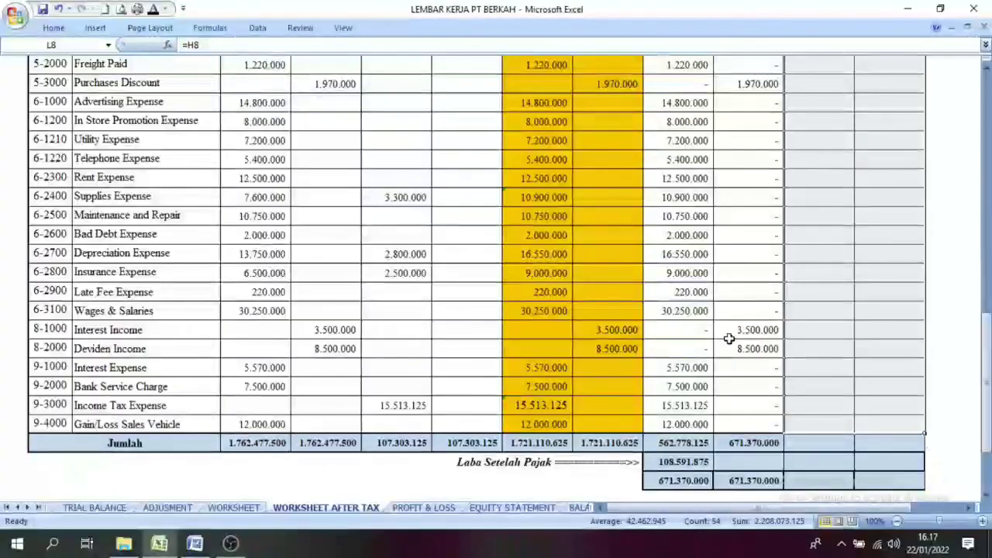
{"action": "scroll", "coordinate": [754, 297], "scroll_direction": "up", "scroll_amount": 13}
{"action": "left_click", "coordinate": [755, 297]}
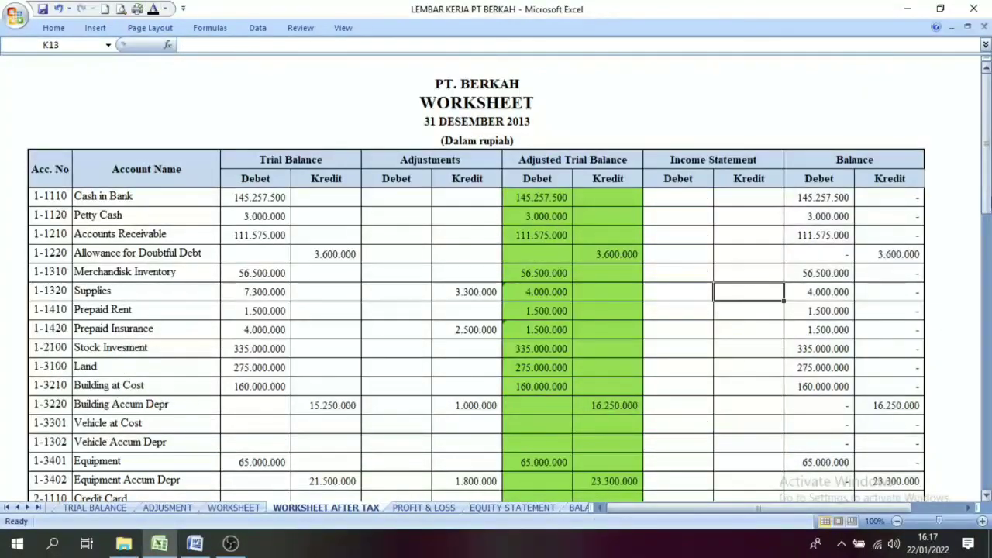
Step: Check the Balance amounts for Cash in Bank, Building Accum Depr and Equipment against their Adjusted Trial Balance amounts
{"action": "left_click_drag", "start_coordinate": [986, 132], "coordinate": [986, 186]}
{"action": "left_click", "coordinate": [803, 110]}
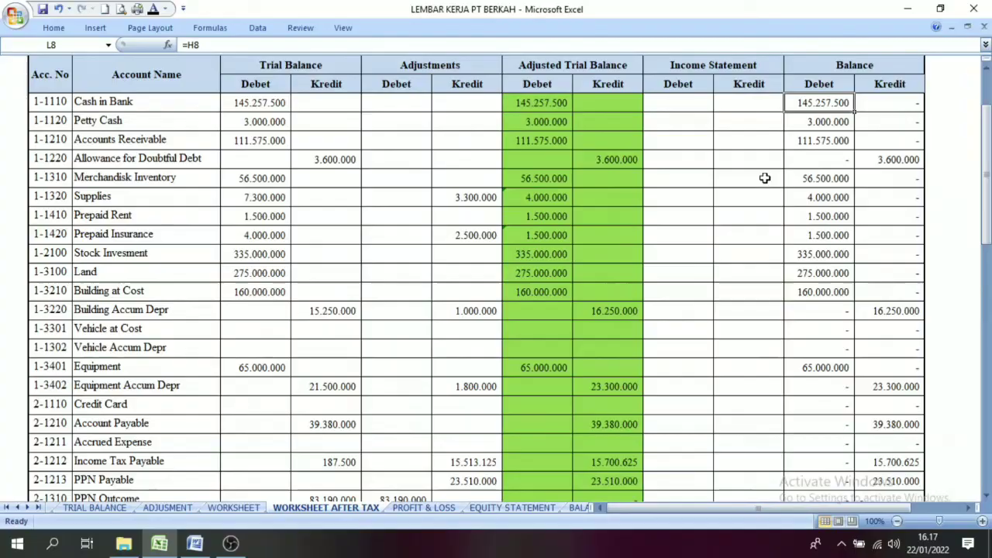
{"action": "left_click", "coordinate": [603, 313]}
{"action": "left_click", "coordinate": [891, 310]}
{"action": "left_click", "coordinate": [544, 373]}
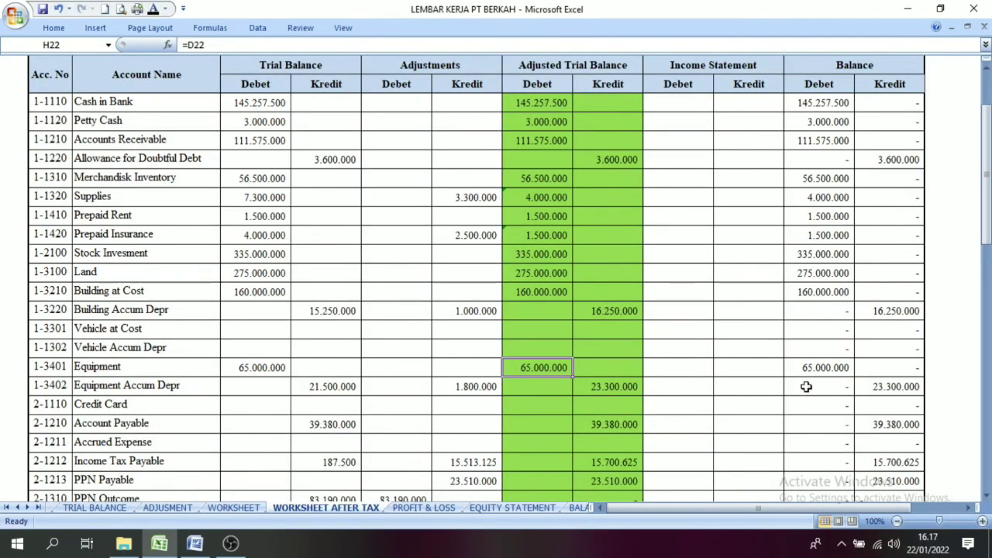
{"action": "left_click", "coordinate": [808, 370]}
Step: Make the Balance debit and credit totals in the Jumlah row visible with a black font
{"action": "left_click_drag", "start_coordinate": [986, 174], "coordinate": [986, 338]}
{"action": "left_click_drag", "start_coordinate": [819, 405], "coordinate": [889, 405]}
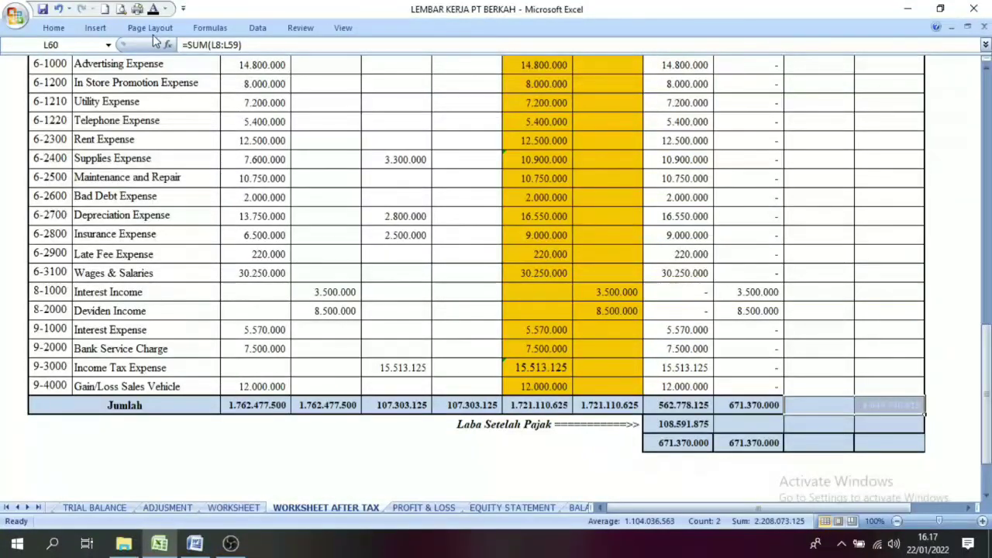
{"action": "left_click", "coordinate": [153, 8]}
{"action": "left_click", "coordinate": [815, 311]}
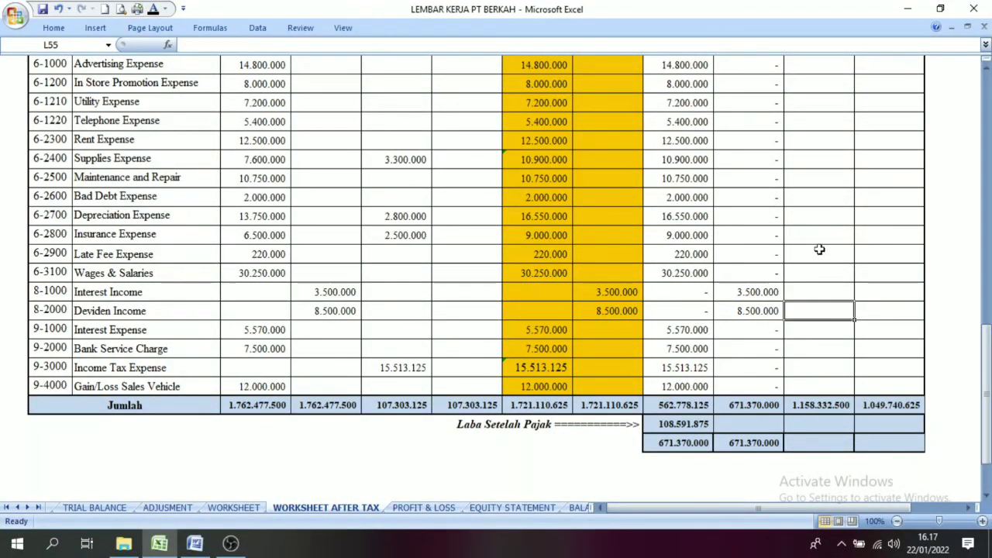
Step: Compare the Balance debit total with the Balance credit total in the Jumlah row
{"action": "left_click", "coordinate": [819, 405]}
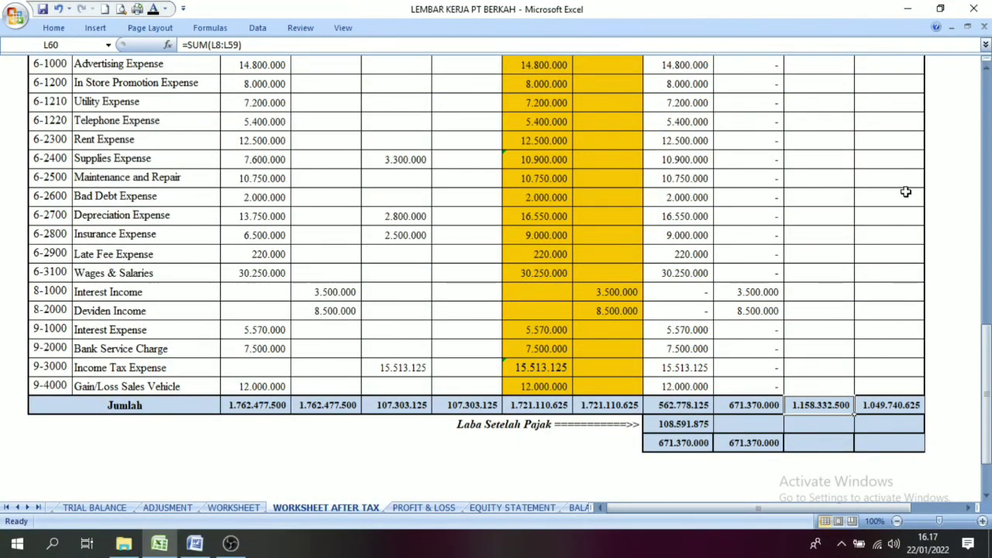
{"action": "left_click_drag", "start_coordinate": [908, 193], "coordinate": [903, 219]}
{"action": "left_click", "coordinate": [895, 409]}
{"action": "left_click", "coordinate": [892, 345]}
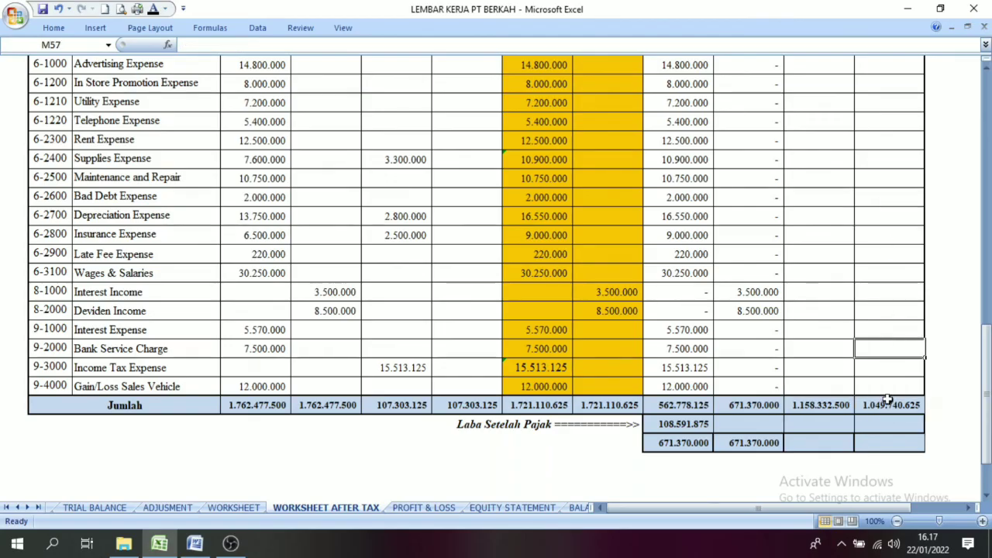
{"action": "left_click", "coordinate": [892, 405]}
{"action": "left_click", "coordinate": [806, 410]}
{"action": "left_click", "coordinate": [882, 405]}
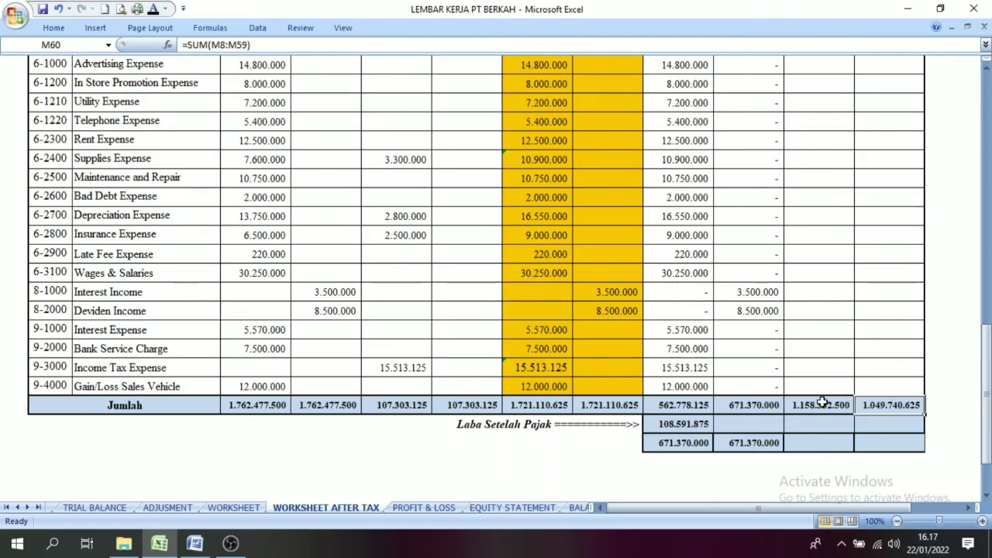
{"action": "left_click", "coordinate": [822, 403]}
{"action": "left_click", "coordinate": [892, 405]}
{"action": "left_click", "coordinate": [877, 255]}
{"action": "left_click", "coordinate": [889, 364]}
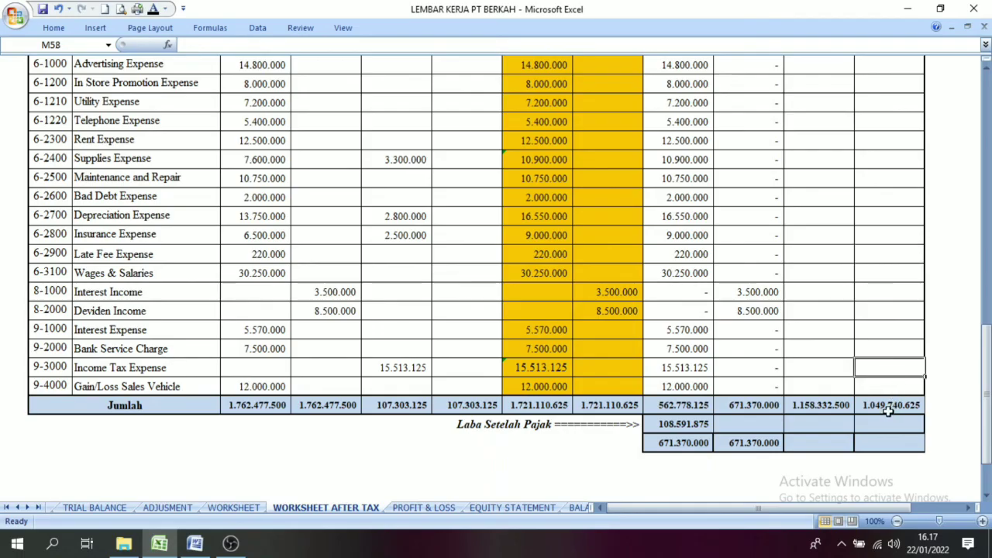
{"action": "left_click", "coordinate": [889, 412]}
{"action": "left_click", "coordinate": [828, 412]}
{"action": "left_click", "coordinate": [887, 399]}
{"action": "left_click", "coordinate": [828, 406]}
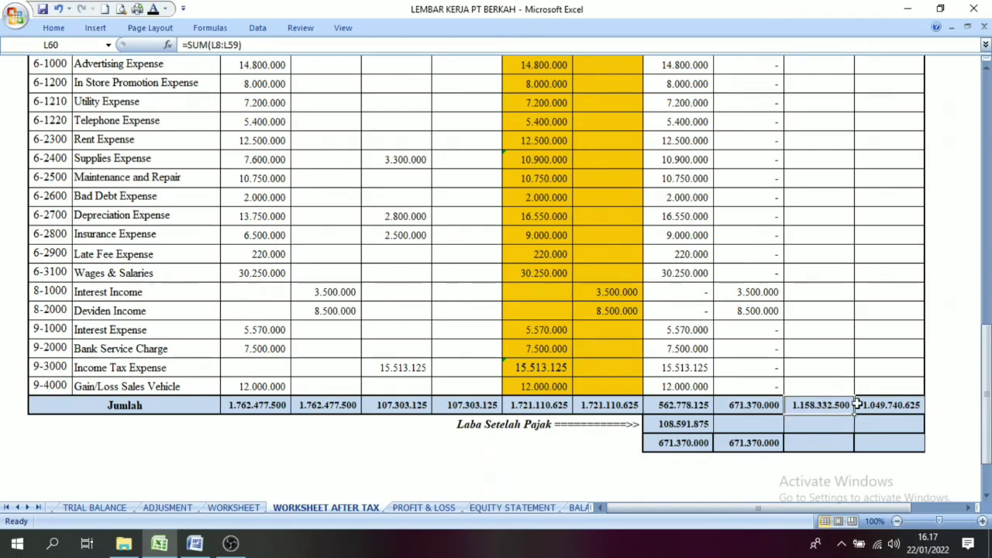
{"action": "left_click", "coordinate": [902, 403]}
{"action": "left_click", "coordinate": [826, 411]}
Step: Show the =L60-M60 difference below the Balance credit total in a black font
{"action": "left_click", "coordinate": [901, 405]}
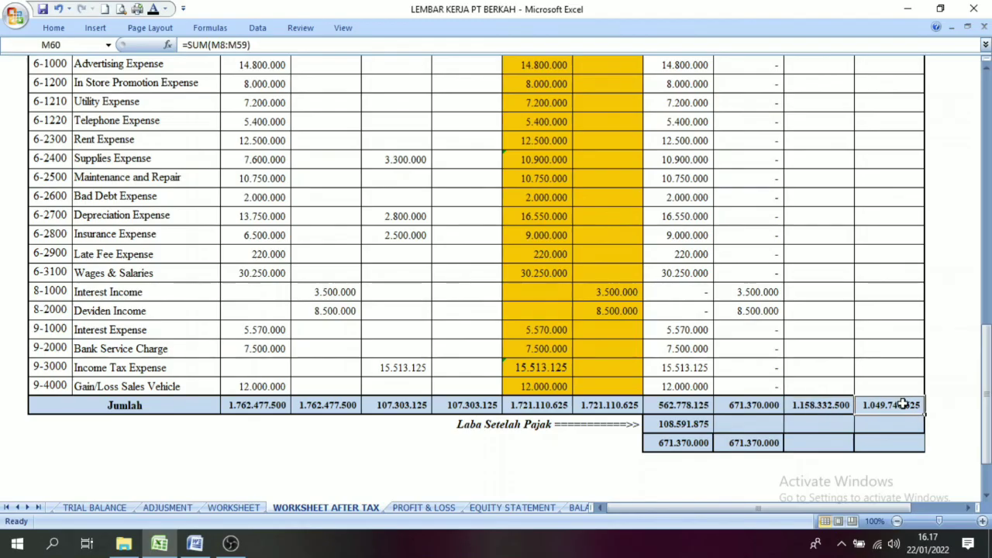
{"action": "left_click", "coordinate": [898, 424]}
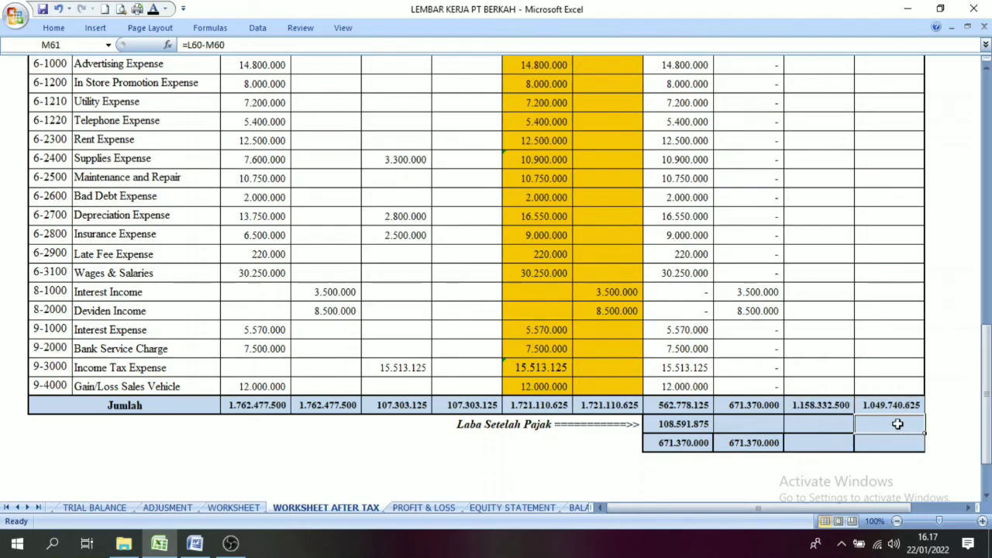
{"action": "left_click", "coordinate": [154, 11]}
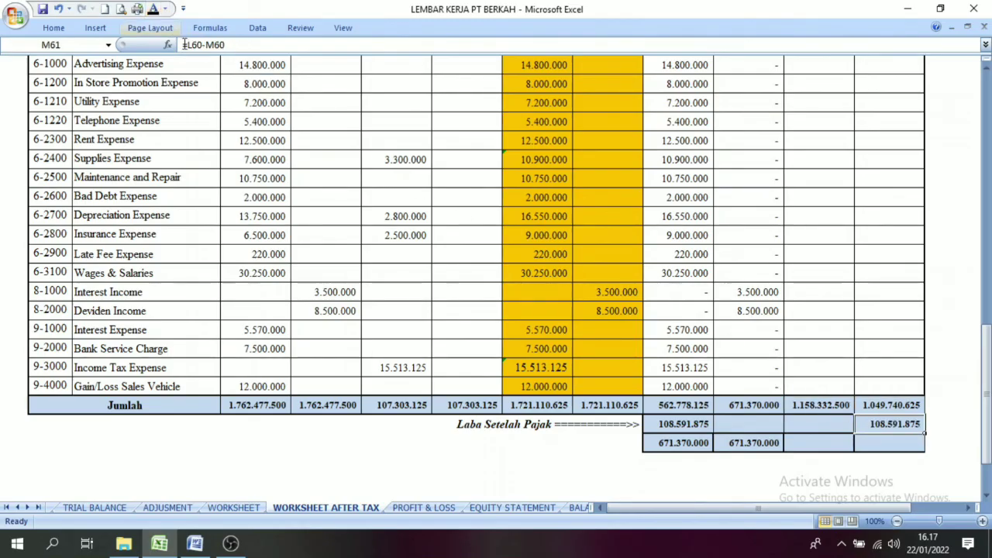
Step: Compare the Laba Setelah Pajak amount under Income Statement debit with the amount under Balance credit
{"action": "left_click", "coordinate": [700, 424]}
{"action": "left_click", "coordinate": [905, 430]}
{"action": "left_click", "coordinate": [683, 423]}
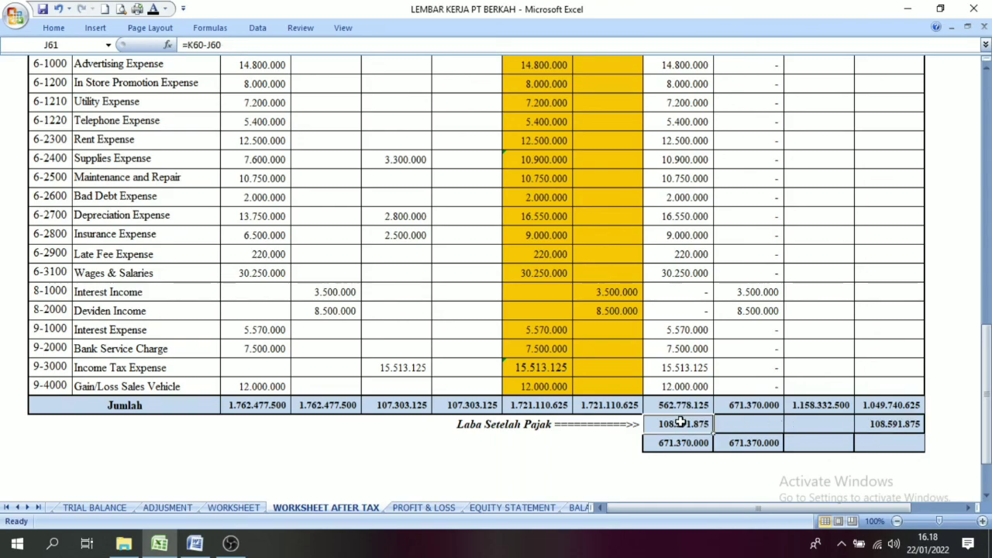
{"action": "left_click", "coordinate": [897, 420]}
{"action": "left_click", "coordinate": [675, 424]}
{"action": "left_click", "coordinate": [898, 422]}
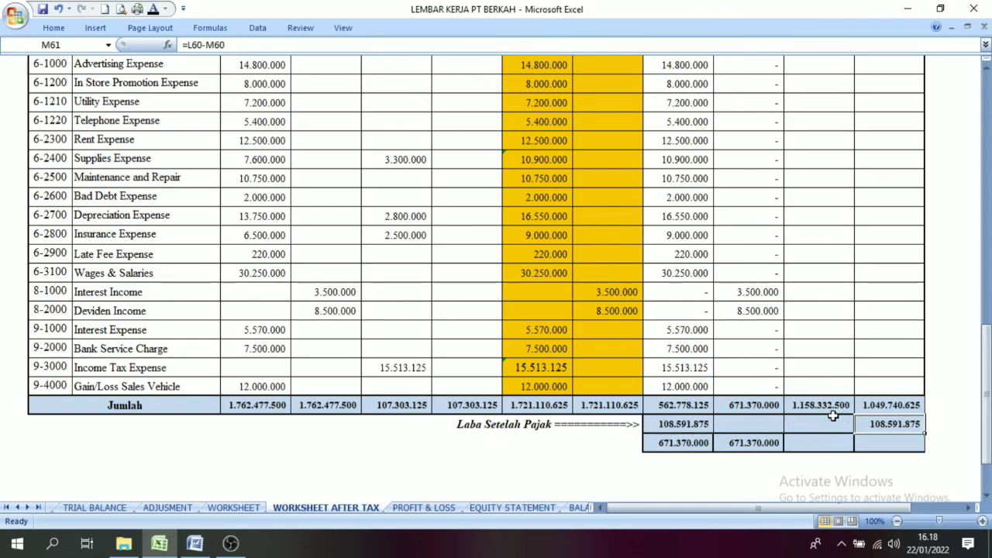
Step: Make the final Balance debit and credit totals below the Laba Setelah Pajak row visible with a black font
{"action": "left_click_drag", "start_coordinate": [790, 445], "coordinate": [889, 448]}
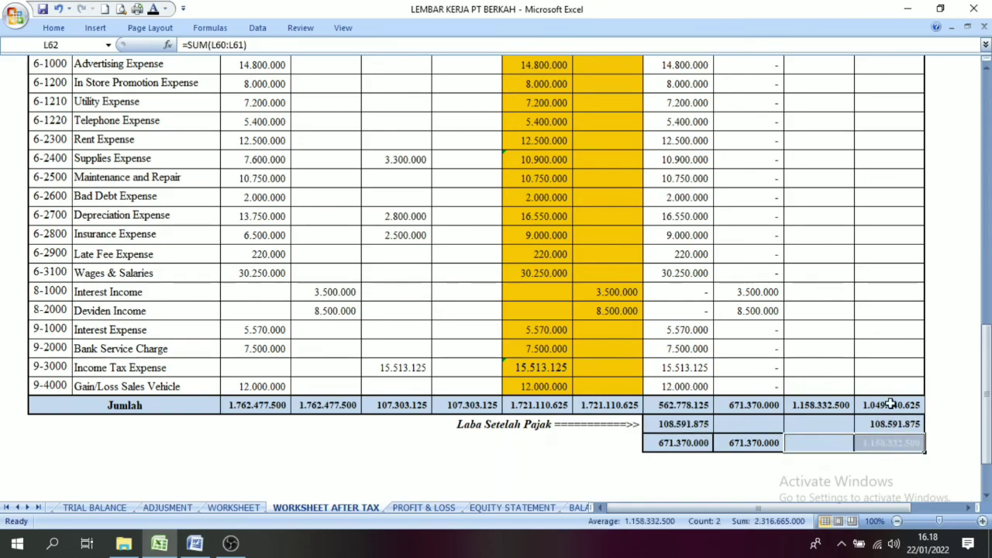
{"action": "left_click", "coordinate": [155, 7]}
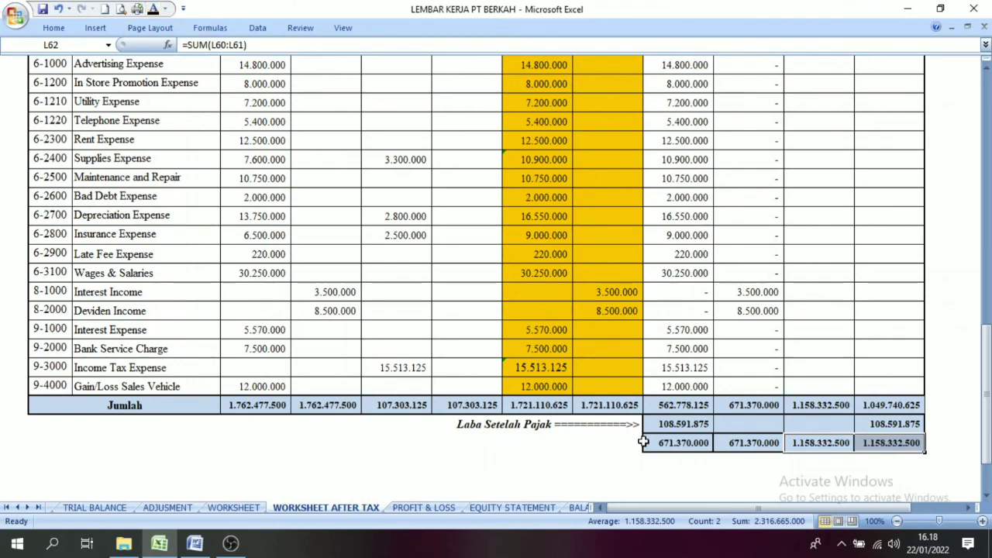
{"action": "left_click", "coordinate": [832, 432]}
{"action": "left_click", "coordinate": [803, 445]}
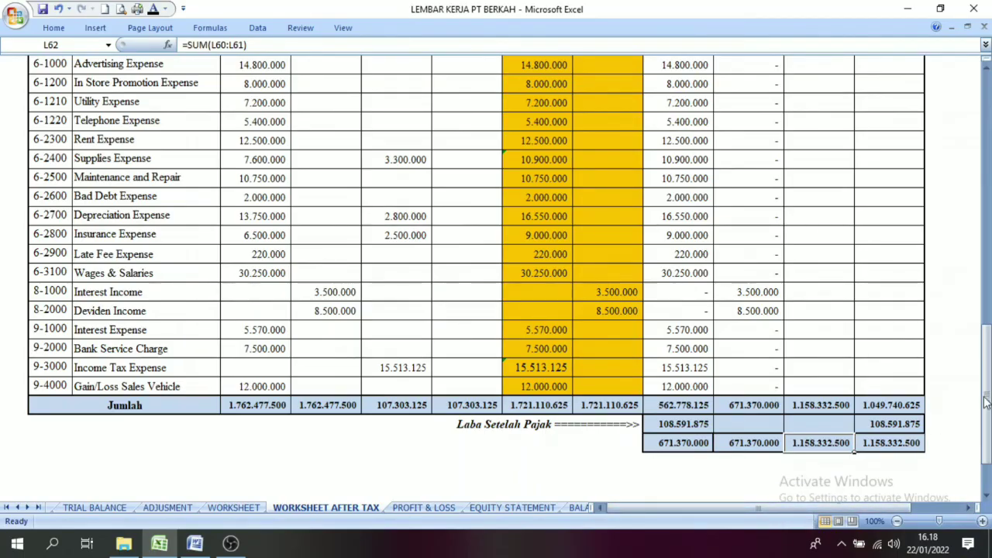
Step: Review the completed after-tax worksheet beside the pre-tax Worksheet sheet and the adjusting entries on the Adjusment sheet
{"action": "left_click_drag", "start_coordinate": [987, 397], "coordinate": [988, 139]}
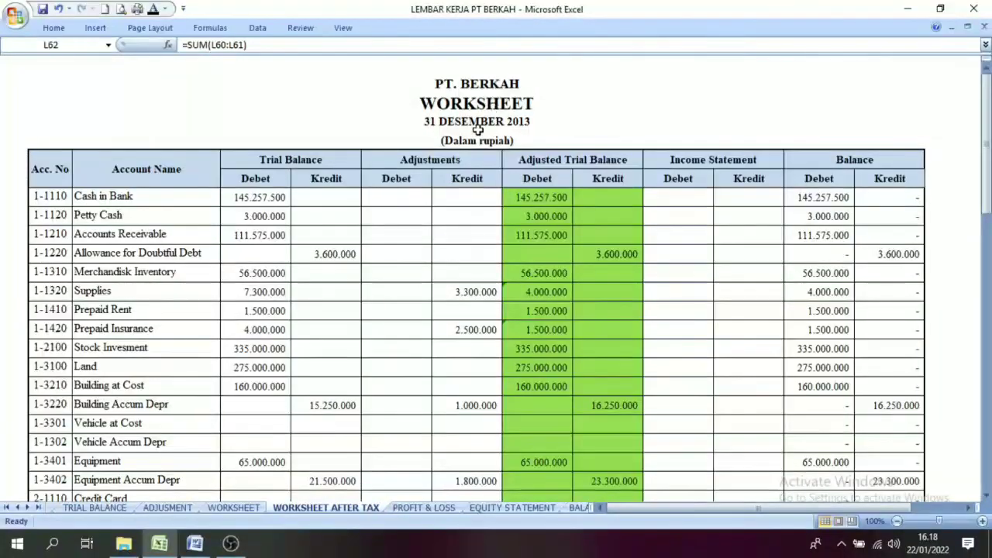
{"action": "left_click", "coordinate": [234, 508]}
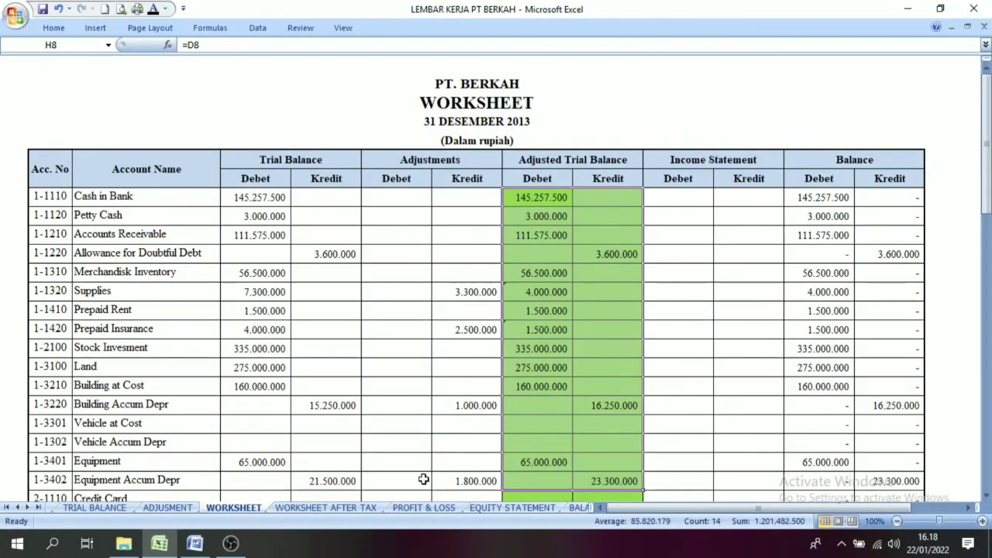
{"action": "left_click", "coordinate": [348, 507]}
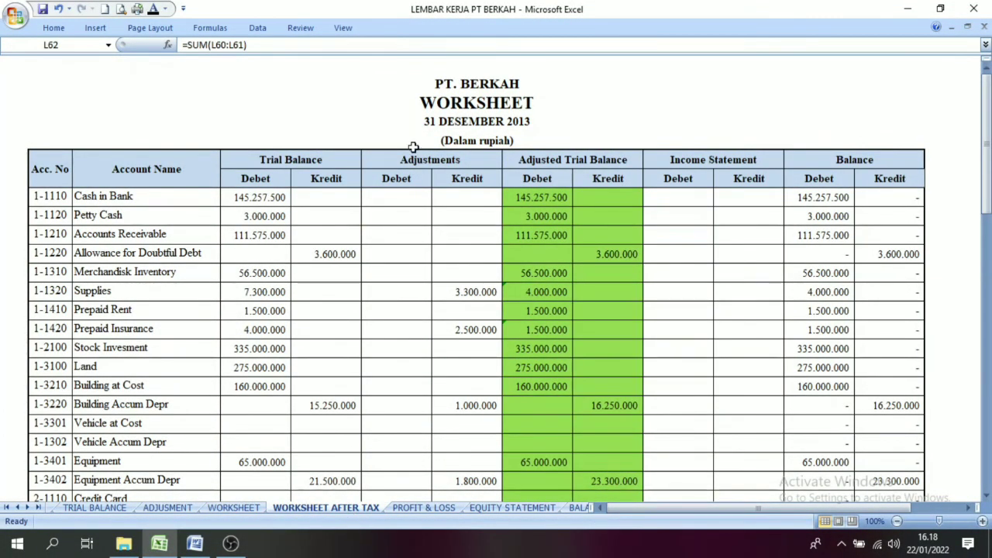
{"action": "left_click", "coordinate": [167, 508]}
{"action": "left_click_drag", "start_coordinate": [986, 414], "coordinate": [986, 336]}
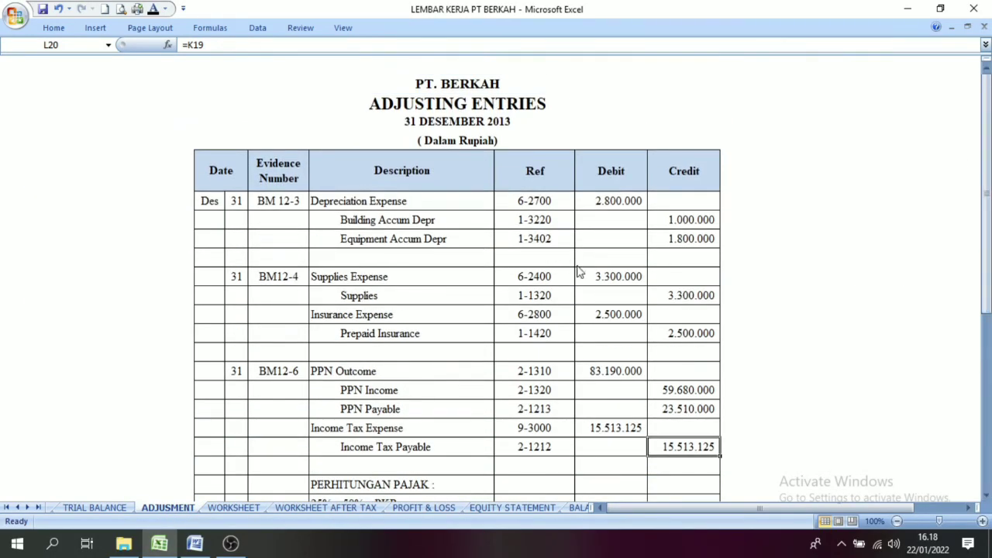